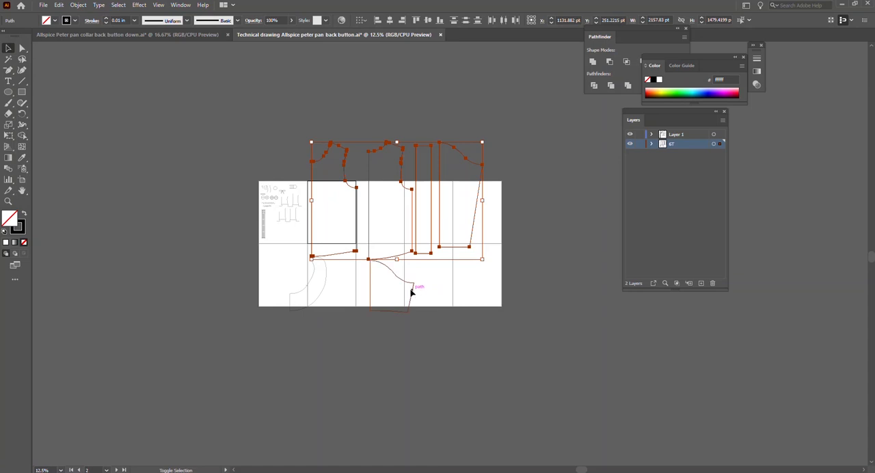
Scale all selected pattern pieces down to about 746 by 660 pt and move them up toward the second artboard's upper edge.
left_click(324, 291, "shift")
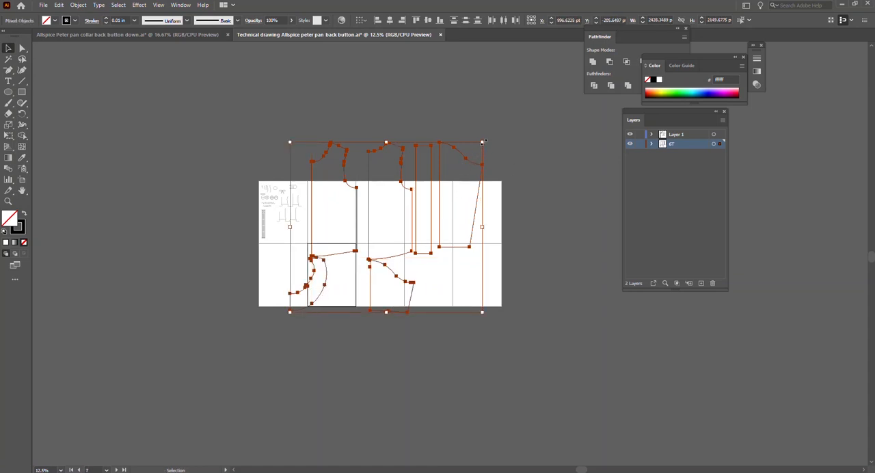
left_click_drag(483, 143, 371, 211)
scroll(371, 211, "up", 3)
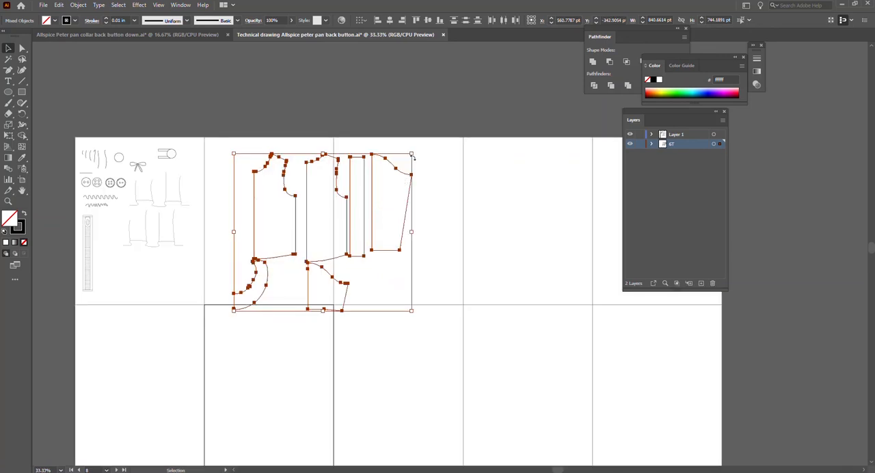
left_click_drag(410, 152, 391, 171)
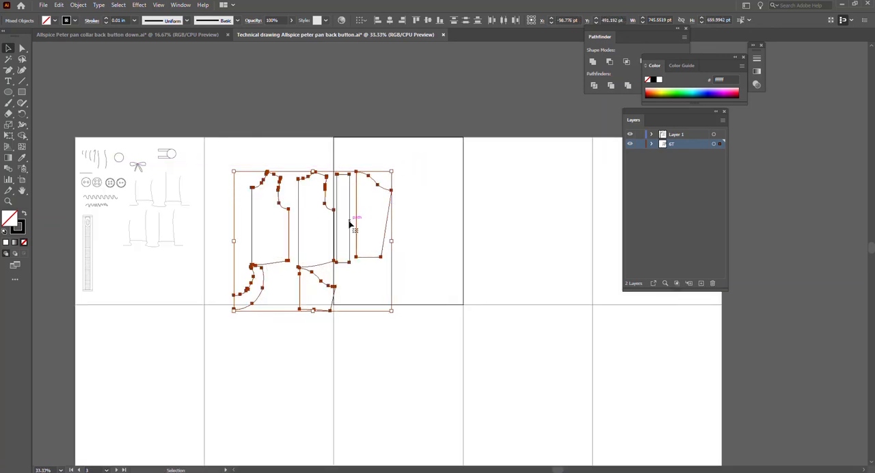
left_click_drag(349, 224, 335, 196)
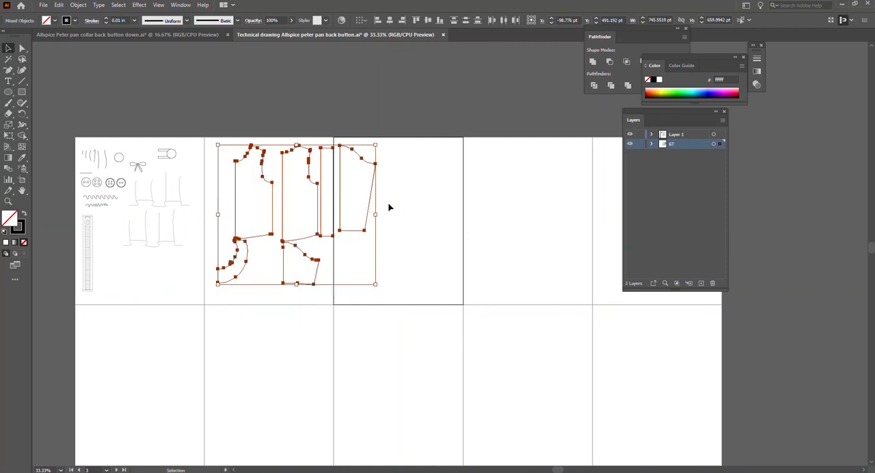
left_click(398, 210)
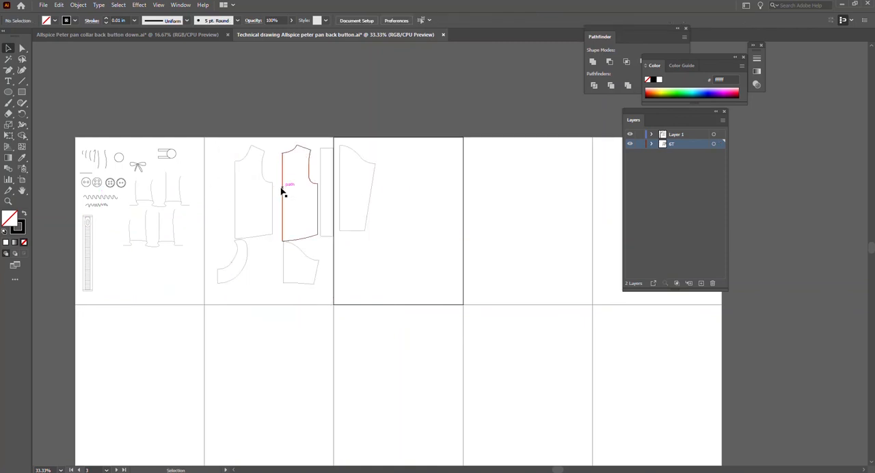
Move the second bodice piece, beside the narrow strip, onto the open area of the third artboard.
scroll(293, 194, "up", 1)
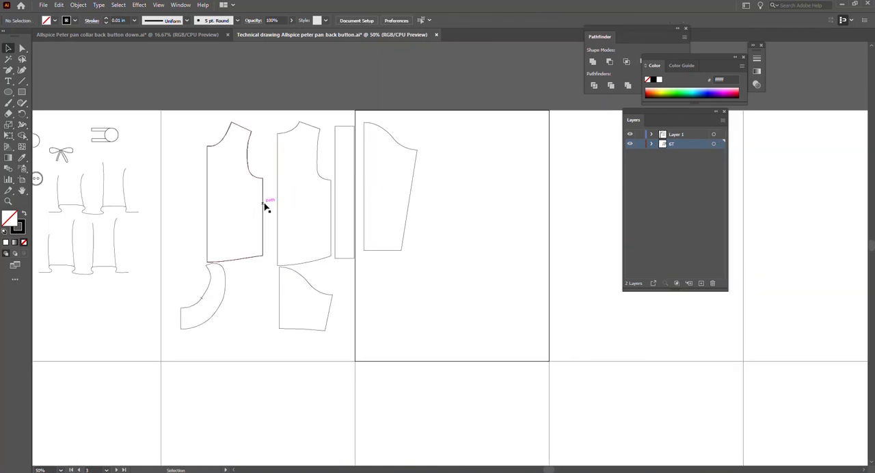
left_click(248, 144)
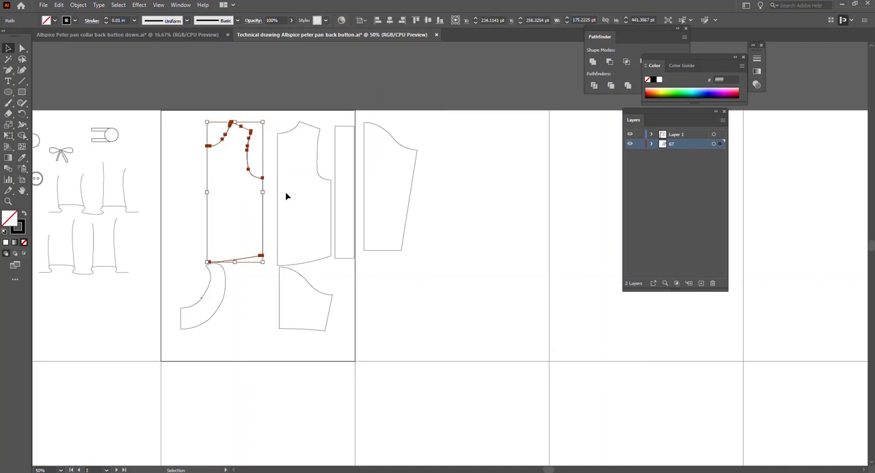
left_click_drag(278, 195, 476, 203)
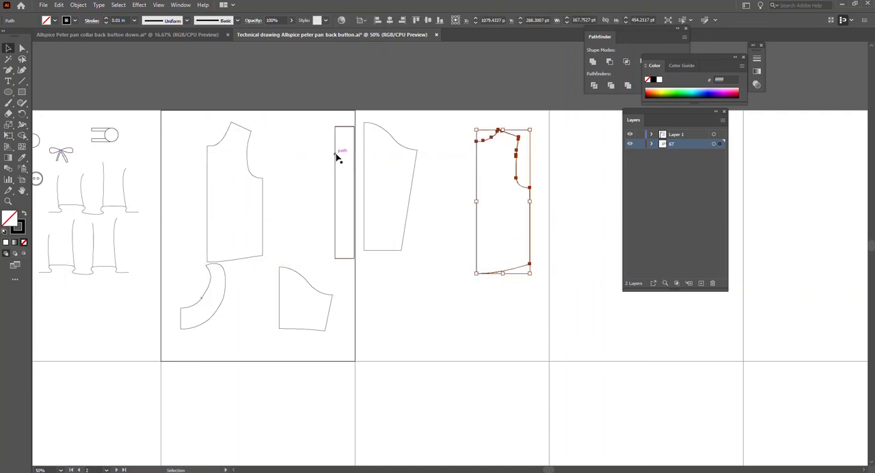
Place the narrow strip against the remaining bodice's straight center edge and shorten it to 367 pt to match that edge.
left_click_drag(336, 157, 189, 176)
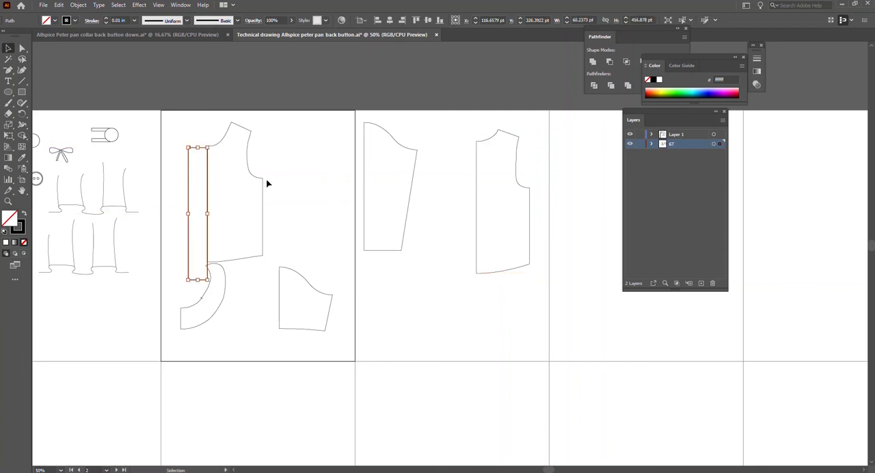
scroll(267, 184, "up", 1)
left_click_drag(173, 314, 172, 290)
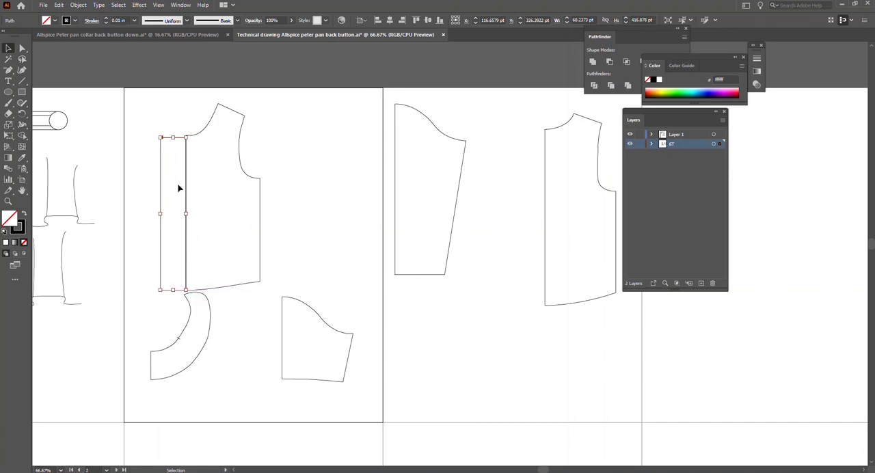
left_click_drag(172, 138, 174, 135)
left_click(140, 224)
scroll(161, 167, "up", 1)
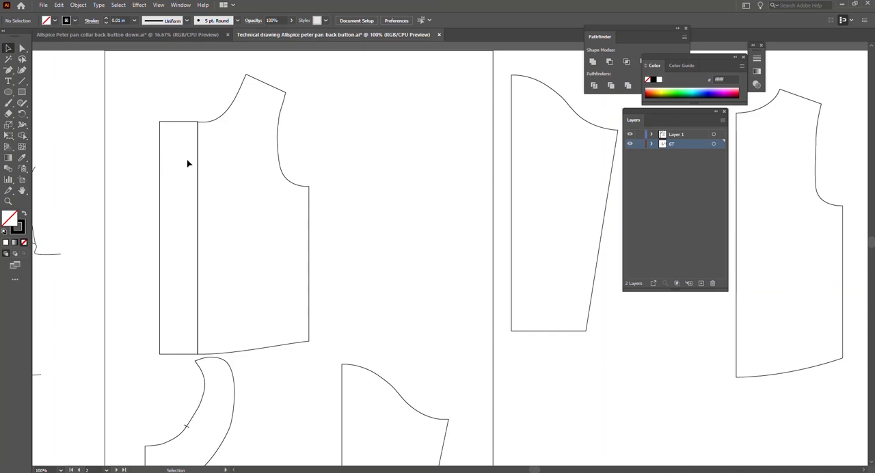
Narrow the strip beside the bodice to about 34 pt wide, keeping it flush with the center edge.
left_click(182, 129)
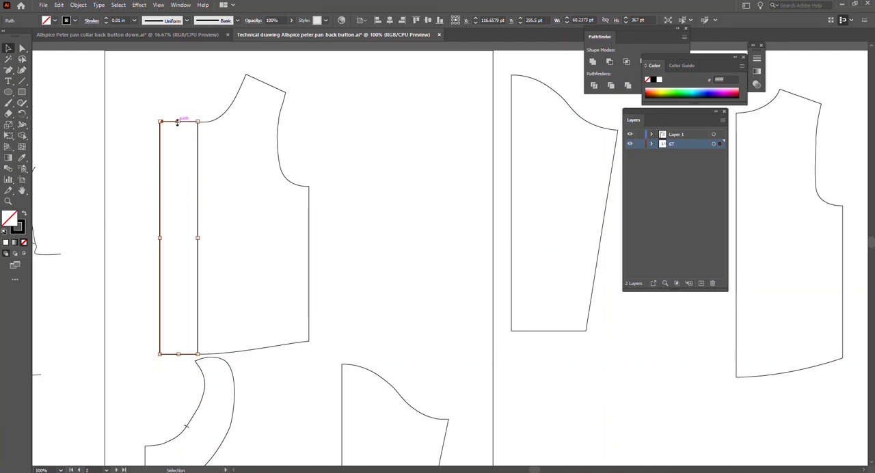
left_click(201, 123)
left_click(227, 296)
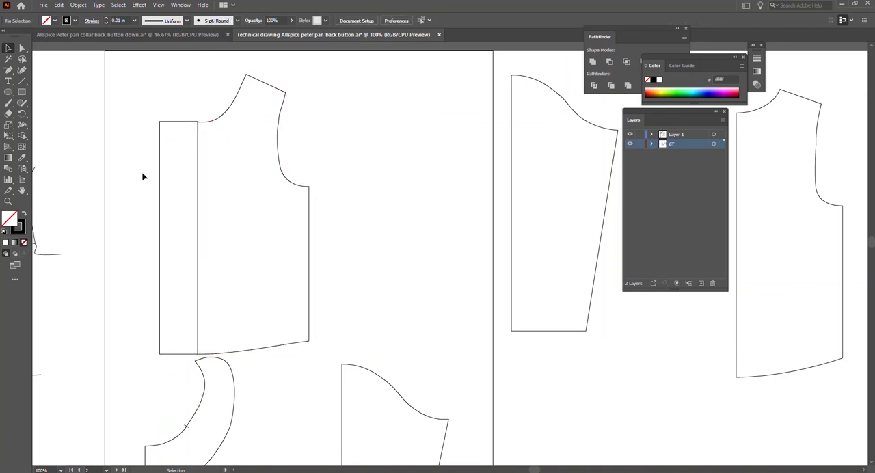
left_click(159, 202)
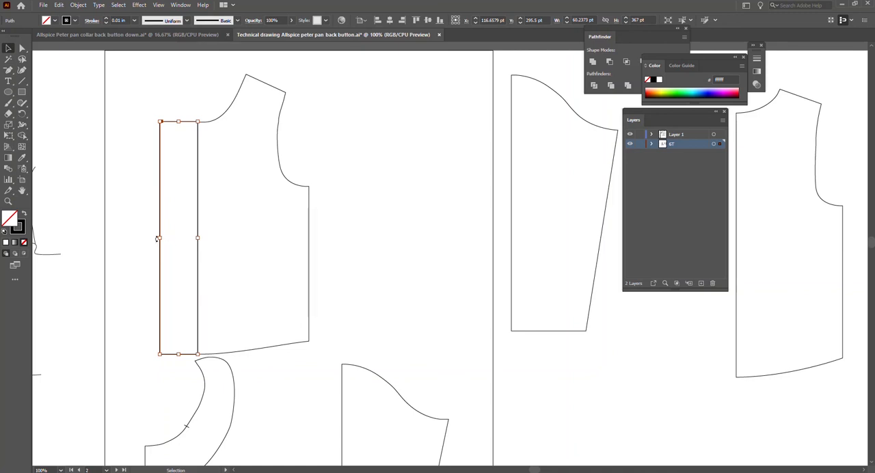
left_click_drag(158, 238, 177, 238)
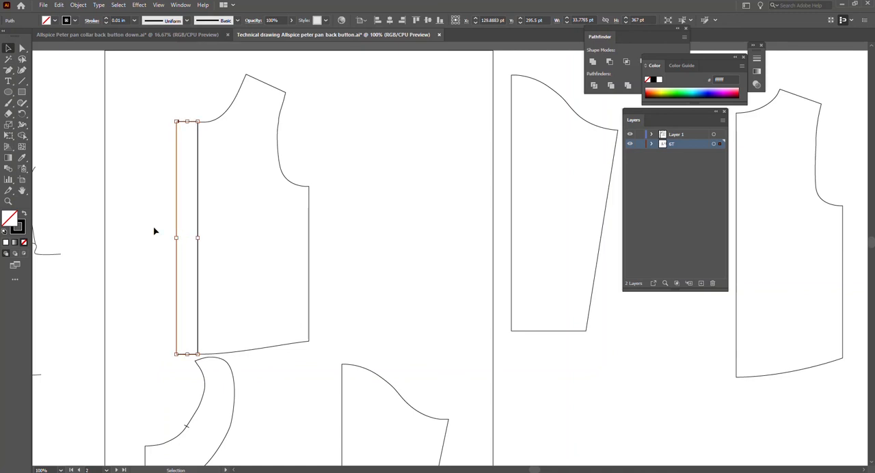
left_click(121, 244)
left_click(310, 216)
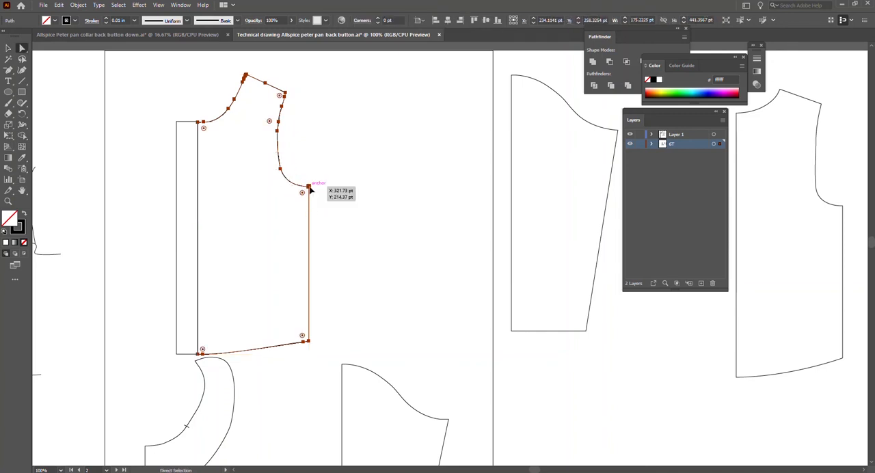
left_click(309, 186, "ctrl")
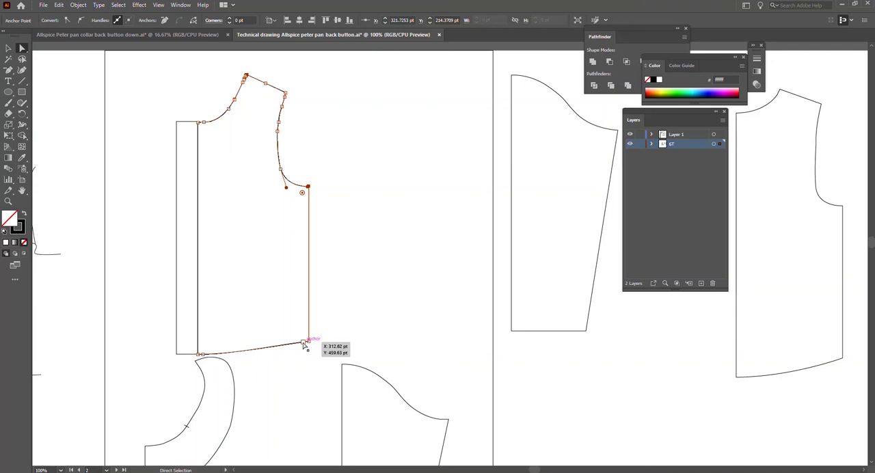
key("Delete")
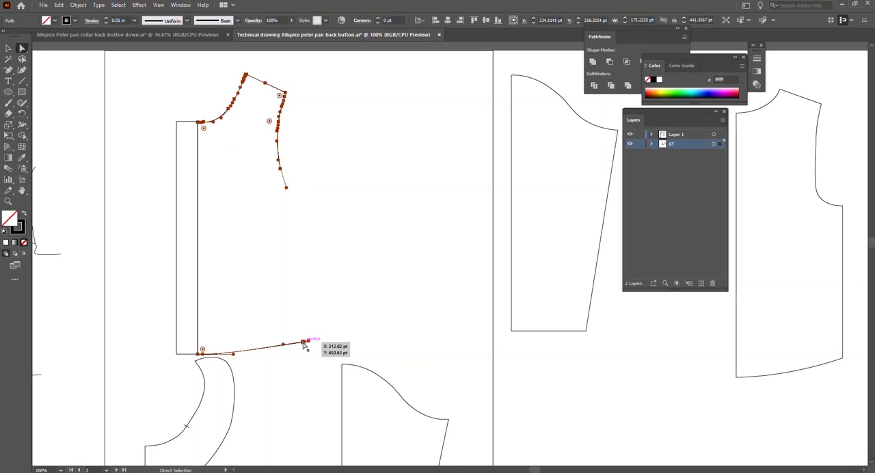
key("ctrl+z")
left_click(337, 333)
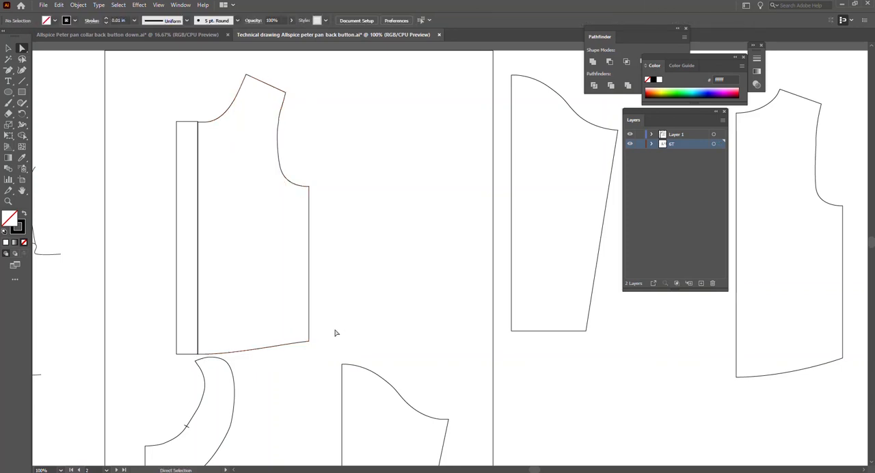
Delete the extra anchor point on the bodice hem beside the side-seam corner.
left_click(304, 342)
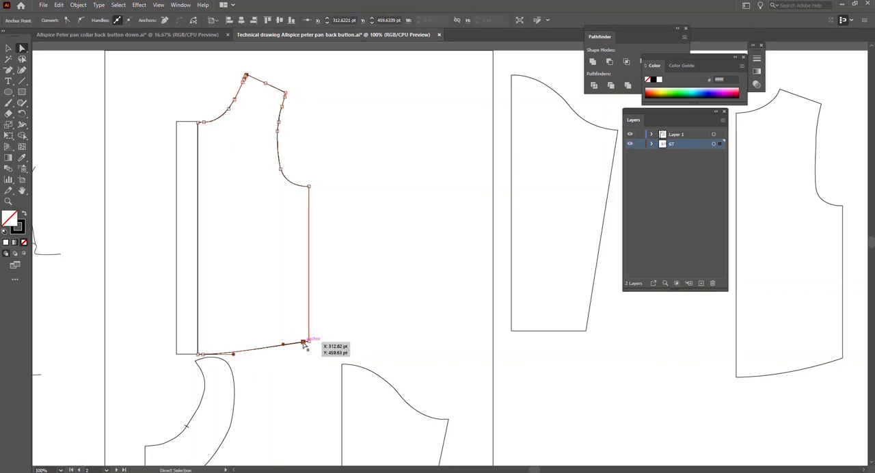
key("minus")
left_click(304, 343)
left_click(203, 354)
key("v")
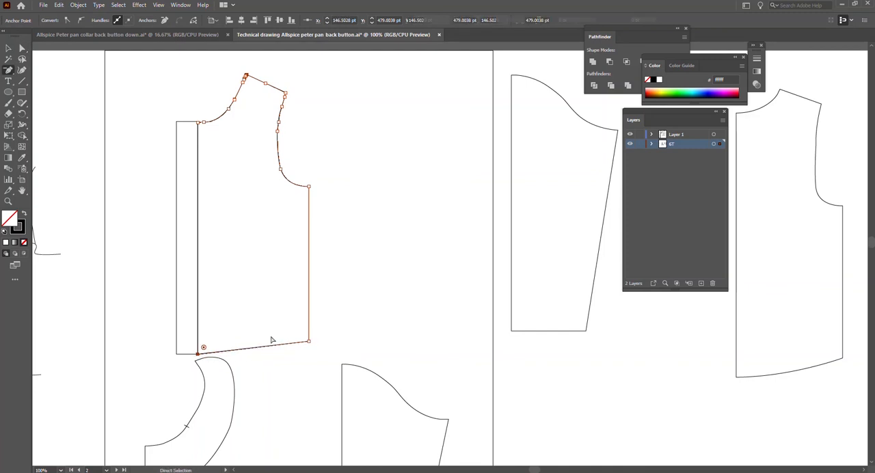
left_click(270, 346)
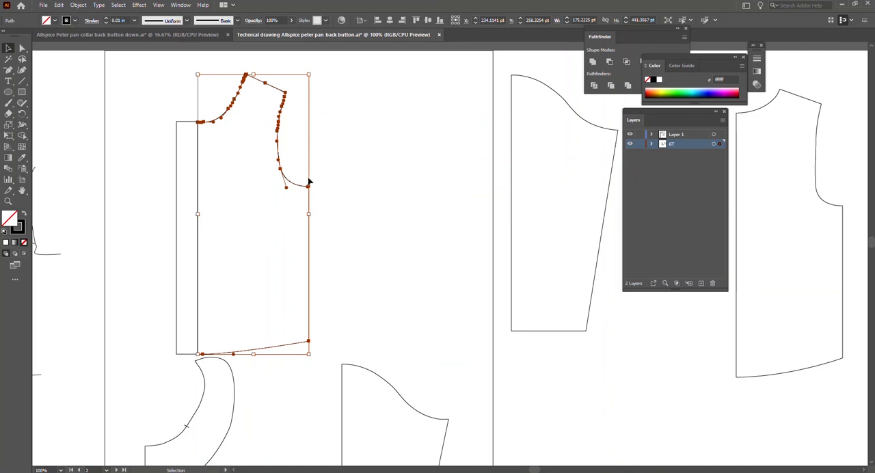
scroll(311, 192, "up", 7)
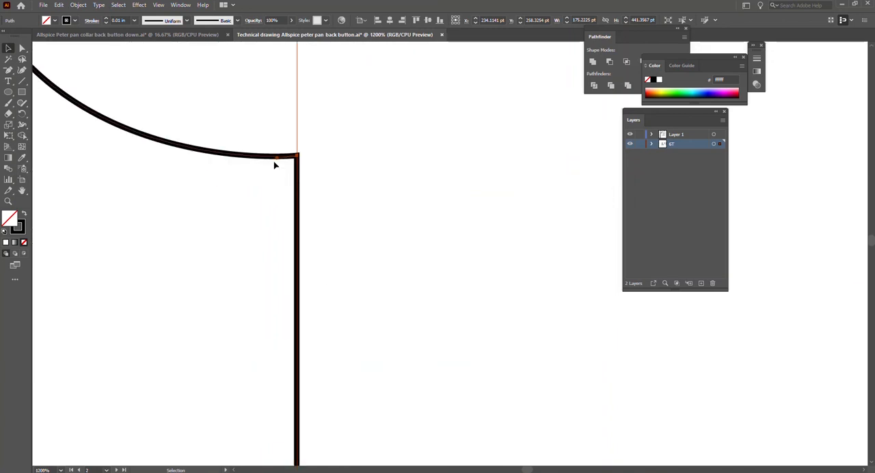
scroll(301, 169, "down", 4)
scroll(306, 173, "down", 4)
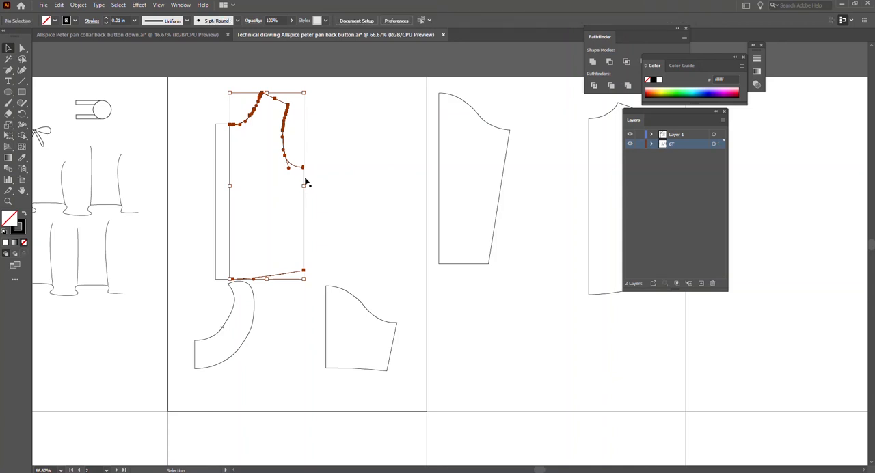
Create a copy of the bodice reflected across the vertical axis and place it against the strip's opposite edge.
right_click(304, 182)
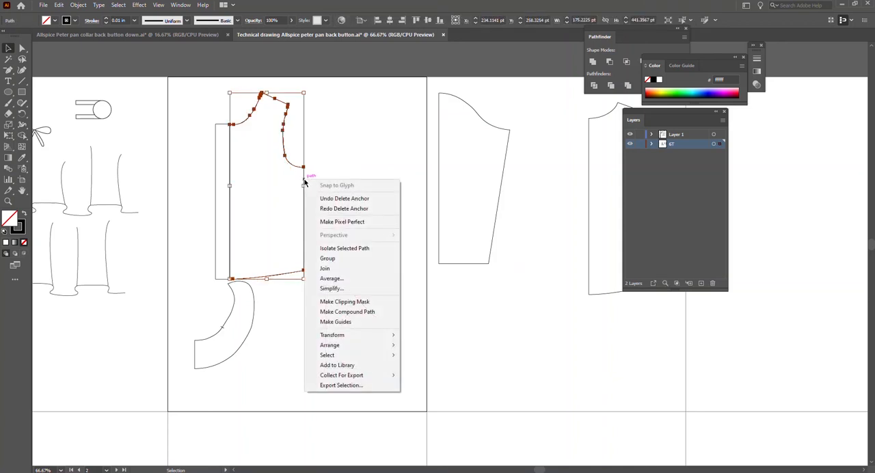
left_click(325, 168)
left_click(307, 186)
right_click(303, 189)
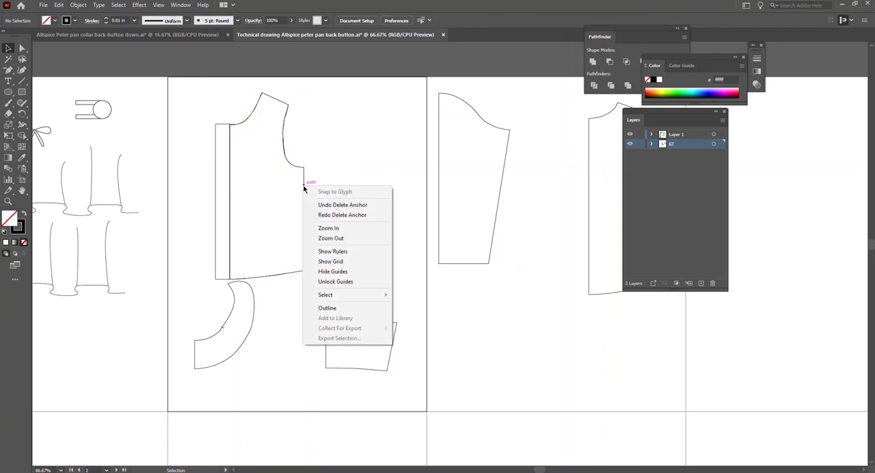
mouse_move(361, 295)
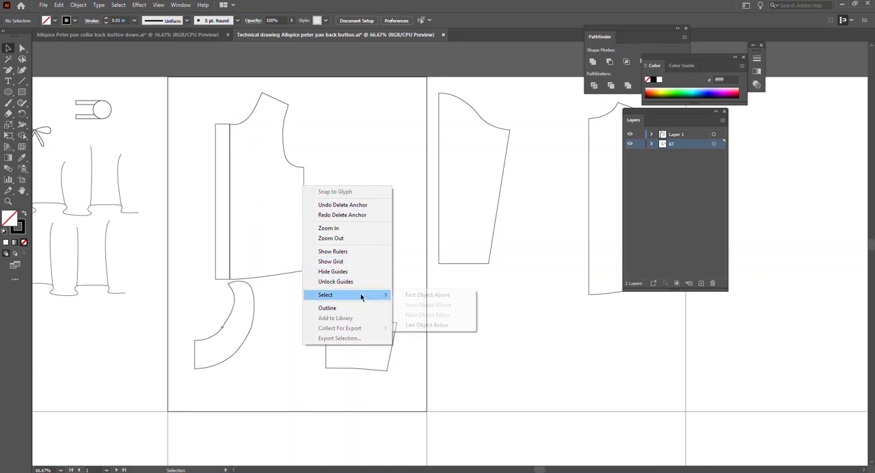
left_click(398, 228)
left_click(303, 195)
right_click(303, 203)
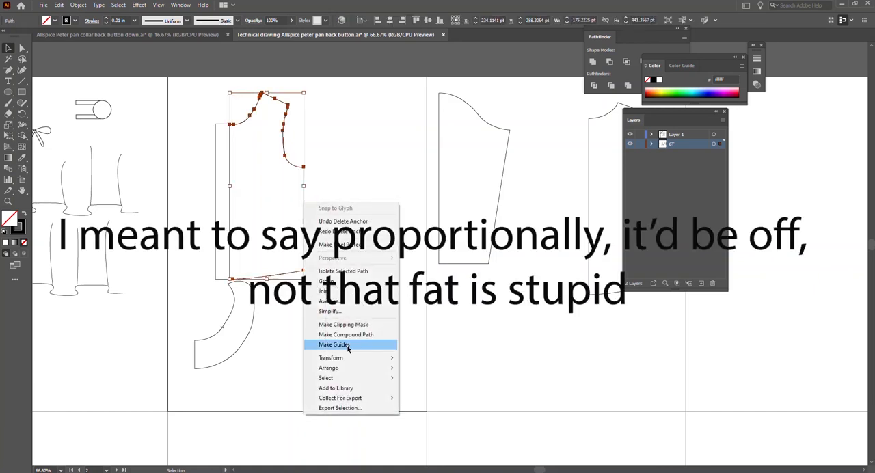
mouse_move(336, 357)
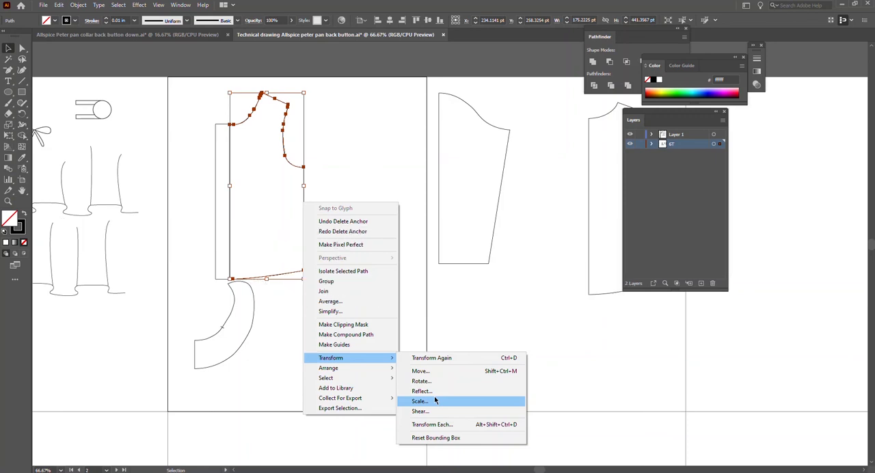
left_click(435, 396)
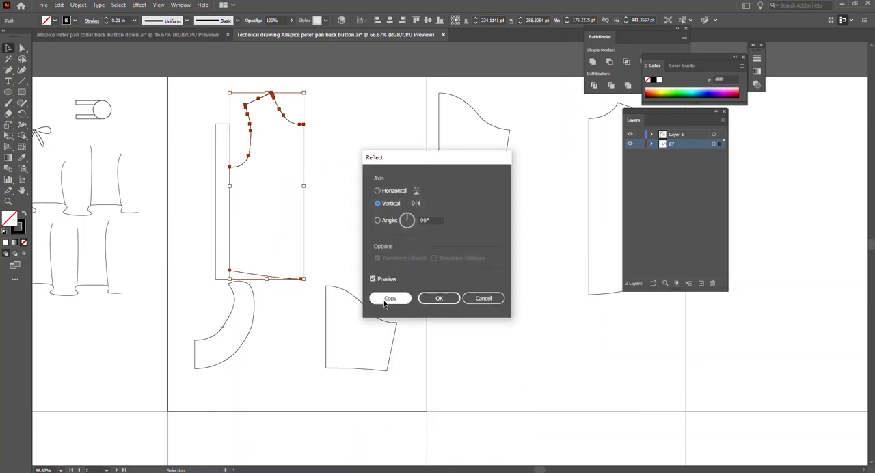
left_click(391, 296)
left_click_drag(309, 140, 216, 141)
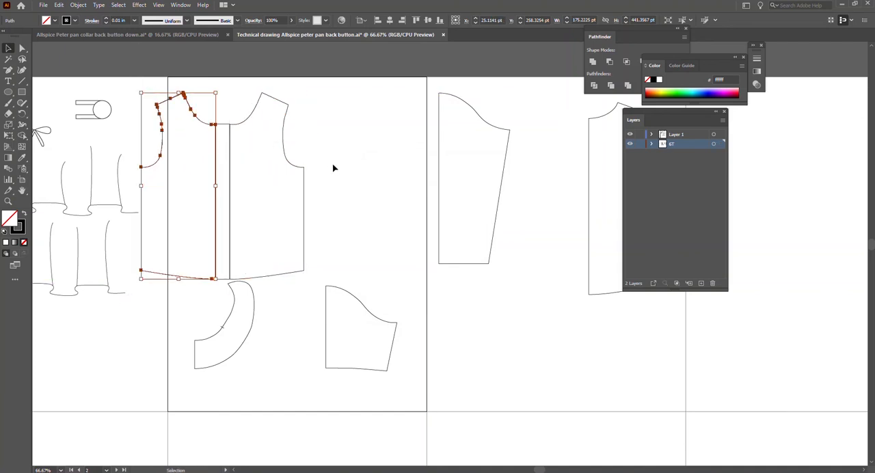
Delete the mirrored bodice copy.
left_click(333, 168)
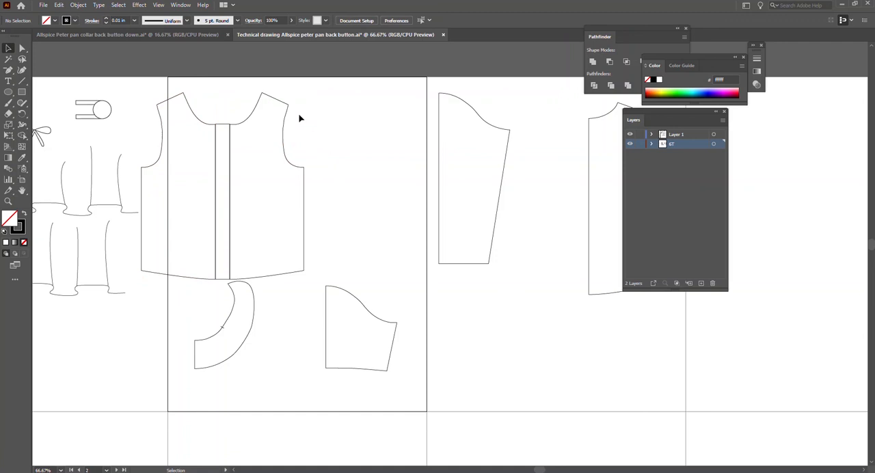
left_click(210, 127)
key("Delete")
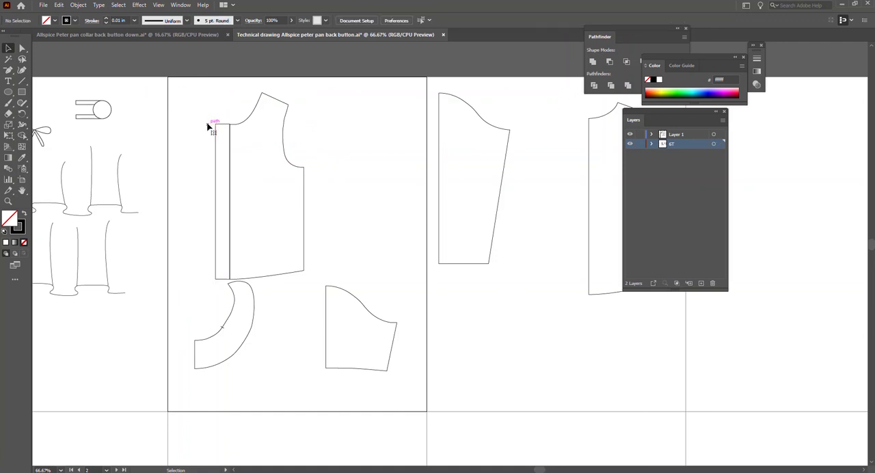
Move the bodice's underarm and side-hem corner anchors inward together, narrowing the piece to about 156 pt wide.
left_click(307, 189)
key("a")
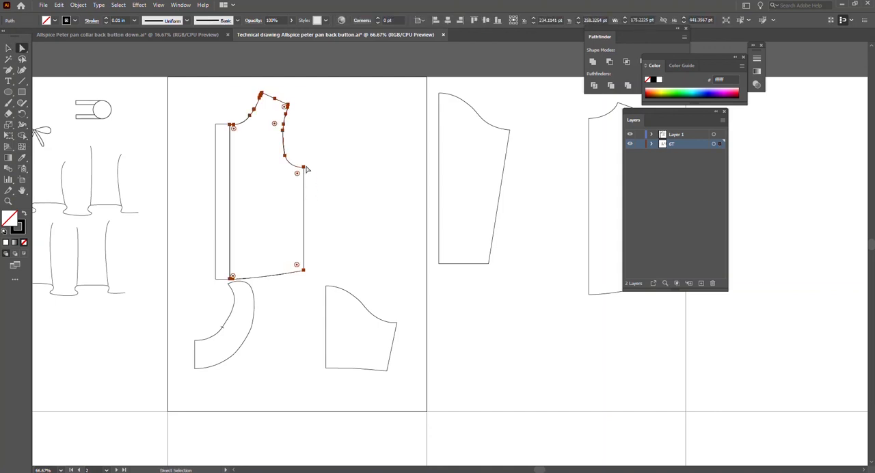
left_click(304, 166)
left_click(305, 271, "shift")
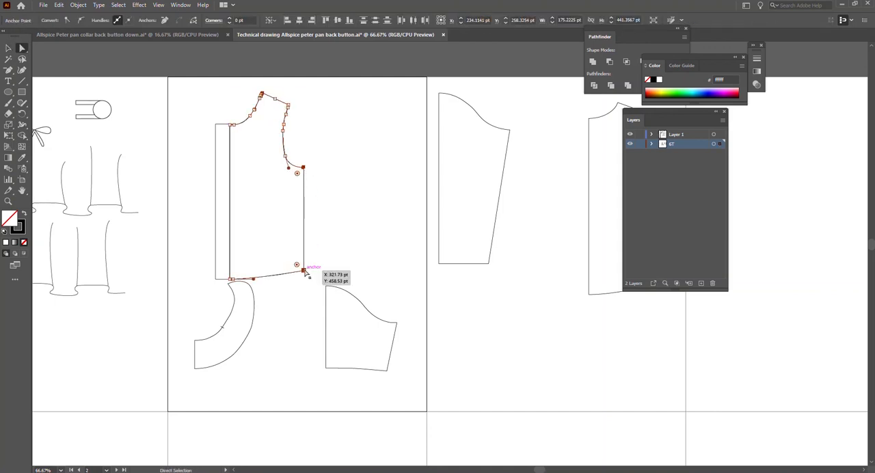
key("Left")
key("Left")
key("Left")
key("Left")
key("Left")
key("Left")
key("Left")
key("Left")
key("Left")
key("Left")
key("Left")
key("Left")
key("Left")
key("Left")
key("Left")
key("Left")
key("Left")
key("Left")
key("Left")
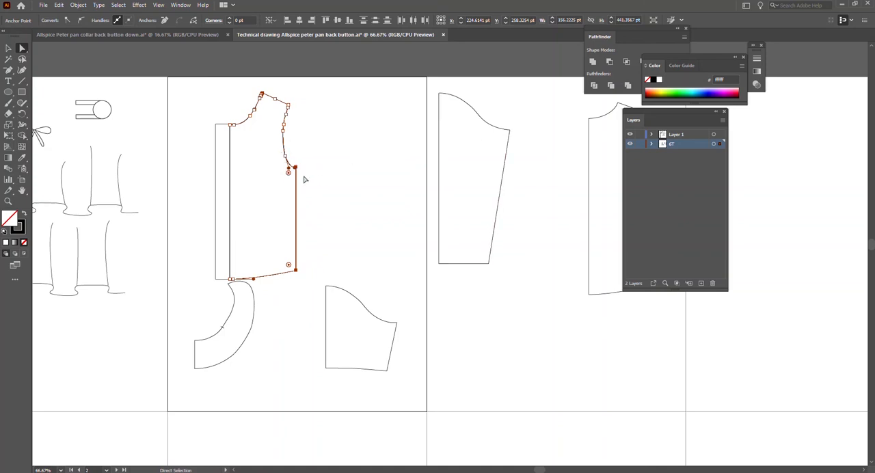
Nudge the bodice's underarm and side-hem corner anchors further inward, narrowing the piece to about 154 pt wide.
key("Left")
key("Left")
left_click(279, 292)
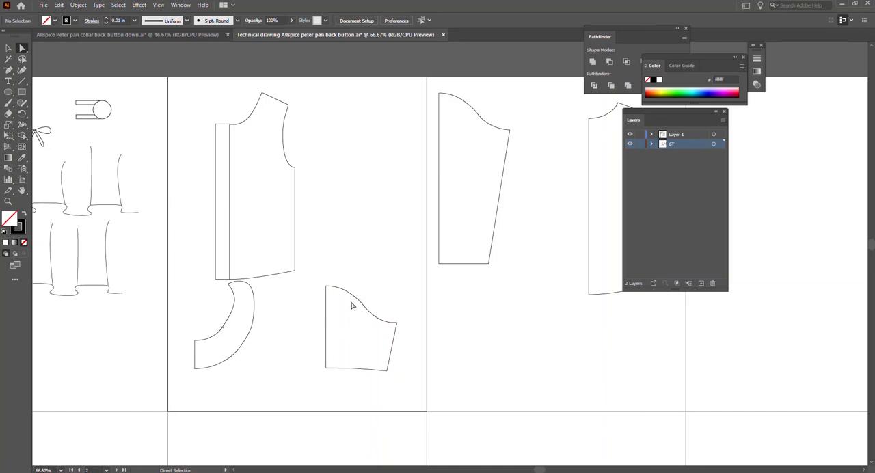
Move the long sleeve piece from the neighbouring artboard onto the bodice's artboard, beside the armhole.
left_click_drag(356, 299, 342, 147)
key("ctrl+z")
key("v")
left_click(476, 117)
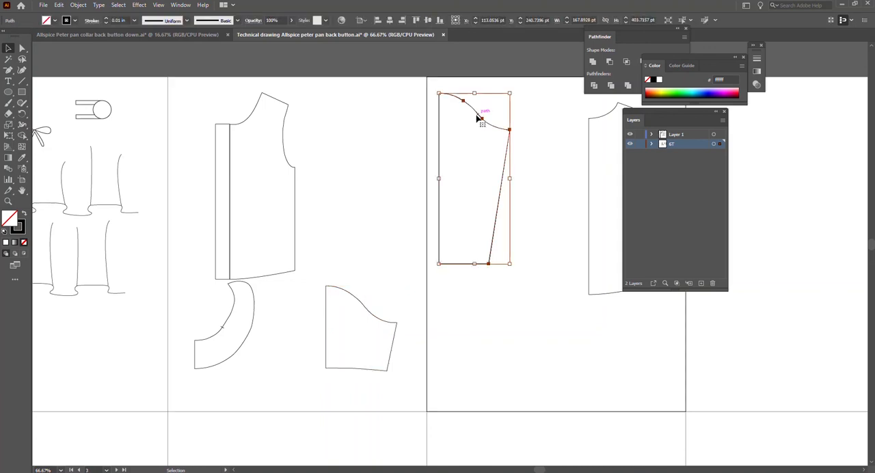
left_click_drag(478, 117, 326, 128)
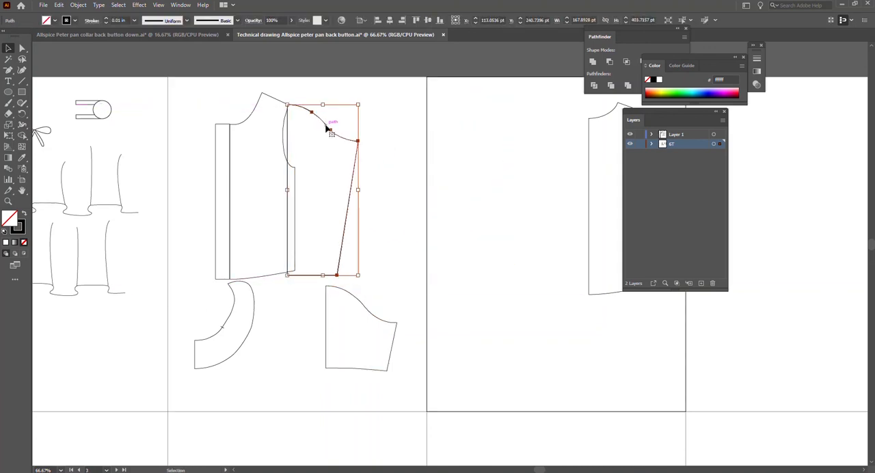
Reflect the long sleeve across the vertical axis and place its top corner on the bodice's shoulder tip.
right_click(326, 128)
mouse_move(374, 283)
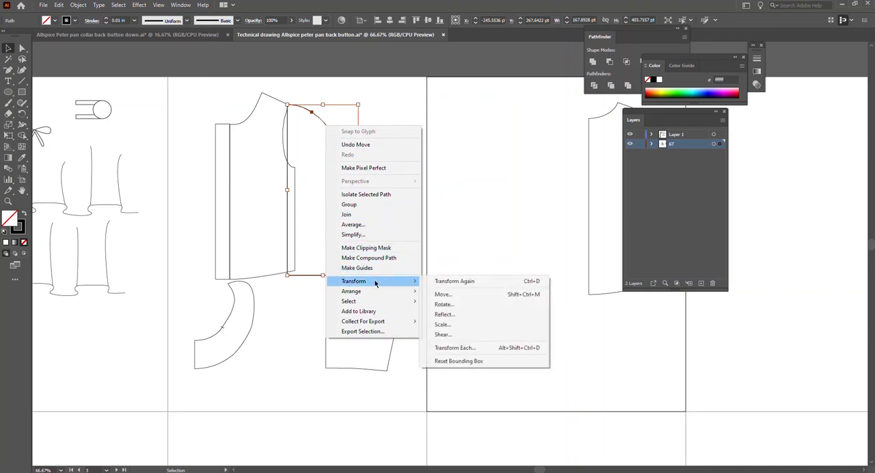
left_click(466, 316)
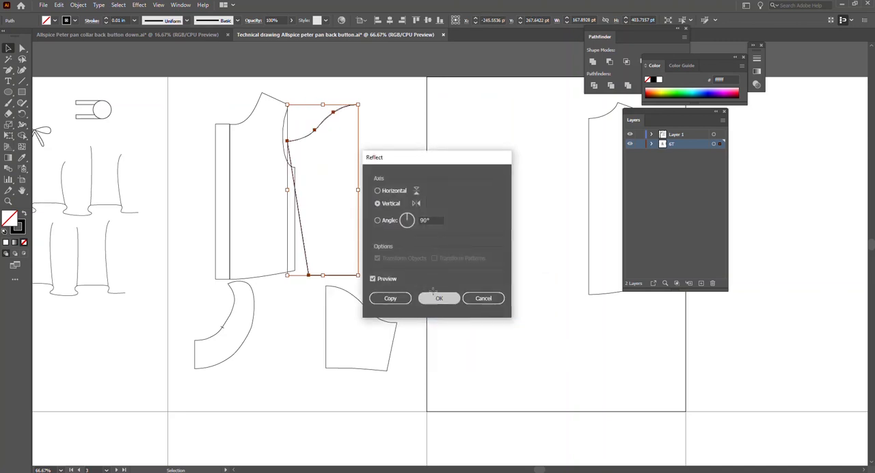
left_click(443, 298)
left_click_drag(360, 124, 287, 122)
Rotate the sleeve outward around the bodice's shoulder tip until it slopes diagonally downward and its cap roughly follows the armhole.
scroll(290, 126, "up", 2)
key("r")
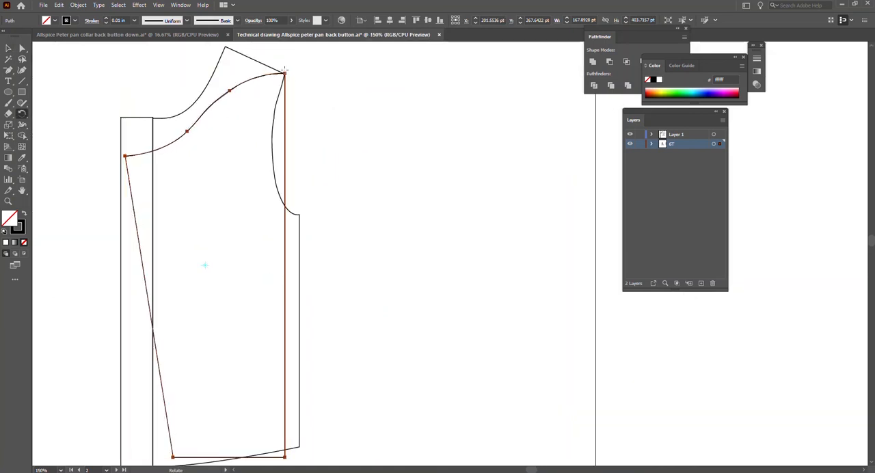
scroll(307, 300, "down", 2)
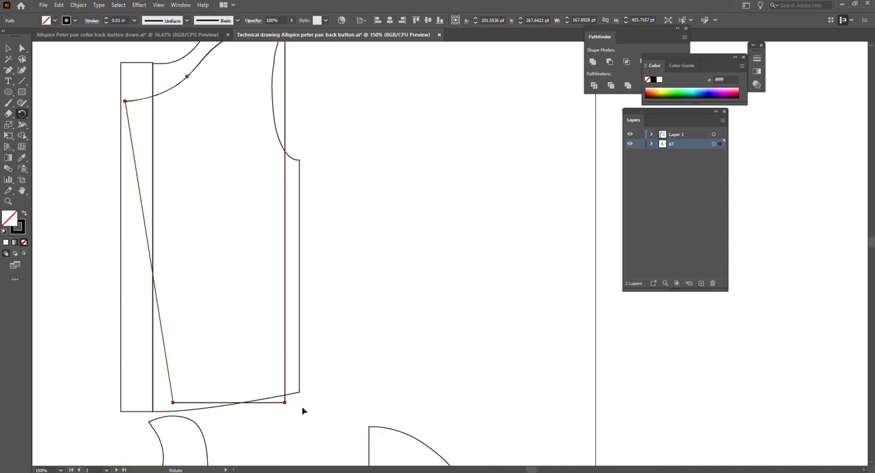
left_click_drag(285, 402, 610, 169)
scroll(301, 216, "up", 3)
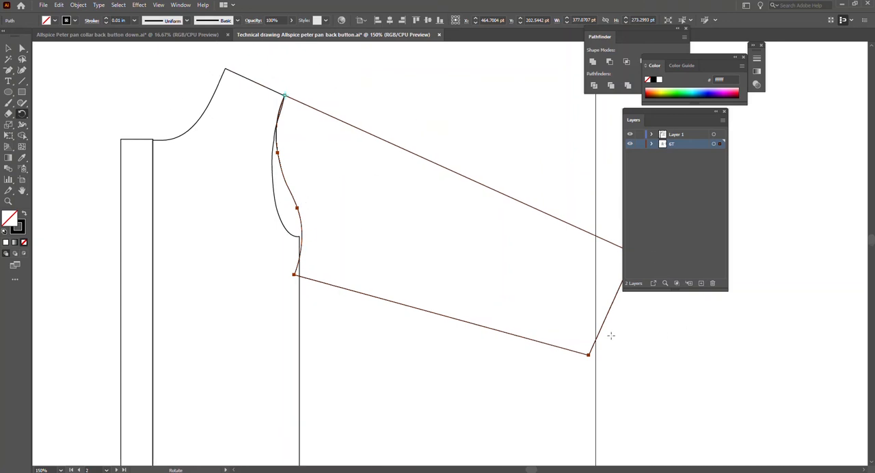
left_click_drag(588, 354, 514, 426)
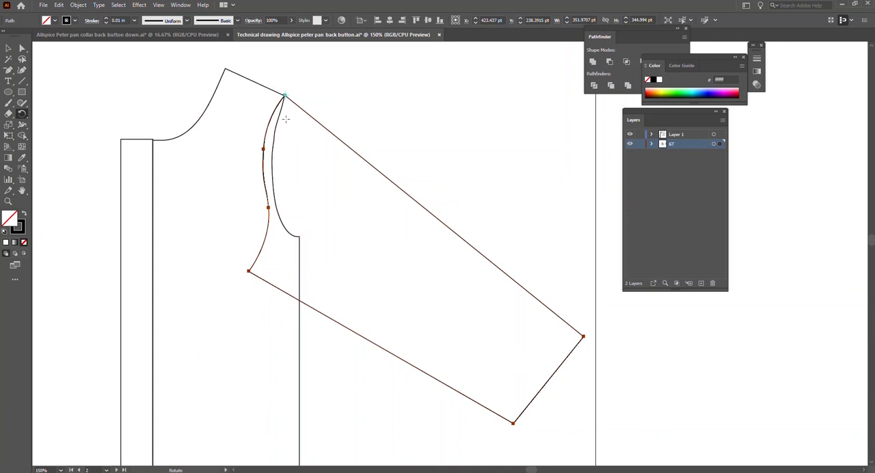
left_click_drag(518, 419, 551, 408)
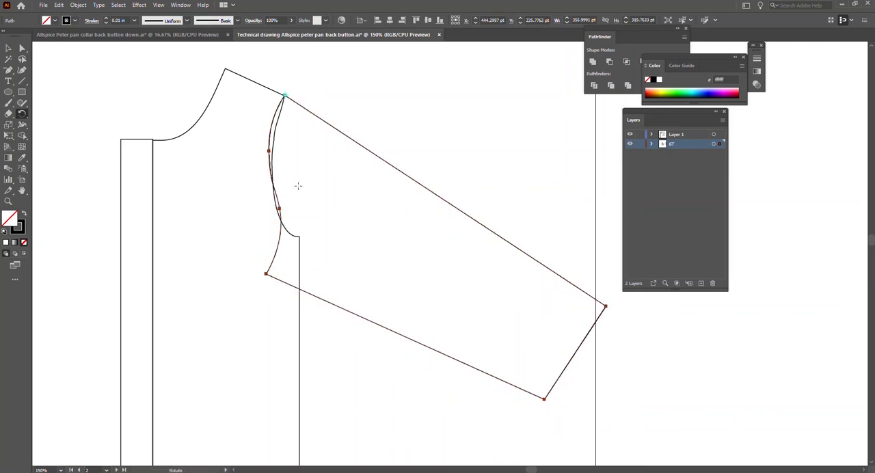
key("a")
left_click(280, 127)
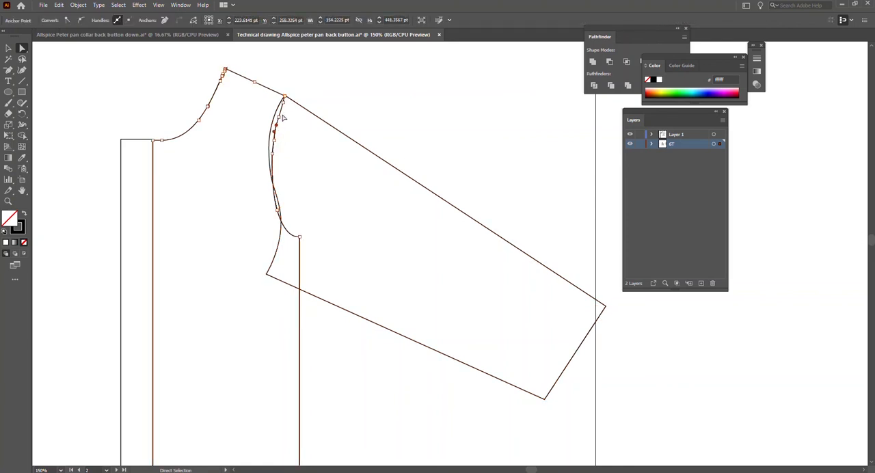
left_click(284, 102)
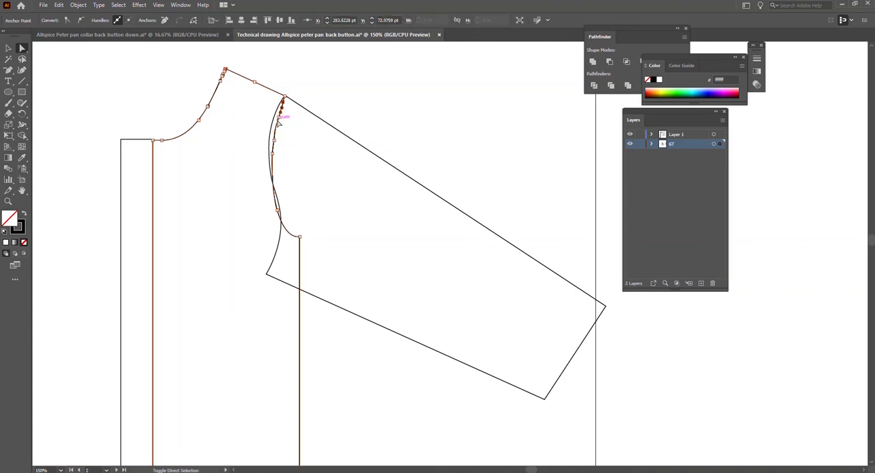
left_click(278, 118, "shift")
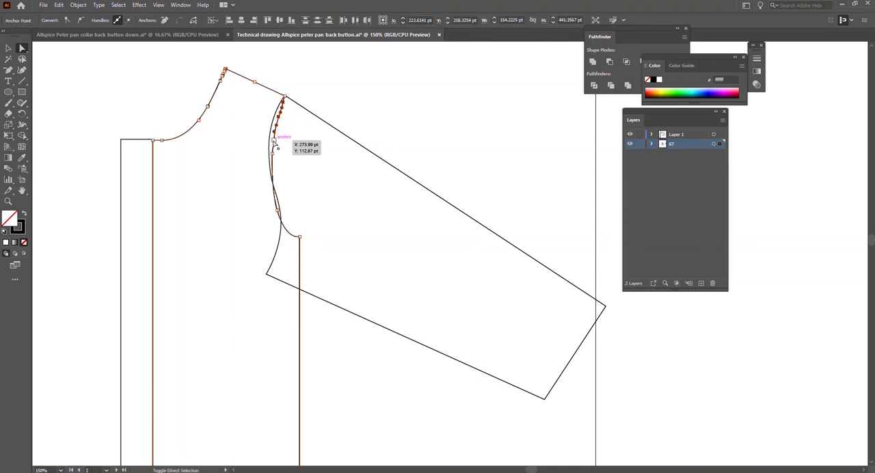
left_click(276, 142, "shift")
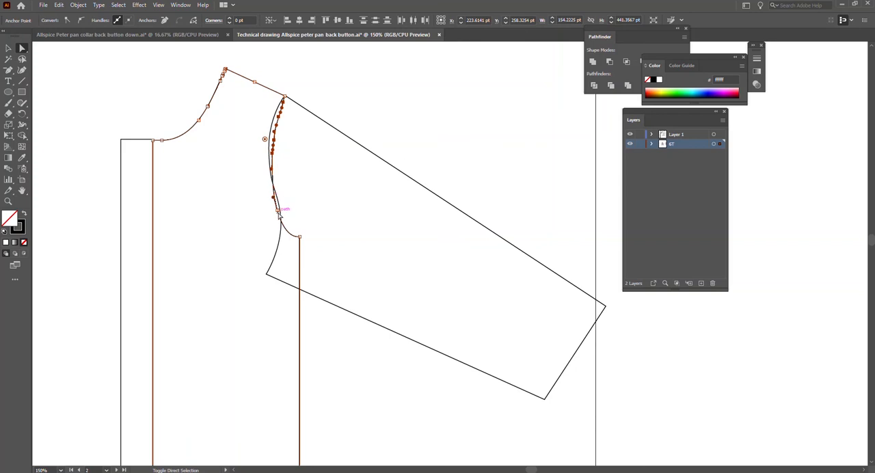
key("v")
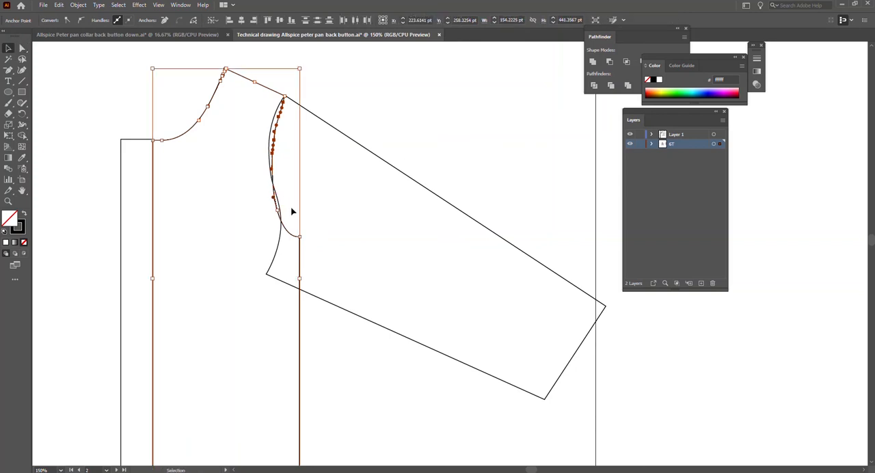
left_click(299, 186)
Move the sleeve clear of the bodice and remove its curved cap, leaving an open outline with three straight edges.
left_click(279, 117)
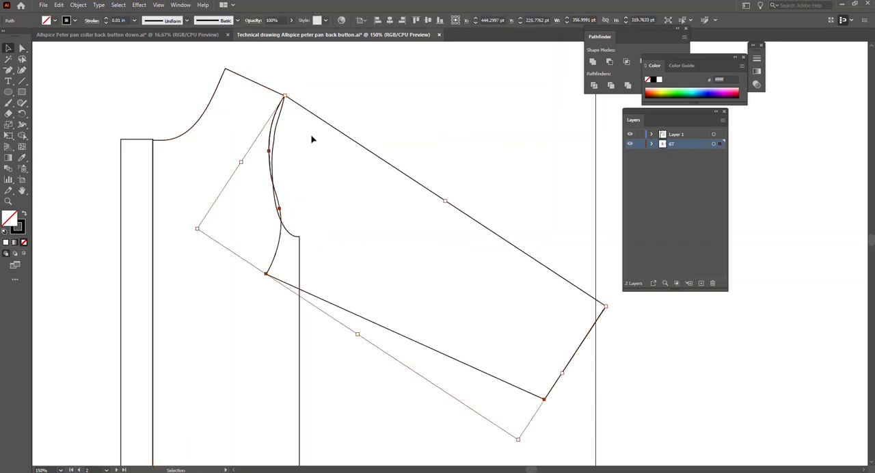
left_click_drag(347, 139, 396, 149)
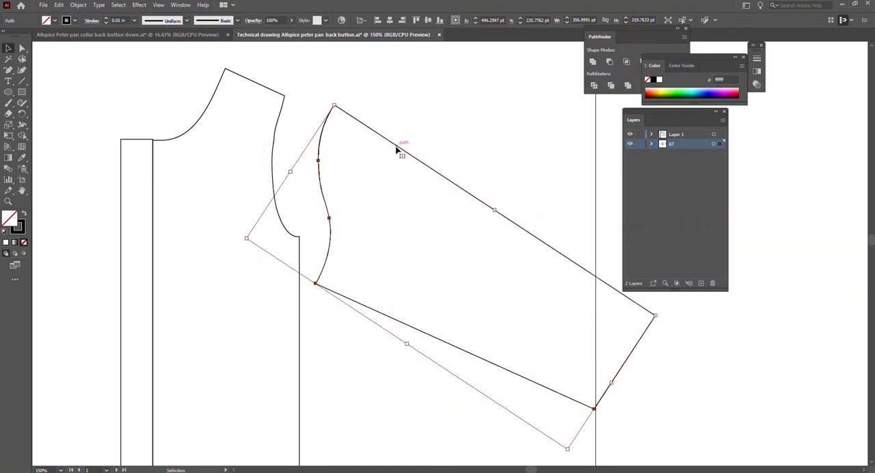
key("a")
left_click(318, 160)
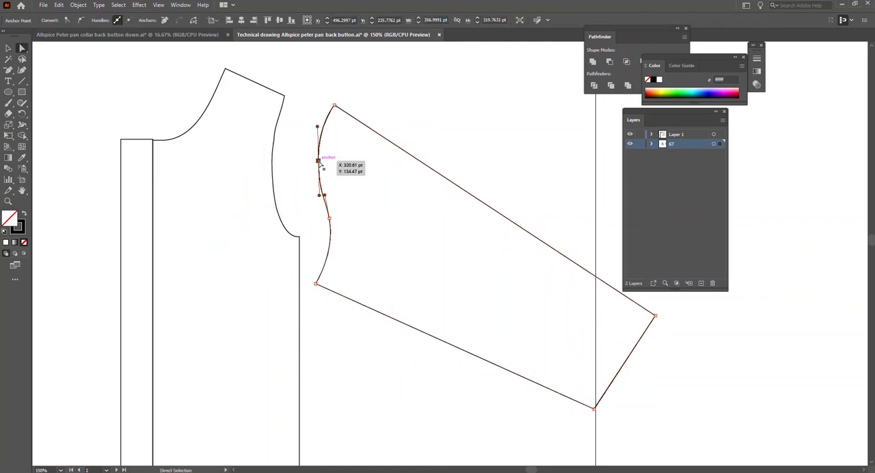
key("minus")
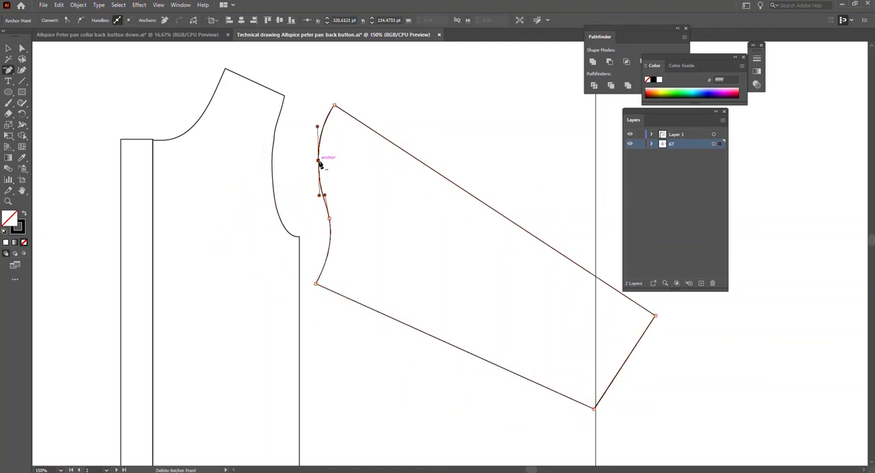
left_click(318, 161)
left_click(330, 219)
key("Delete")
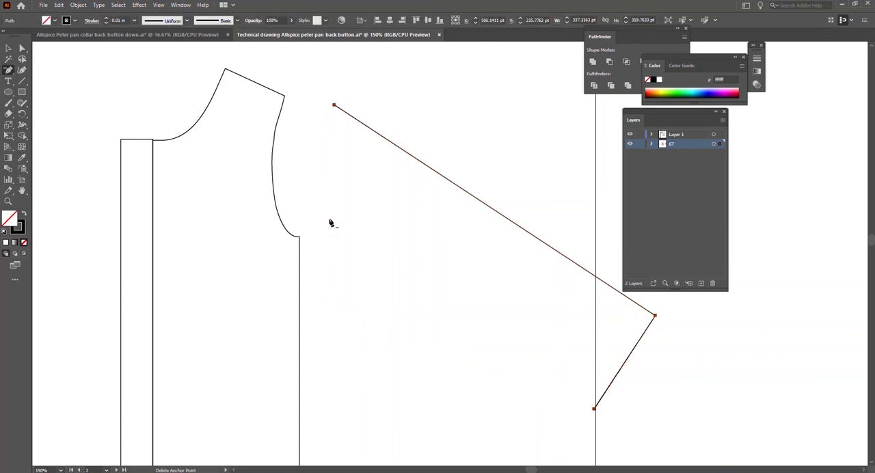
key("ctrl+z")
Move the open sleeve outline back so its upper end meets the bodice's shoulder tip.
key("v")
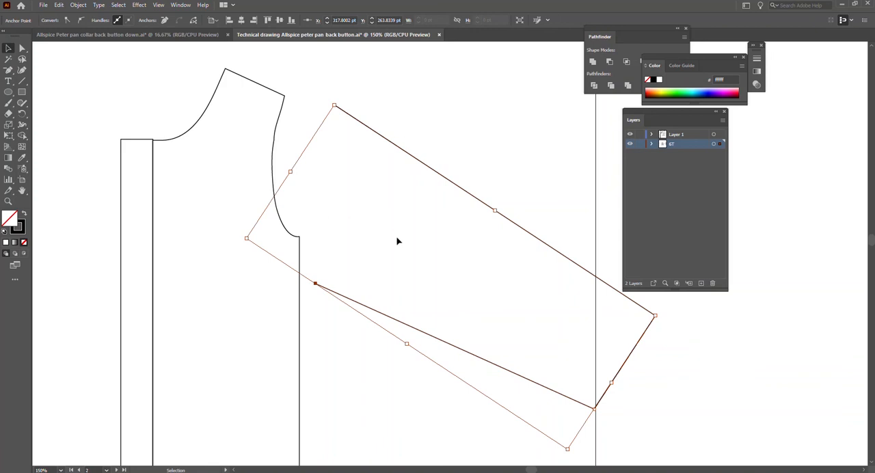
left_click_drag(434, 172, 383, 164)
left_click(246, 78)
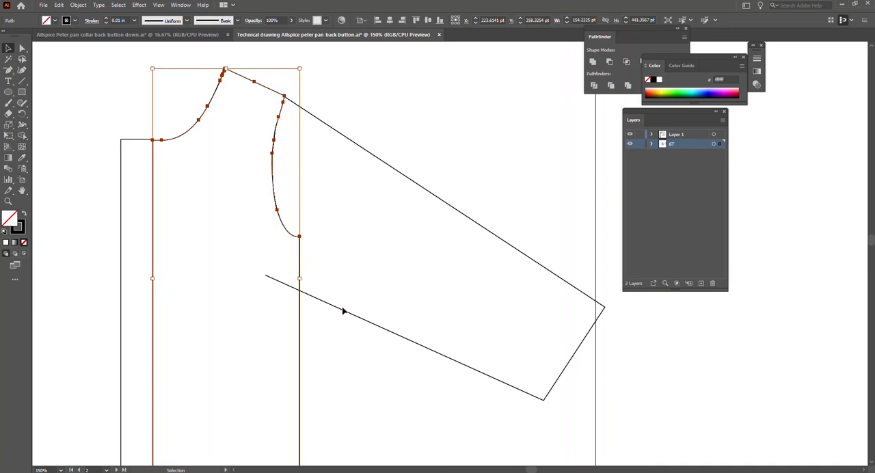
Move the sleeve's lower open end anchor onto the bodice's side seam, slightly below the underarm corner.
left_click(341, 312)
key("a")
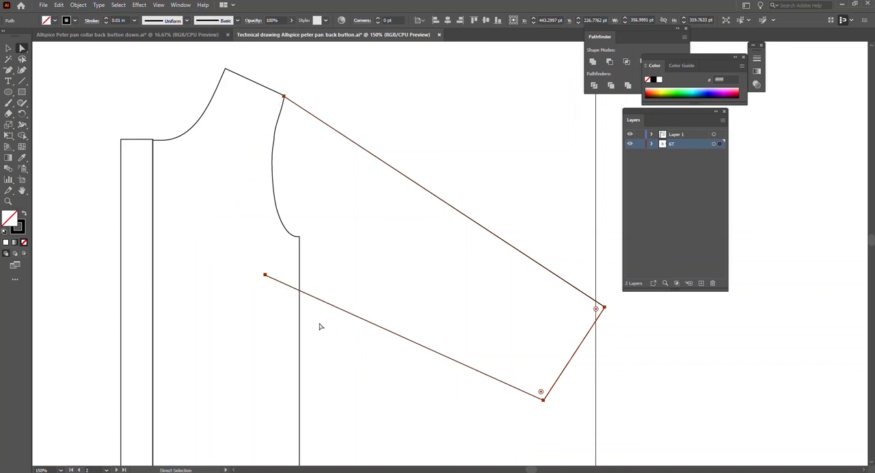
left_click_drag(265, 276, 300, 266)
left_click(327, 314)
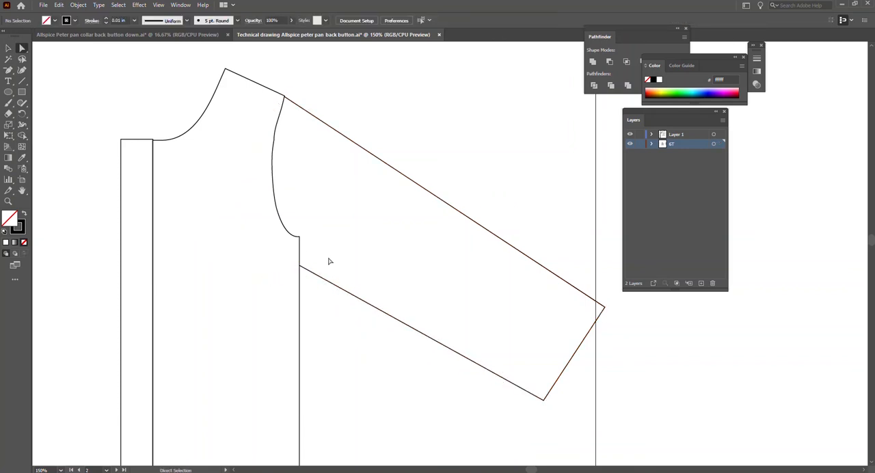
Try to attach the sleeve's lower open end to the bodice's underarm corner.
left_click(359, 147)
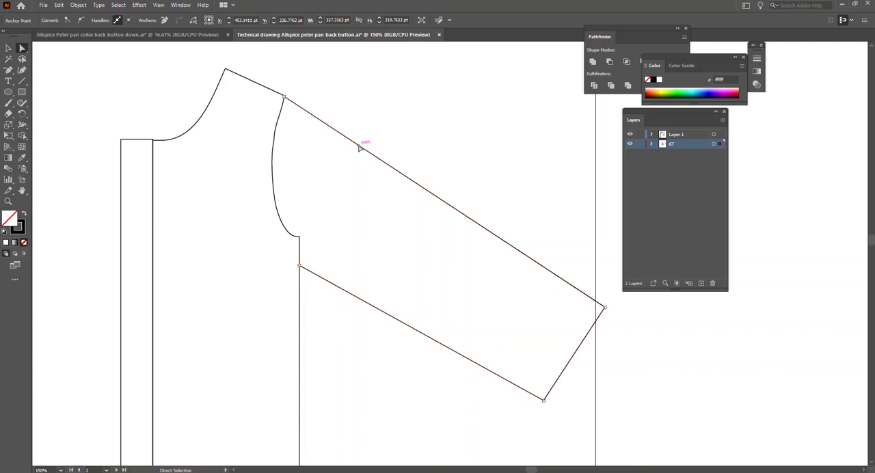
left_click_drag(285, 100, 286, 100)
left_click_drag(602, 304, 606, 308)
mouse_move(299, 236)
left_mouse_down()
mouse_move(299, 250)
mouse_move(298, 237)
left_mouse_up()
left_click(322, 306)
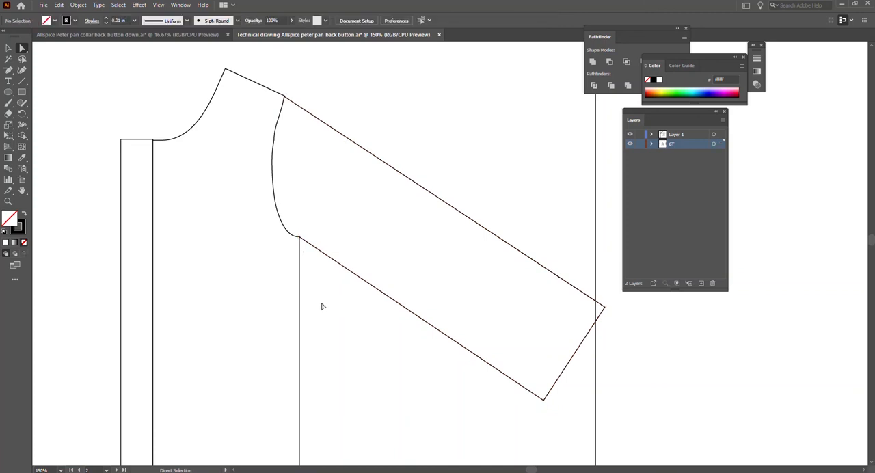
key("ctrl+z")
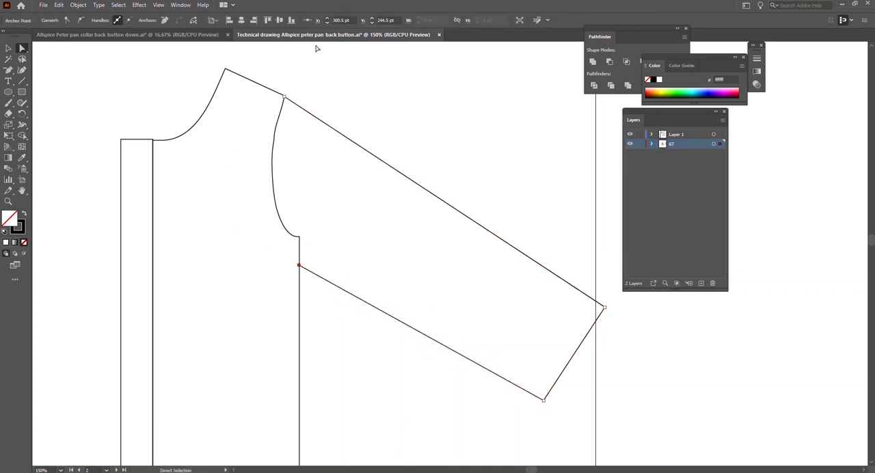
Try to rotate only the sleeve's upper edge downward around the bodice's shoulder tip.
left_click(343, 135)
key("r")
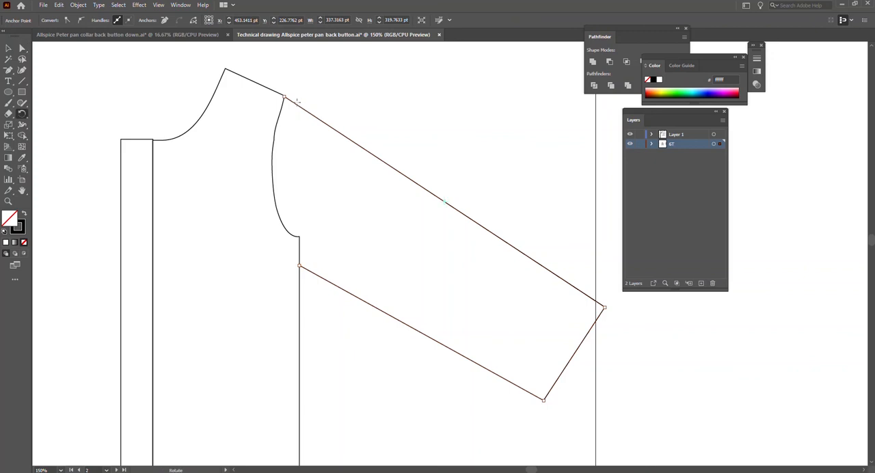
left_click(284, 97)
left_click_drag(604, 309, 585, 339)
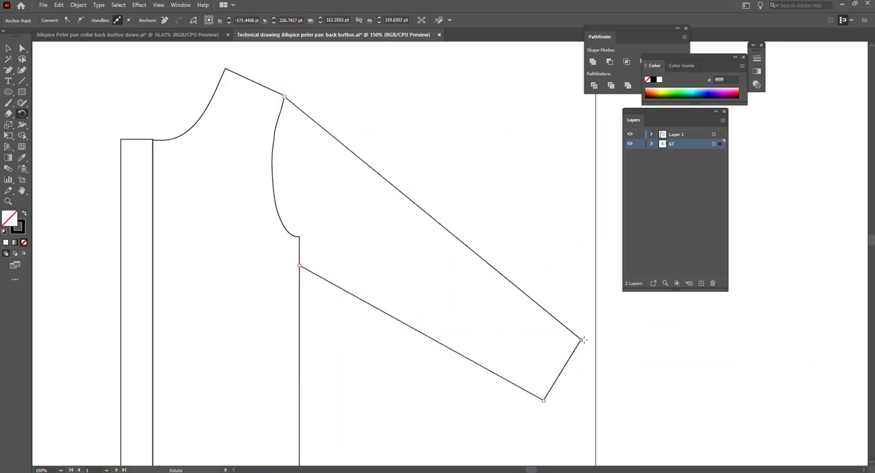
key("ctrl+z")
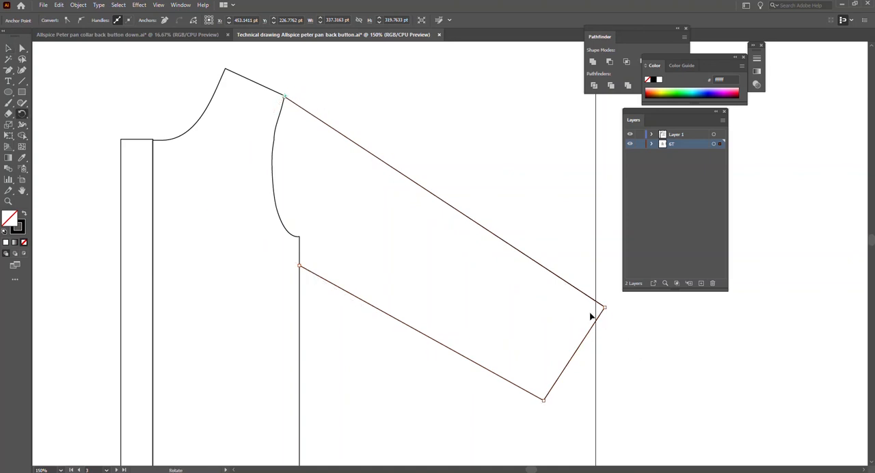
left_click_drag(603, 308, 582, 333)
key("ctrl+z")
Rotate the whole sleeve outline downward around the bodice's shoulder tip so it spans about 305 pt wide and 369 pt high.
key("v")
left_click(516, 213)
left_click(508, 243)
key("r")
left_click(283, 96)
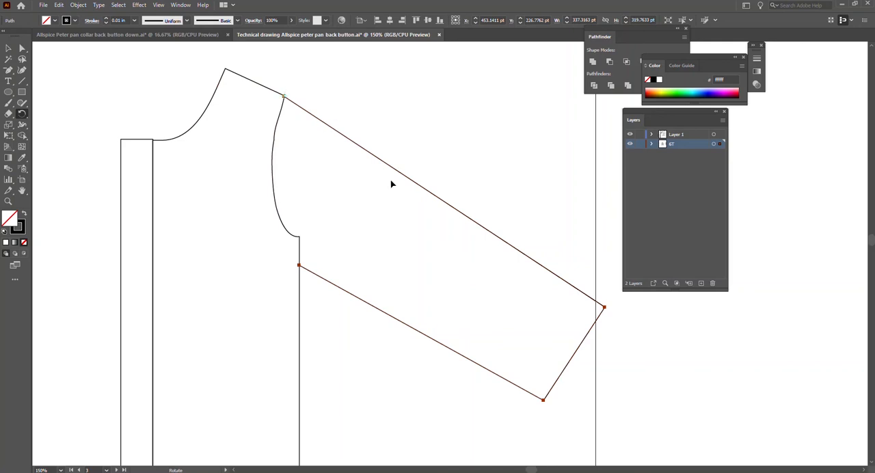
left_click_drag(605, 307, 554, 368)
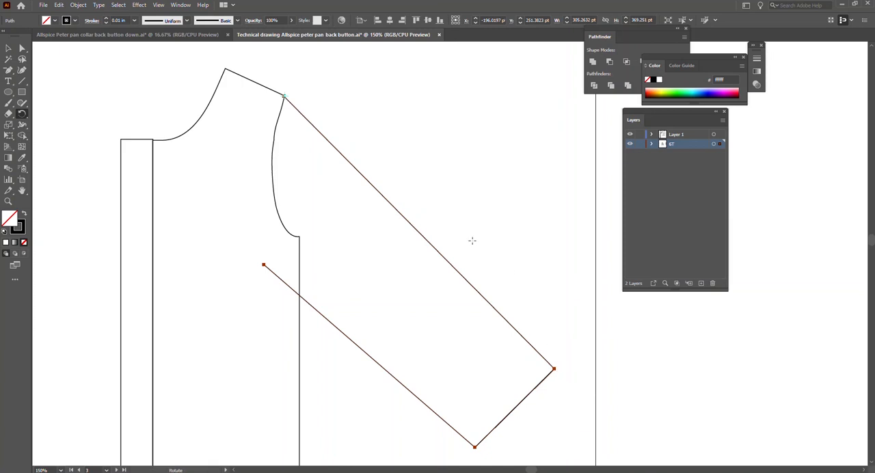
key("v")
left_click(409, 334)
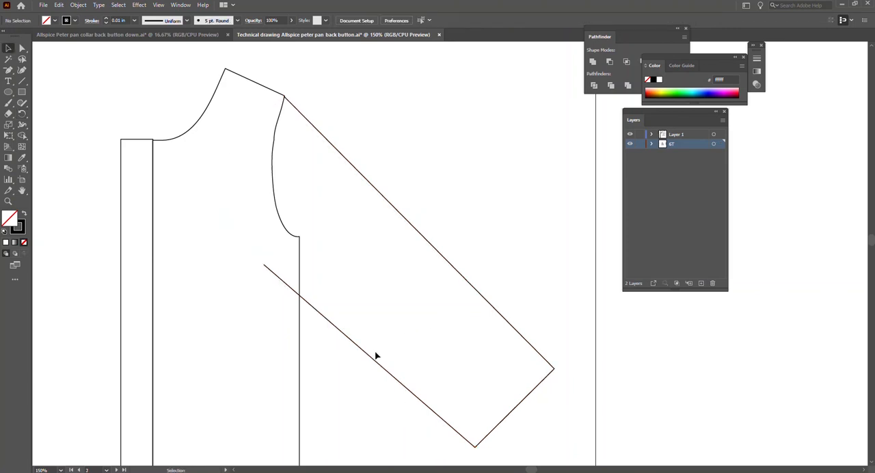
Try to move the rotated sleeve's lower open end anchor outward toward the bodice's side seam.
left_click(371, 358)
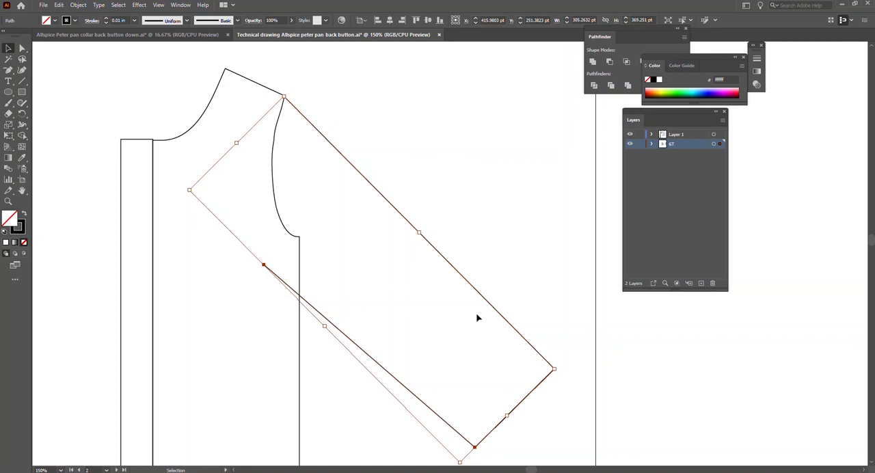
key("a")
left_click_drag(265, 266, 291, 250)
key("ctrl+z")
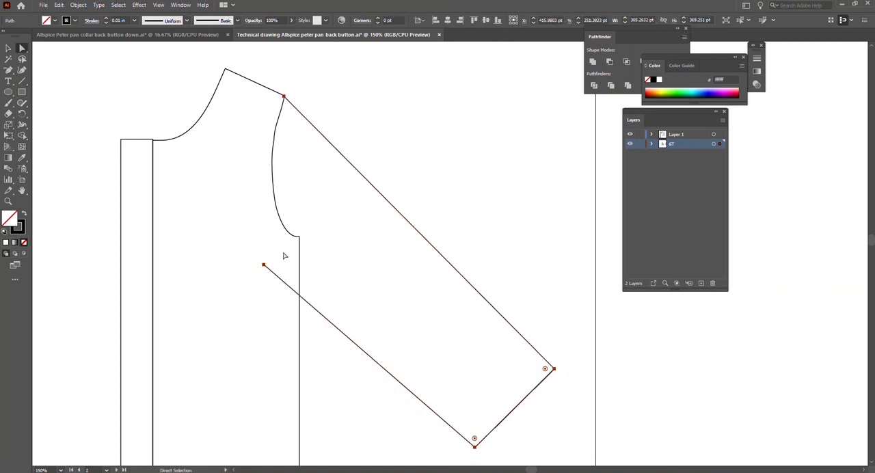
Move the sleeve's lower open end outward onto the bodice's side seam, just below the underarm corner.
left_click_drag(264, 265, 300, 259)
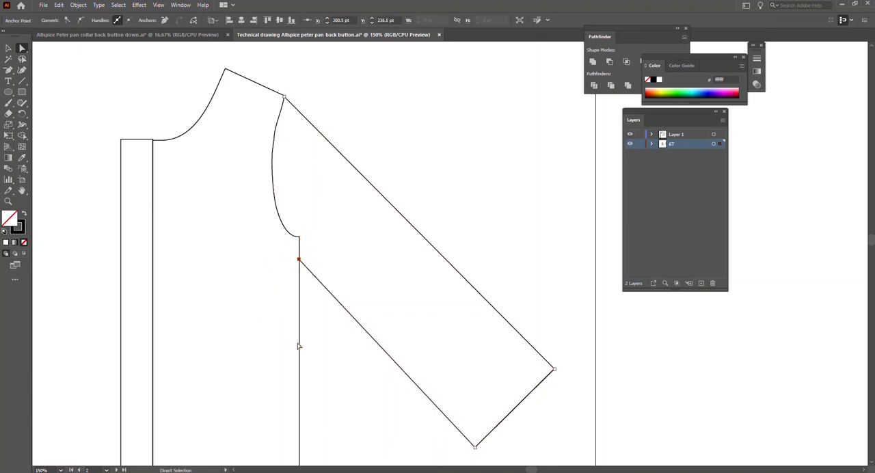
left_click(338, 335)
scroll(389, 244, "down", 2)
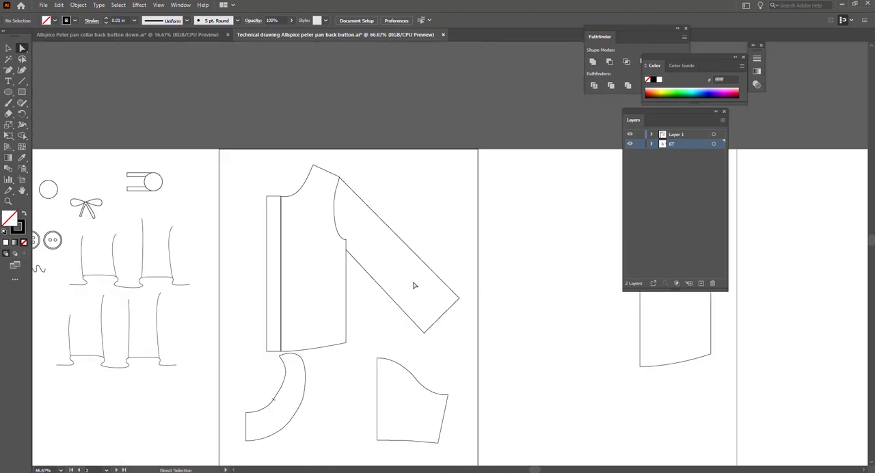
Shorten and taper the sleeve by moving its lower cuff corner to about X 460.5, Y 409.5 pt and upper corner to about X 553.5, Y 337.5 pt.
scroll(413, 285, "up", 1)
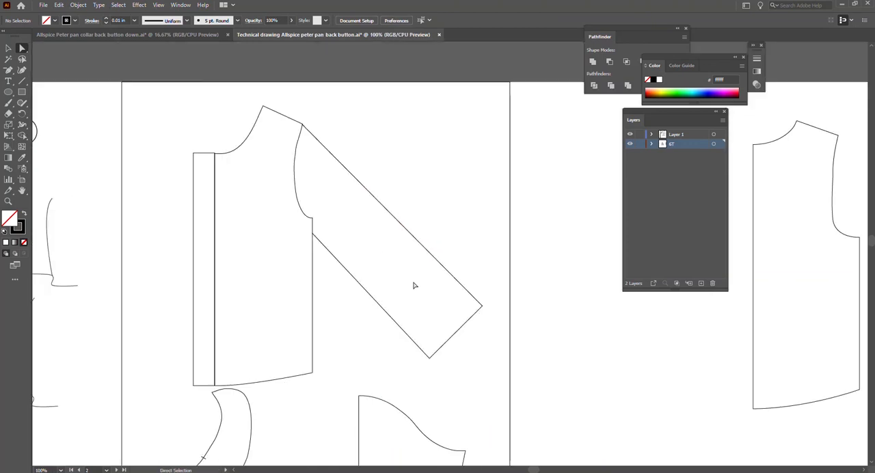
left_click(430, 359)
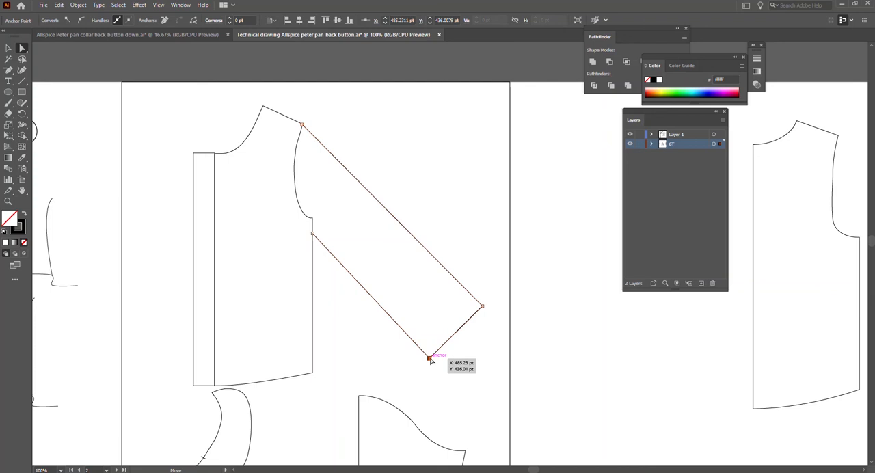
left_click_drag(429, 357, 413, 341)
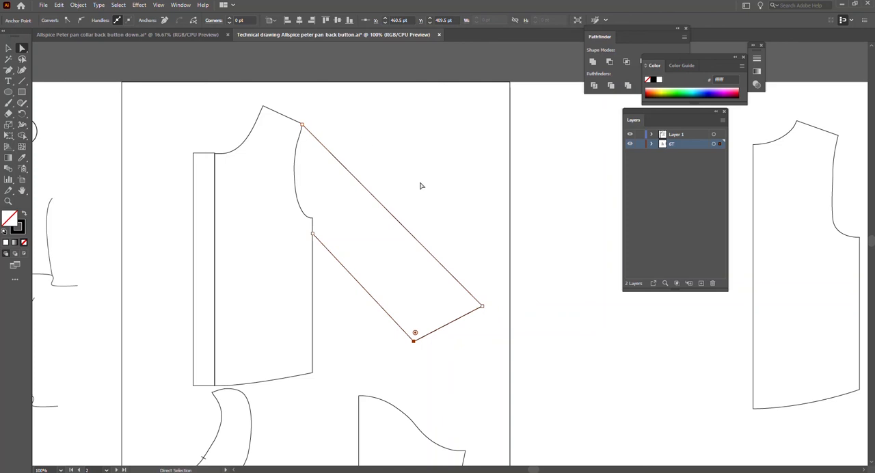
left_click_drag(481, 305, 472, 296)
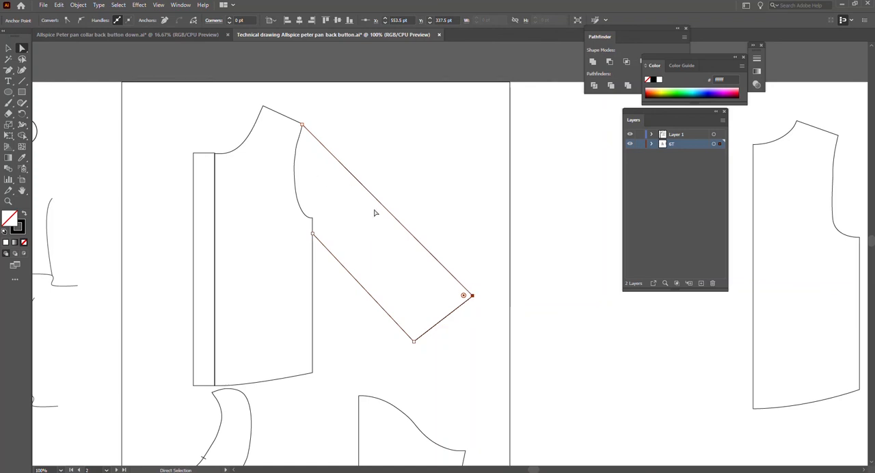
Convert the lower cuff corner to a smooth point and reshape it for a gently curved underarm edge and a straight cuff edge.
left_click(413, 340)
left_click(81, 20)
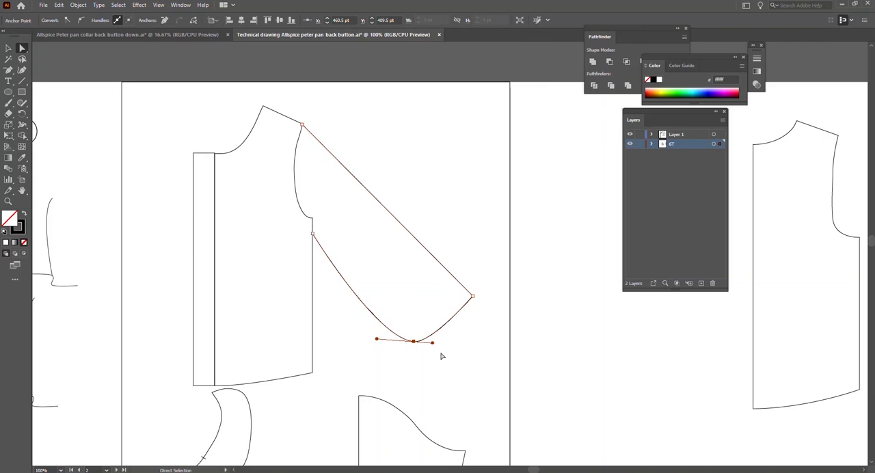
left_click_drag(433, 343, 371, 293)
Convert the upper cuff corner to smooth, collapse its cuff-side handle and align the other handle along the sleeve's upper edge.
left_click(473, 296)
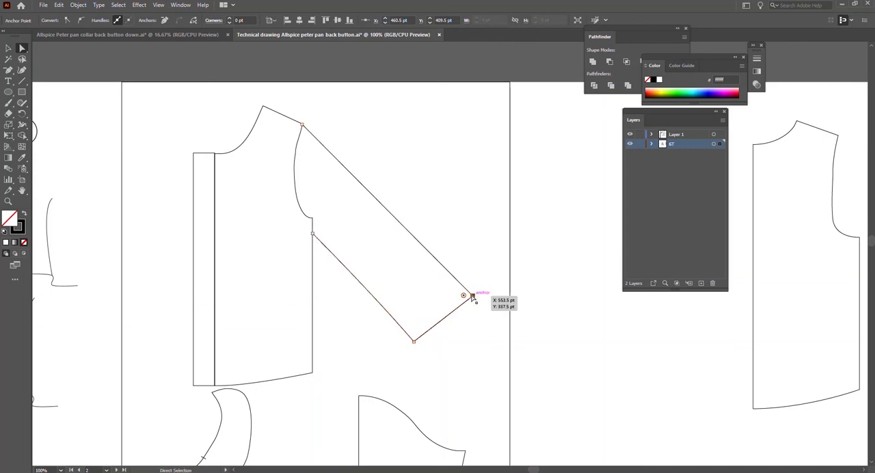
left_click(80, 20)
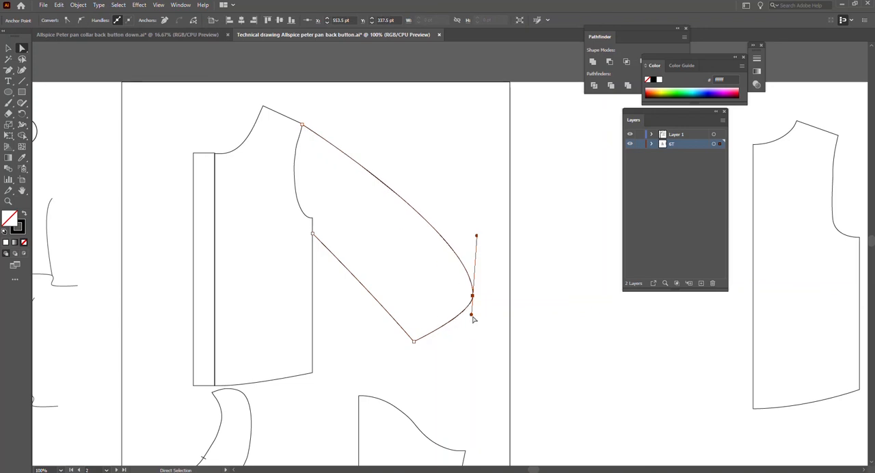
left_click_drag(471, 316, 472, 297)
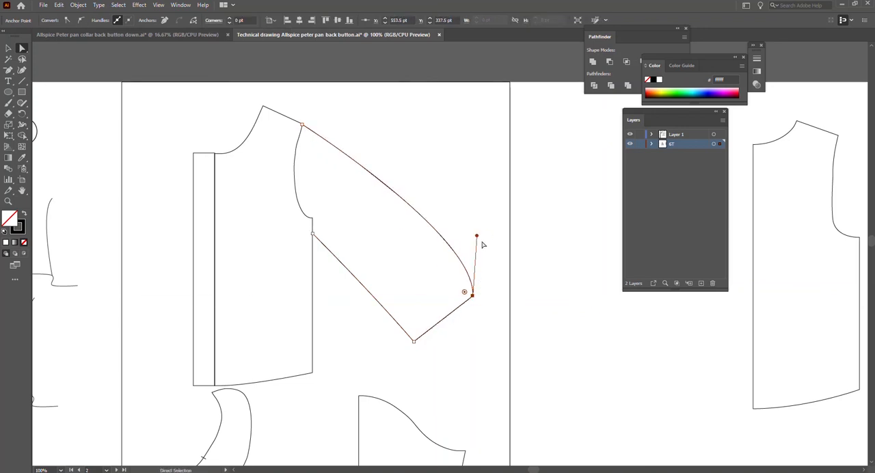
left_click_drag(477, 236, 416, 233)
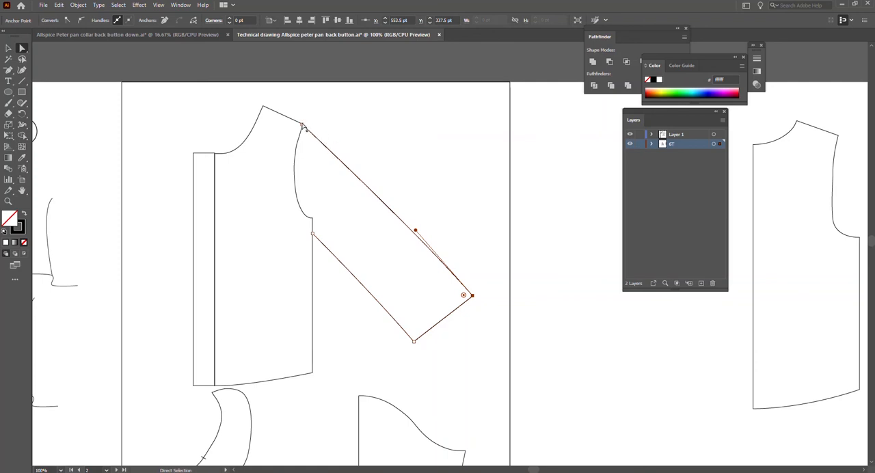
Convert the sleeve's shoulder-tip anchor to smooth and pull its handle horizontally outward to curve the sleeve head over the shoulder.
left_click(301, 125)
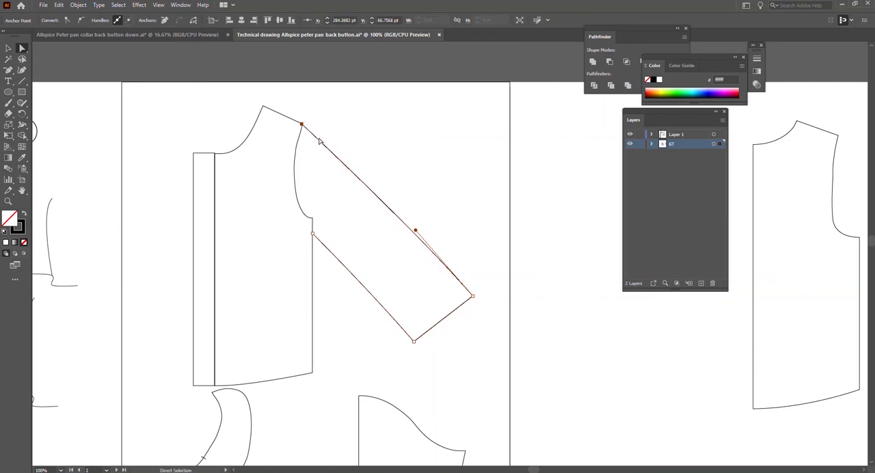
left_click(82, 21)
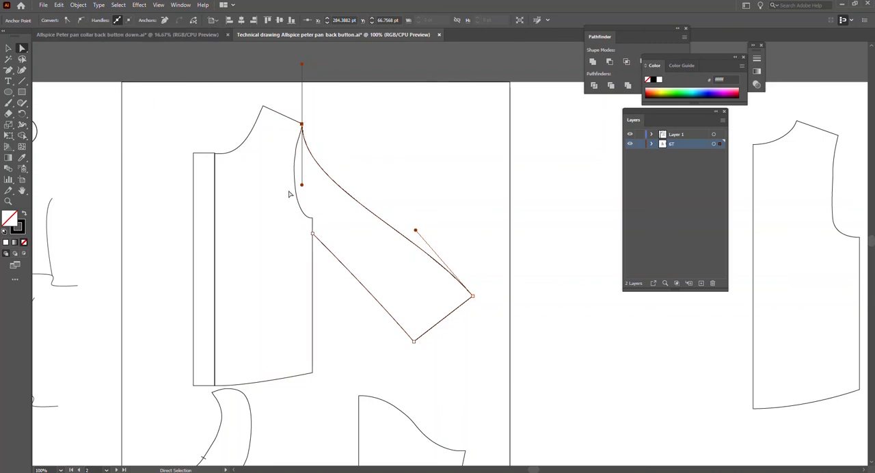
left_click_drag(304, 188, 329, 129)
left_click(403, 167)
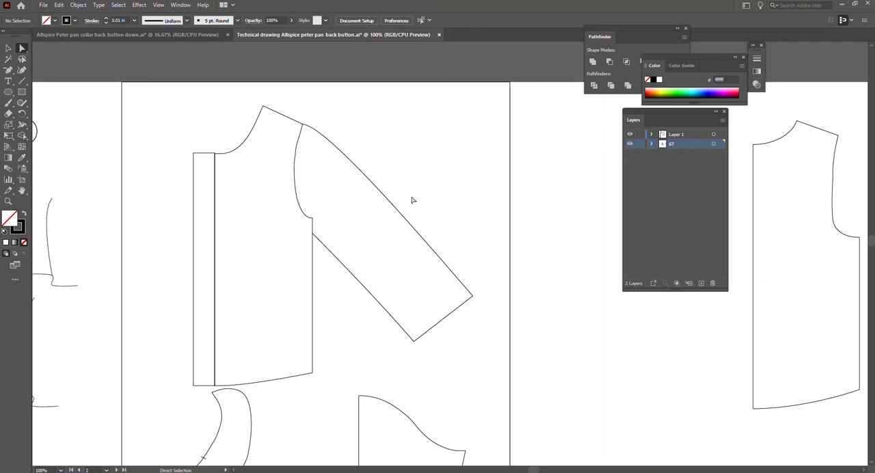
Round the sleeve's upper cuff corner by about 16 pt and its lower cuff corner by about 17 pt.
left_click(414, 341)
scroll(462, 287, "down", 2)
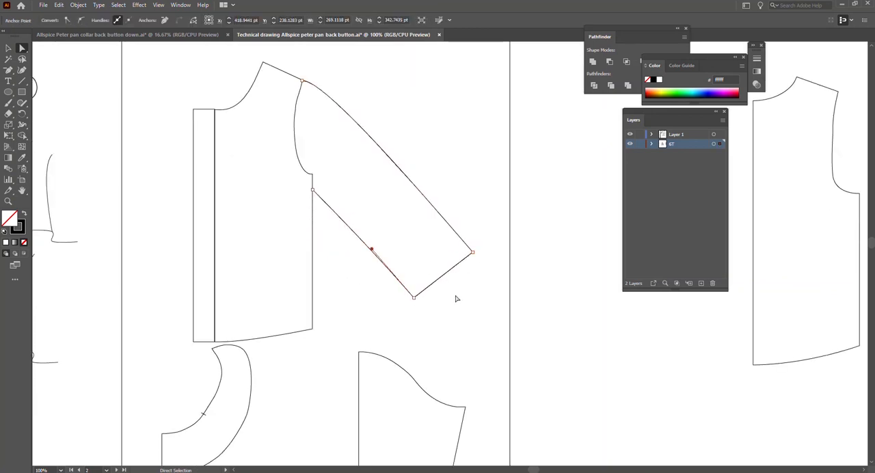
left_click(472, 251)
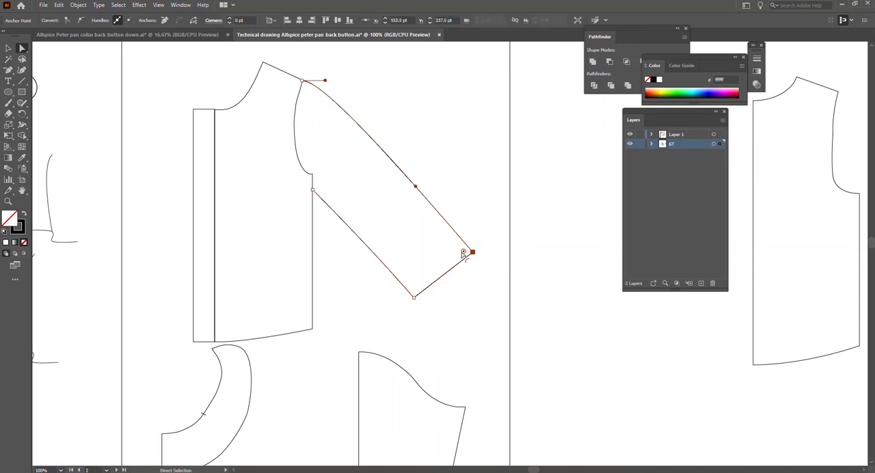
left_click_drag(463, 253, 458, 250)
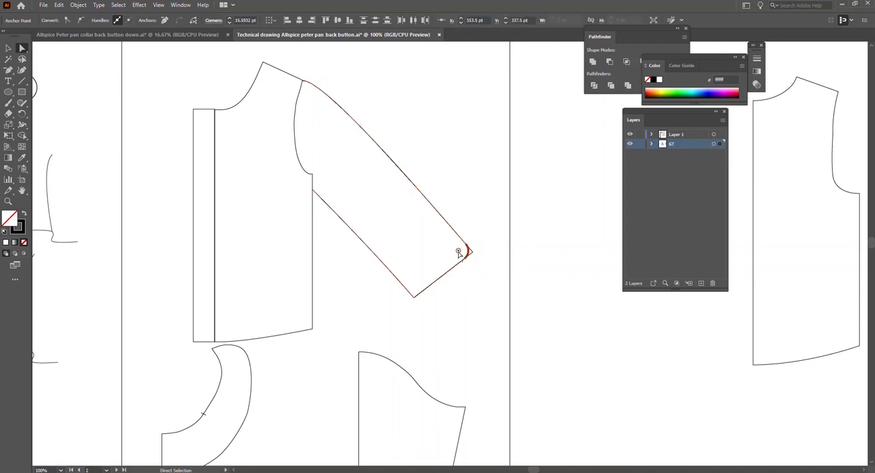
left_click(414, 298)
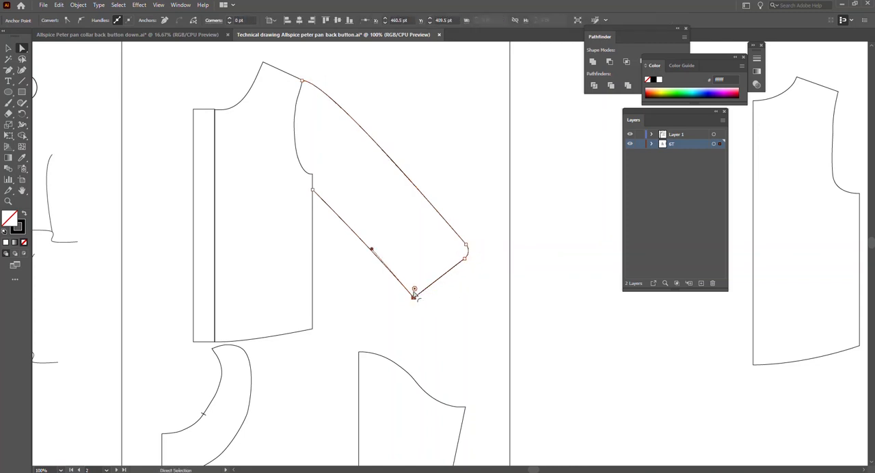
left_click_drag(414, 292, 415, 284)
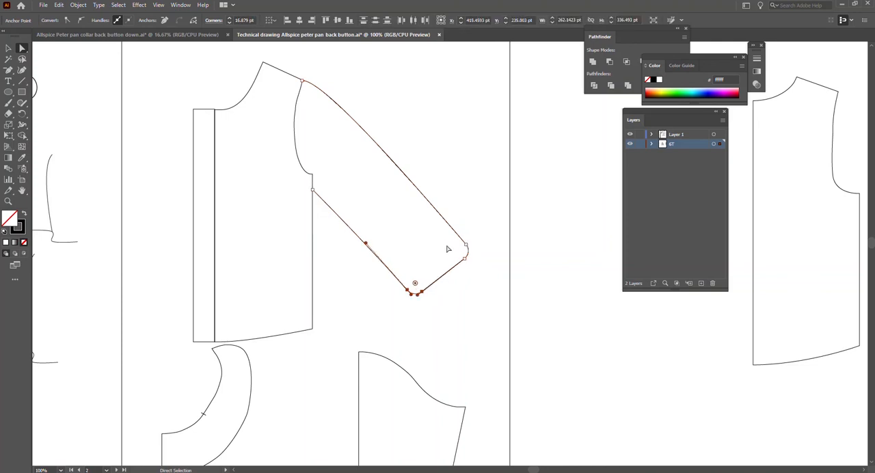
Reduce the upper cuff corner's rounding to about 12.6 pt and slightly tighten the lower cuff corner's rounding.
left_click(467, 251)
left_click(467, 245)
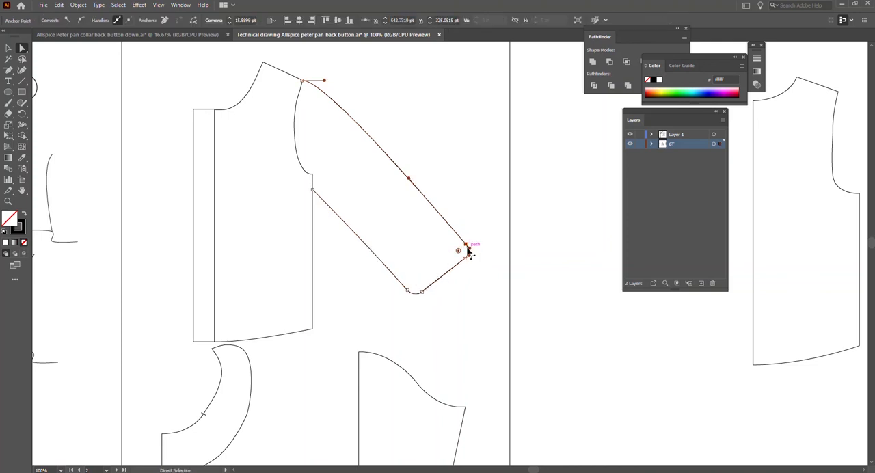
left_click_drag(459, 251, 461, 251)
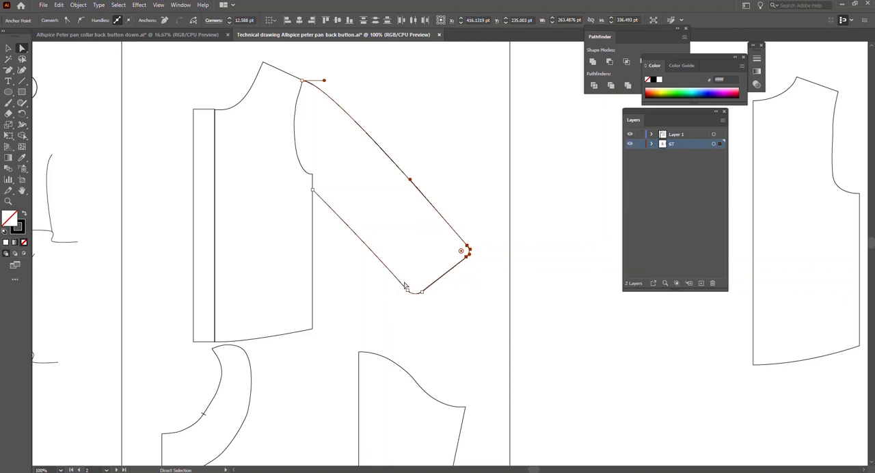
left_click_drag(410, 292, 417, 289)
left_click(479, 308)
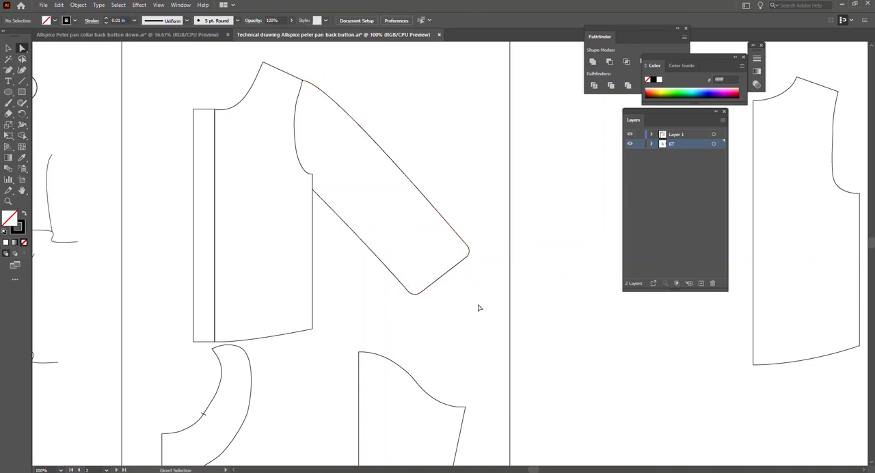
Bow the straight cuff edge outward between the two rounded corners and adjust its handles into an even curve.
left_click(445, 274)
left_click(466, 250)
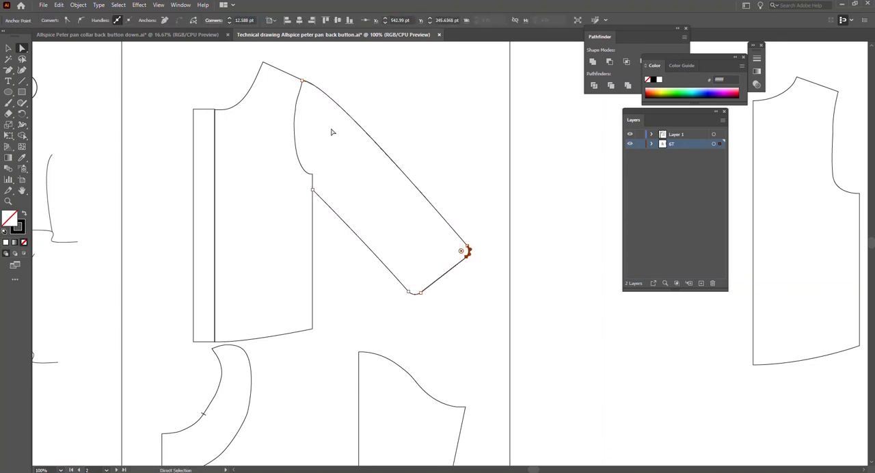
left_click_drag(456, 267, 424, 297)
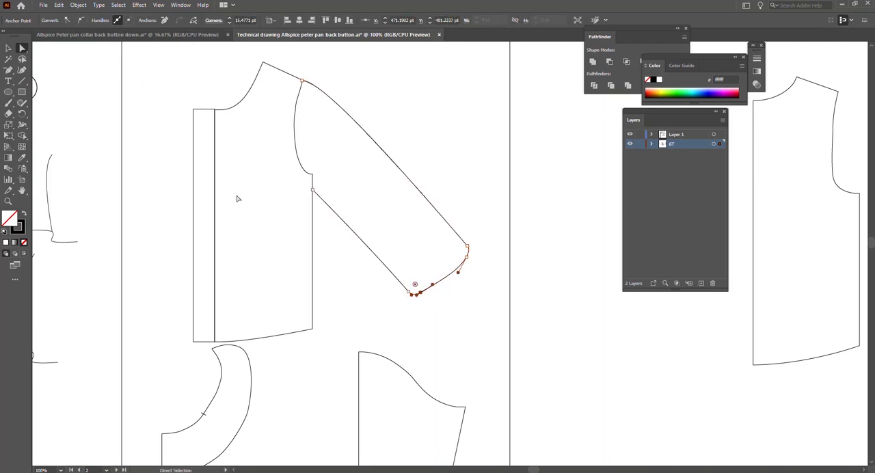
left_click_drag(432, 284, 455, 269)
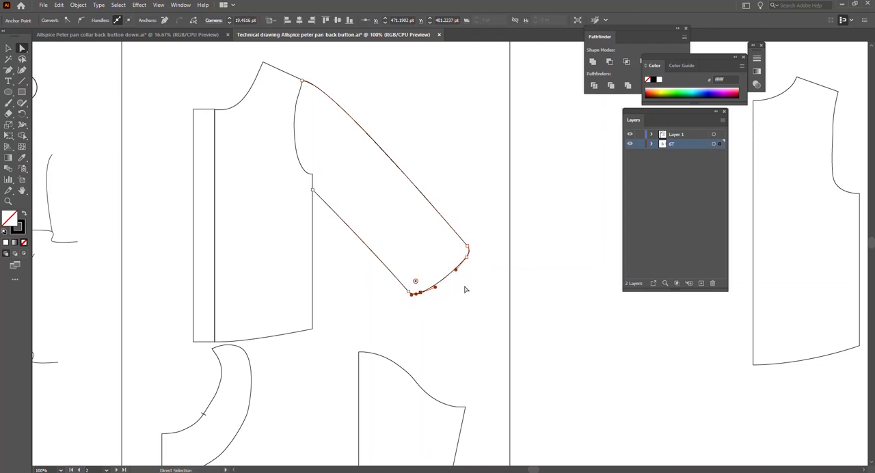
Try deleting and adding anchor points with the Pen tool at the sleeve's lower rounded cuff corner, and undo those changes.
left_click(9, 71)
left_click(9, 71)
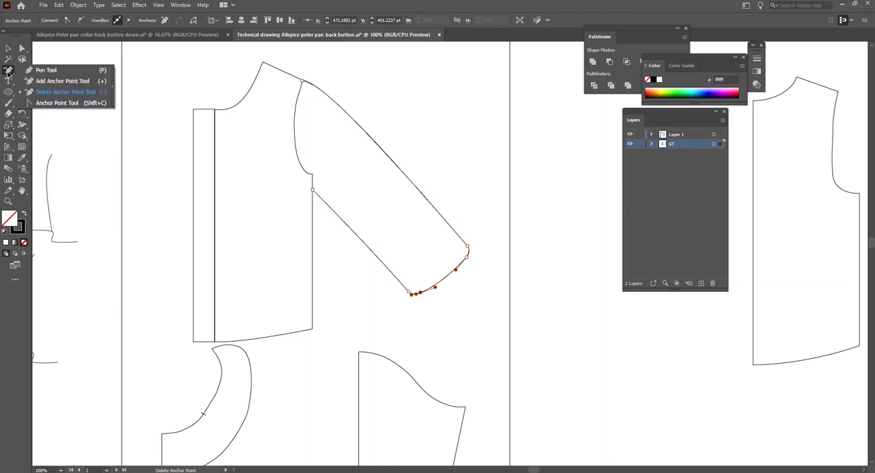
left_click(42, 70)
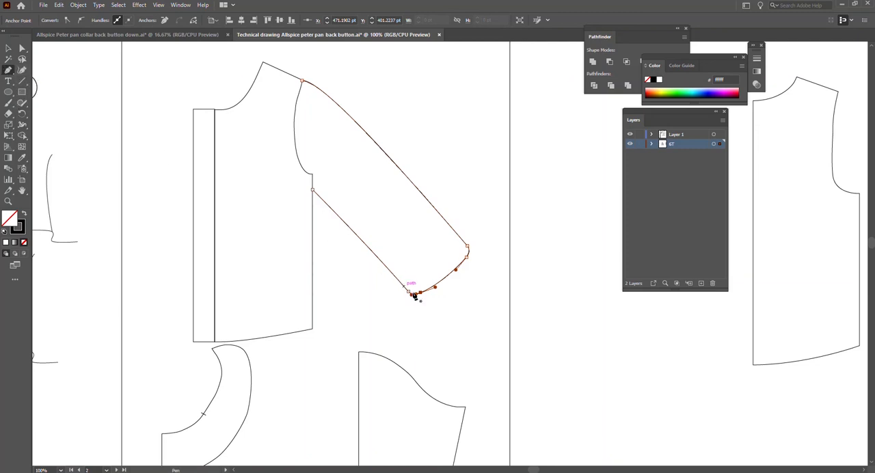
scroll(415, 294, "up", 2)
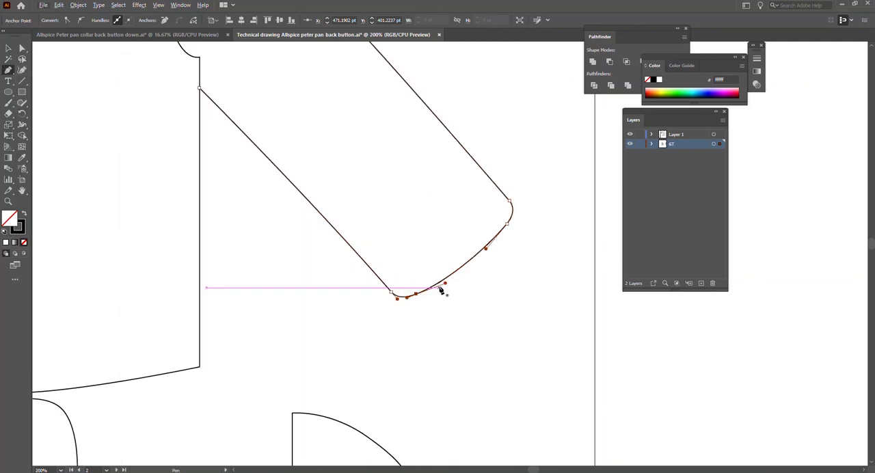
left_click(393, 295)
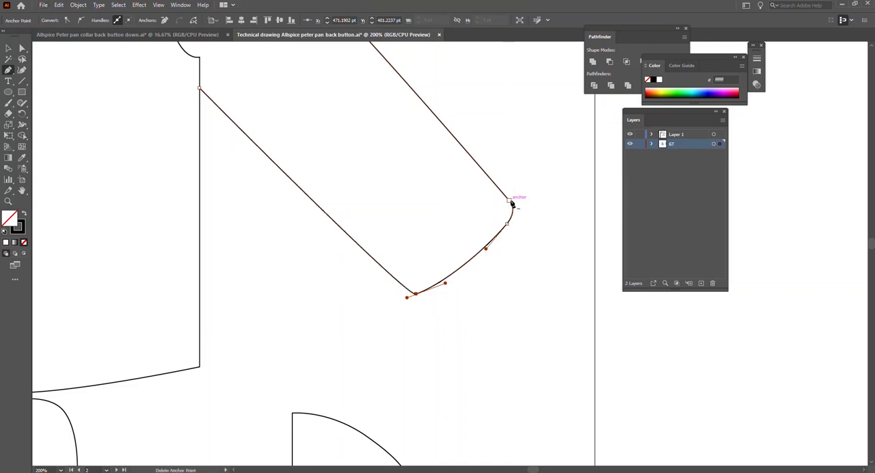
key("ctrl+z")
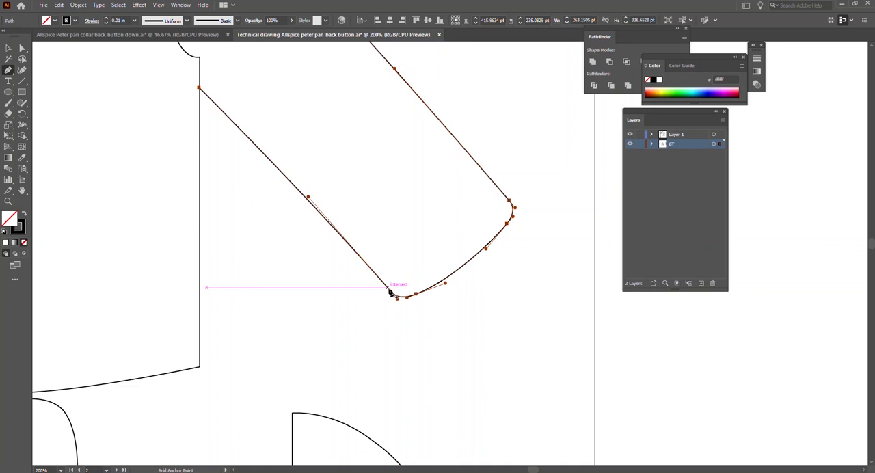
left_click(397, 295)
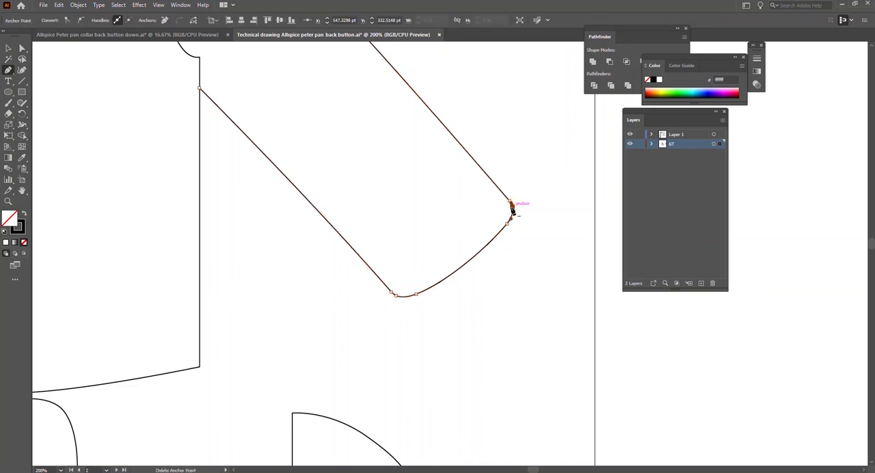
key("ctrl+z")
key("ctrl+z")
key("v")
left_click(387, 317)
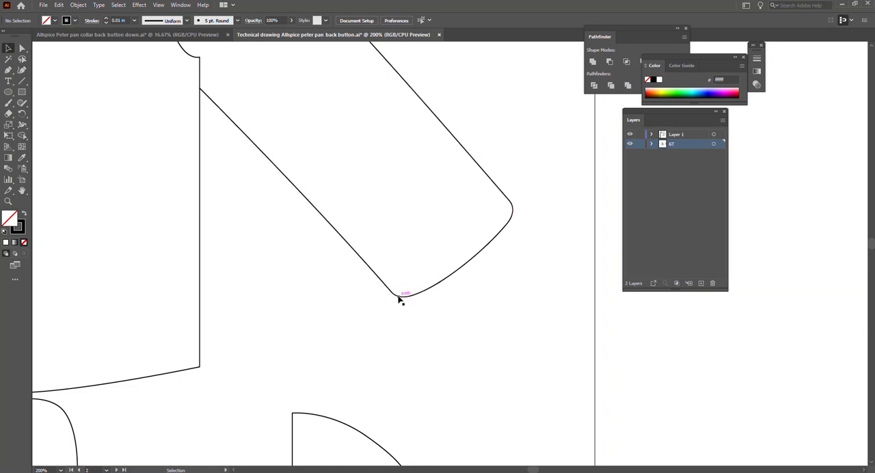
left_click(400, 300)
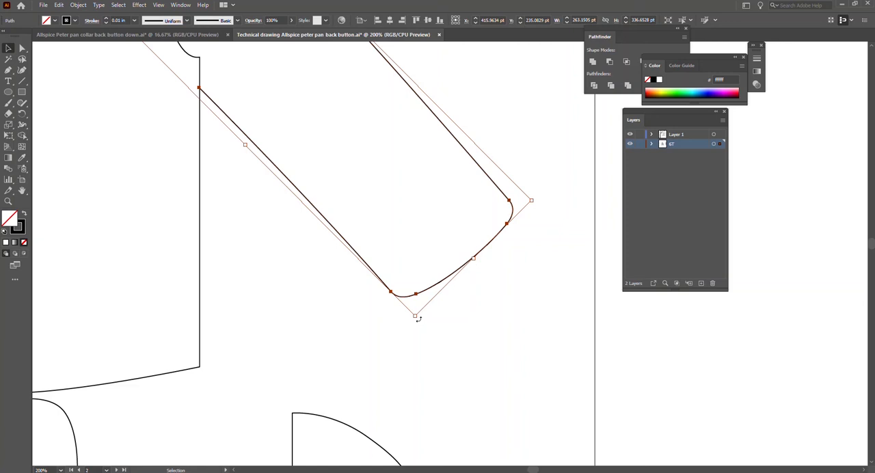
key("a")
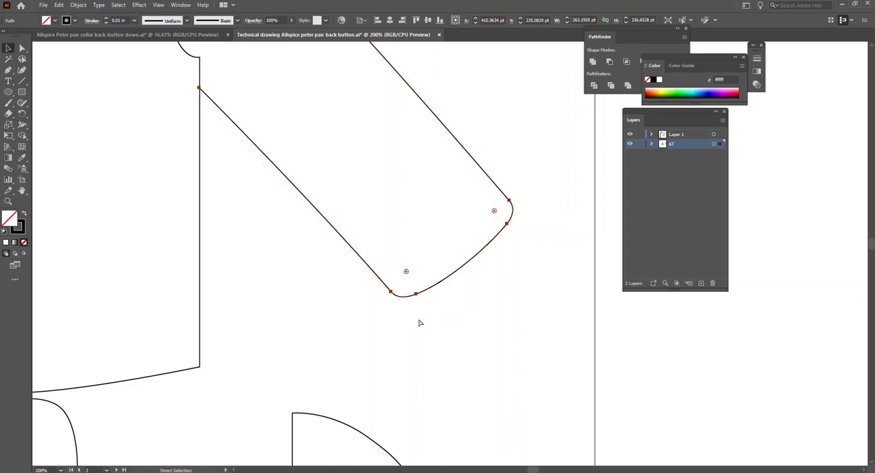
key("v")
left_click(420, 323)
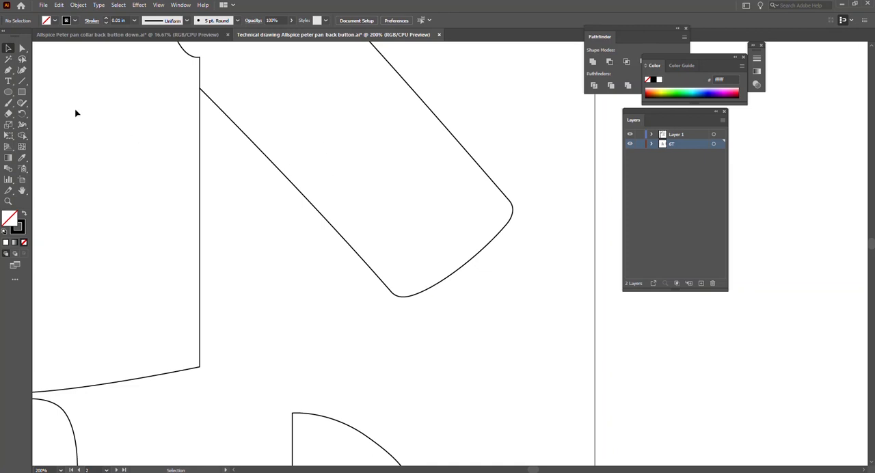
Draw a curved line about 115 pt long across the sleeve end with the Pen tool, joining the lower and upper rounded cuff corners.
left_click(8, 70)
left_click(395, 296)
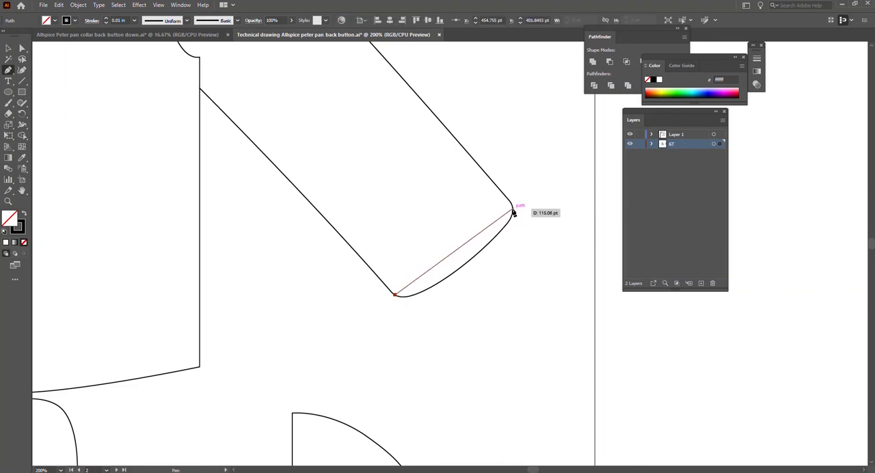
left_click_drag(513, 209, 577, 179)
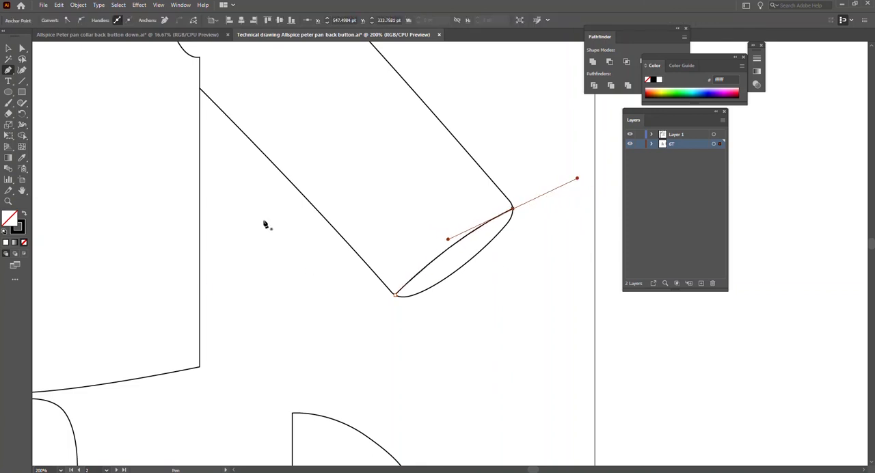
Adjust the direction handles at the new cuff line's upper end so the line bows gently inward along the sleeve.
left_click(8, 48)
left_click_drag(577, 181, 623, 212)
key("ctrl+minus")
key("ctrl+minus")
key("ctrl+minus")
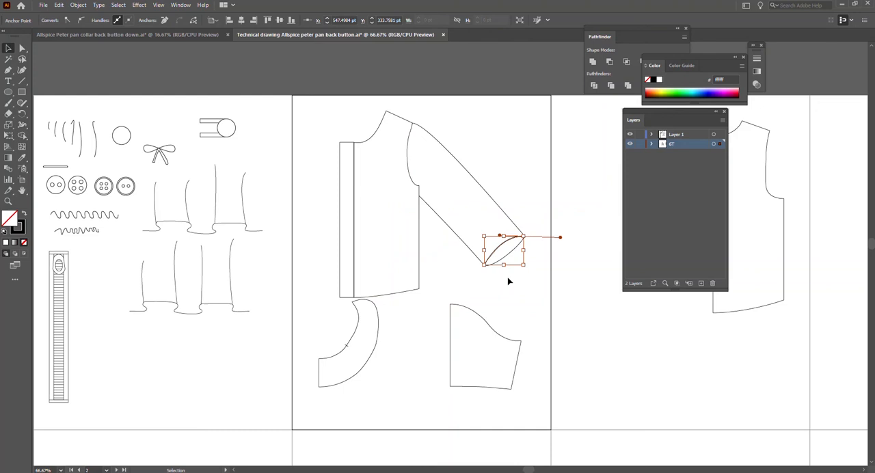
scroll(534, 242, "up", 3)
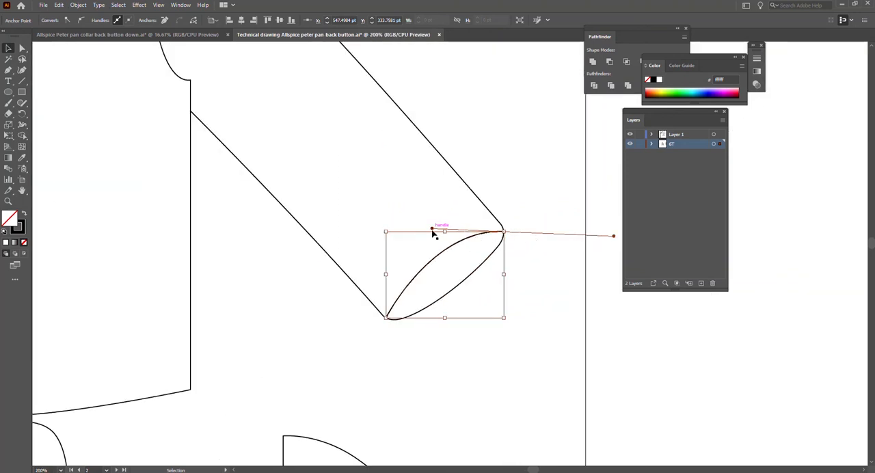
left_click_drag(432, 230, 475, 236)
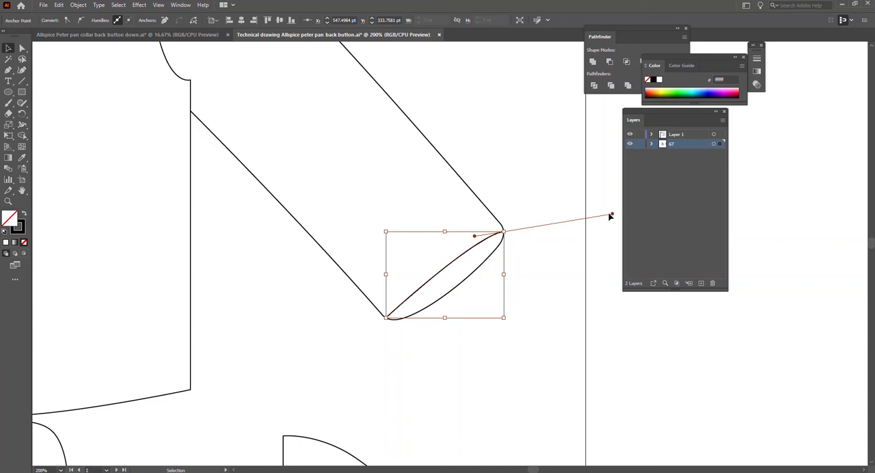
left_click_drag(611, 216, 435, 272)
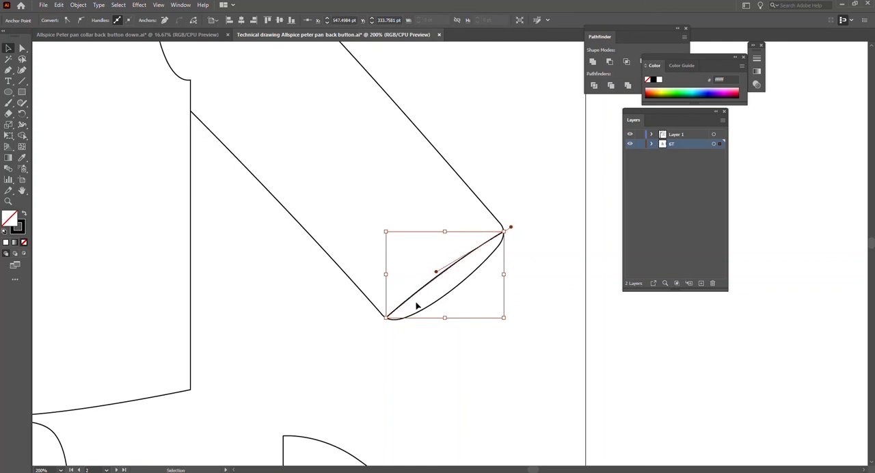
left_click(442, 318)
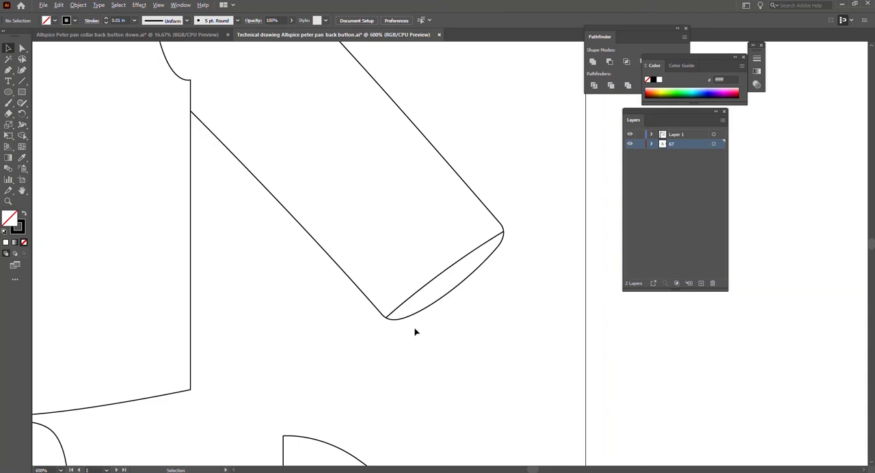
Move the cuff line's lower endpoint further around the sleeve's lower rounded corner so it meets the outline at its lowest part.
scroll(414, 332, "up", 3)
key("a")
left_click(408, 228)
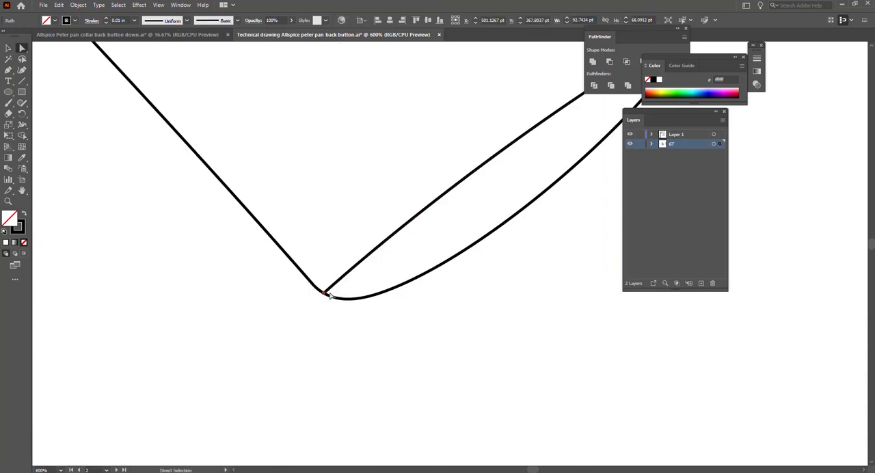
left_click_drag(329, 295, 338, 302)
key("ctrl+z")
left_click(338, 305)
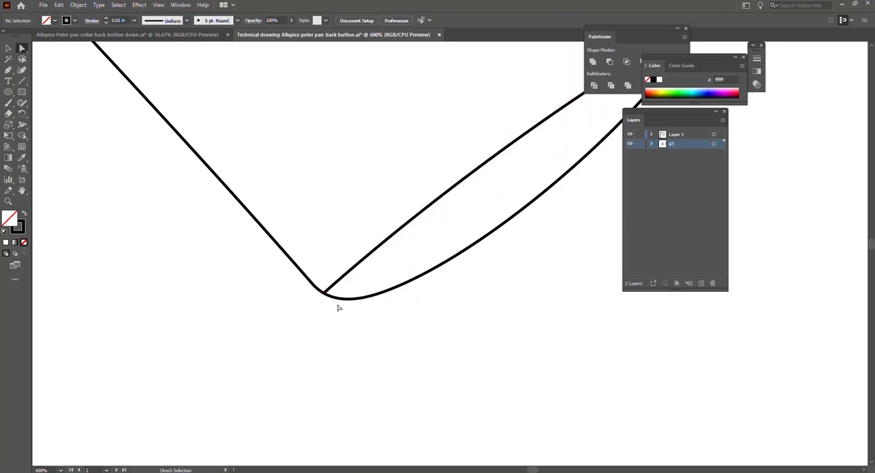
left_click(340, 280)
left_click_drag(324, 293, 338, 298)
left_click(390, 327)
scroll(504, 281, "down", 2)
scroll(609, 177, "down", 1)
scroll(598, 175, "left", 2)
scroll(597, 178, "right", 3)
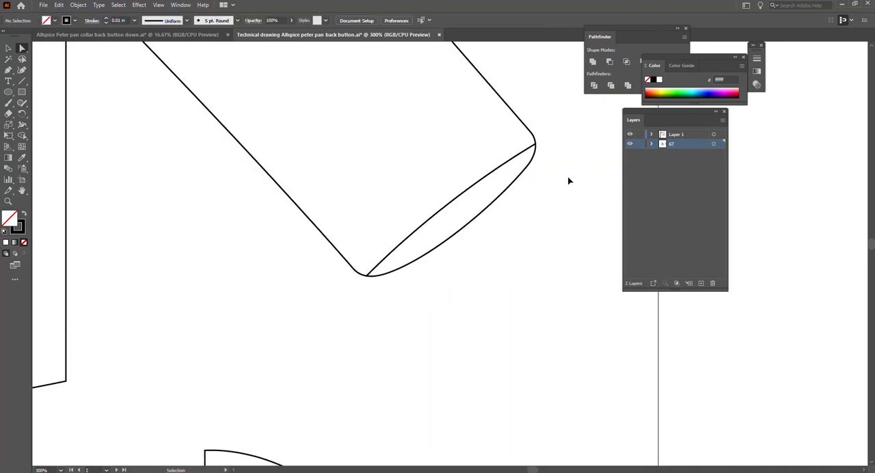
Try repositioning the cuff line's upper endpoint on the sleeve's upper rounded corner.
left_click(536, 148)
mouse_move(535, 149)
left_mouse_down()
mouse_move(541, 137)
mouse_move(532, 141)
mouse_move(547, 137)
left_mouse_up()
left_click(545, 150)
left_click(545, 159)
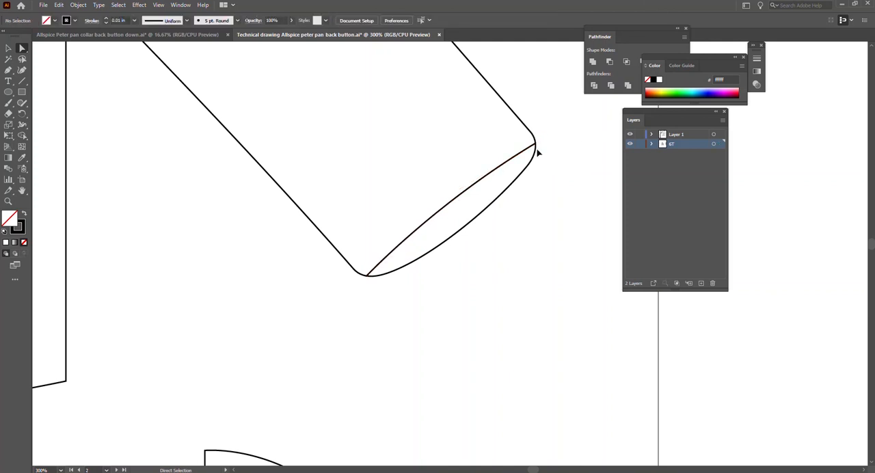
Tighten the rounding of the sleeve's upper and lower cuff corners, bringing the lower one to about 9.9 pt.
left_click(538, 153, "ctrl")
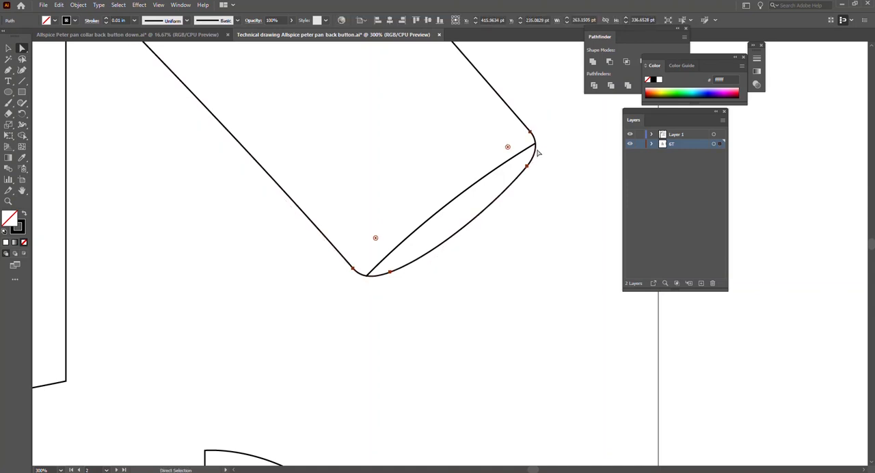
left_click(537, 153)
left_click_drag(508, 148, 528, 144)
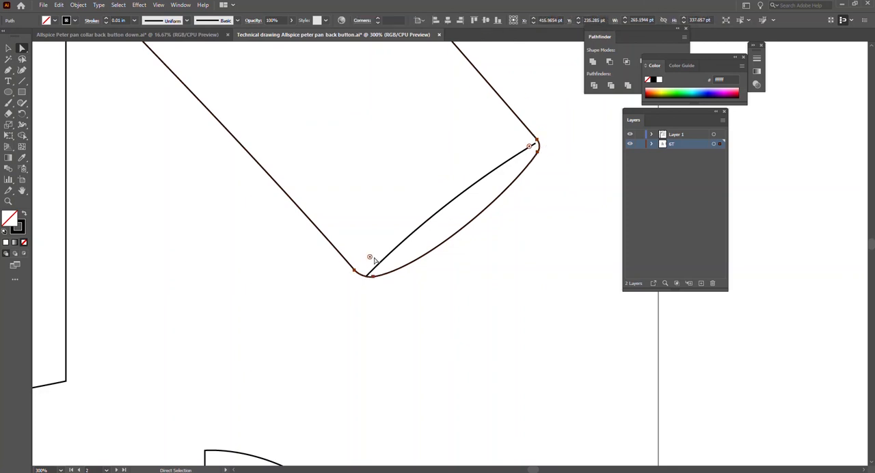
left_click_drag(369, 256, 365, 268)
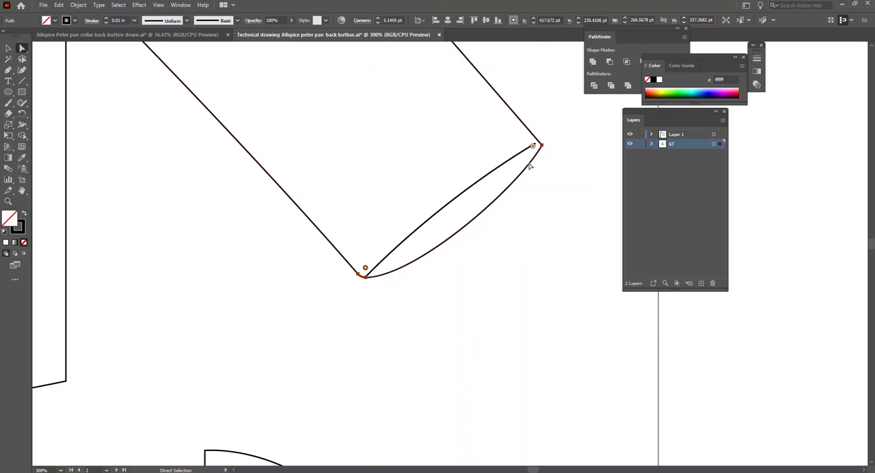
left_click(543, 207)
Move the cuff line's upper endpoint outward until it meets the sleeve's tightened upper corner.
left_click(534, 144)
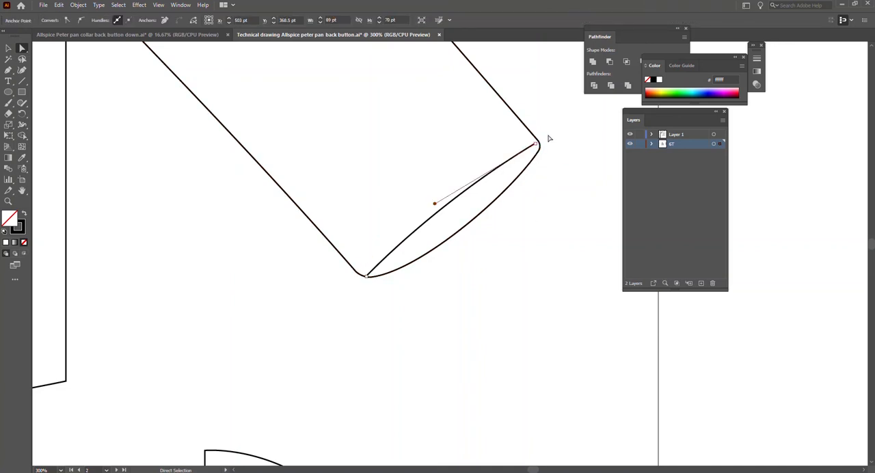
left_click_drag(537, 145, 538, 147)
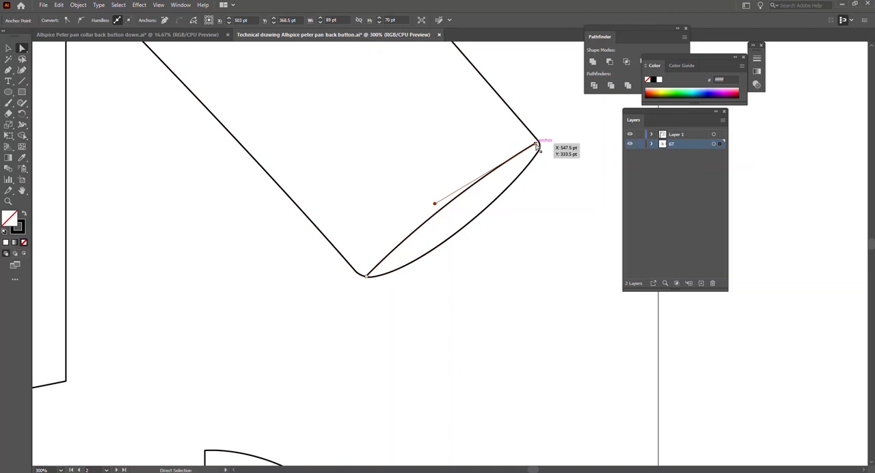
left_click_drag(537, 147, 539, 145)
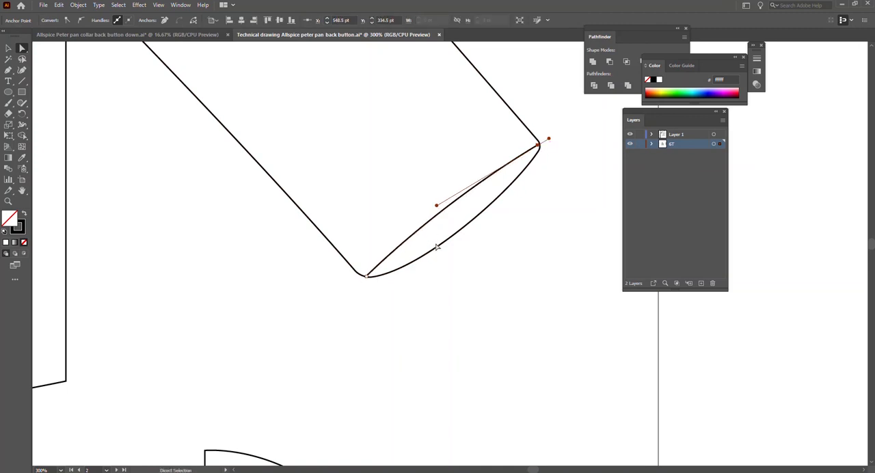
left_click_drag(539, 147, 540, 145)
left_click(535, 199)
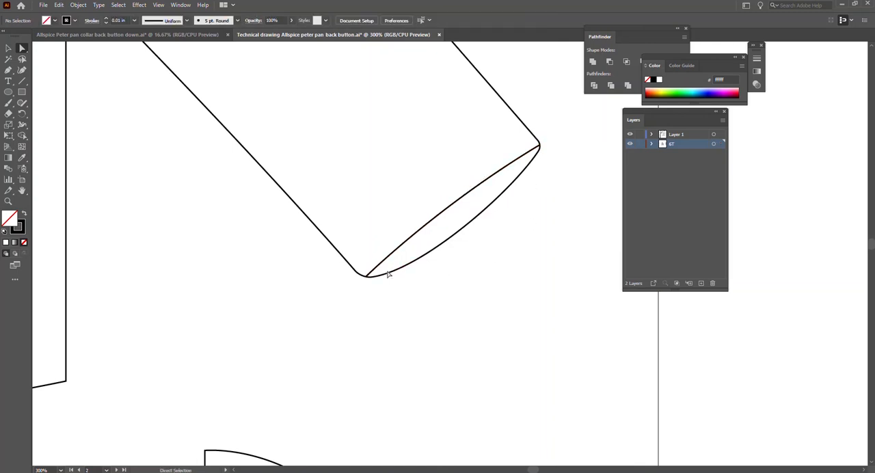
Reduce the rounding of the sleeve's lower cuff corner to about 3.6 pt.
left_click(364, 274)
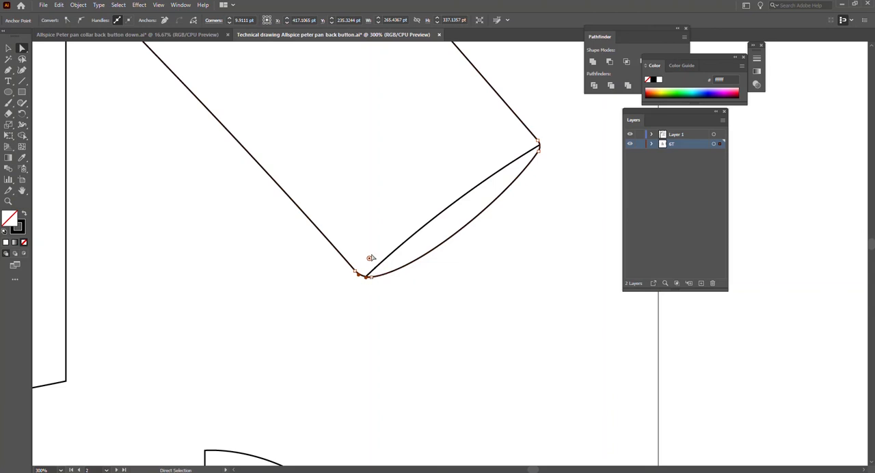
left_click_drag(369, 261, 364, 272)
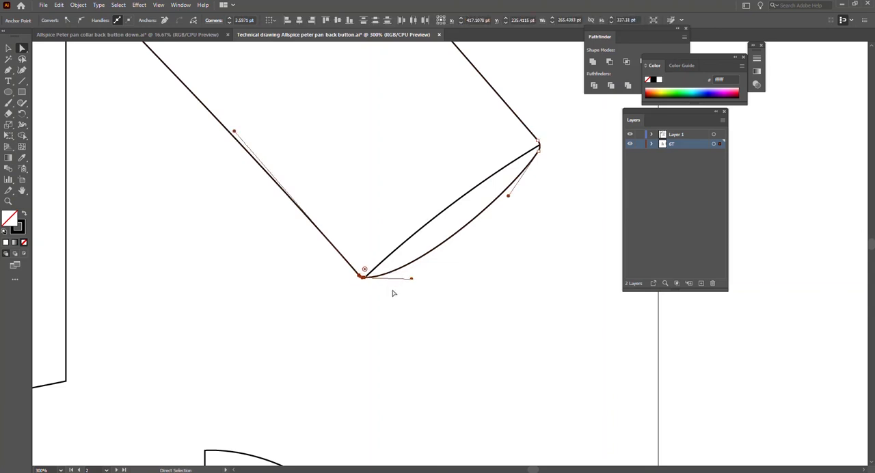
left_click(393, 293)
Nudge the cuff line's lower endpoint onto the tightened lower cuff corner of the sleeve.
left_click(405, 247)
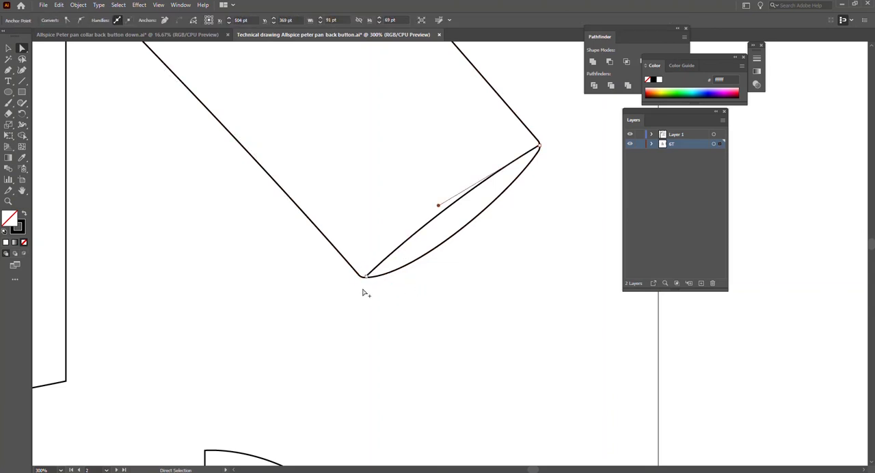
scroll(365, 286, "up", 4)
left_click_drag(376, 238, 368, 238)
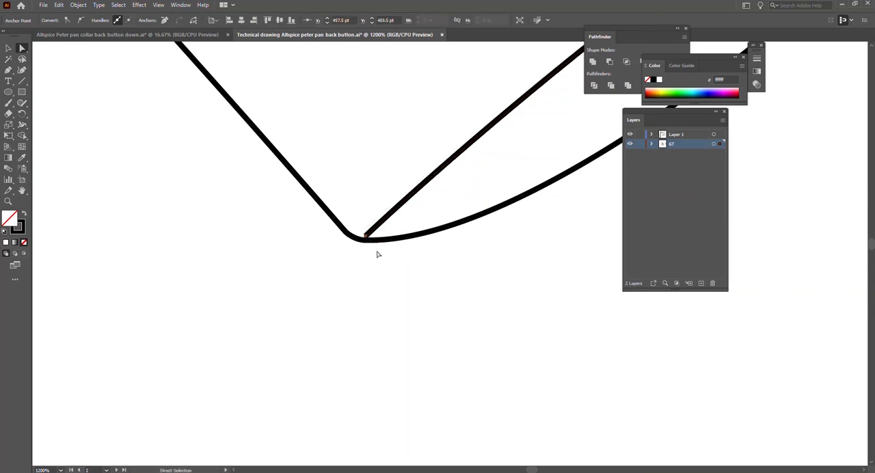
key("ctrl+z")
left_click_drag(367, 237, 365, 237)
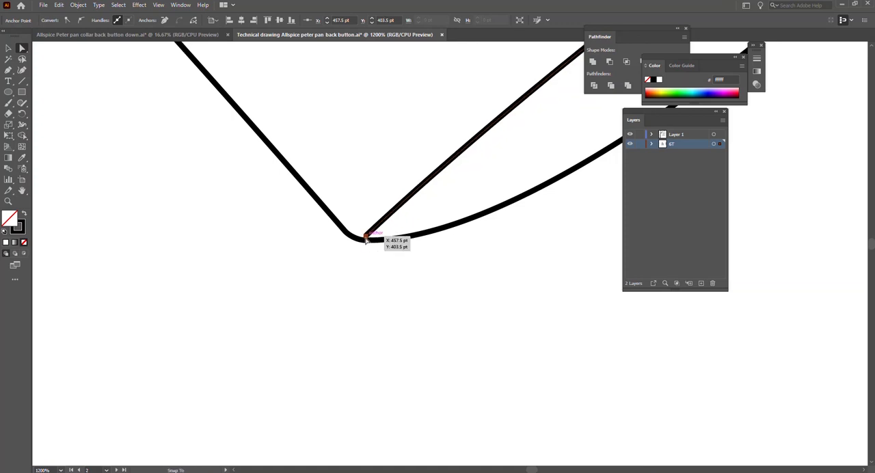
left_click(371, 267)
scroll(474, 272, "down", 4)
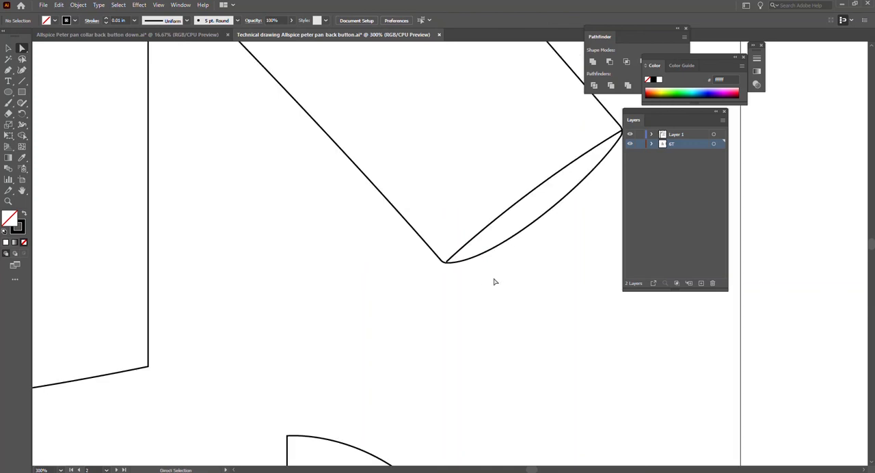
Try moving the upper set of gathered-hem lines from the trim library onto the bodice, and undo the move.
scroll(486, 270, "down", 3)
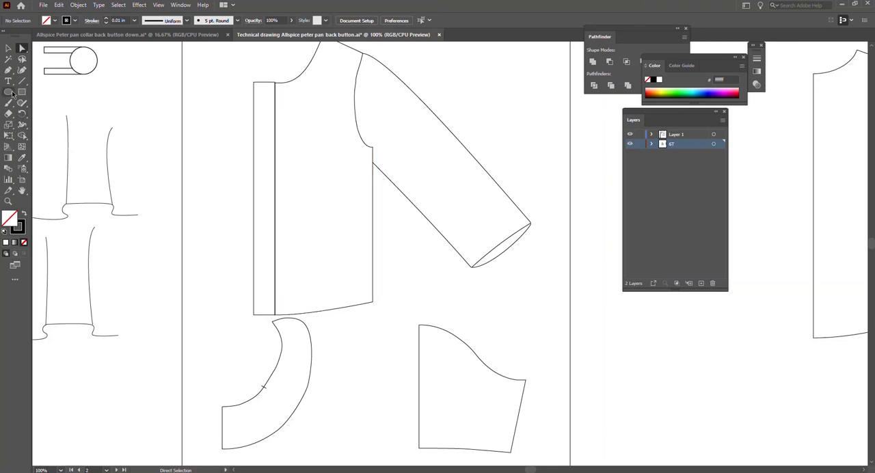
scroll(232, 339, "left", 4)
key("a")
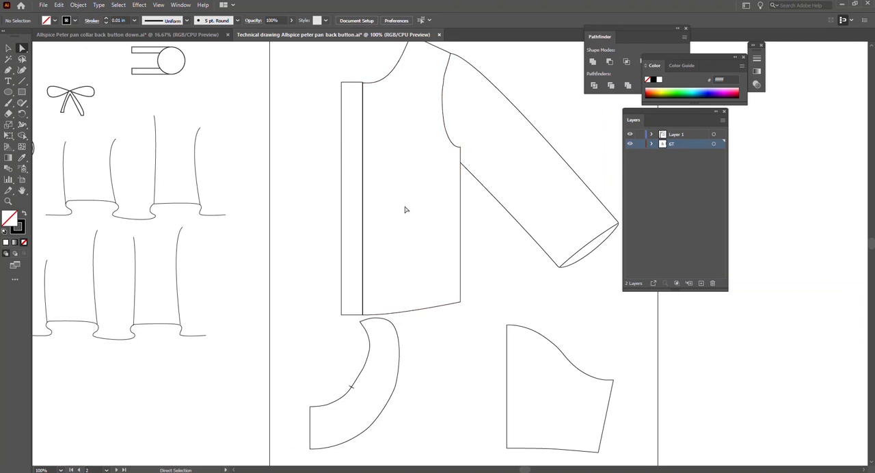
scroll(154, 215, "left", 1)
key("a")
left_click_drag(152, 170, 338, 223)
left_click_drag(306, 145, 667, 368)
key("ctrl+z")
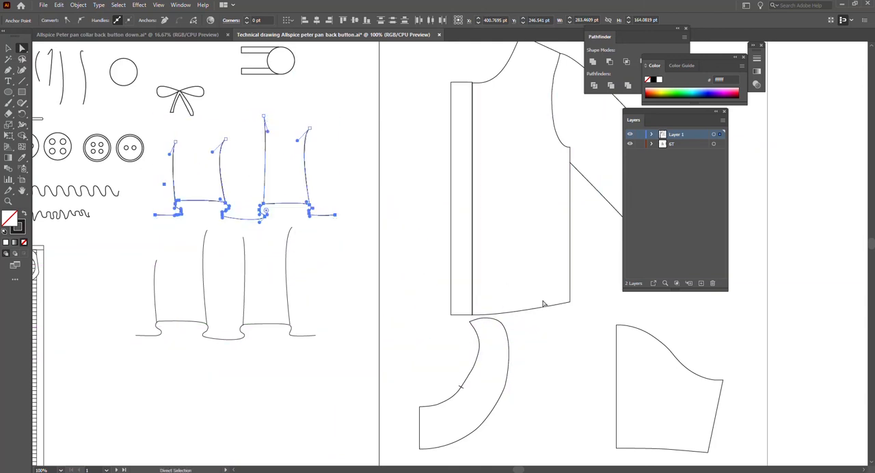
key("v")
key("ctrl+z")
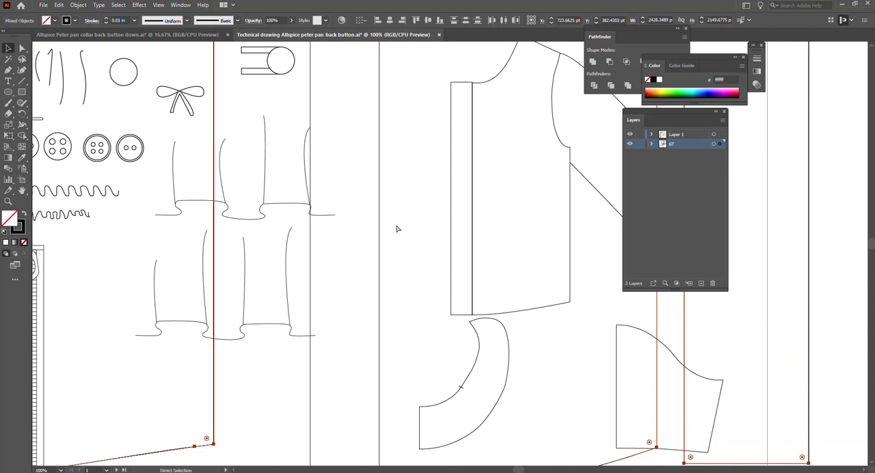
key("ctrl+shift+z")
key("a")
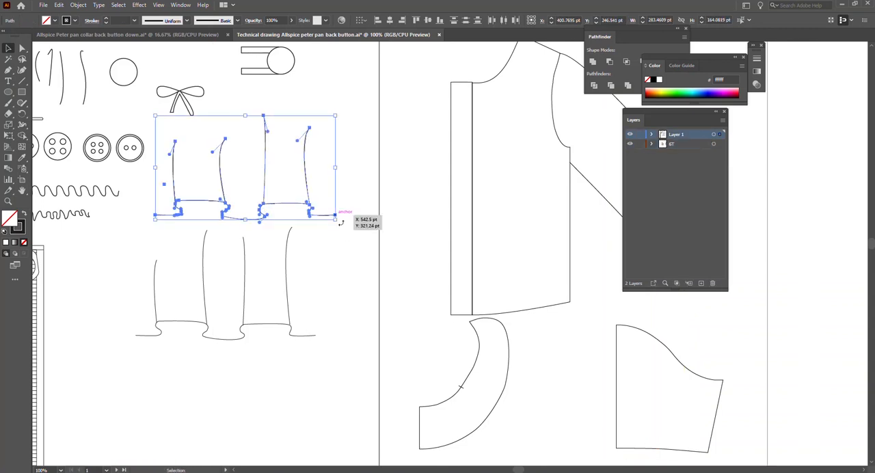
Paste a copy of the upper gathered-hem lines over the bodice and delete the copy again.
left_click(365, 289)
key("v")
key("ctrl+v")
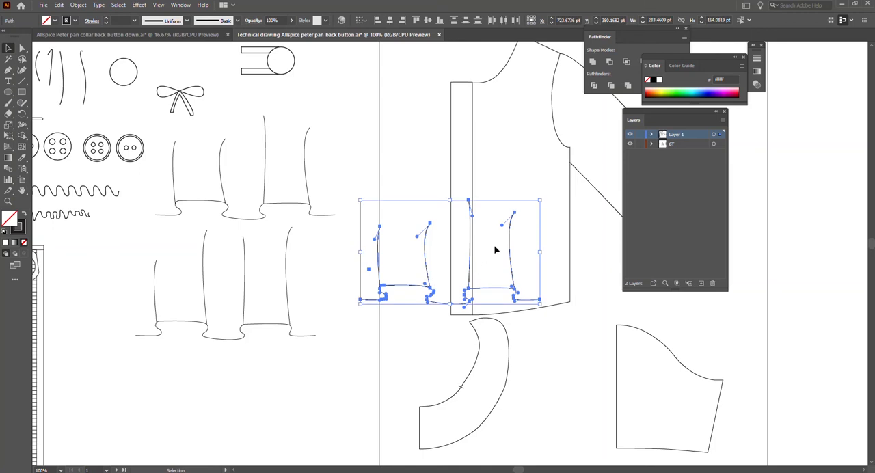
left_click_drag(511, 248, 564, 266)
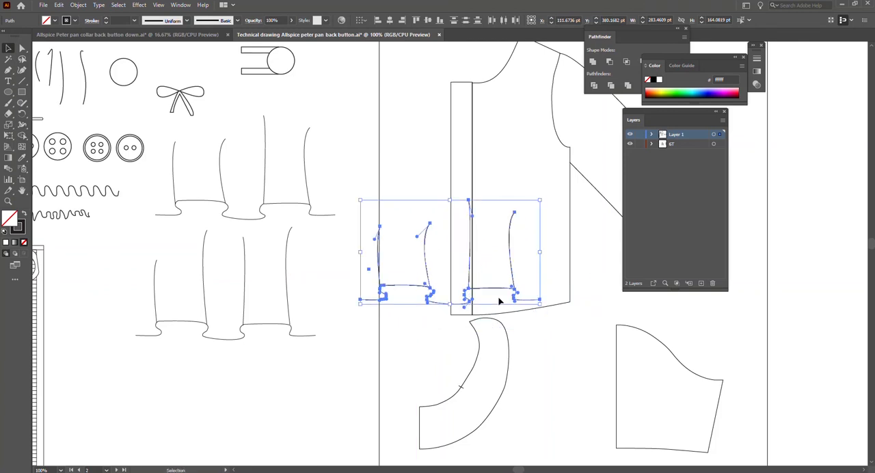
key("Delete")
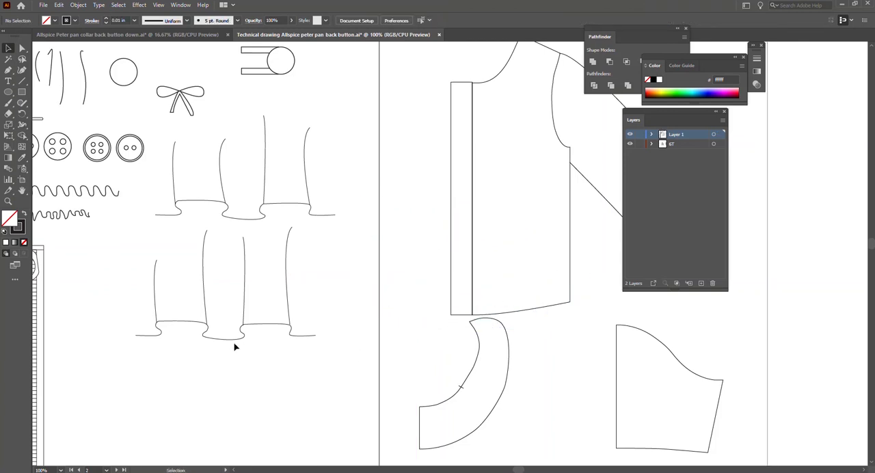
Reflect the collar pattern piece below the bodice across the horizontal axis.
scroll(457, 307, "up", 2)
scroll(457, 307, "right", 6)
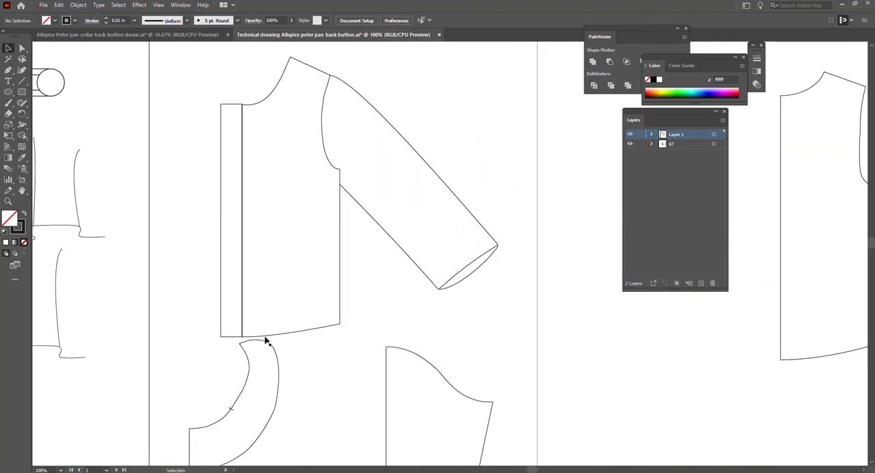
left_click(276, 408)
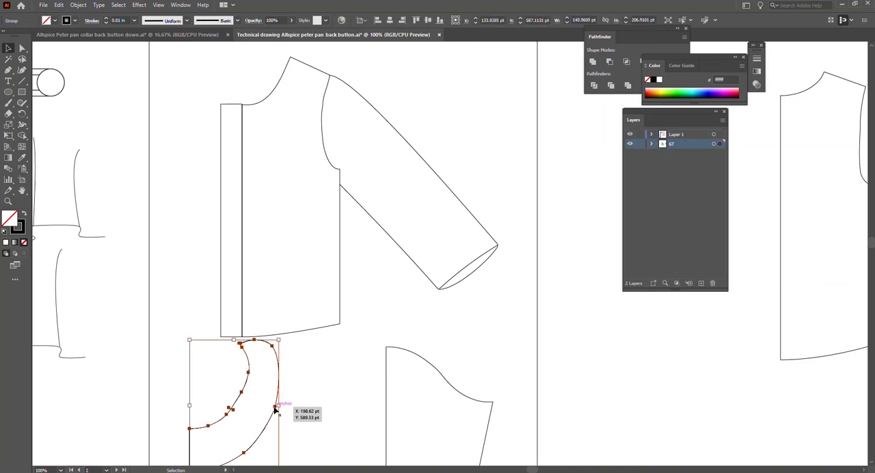
right_click(275, 409)
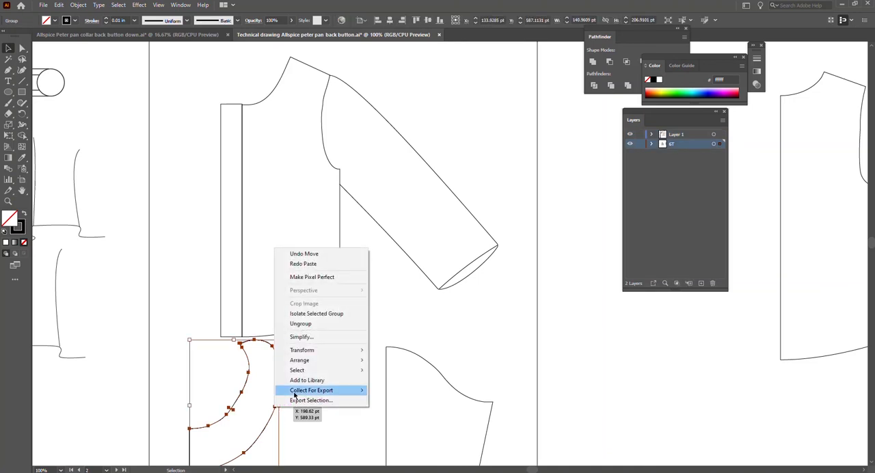
mouse_move(349, 353)
left_click(387, 383)
left_click(395, 192)
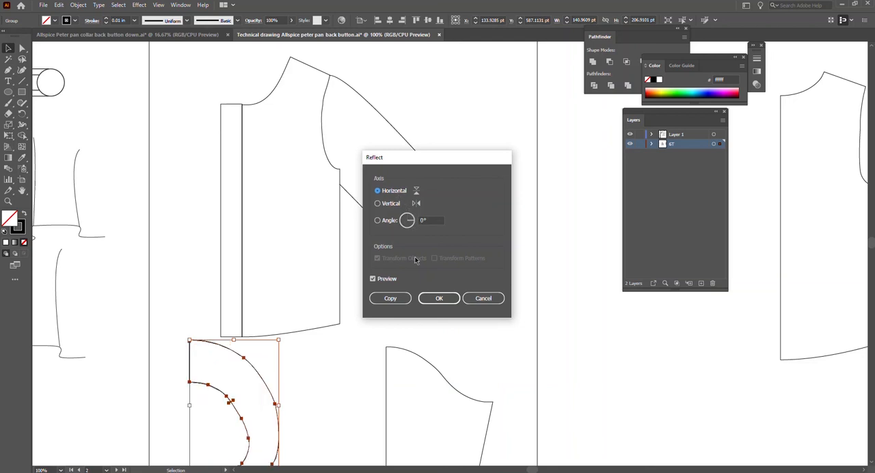
left_click(432, 302)
Move the flipped collar onto the bodice so its upper straight-edge corner meets the neck point of the shoulder seam.
left_click(322, 379)
left_click_drag(265, 400, 366, 97)
scroll(303, 97, "up", 2)
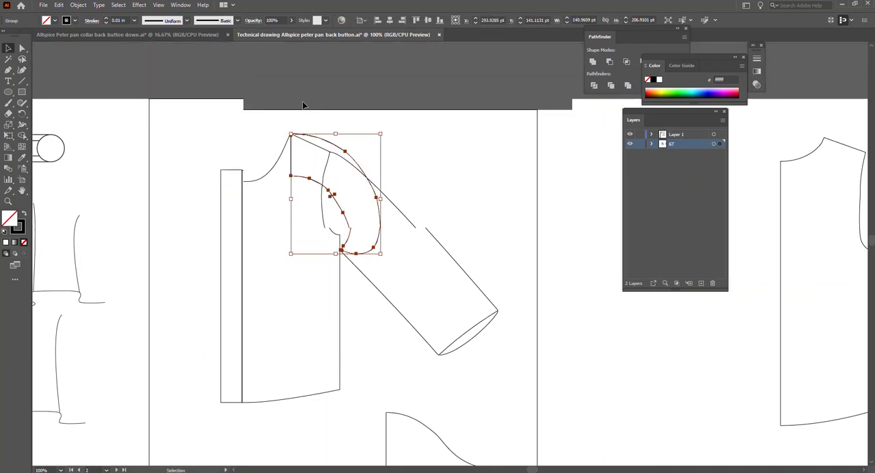
Try moving the collar's lower tip anchor across toward the placket, and undo the move.
scroll(303, 141, "up", 2)
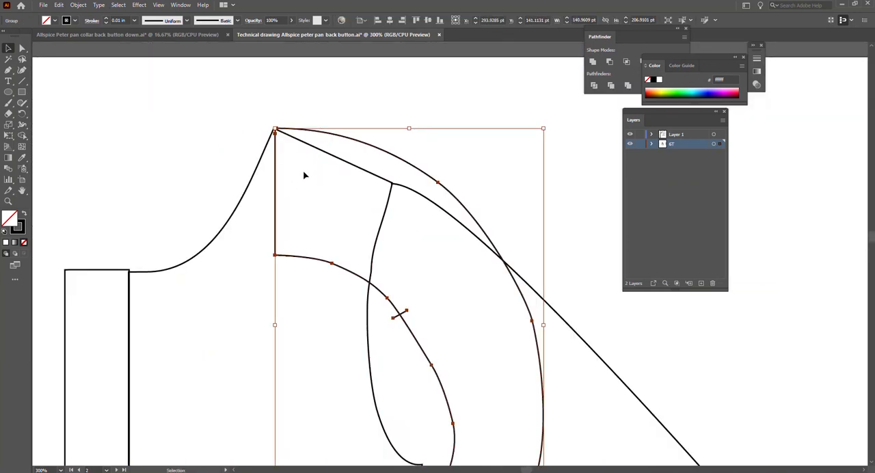
key("a")
left_click(276, 129)
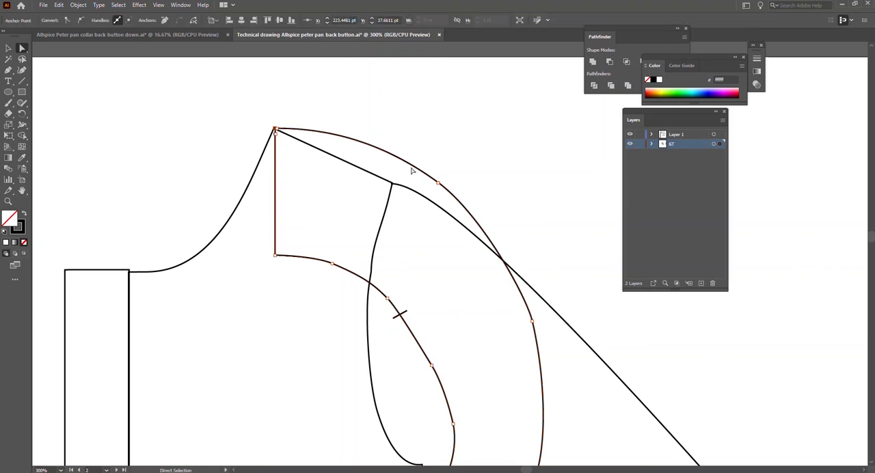
scroll(433, 185, "down", 3)
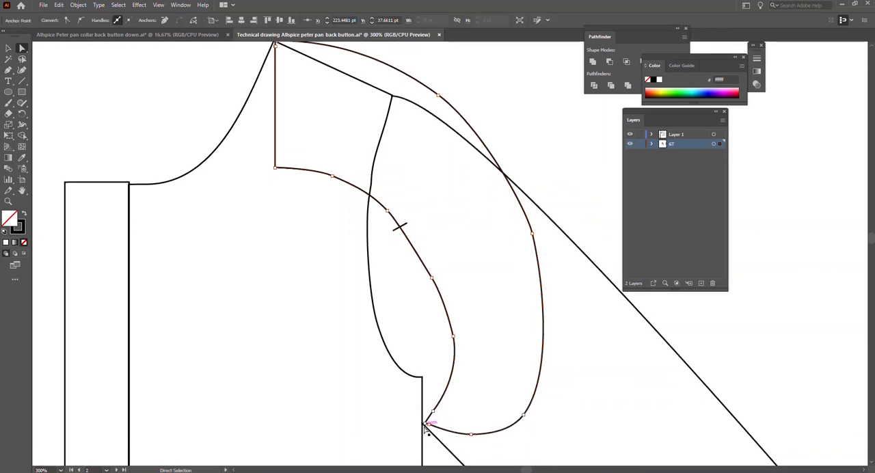
left_click_drag(426, 423, 209, 381)
key("ctrl+z")
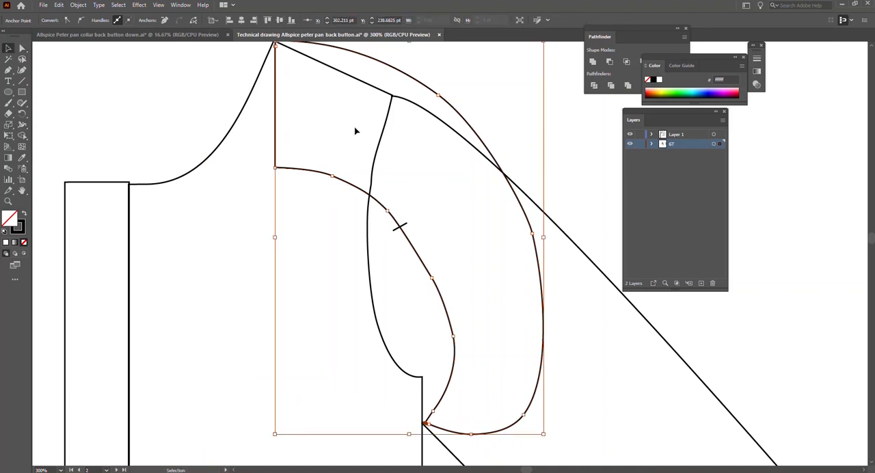
Try rotating the collar's lower tip about the shoulder's neck point, and undo the rotation.
key("r")
scroll(304, 116, "up", 1)
left_click(275, 72)
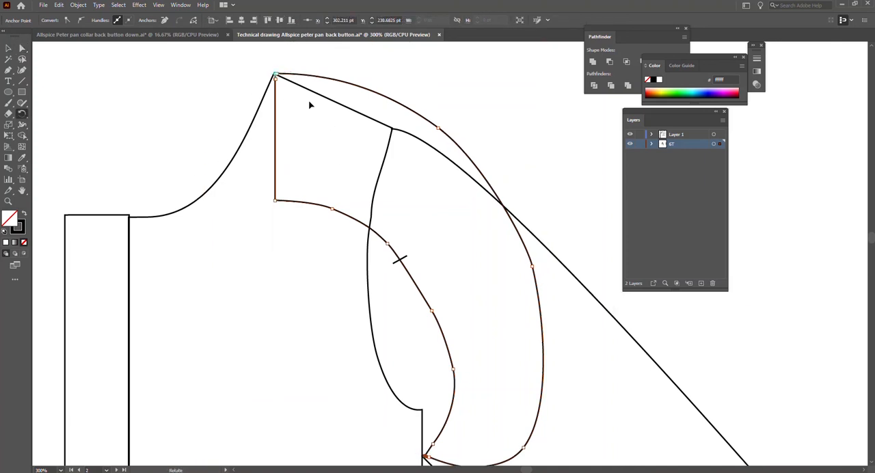
scroll(426, 314, "down", 1)
left_click_drag(423, 413, 199, 363)
key("v")
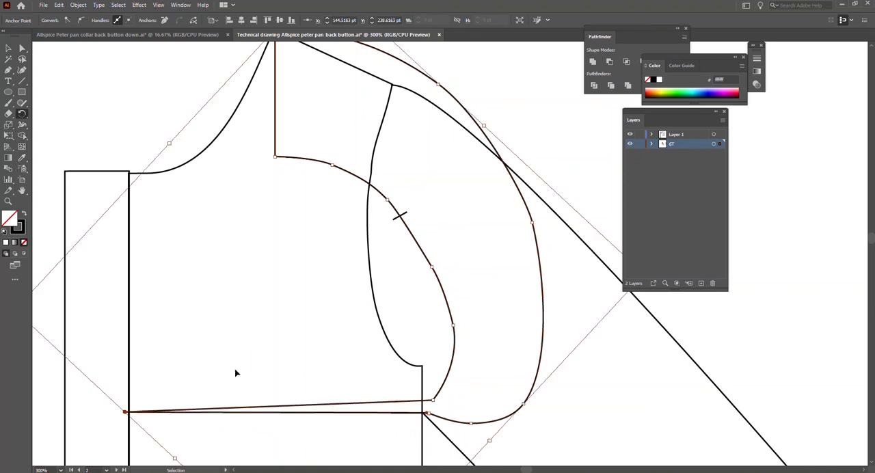
key("ctrl+z")
left_click(407, 284)
left_click(439, 279)
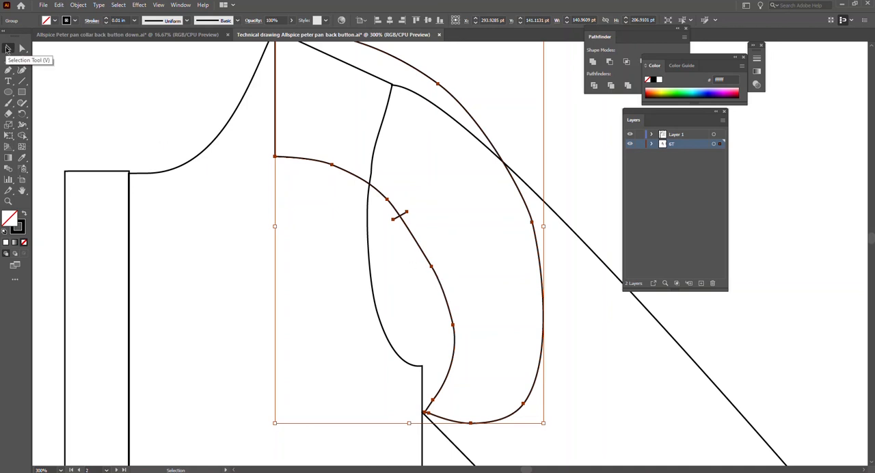
left_click(315, 277)
scroll(337, 188, "up", 3)
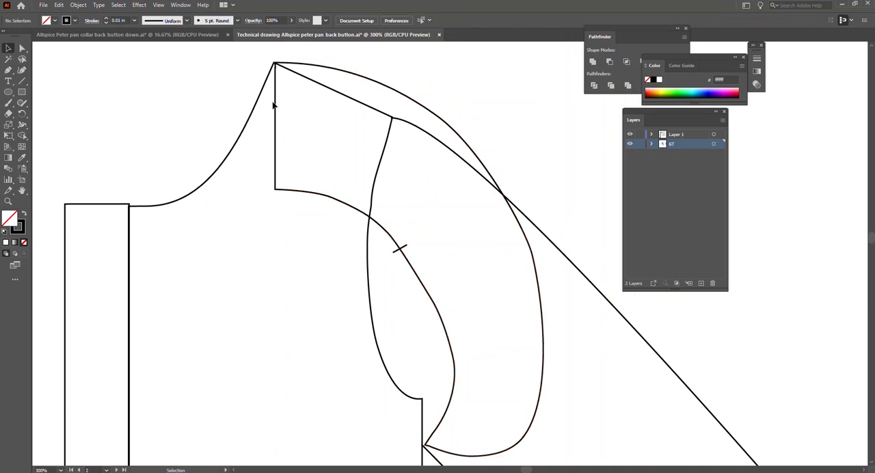
key("r")
left_click(276, 61)
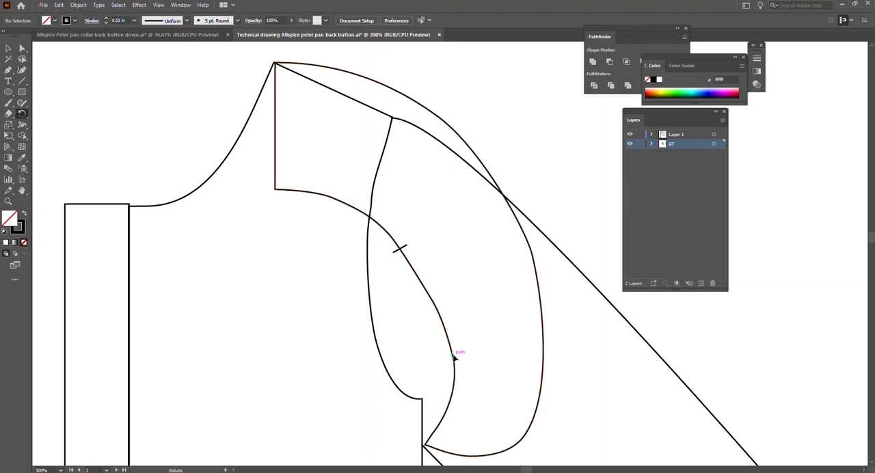
scroll(455, 374, "down", 1)
scroll(355, 121, "up", 1)
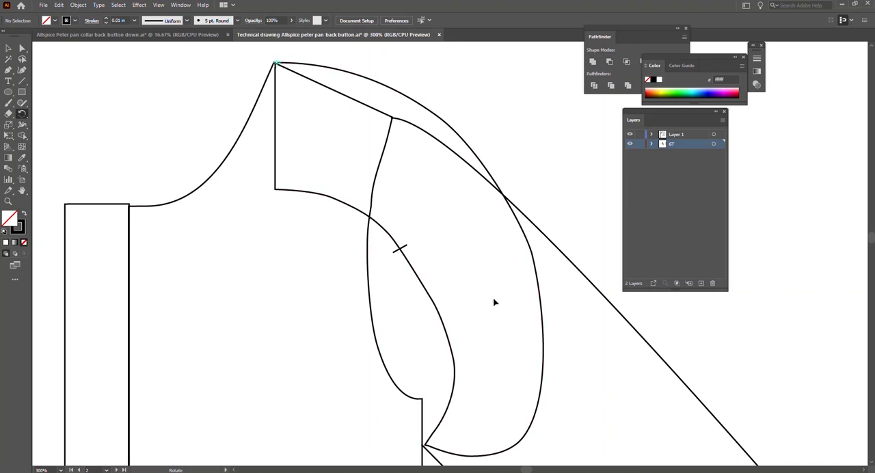
scroll(489, 342, "down", 1)
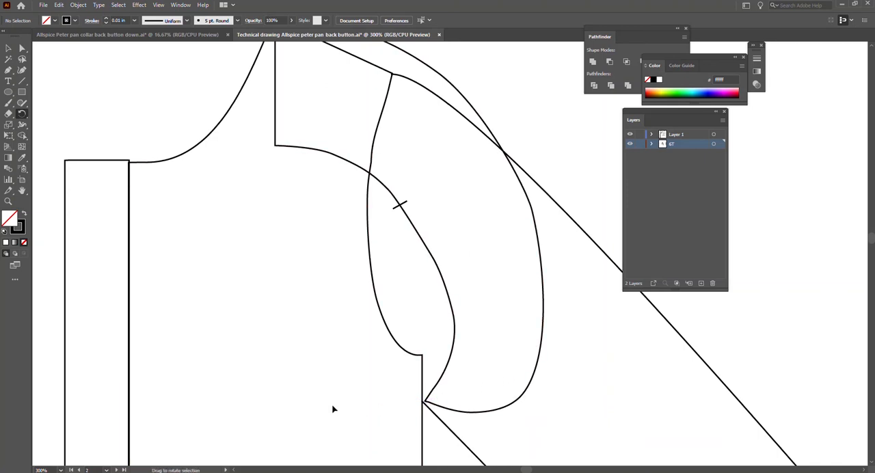
scroll(430, 345, "up", 1)
key("v")
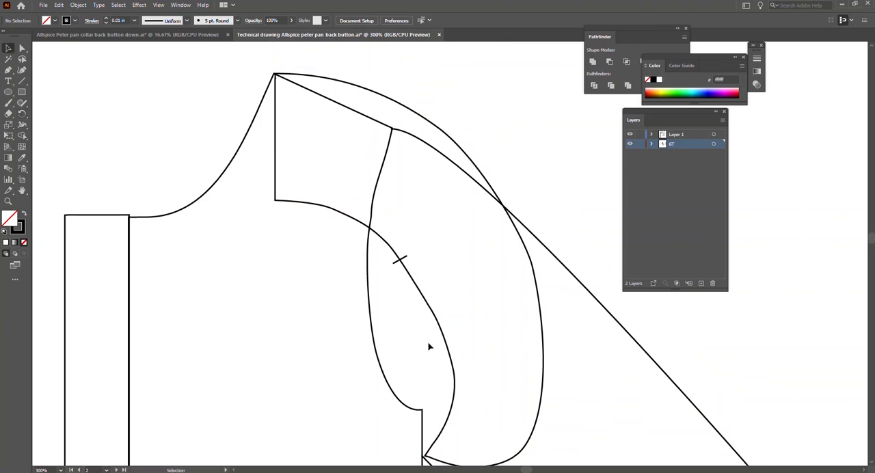
key("r")
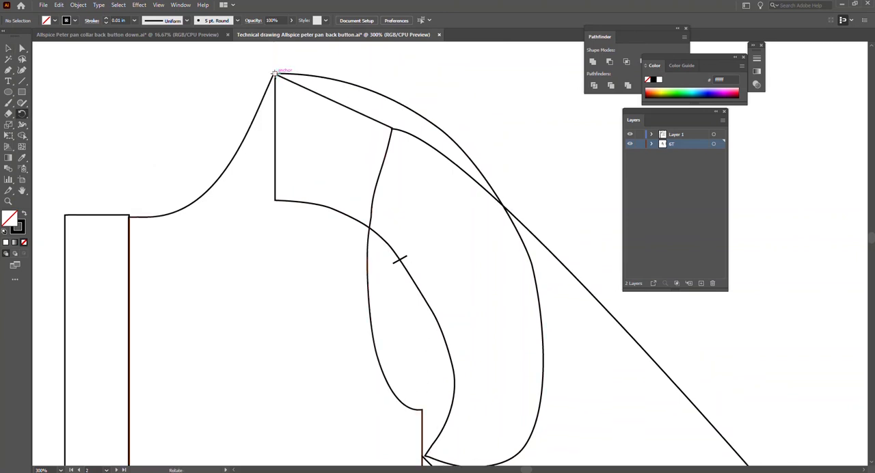
scroll(420, 302, "down", 1)
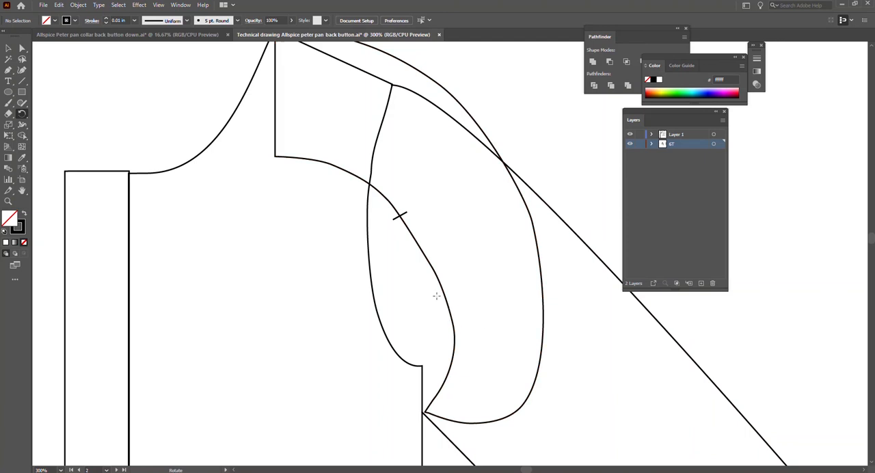
Try rotating the whole collar about the shoulder's neck point toward the placket, and undo the rotation.
scroll(404, 253, "up", 2)
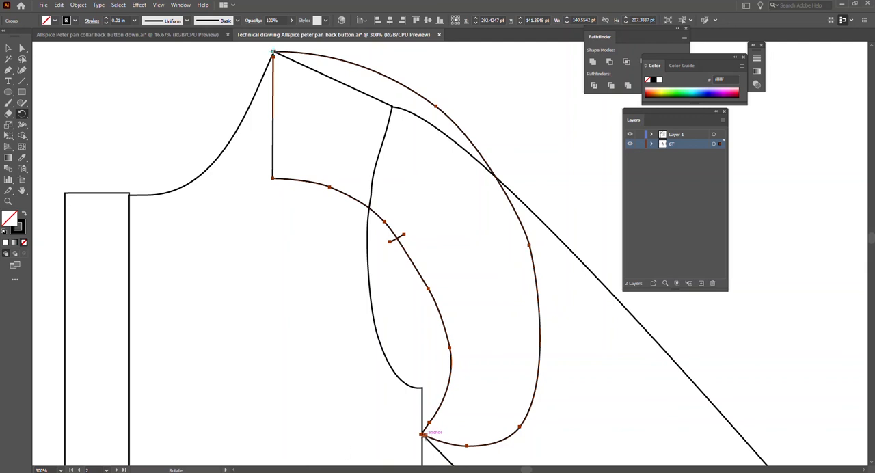
left_click_drag(422, 435, 44, 229)
key("ctrl+z")
key("v")
scroll(286, 151, "up", 3)
left_click(195, 155)
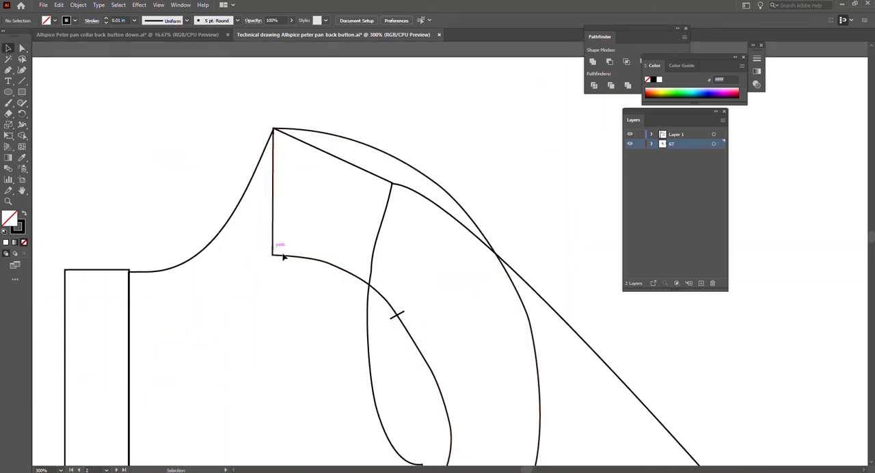
Align the collar's inner corner with the shoulder's neck point and rotate the collar about it until its tip reaches across the placket.
left_click_drag(289, 254, 290, 133)
key("r")
left_click(275, 129)
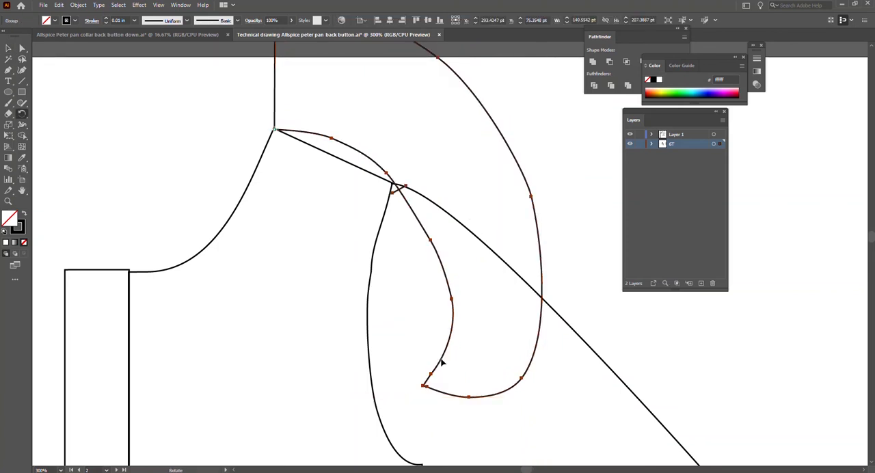
left_click_drag(426, 387, 113, 292)
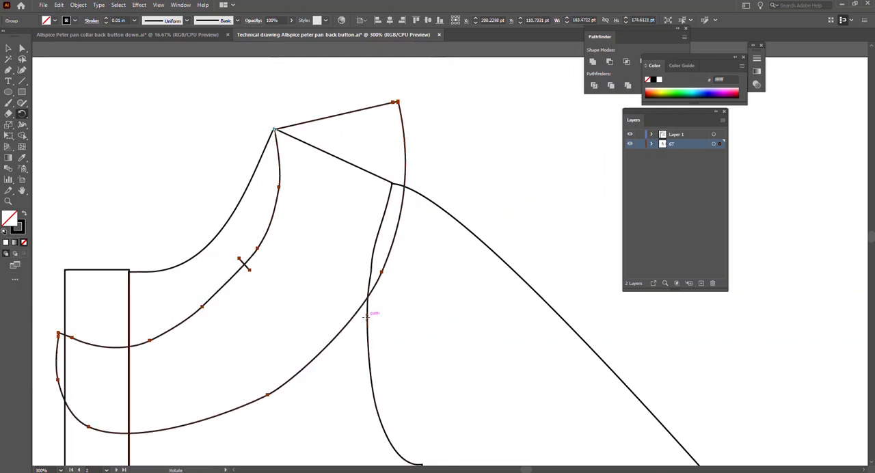
scroll(353, 413, "up", 1)
scroll(213, 274, "up", 1)
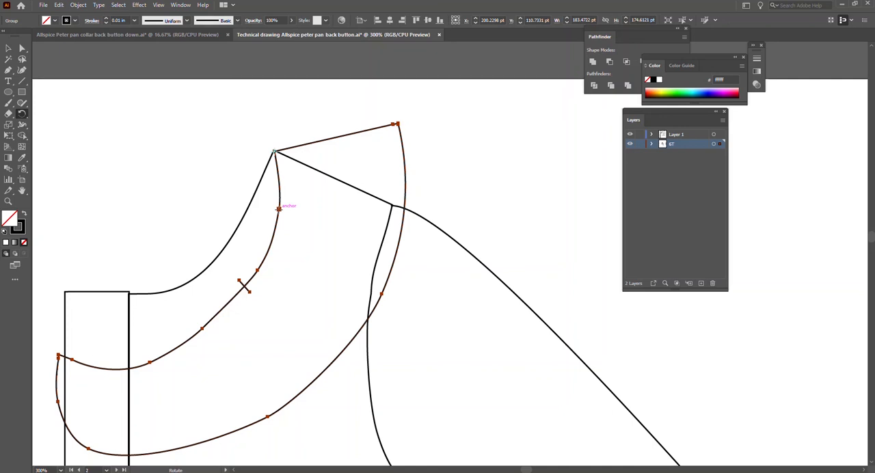
key("v")
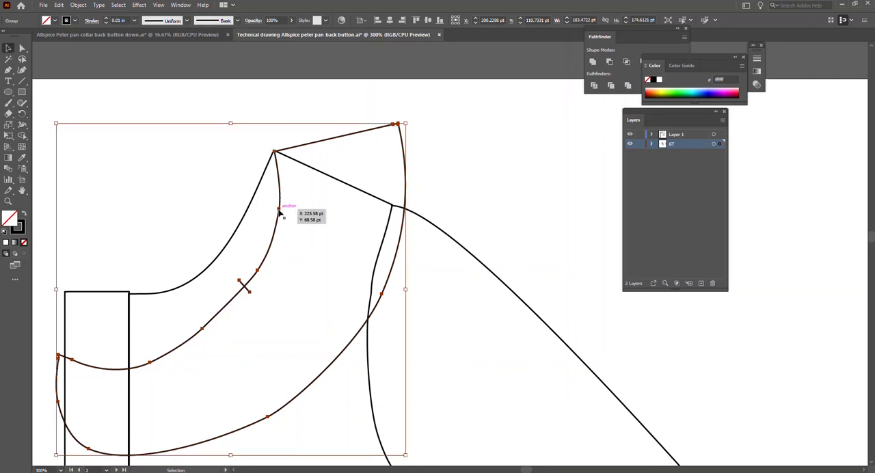
Move the rotated collar upward so its inner curve lies just above the bodice neckline.
left_click_drag(322, 372, 327, 304)
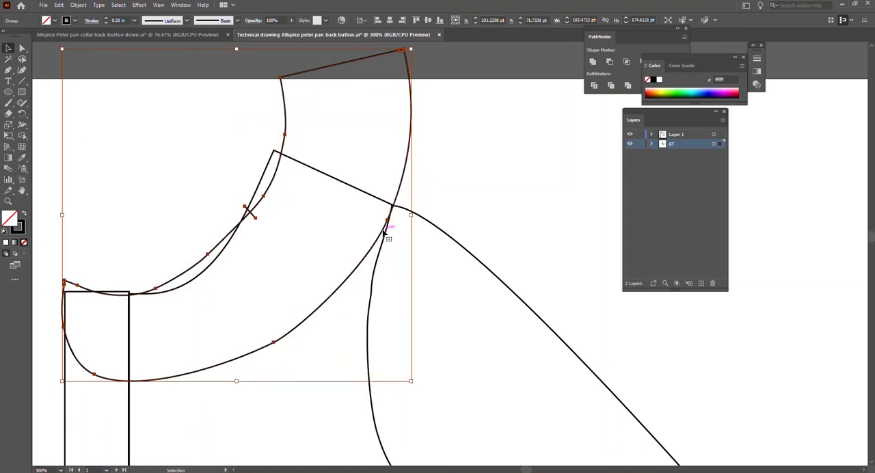
left_click_drag(388, 227, 377, 222)
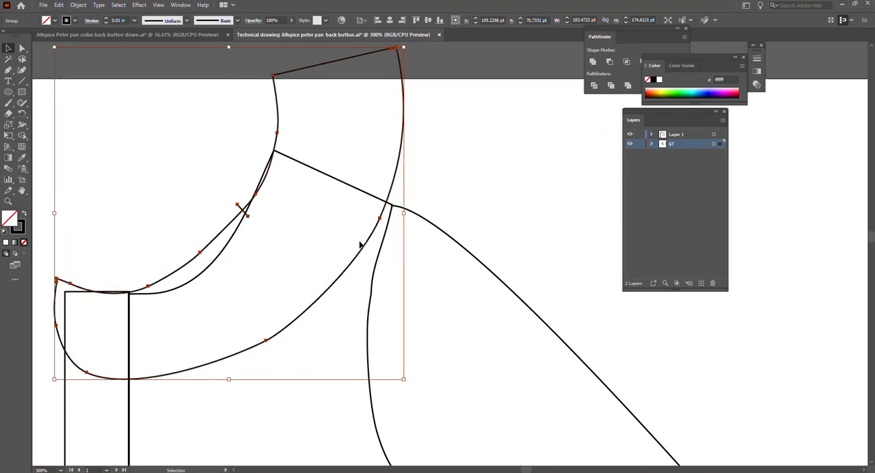
left_click(362, 234)
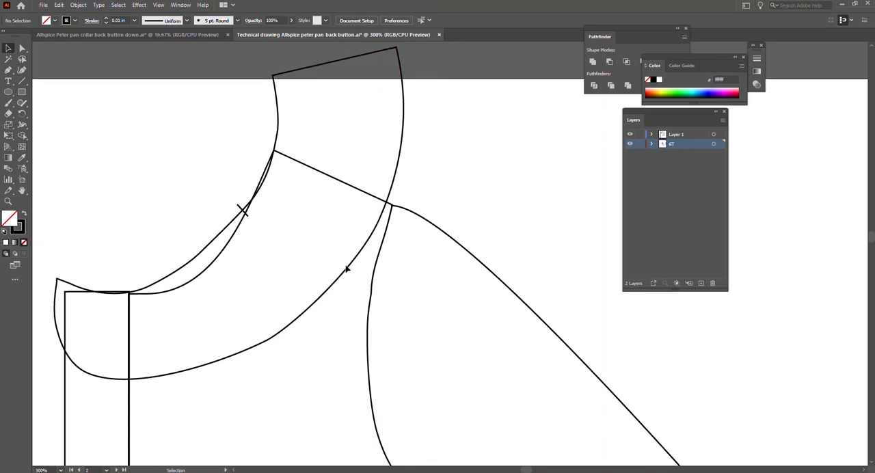
left_click_drag(347, 269, 342, 260)
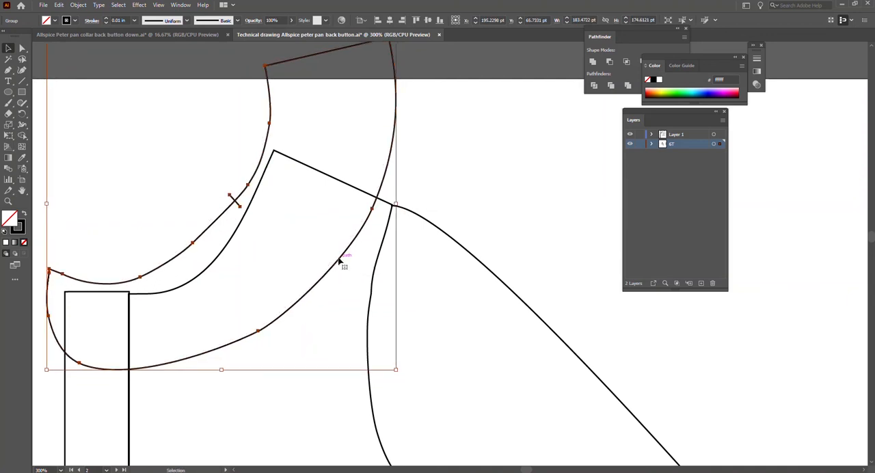
left_click(255, 198)
key("a")
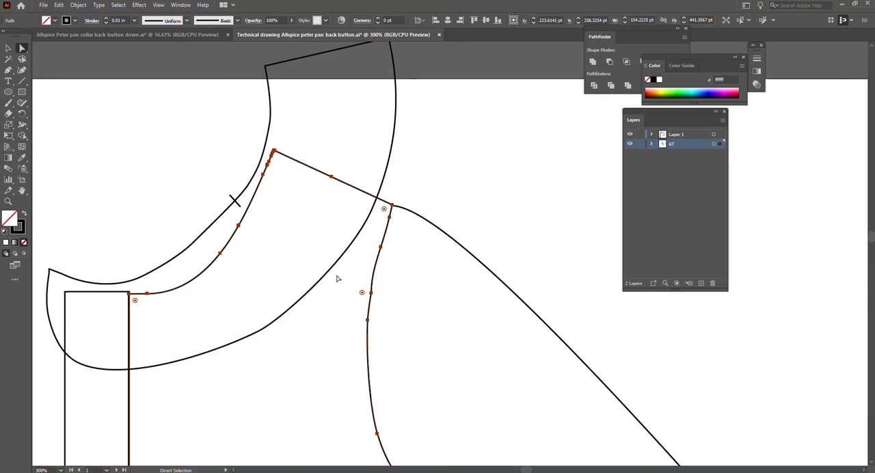
key("v")
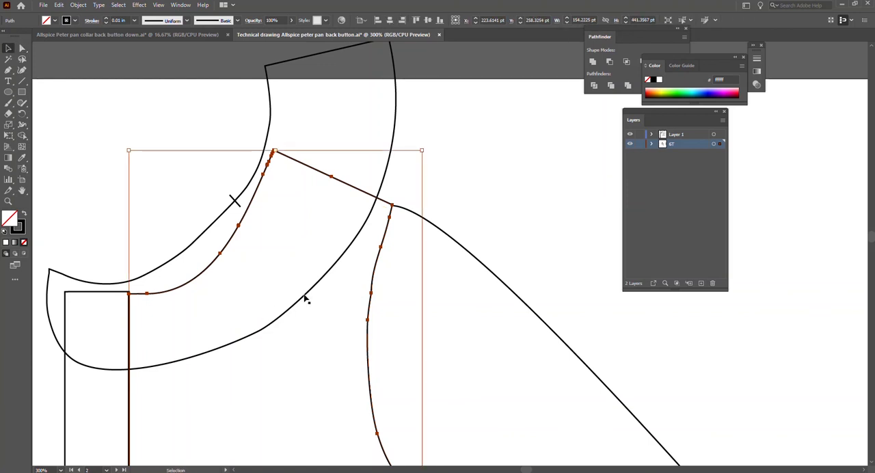
left_click(263, 250)
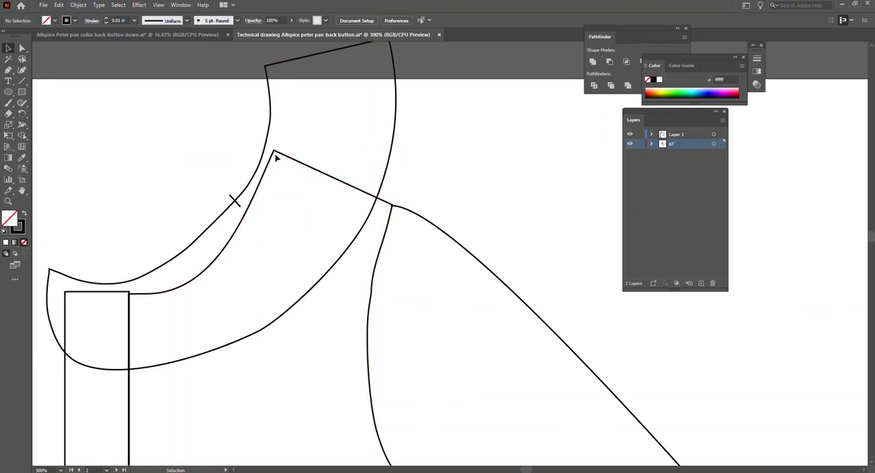
Shift the collar so its outer edge meets the shoulder's armhole point and its front edge lines up with the placket's outer edge.
left_click(290, 314)
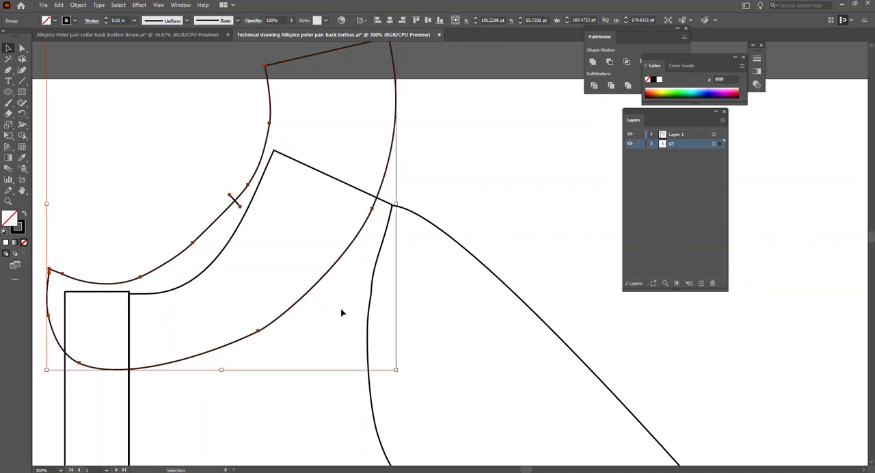
left_click_drag(306, 302, 320, 299)
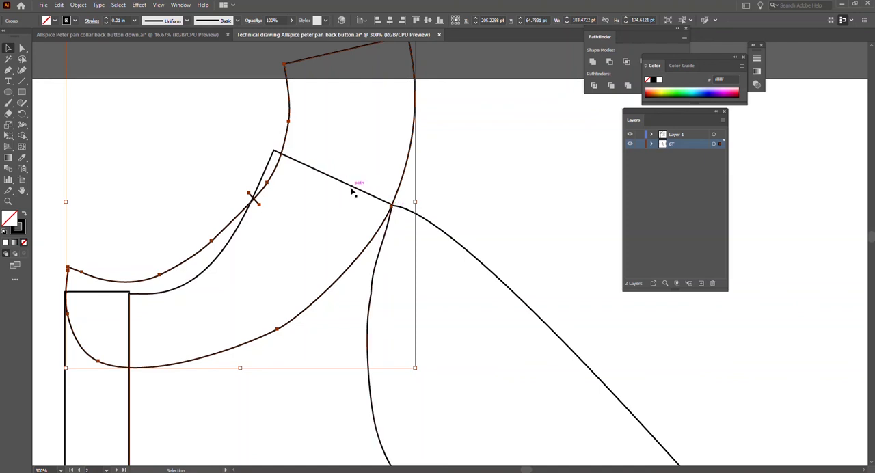
scroll(455, 114, "up", 1)
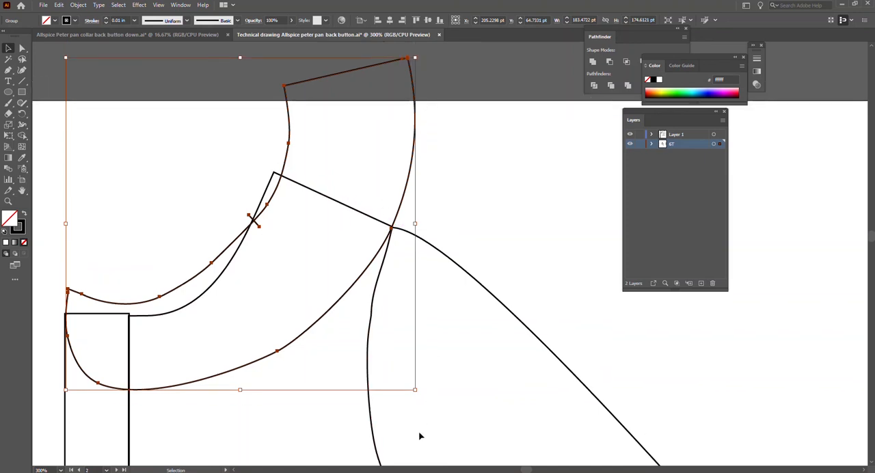
Scale the whole collar down to about 134.5 × 128 pt and reposition it over the bodice neckline and placket.
left_click_drag(413, 388, 362, 362)
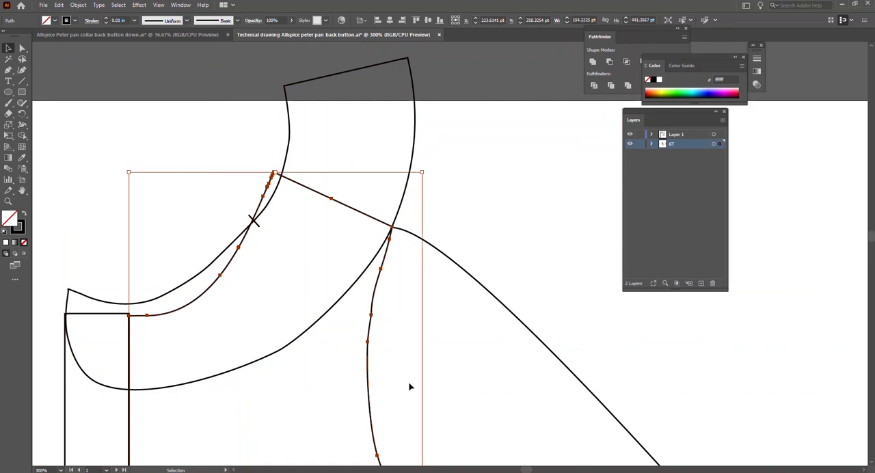
left_click(414, 137)
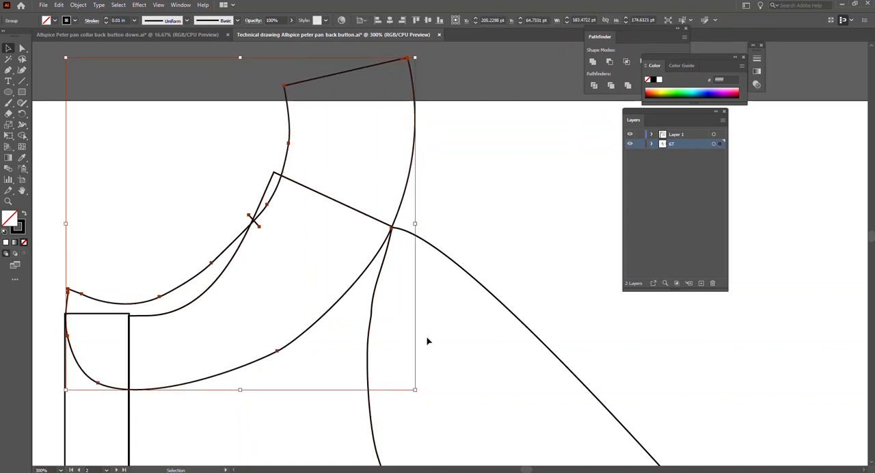
left_click_drag(417, 390, 341, 353)
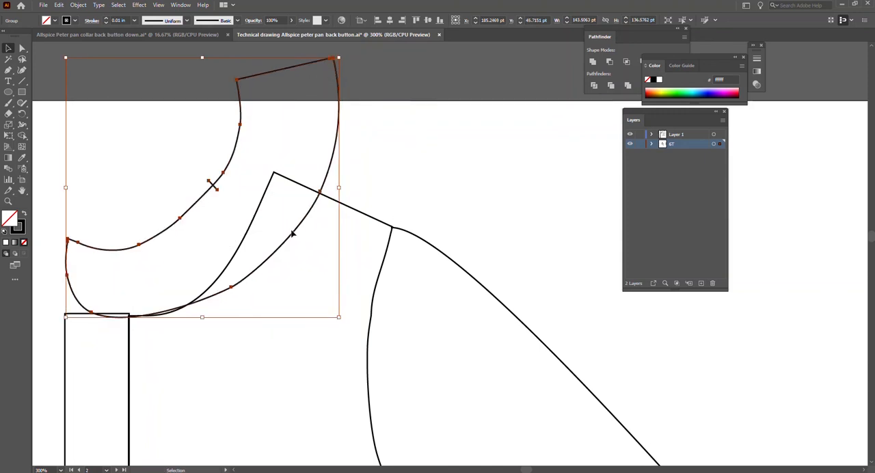
left_click_drag(291, 242, 288, 300)
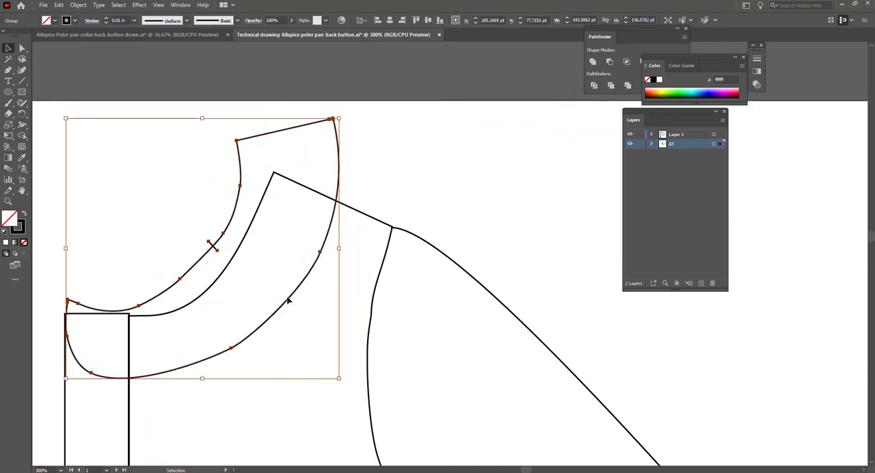
left_click_drag(331, 375, 322, 362)
left_click_drag(292, 273, 292, 281)
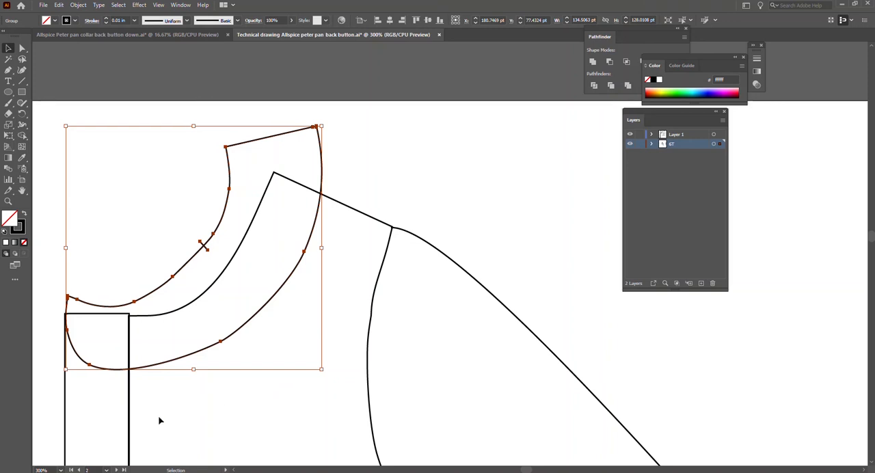
Fill the collar with white and bring it to the front of the bodice and placket.
left_click(7, 242)
left_click(362, 180)
left_click(325, 164)
right_click(324, 164)
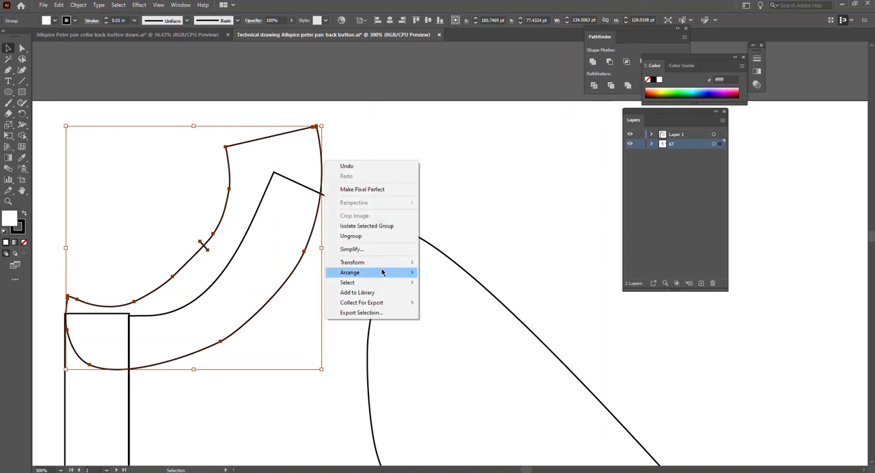
mouse_move(390, 276)
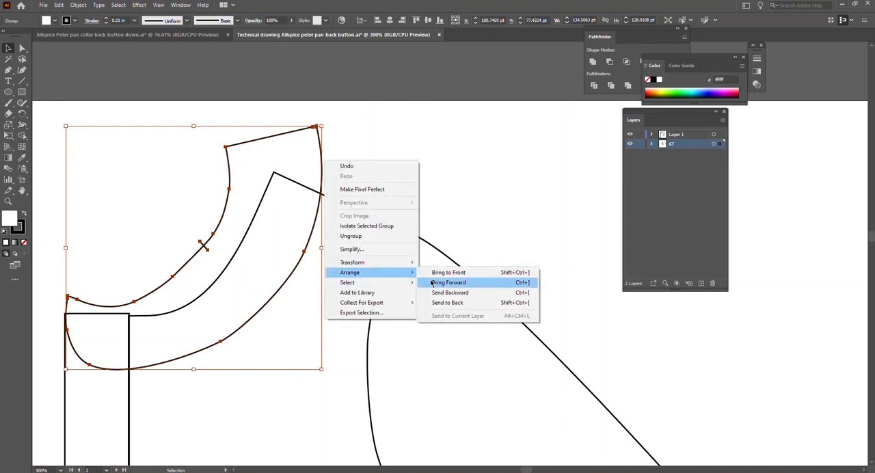
left_click(462, 273)
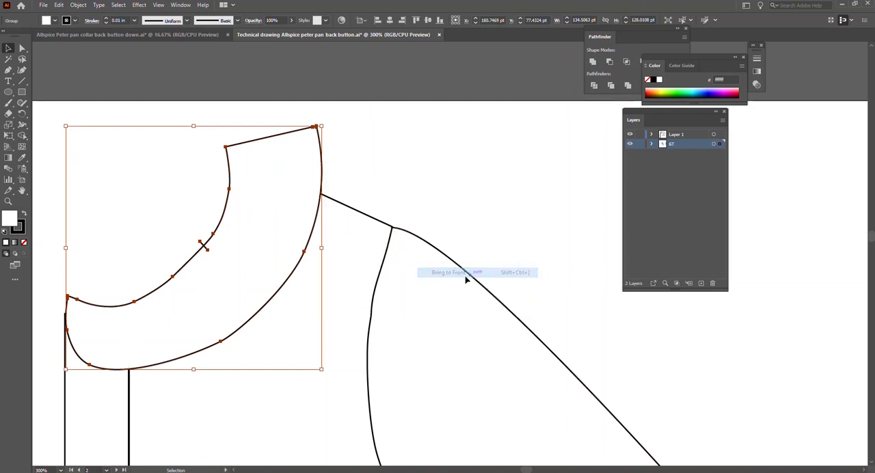
left_click(386, 169)
left_click(242, 319)
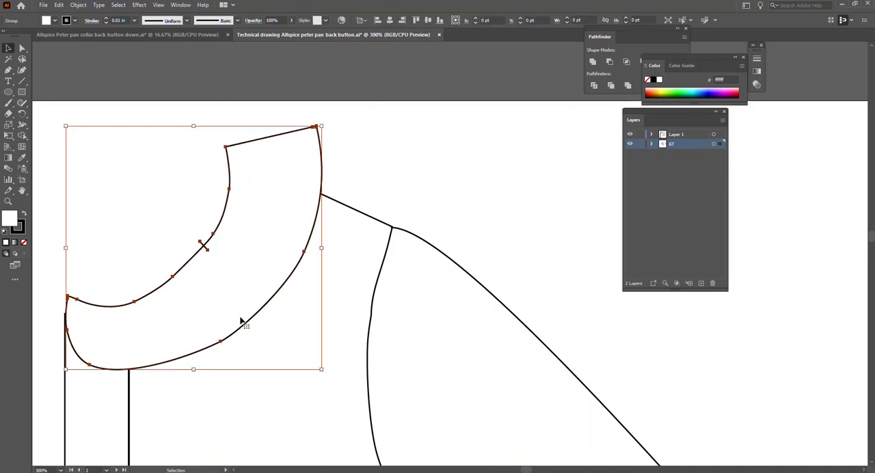
Delete the inner corner segment at the collar's front tip, and undo the deletion of the whole collar outline.
scroll(261, 282, "down", 2)
scroll(261, 282, "down", 1)
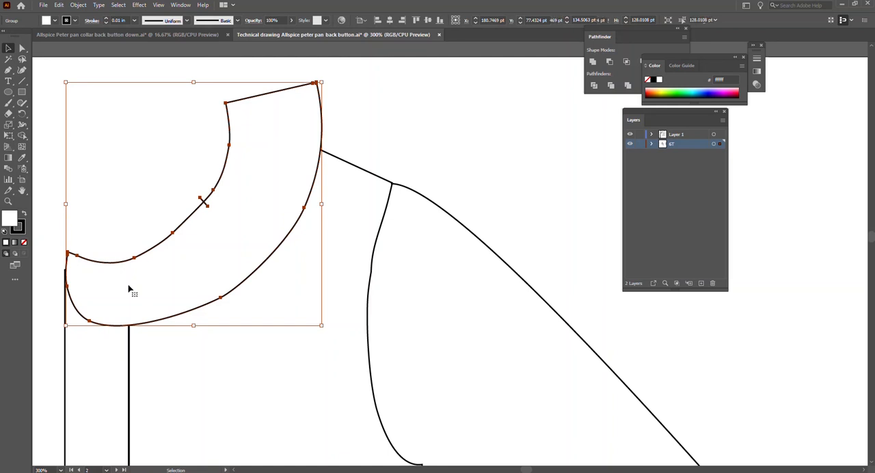
key("a")
left_click(68, 253)
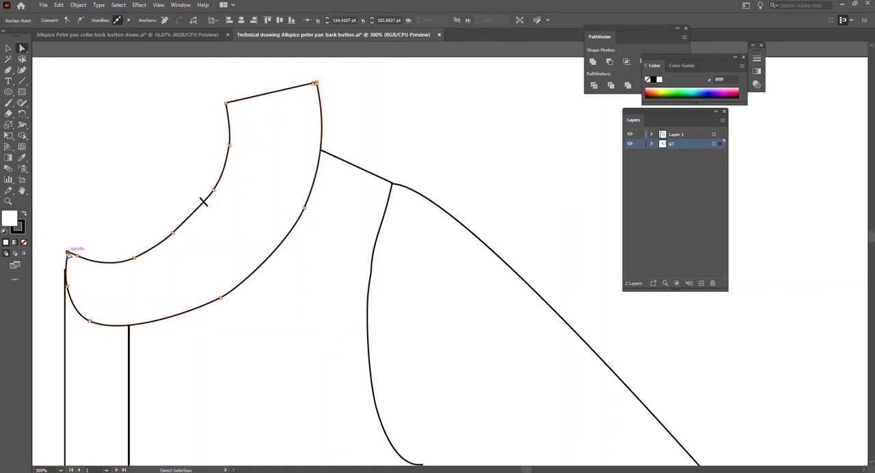
left_click(68, 254, "alt")
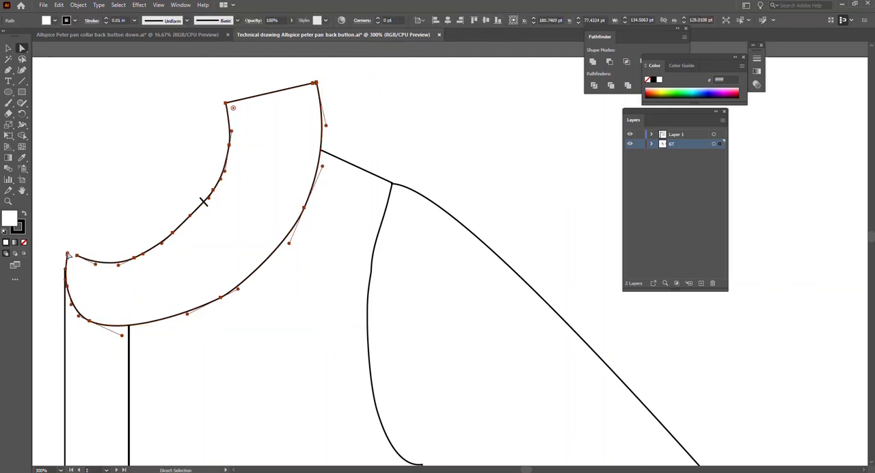
key("Delete")
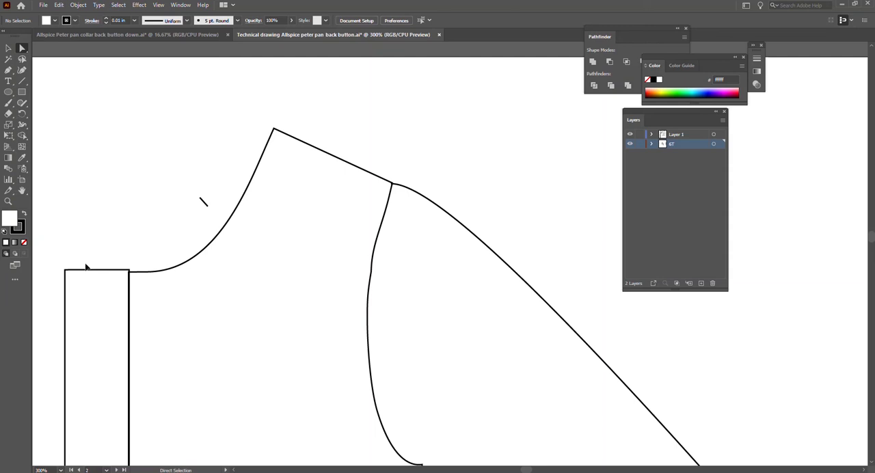
key("ctrl+z")
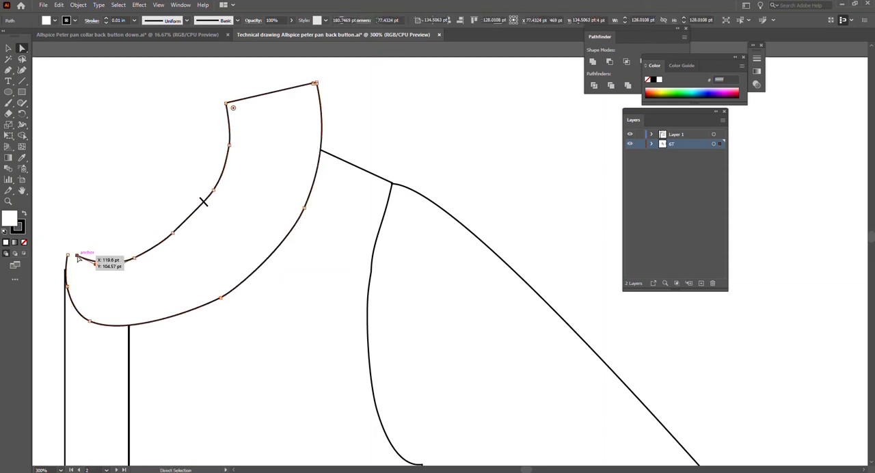
Delete the anchor points along the collar's inner curve from the front tip up to the notch mark.
left_click(78, 255)
key("Delete")
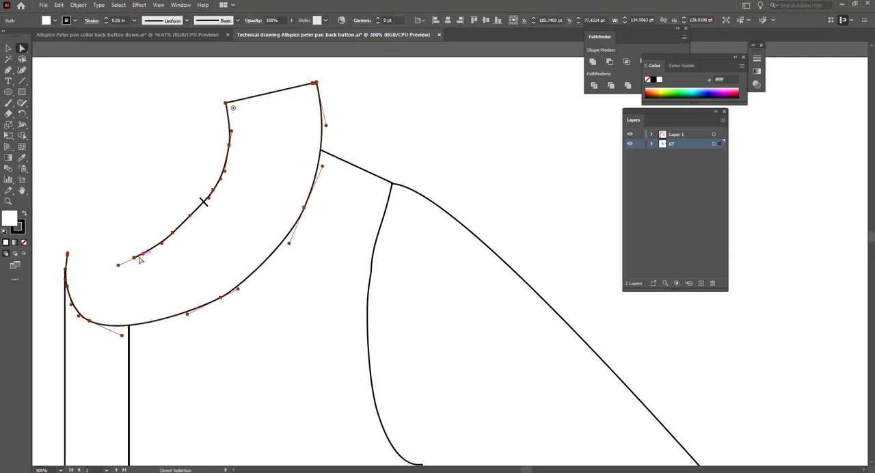
left_click(138, 257)
key("Delete")
left_click(173, 234)
key("Delete")
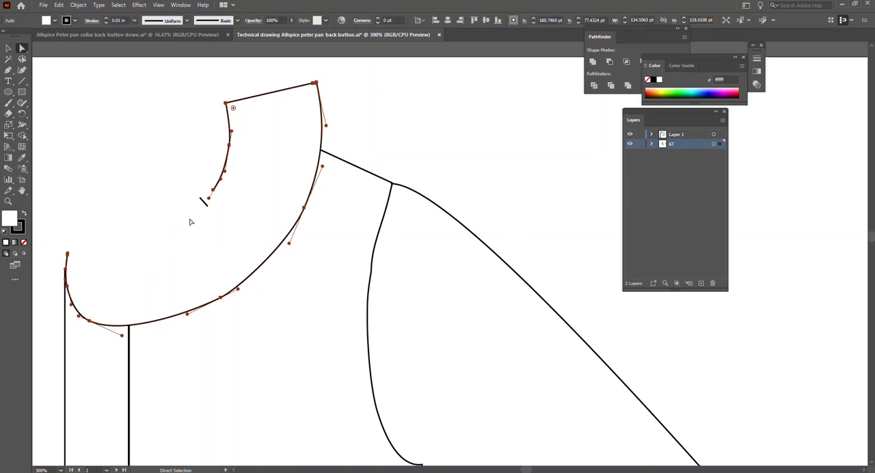
Delete the notch mark and the remaining inner-curve and short back-edge anchors, keeping only the collar's outer curve.
left_click(214, 197)
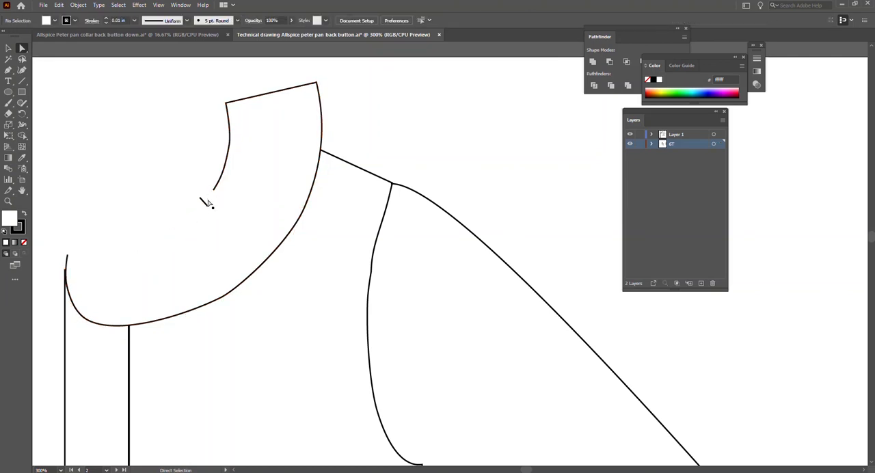
left_click(206, 206)
key("Delete")
key("Delete")
left_click(213, 190)
left_click(230, 149)
key("Delete")
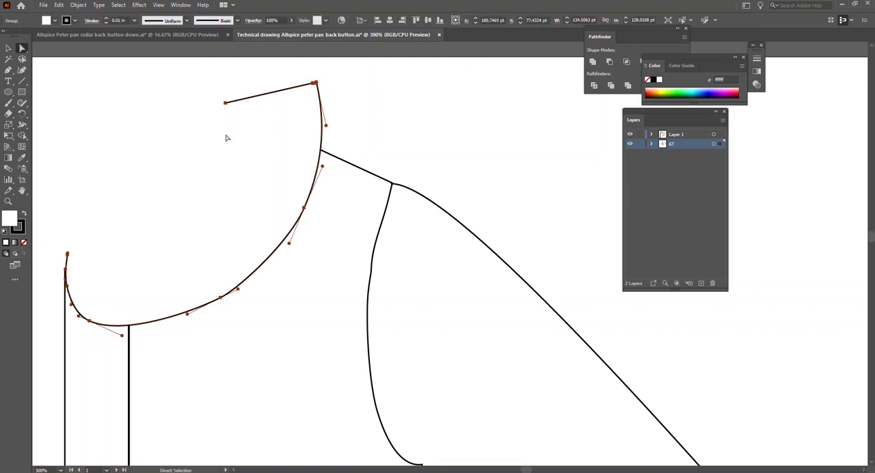
left_click(227, 103)
key("Delete")
Delete the front end point of the collar's outer curve and set the curve's fill to none.
left_click(314, 83)
left_click(315, 83, "alt")
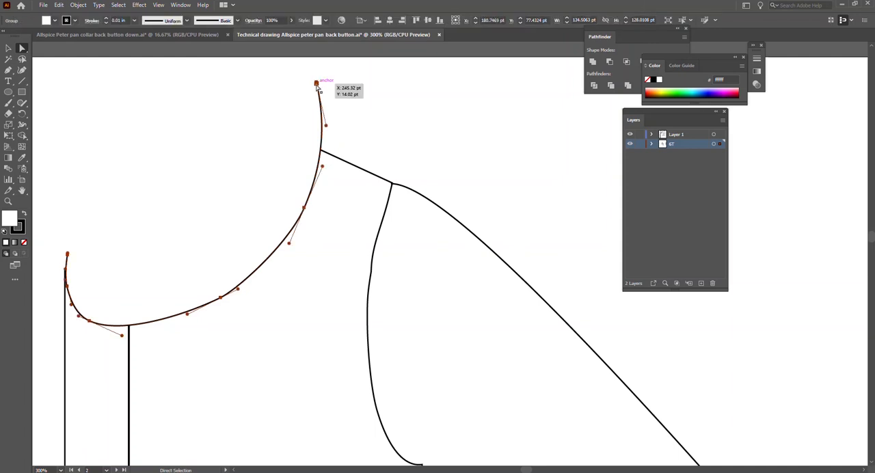
key("Delete")
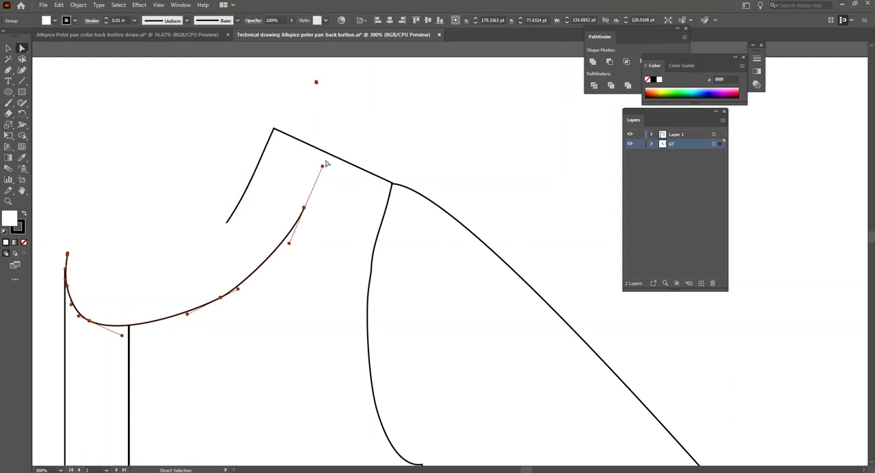
key("ctrl+z")
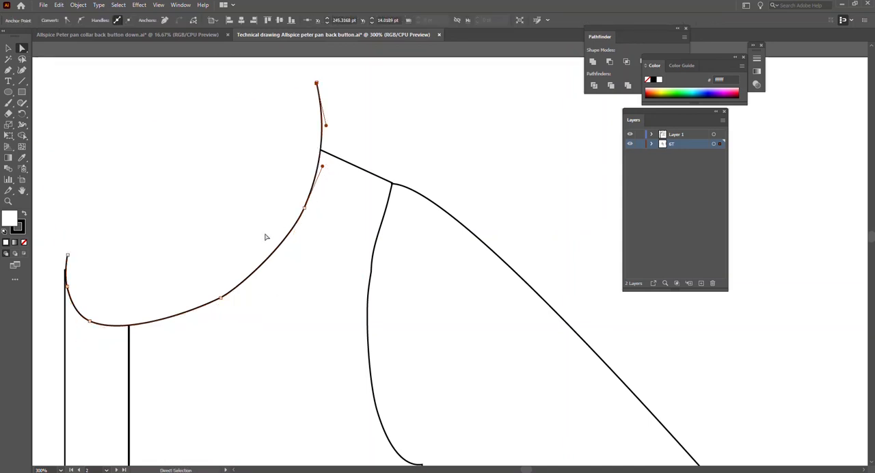
left_click(68, 255, "alt")
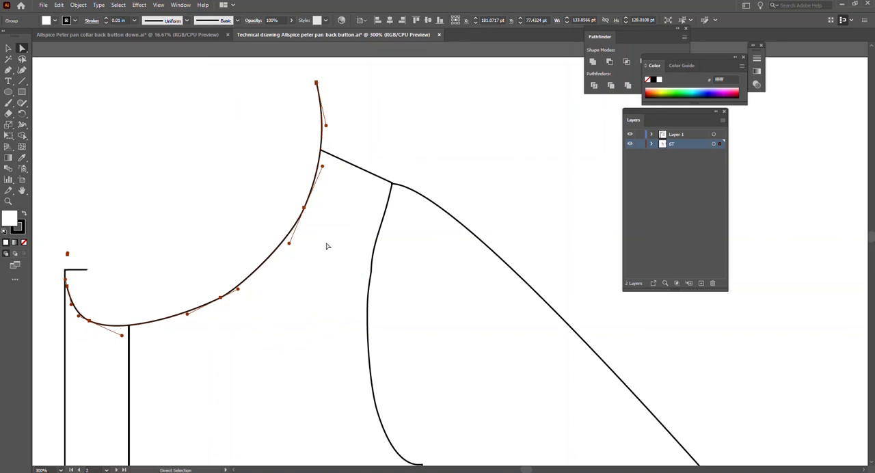
left_click(24, 243)
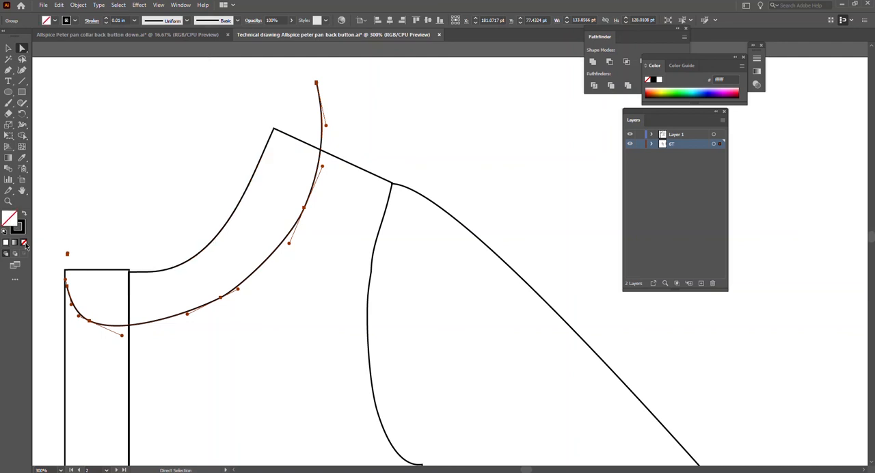
left_click(157, 202)
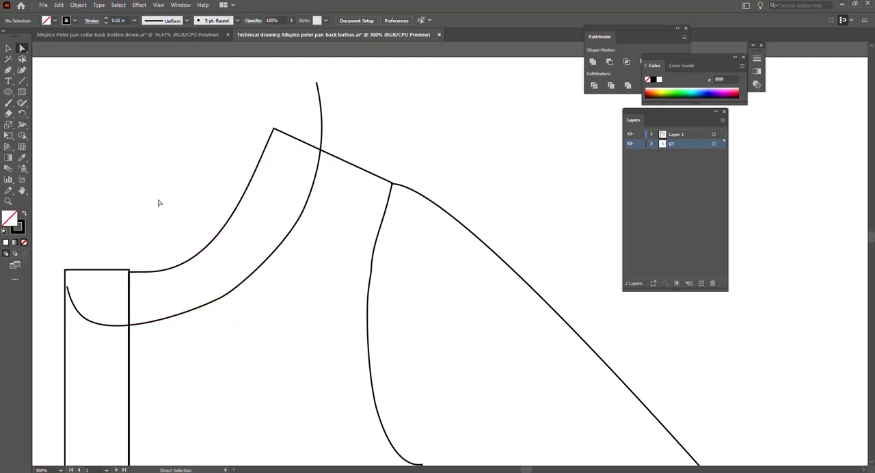
Move the collar curve's front end point to the placket's upper outer corner and nudge the lower-curve anchor slightly outward.
left_click(76, 309)
left_click_drag(67, 286, 64, 264)
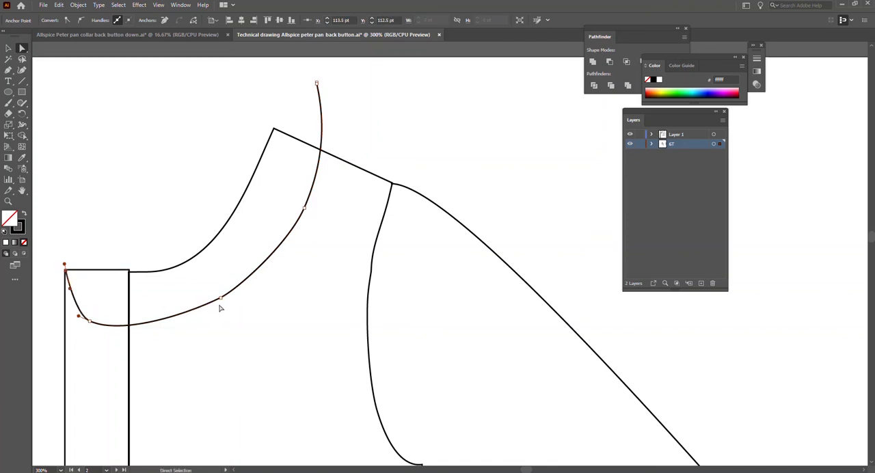
mouse_move(221, 302)
left_mouse_down()
mouse_move(229, 306)
mouse_move(226, 297)
left_mouse_up()
Try to delete the extra anchor point at the upper end of the collar curve, and undo the deletions.
scroll(326, 71, "up", 1)
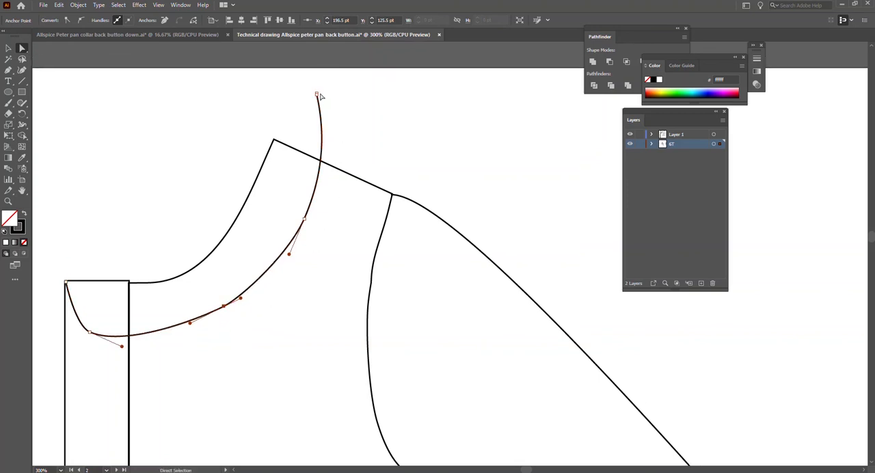
scroll(320, 97, "up", 7)
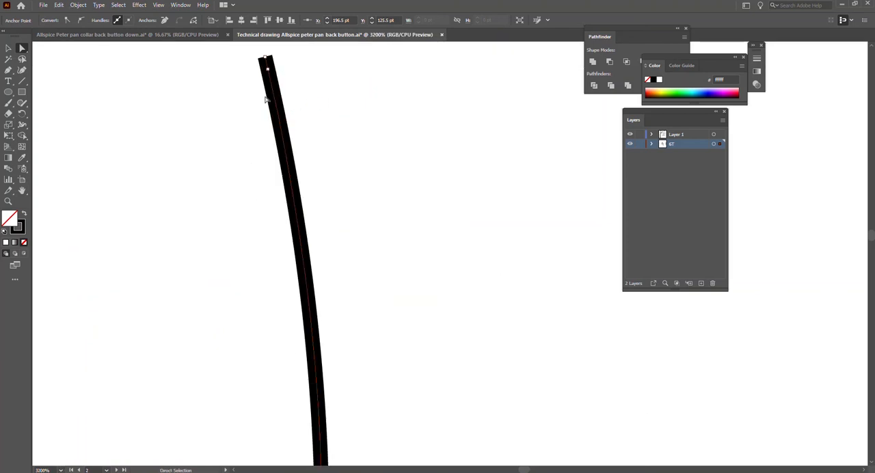
left_click(267, 58)
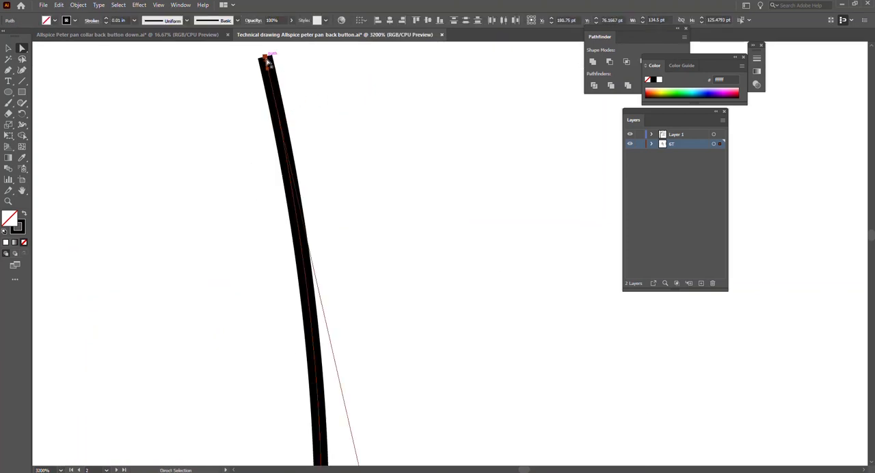
key("Delete")
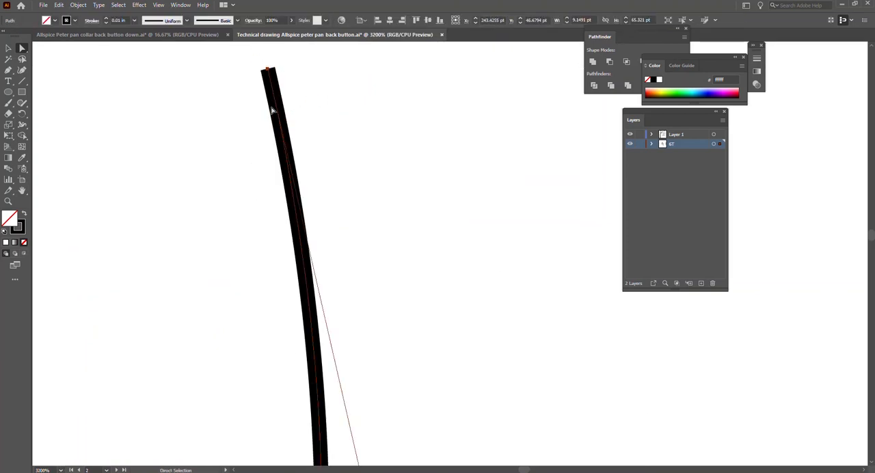
scroll(272, 111, "down", 7)
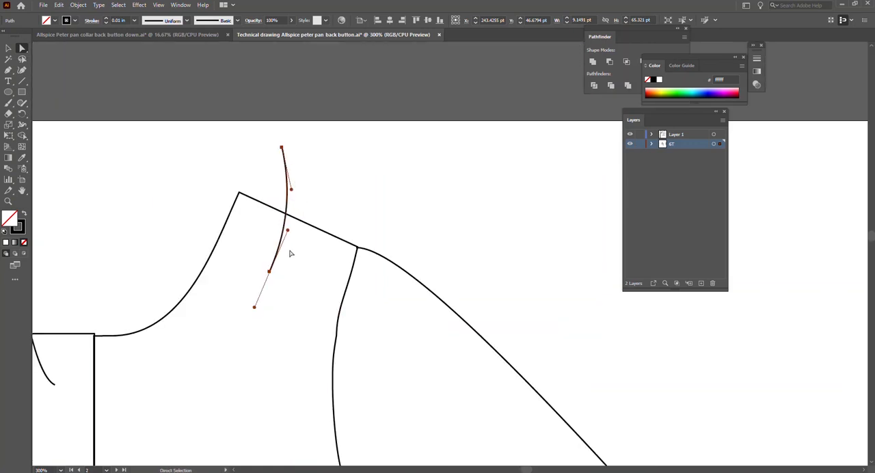
scroll(288, 263, "down", 3)
scroll(289, 262, "up", 3)
scroll(295, 298, "left", 1)
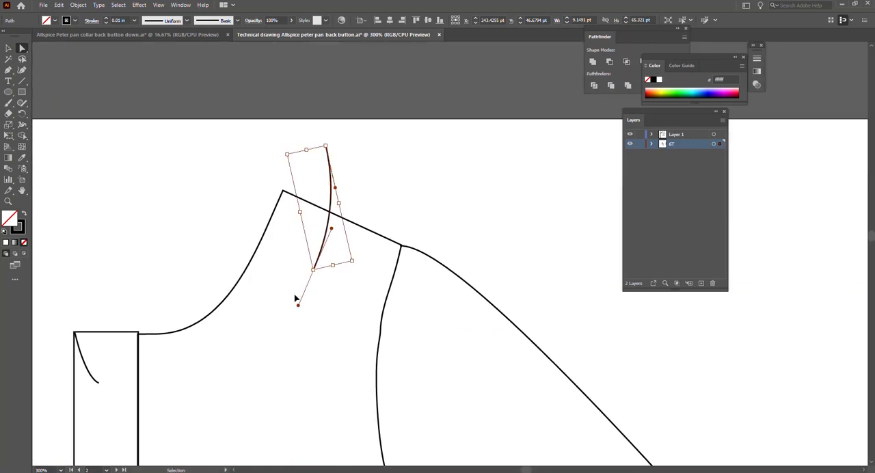
scroll(294, 297, "left", 1)
key("a")
key("v")
left_click(294, 359)
left_click(350, 273)
key("ctrl+z")
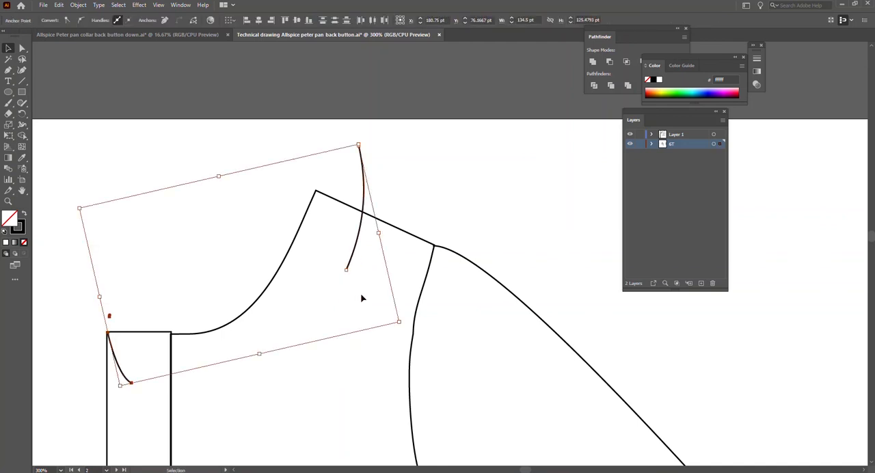
key("ctrl+z")
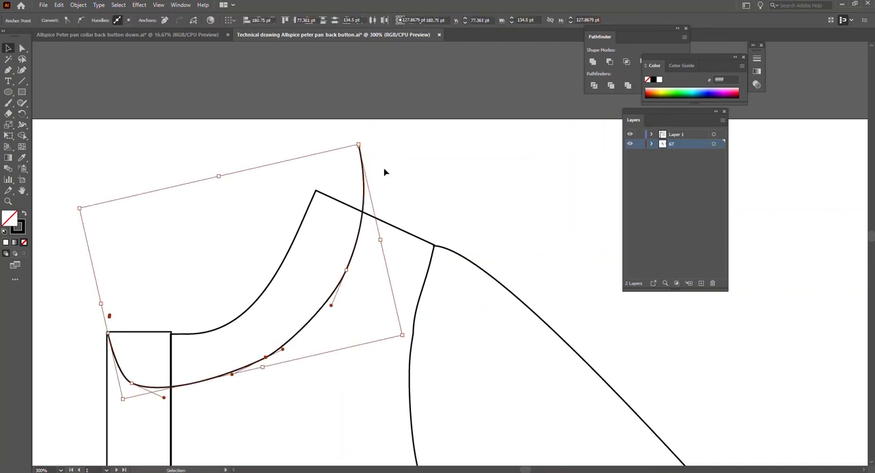
Shift the collar's outer curve downward and toward the armhole so it crosses the shoulder seam near its midpoint.
left_click(386, 174)
left_click_drag(362, 160, 376, 197)
key("a")
left_click_drag(370, 176, 355, 168)
key("ctrl+z")
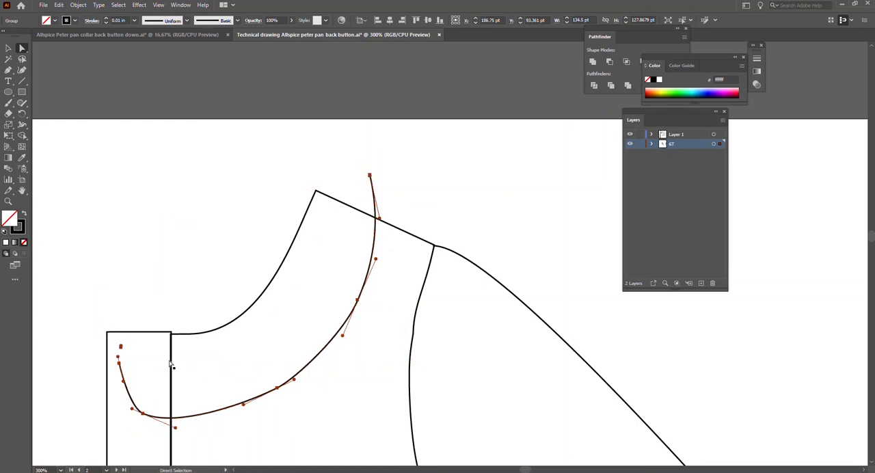
Delete the stray fragment above the collar curve's front end and remove the extra anchor where the curve crosses the shoulder seam.
left_click(120, 346)
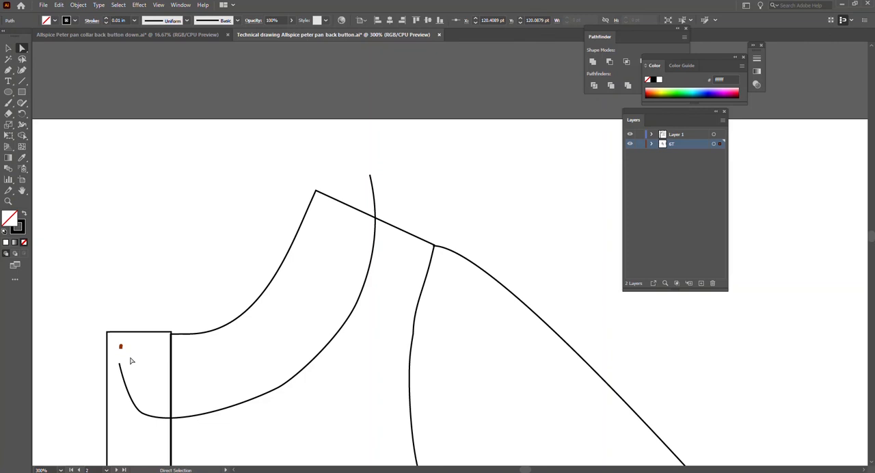
key("Delete")
left_click(375, 194)
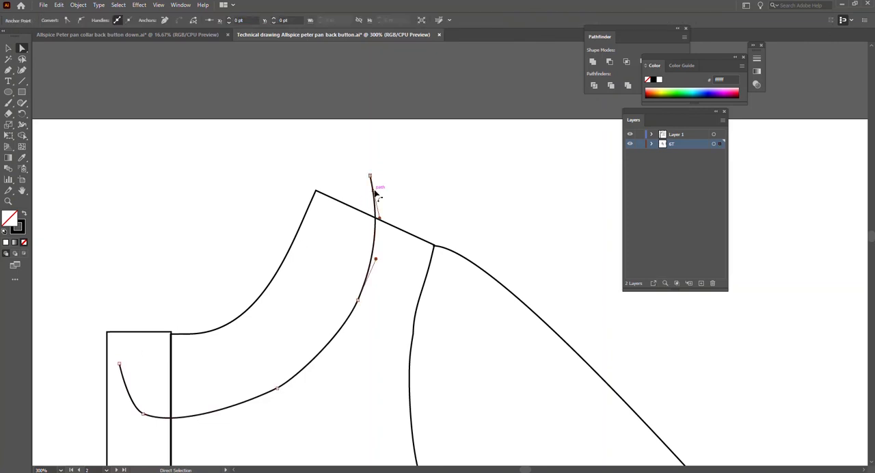
left_click_drag(373, 203, 375, 219)
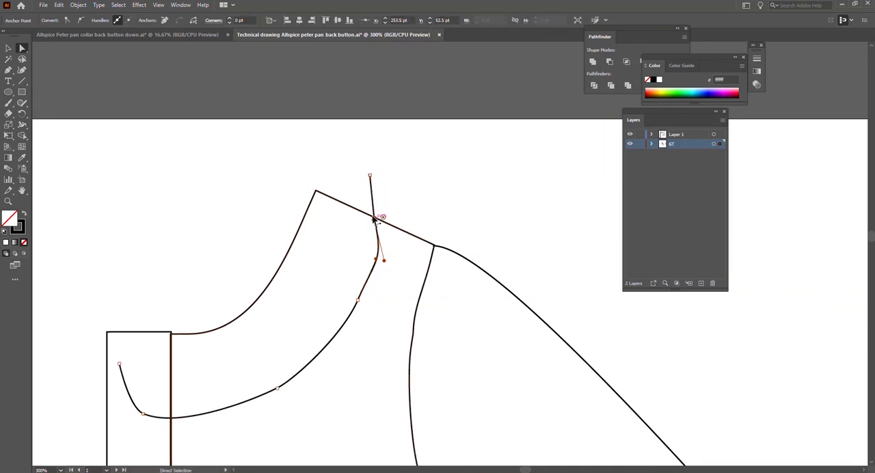
key("minus")
left_click(375, 217)
Move the collar's outer curve up so its front end meets the placket's upper outer corner, and isolate its group.
key("v")
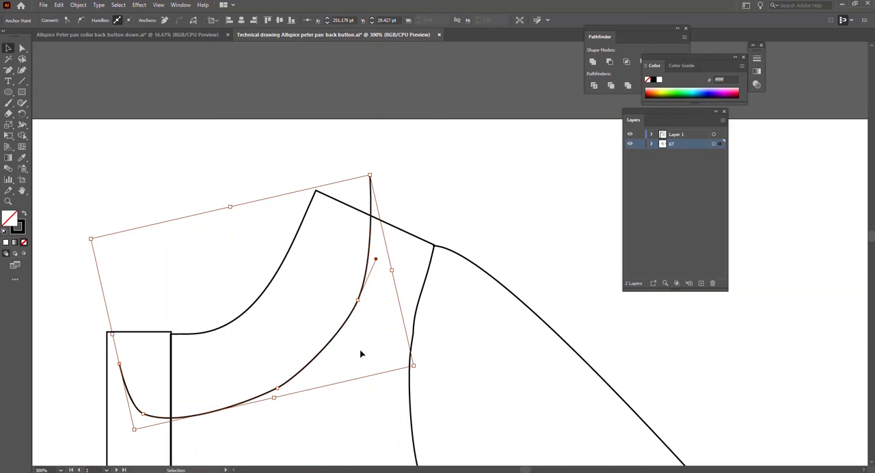
left_click_drag(334, 343, 318, 318)
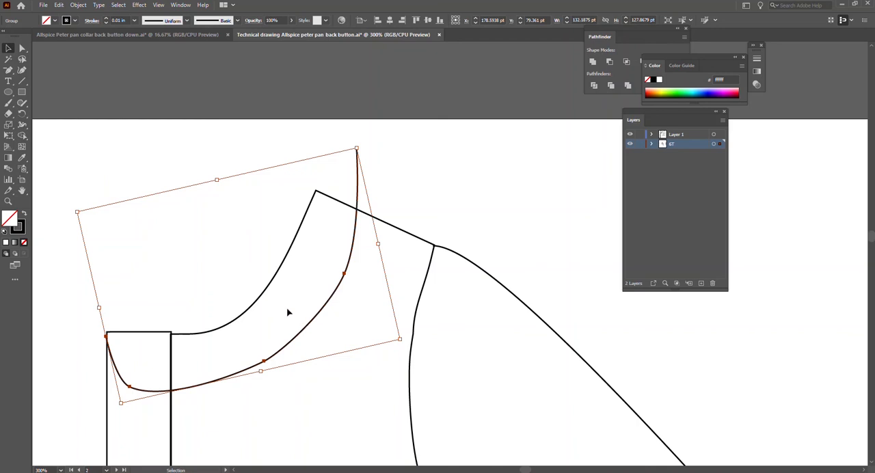
double_click(264, 363)
left_click_drag(274, 359, 268, 361)
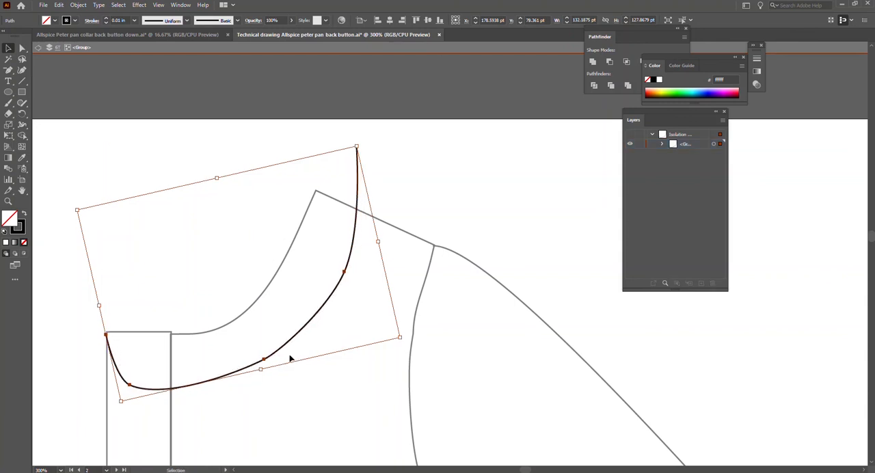
Move the collar curve's upper end point down onto the shoulder seam.
key("a")
key("v")
key("a")
left_click_drag(356, 145, 363, 215)
left_click(388, 192)
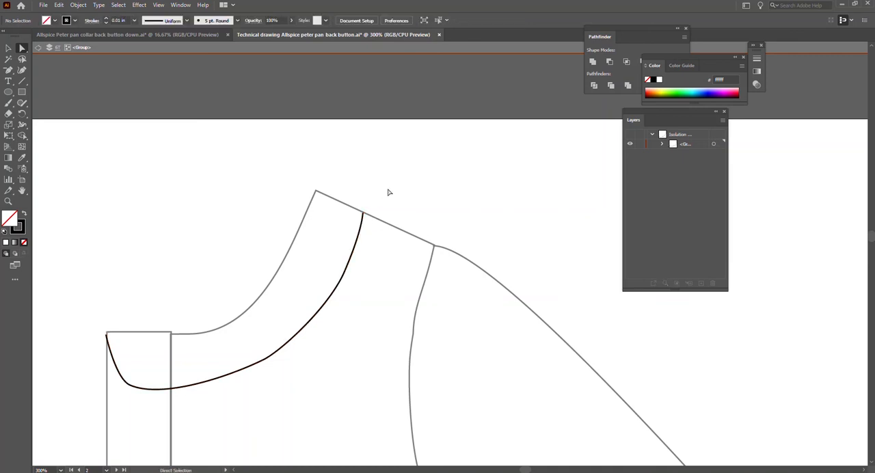
Apply a white fill to the collar curve, deselect it, and set the current fill colour to dark red 703a3a.
left_click(6, 47)
left_click(346, 277)
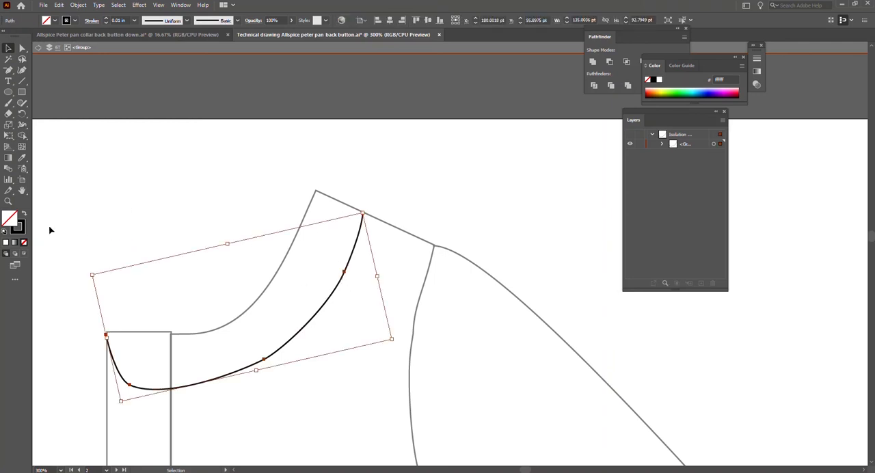
left_click(6, 243)
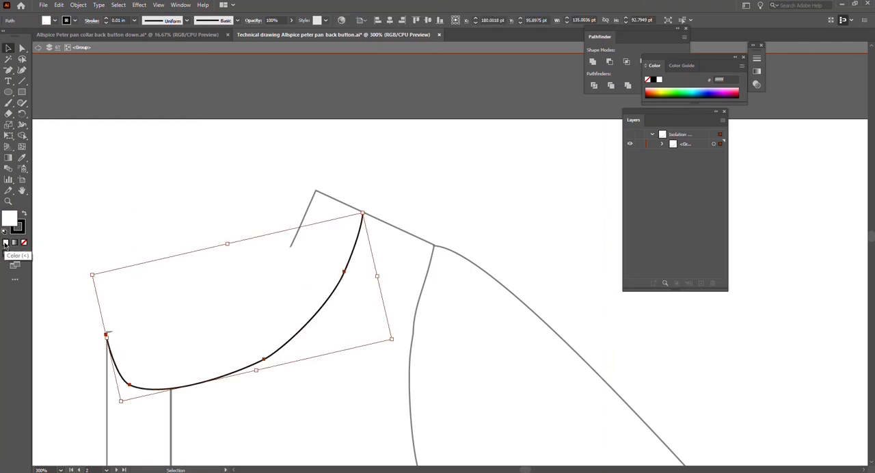
left_click(189, 251)
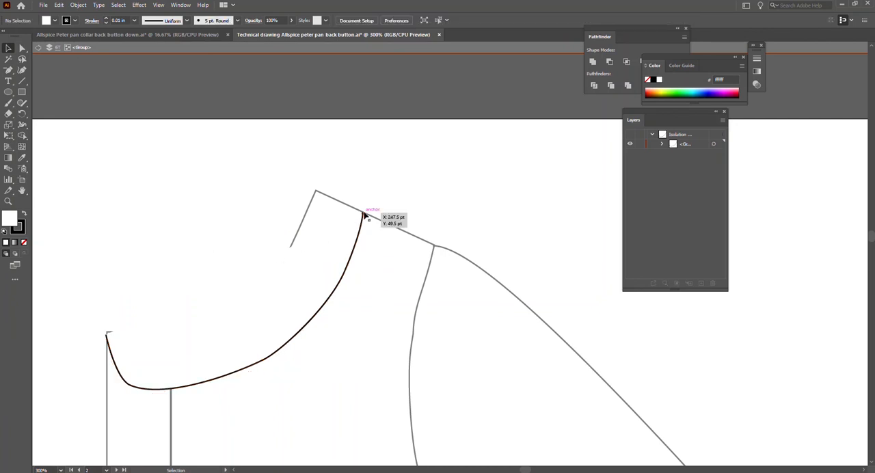
double_click(13, 220)
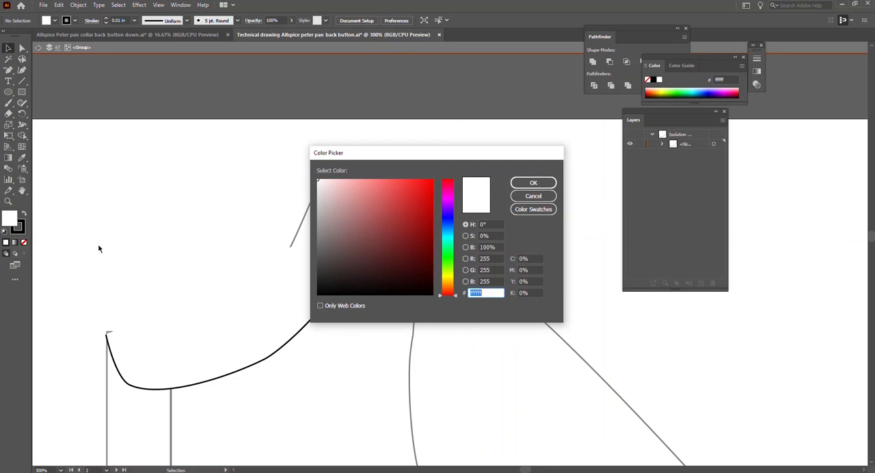
type("703e3e")
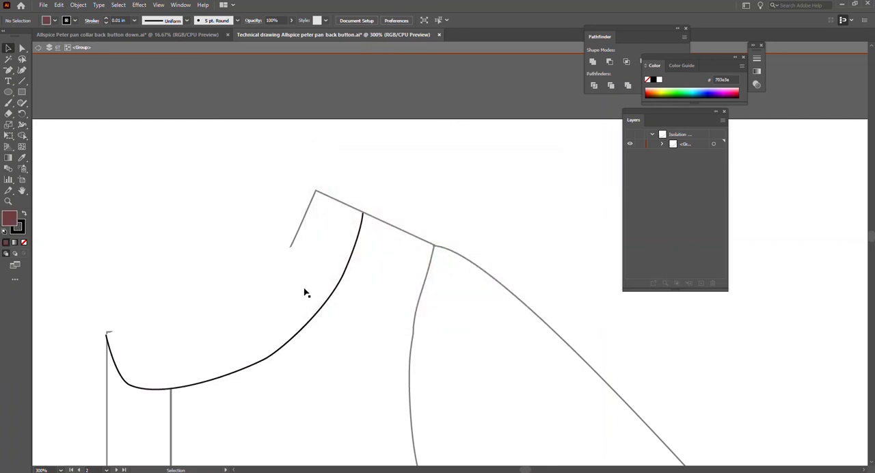
Fill the collar shape with dark red 7a4141.
left_click(239, 348)
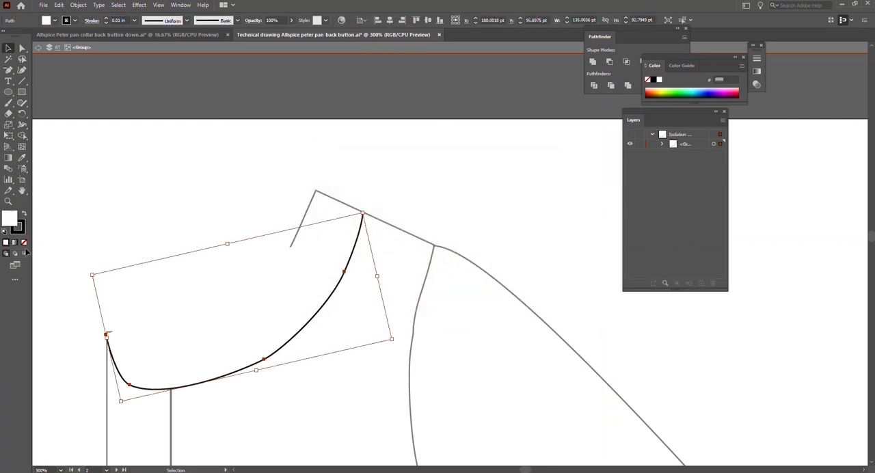
double_click(7, 224)
left_click(371, 239)
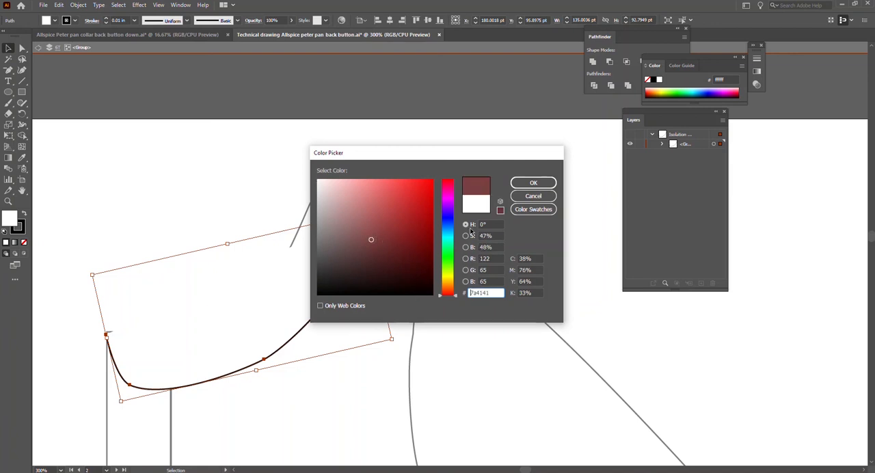
left_click(541, 186)
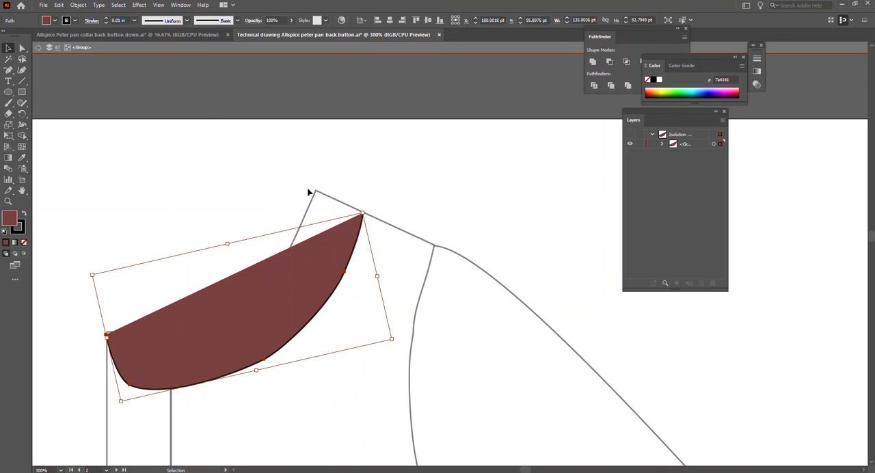
Remove the collar's fill and extend its path with the Pen tool from the front end across the placket top up to the shoulder's neck point.
left_click(24, 242)
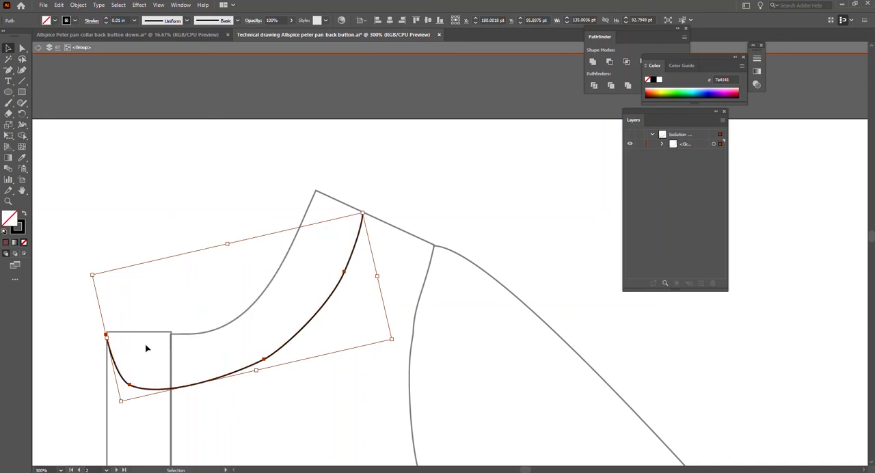
left_click(8, 70)
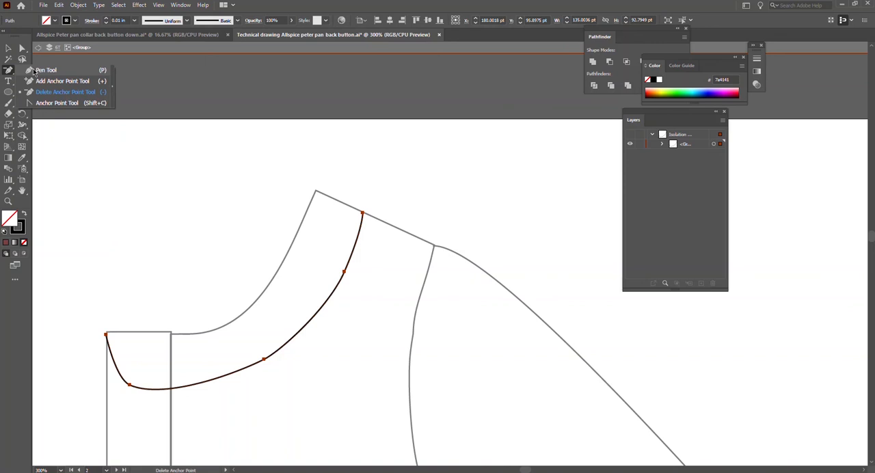
left_click(34, 71)
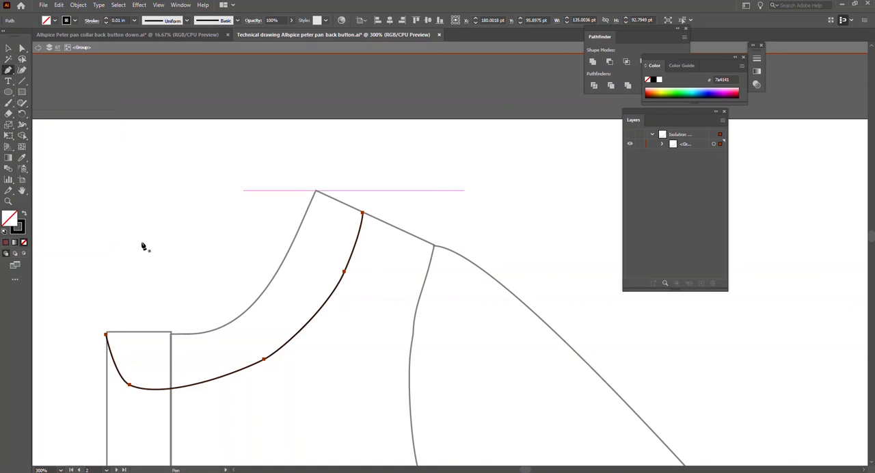
left_click(106, 335)
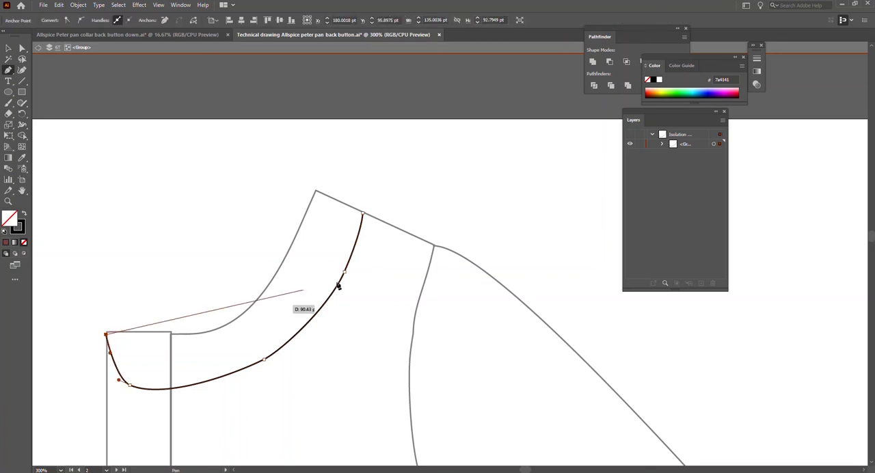
left_click_drag(317, 192, 336, 89)
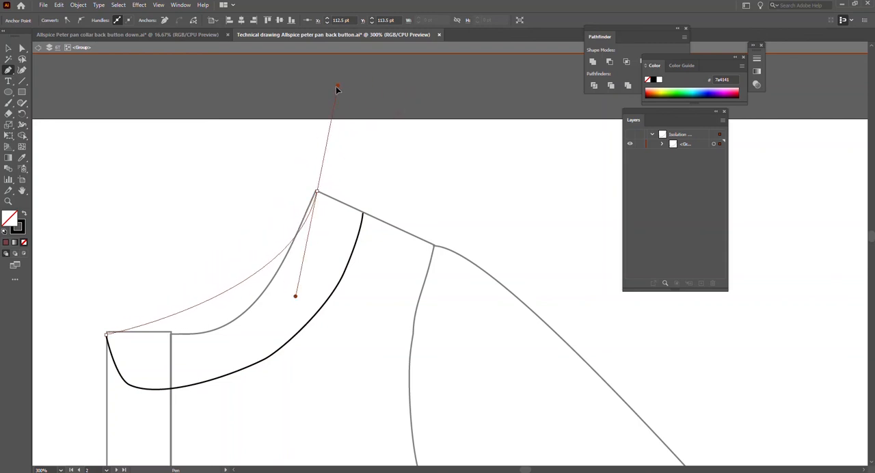
key("ctrl+z")
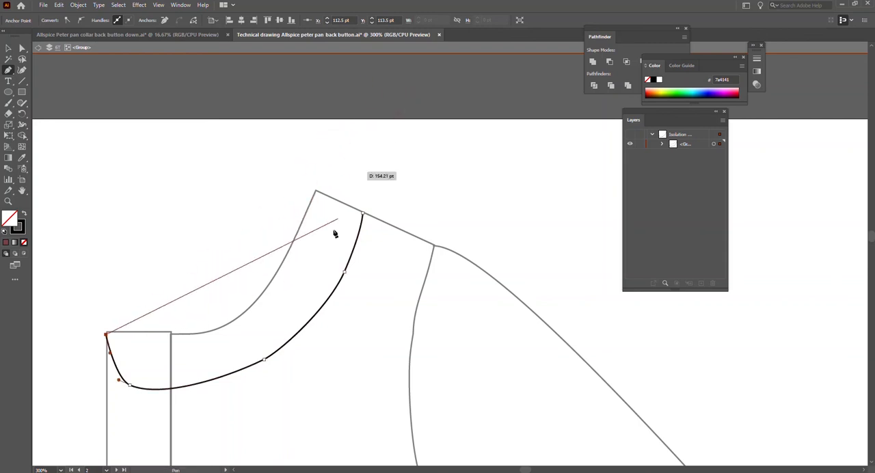
left_click(195, 334)
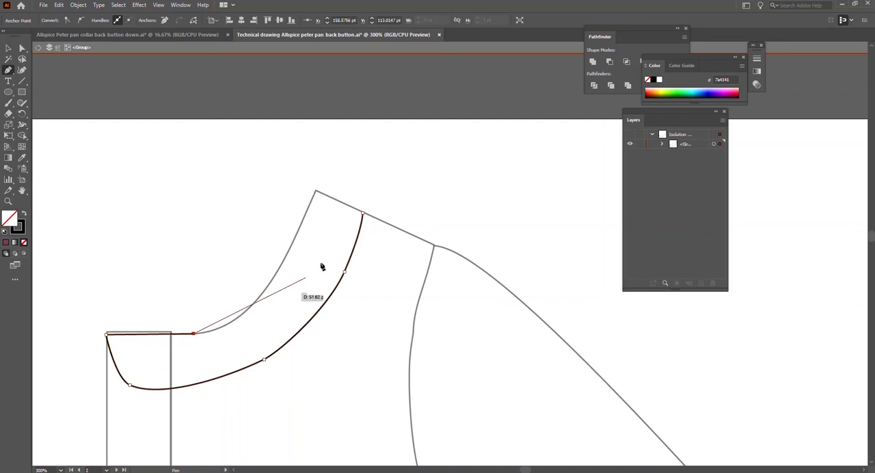
left_click_drag(316, 193, 379, 104)
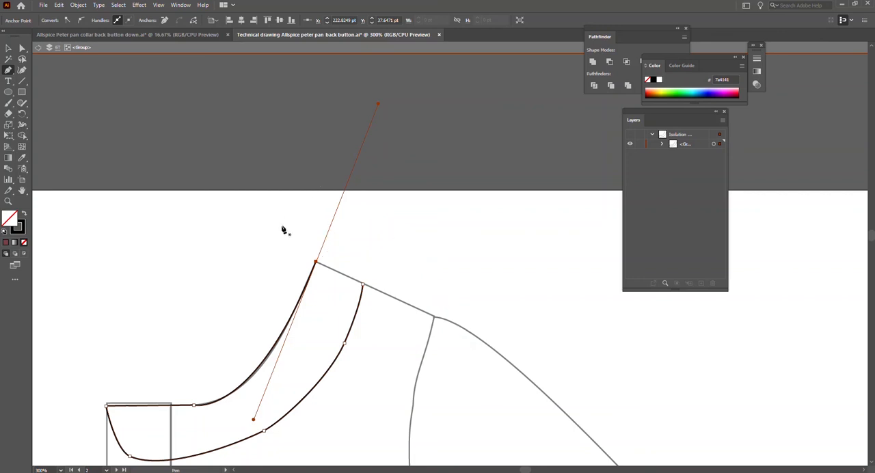
Join the collar path's two open end points along the shoulder seam to close the shape.
key("ctrl")
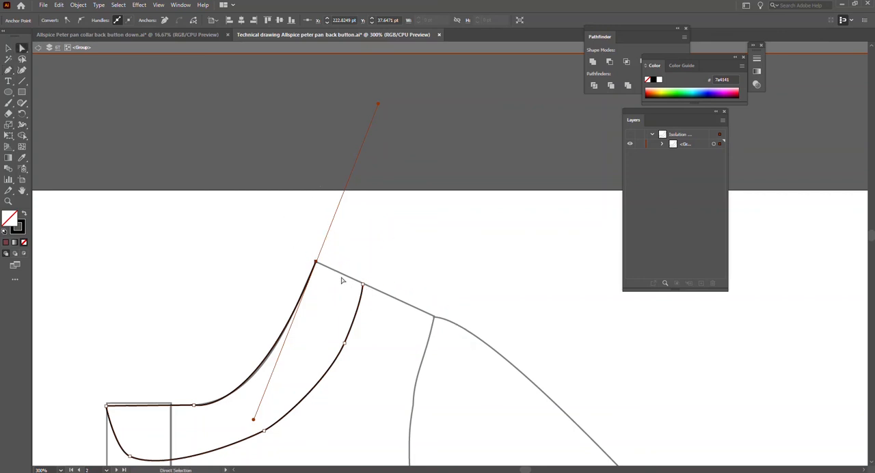
right_click(362, 285)
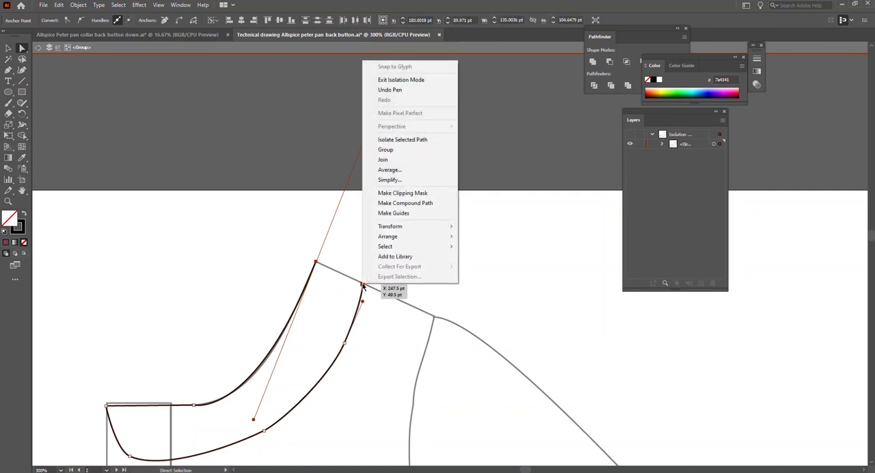
left_click(408, 166)
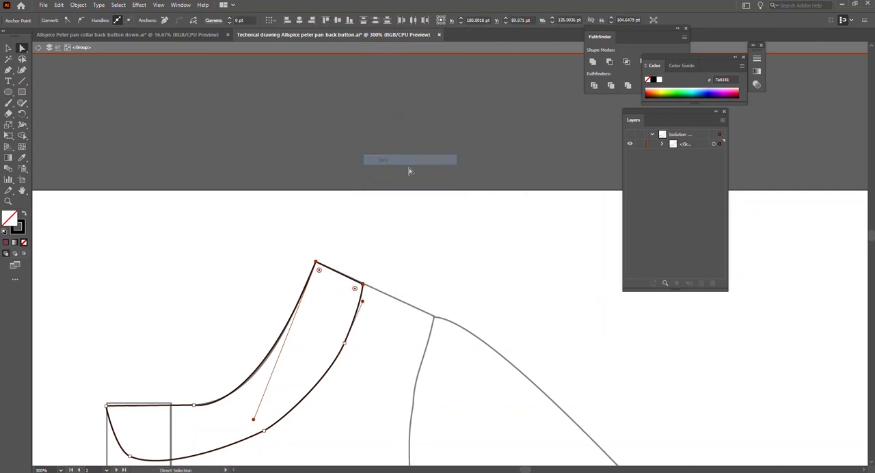
key("v")
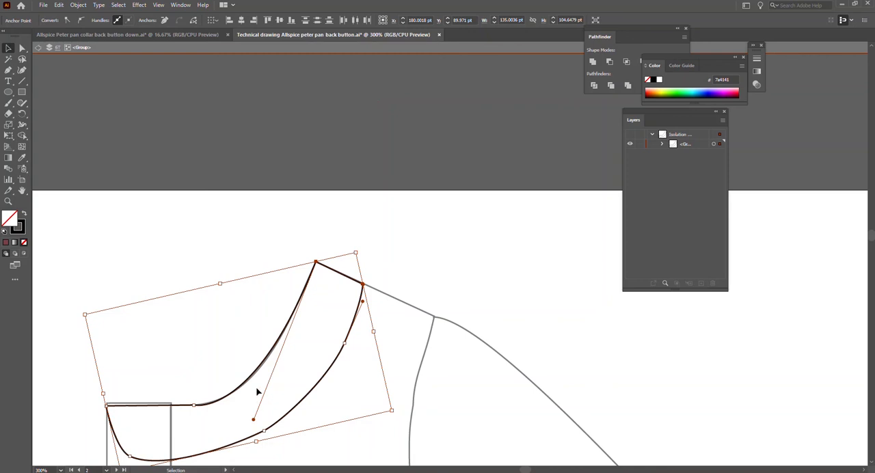
Nudge the two anchor points of the collar's straight front top edge up to line up with the placket's top edge.
scroll(205, 403, "down", 2)
scroll(146, 358, "up", 1, "alt")
key("a")
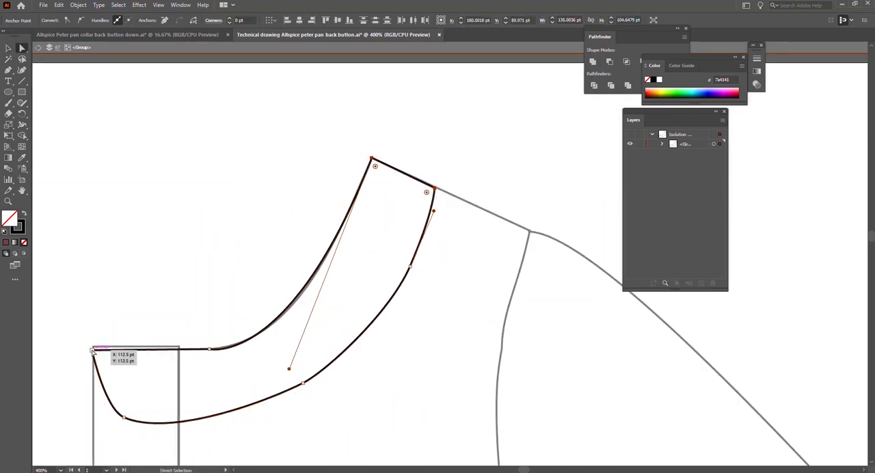
left_click(94, 351)
left_click(209, 350, "shift")
key("Up")
key("Up")
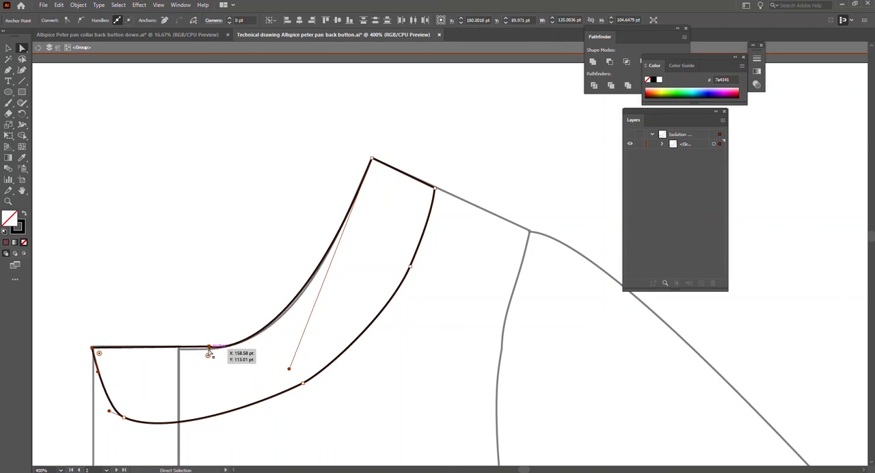
key("Down")
scroll(210, 353, "up", 1)
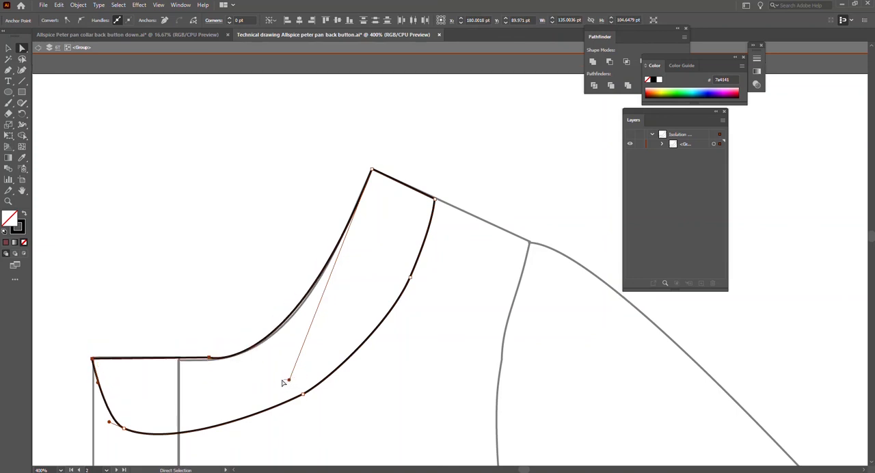
Try to convert the corner anchor where the neckline curve begins to a smooth point and reshape the curve with its handle.
left_click(290, 384)
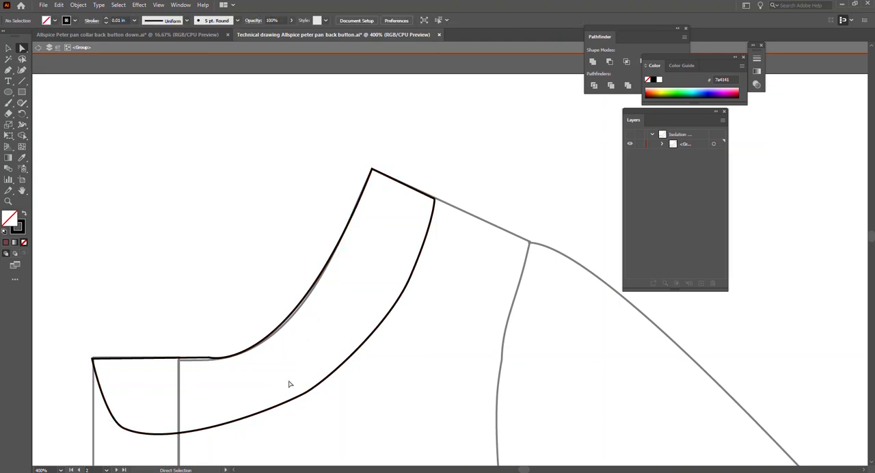
left_click(234, 356)
scroll(211, 379, "up", 3)
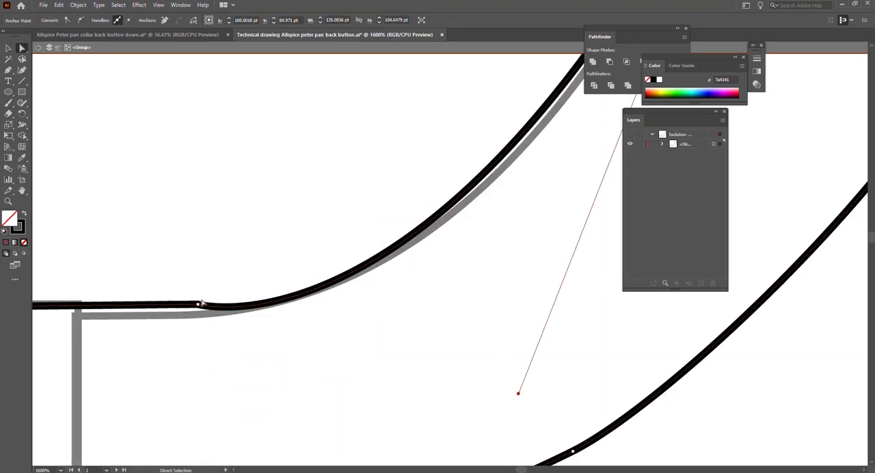
left_click(198, 305)
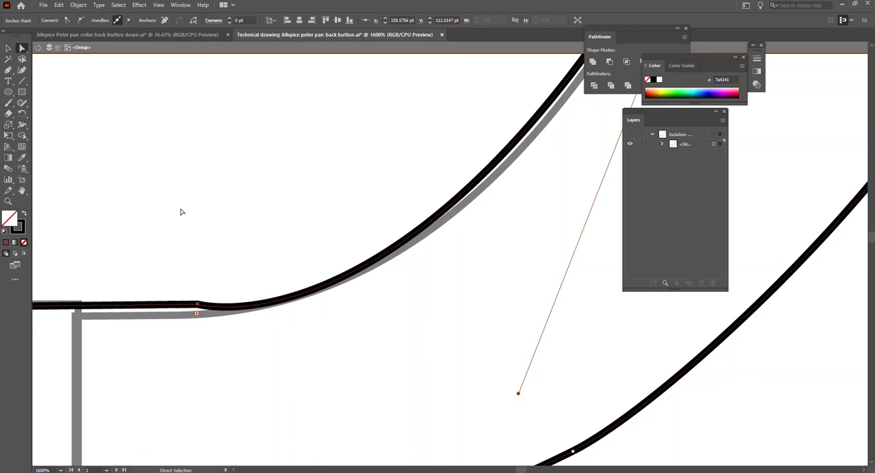
left_click(81, 20)
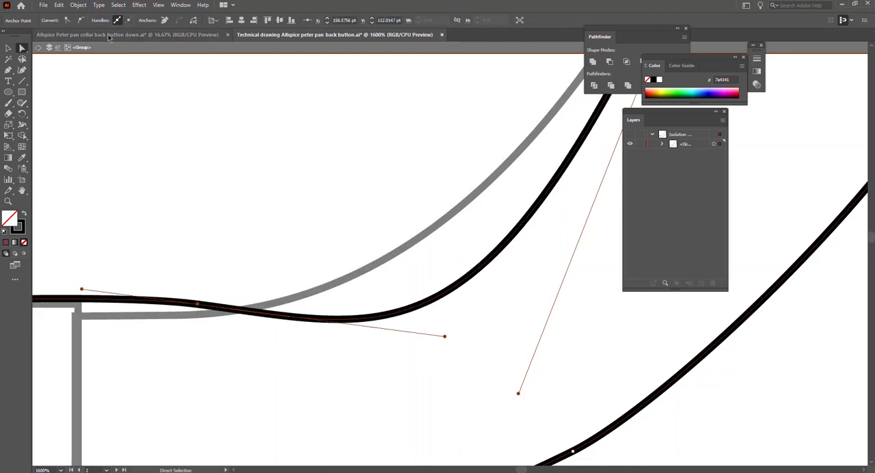
left_click_drag(444, 338, 266, 292)
key("ctrl+minus")
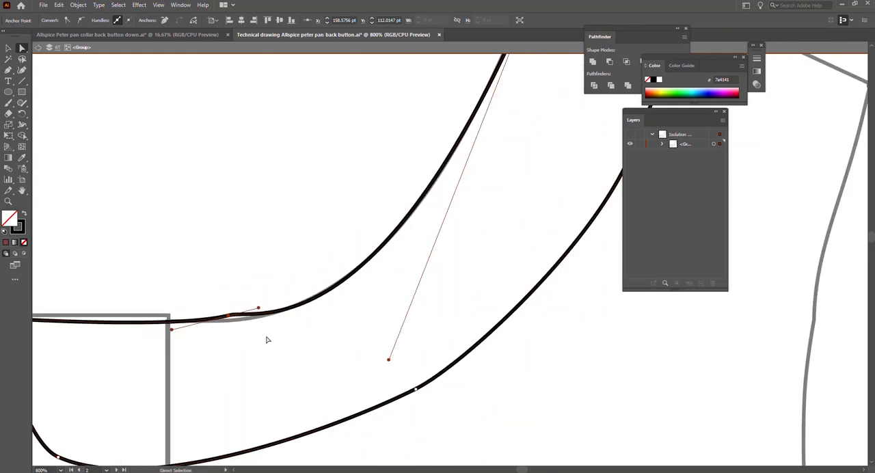
scroll(268, 367, "down", 2)
key("ctrl+z")
key("ctrl+z")
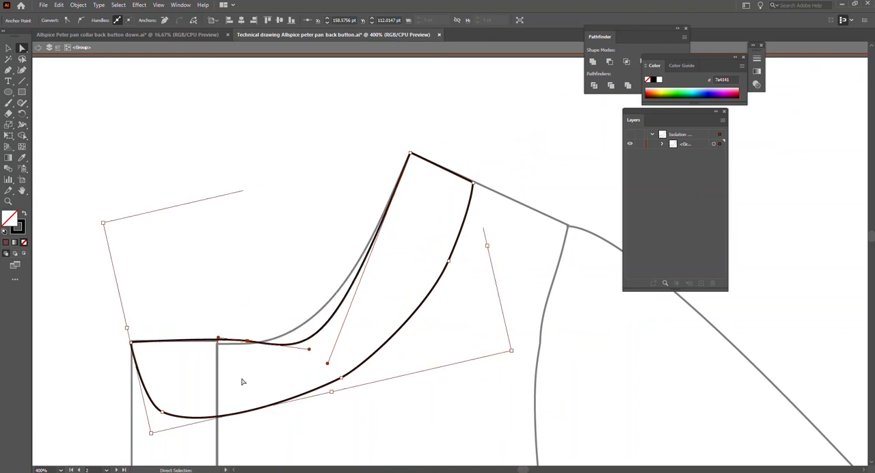
Move the neckline's corner anchor slightly down and towards the front, and shorten the neckline curve's handle from the shoulder point.
scroll(247, 355, "up", 3)
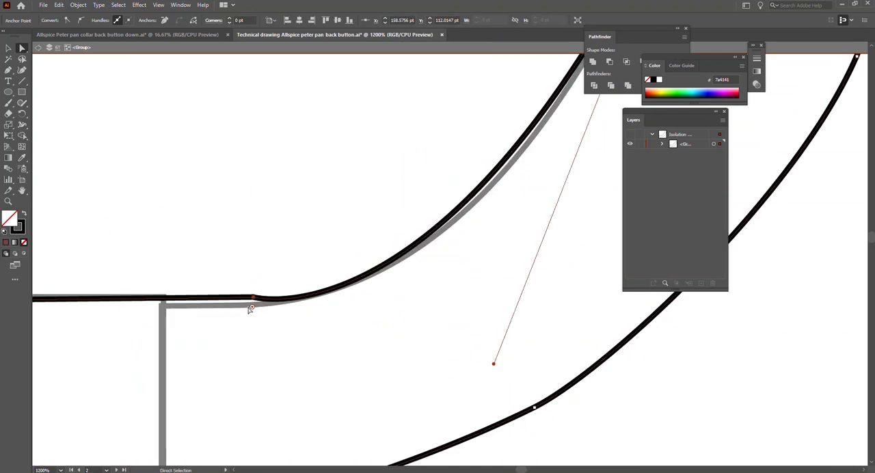
left_click_drag(252, 301, 237, 302)
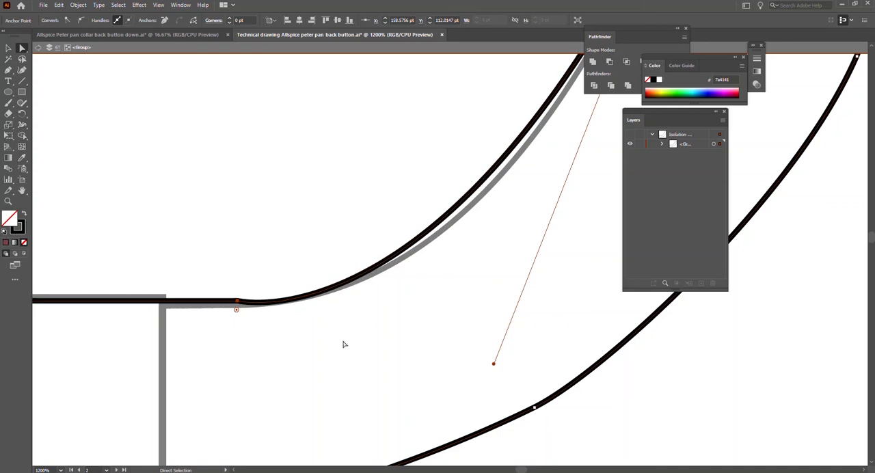
left_click_drag(492, 364, 508, 324)
scroll(458, 356, "down", 3)
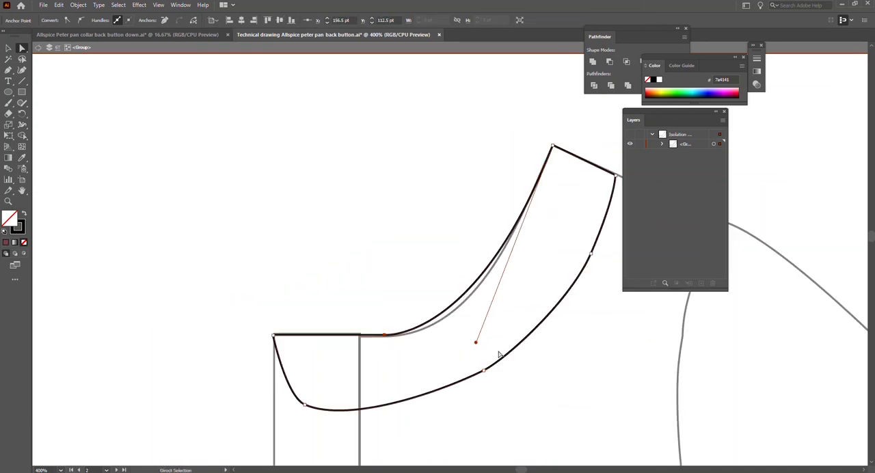
left_click(202, 297)
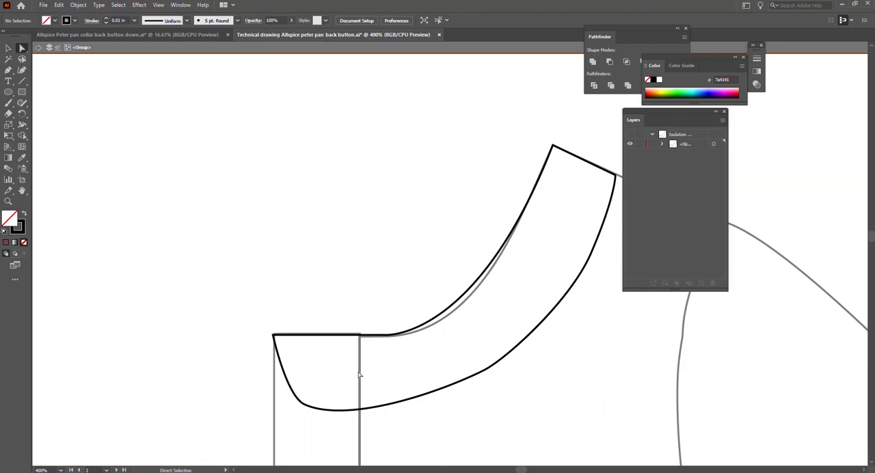
scroll(452, 332, "right", 2)
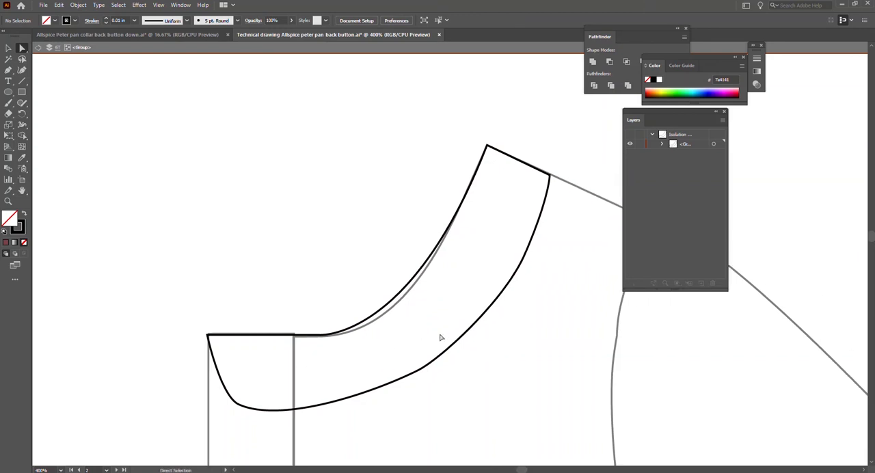
Apply the default white fill and black stroke to the closed collar shape, and exit isolation mode.
scroll(410, 347, "down", 1)
left_click(405, 376)
key("v")
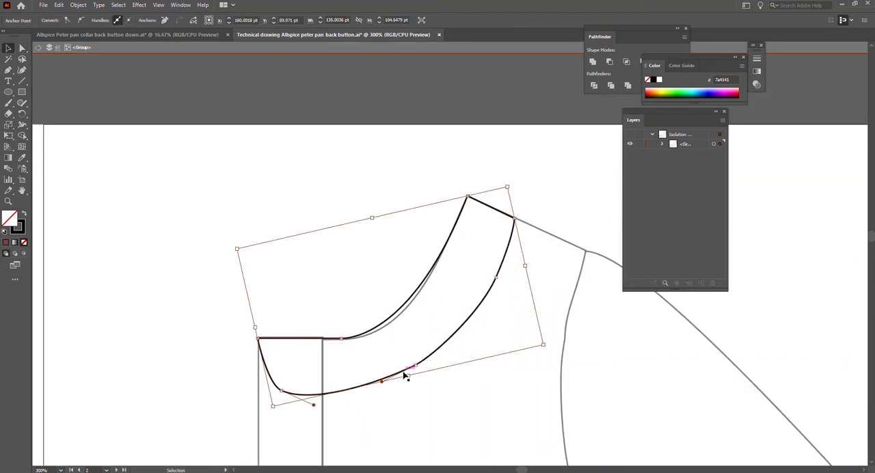
left_click(6, 244)
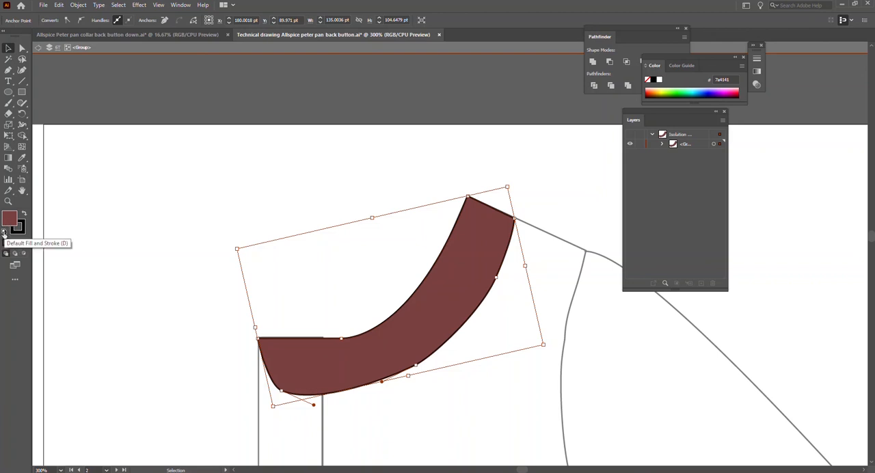
left_click(5, 233)
left_click(132, 348)
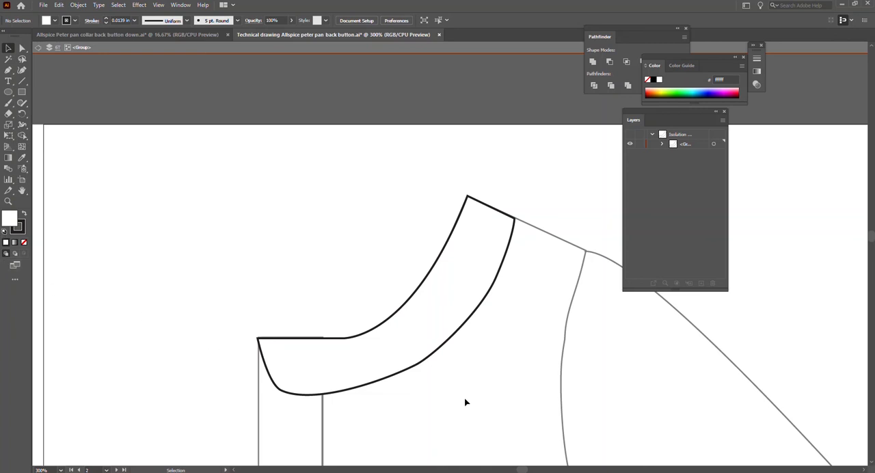
scroll(517, 376, "right", 1)
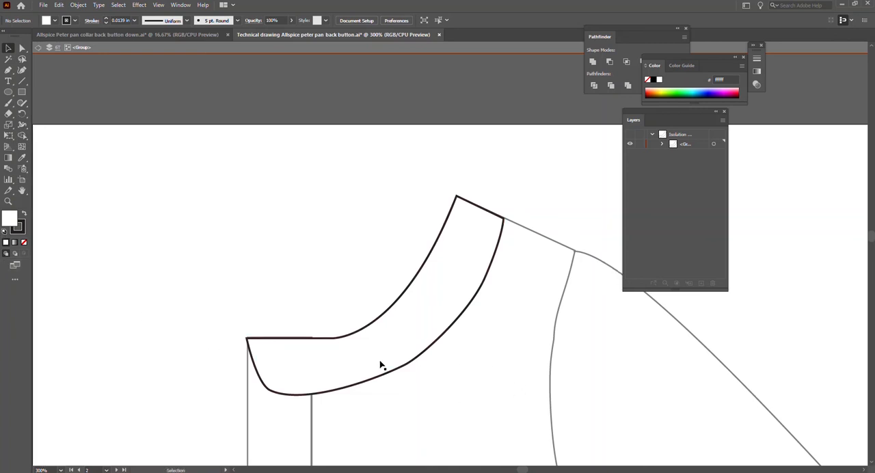
double_click(523, 286)
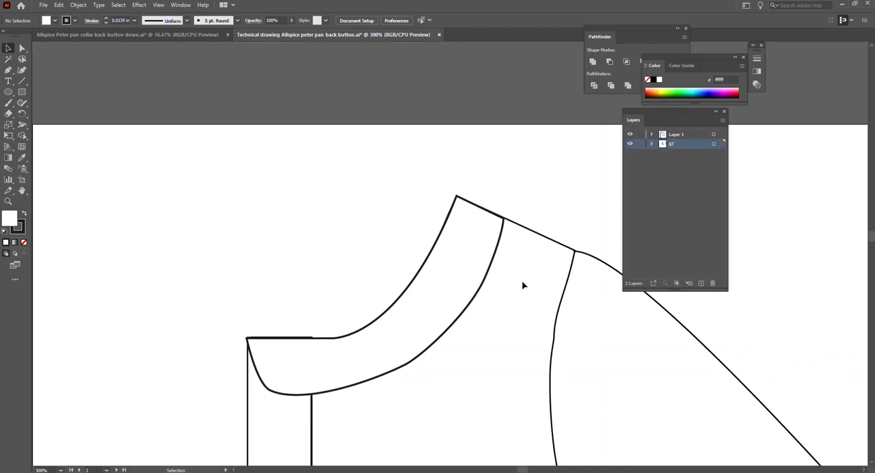
scroll(320, 407, "down", 1)
left_click(313, 395)
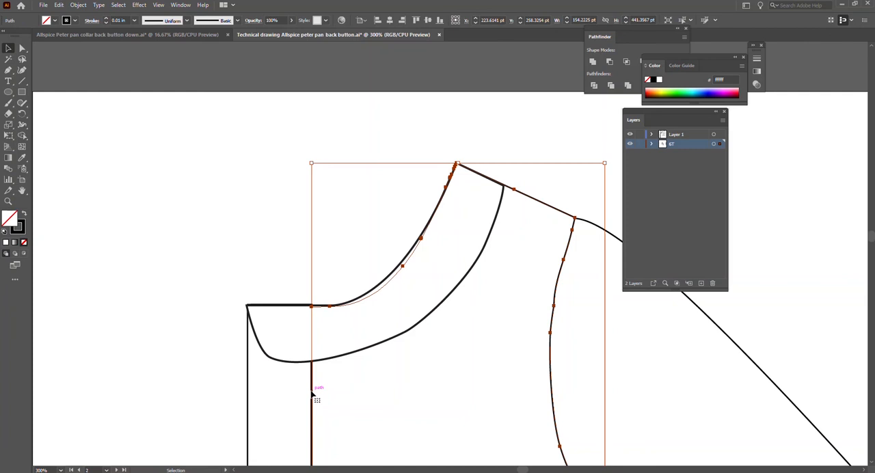
left_click(376, 291)
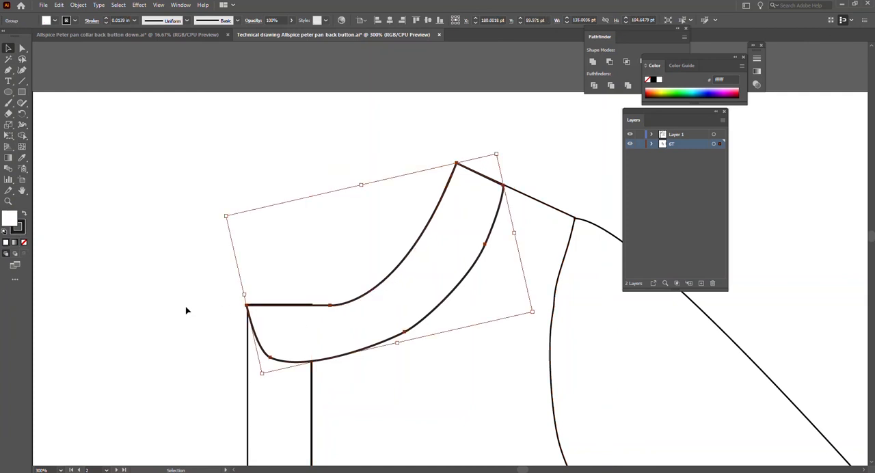
left_click(205, 311)
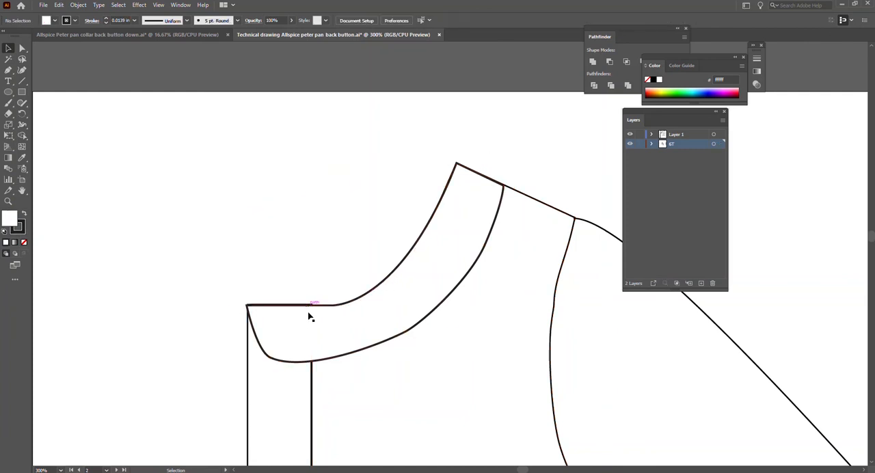
Shift the placket slightly down so its top edge lines up with the collar's straight top edge, and save the drawing.
scroll(305, 327, "up", 3)
scroll(311, 317, "down", 2)
left_click(326, 384)
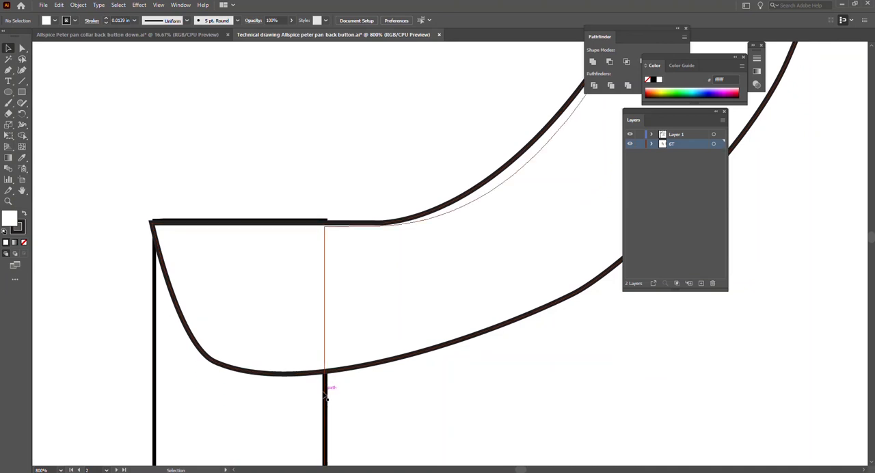
left_click(156, 397)
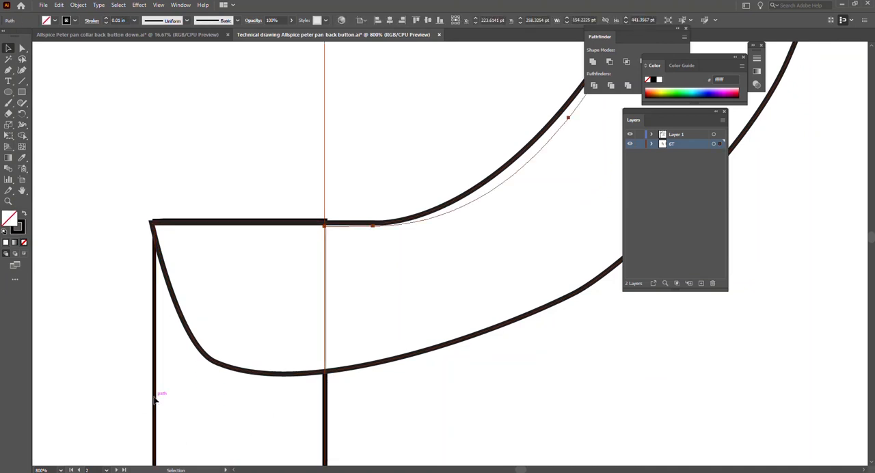
left_click_drag(239, 219, 240, 226)
left_click(287, 194)
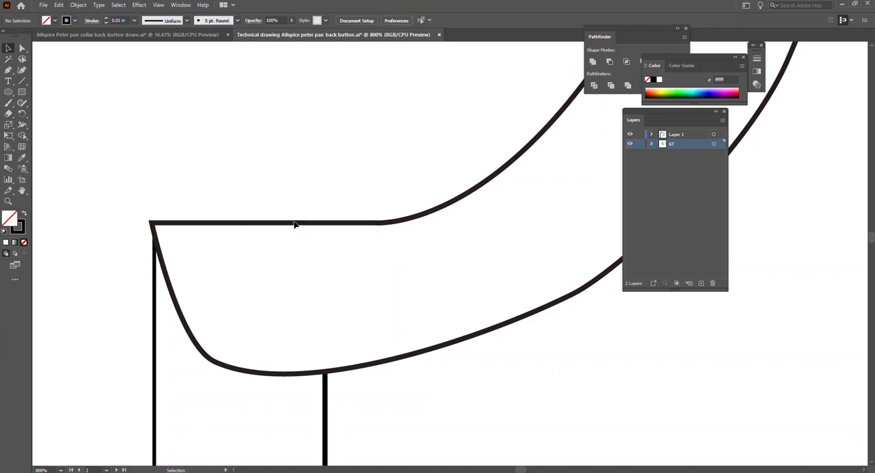
left_click(228, 225)
key("ctrl+0")
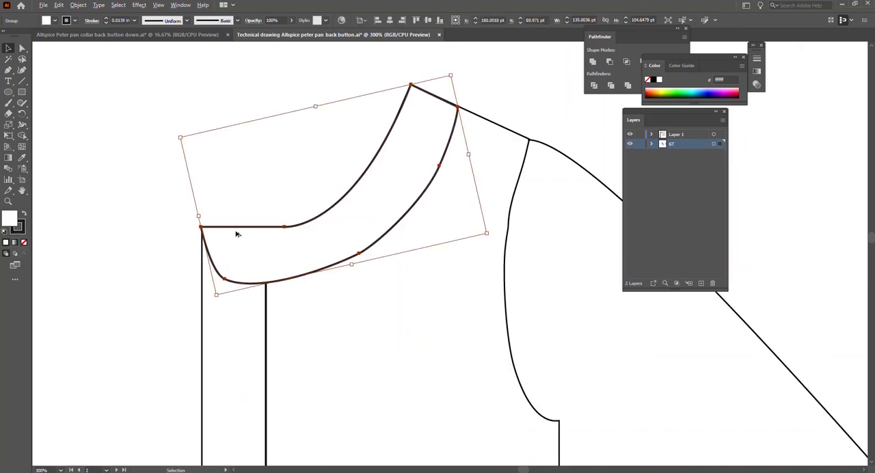
left_click(205, 276)
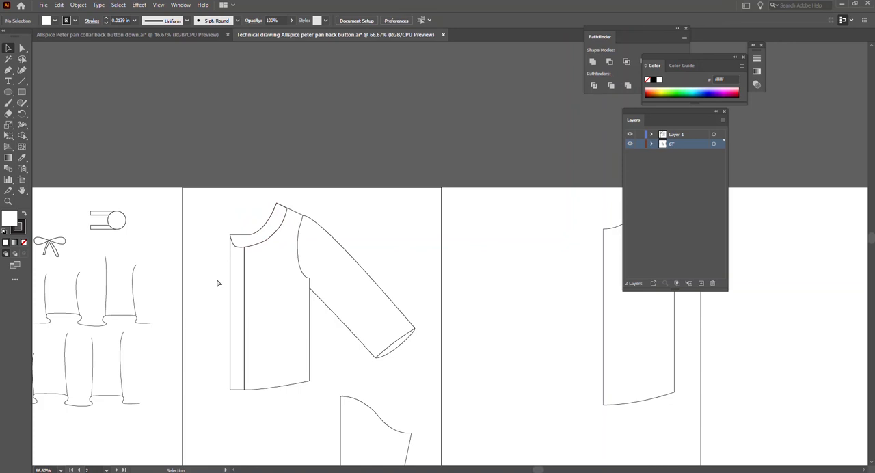
key("ctrl+s")
Move the back bodice piece onto the front bodice, matching the neck ends of their shoulder lines.
left_click_drag(608, 231, 257, 225)
scroll(276, 267, "up", 3)
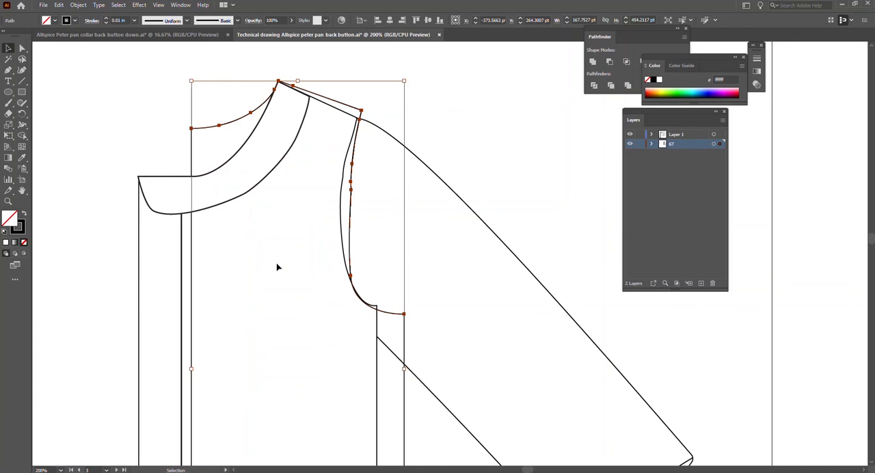
key("Left")
key("Down")
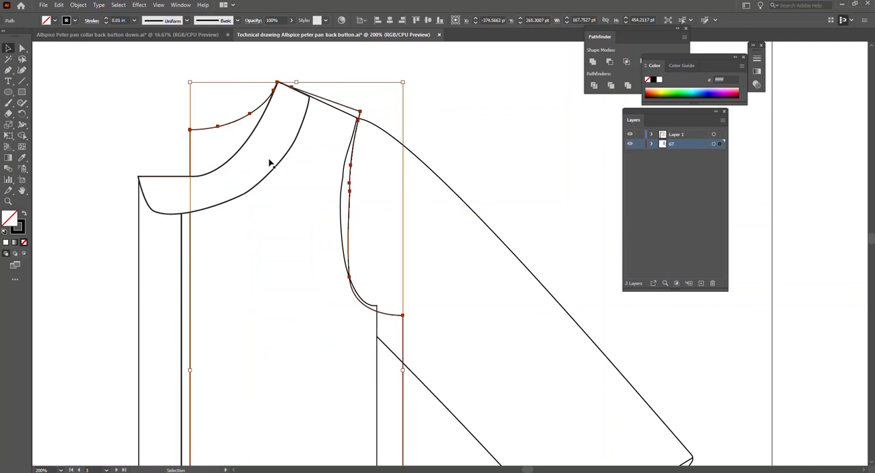
Move the back bodice's underarm and side hem anchor points inward and slightly up to match the front bodice's side seam.
scroll(406, 155, "down", 2)
scroll(405, 342, "down", 10)
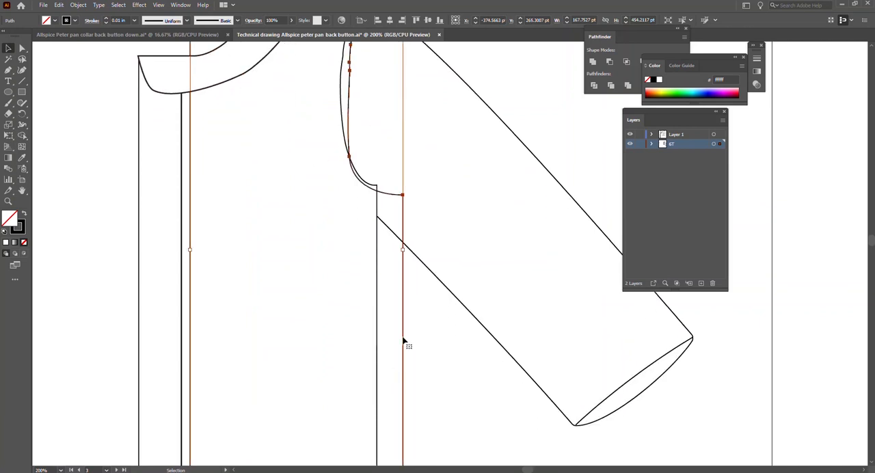
key("a")
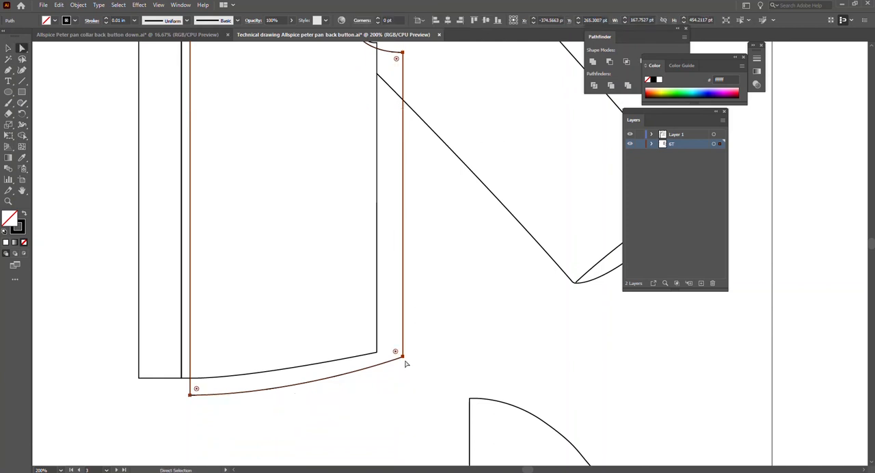
left_click(403, 356)
scroll(412, 180, "up", 3)
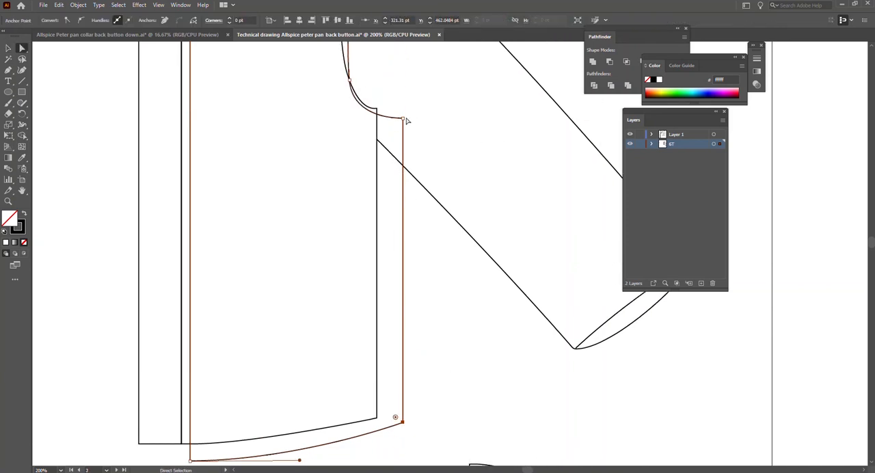
left_click_drag(403, 122, 376, 121)
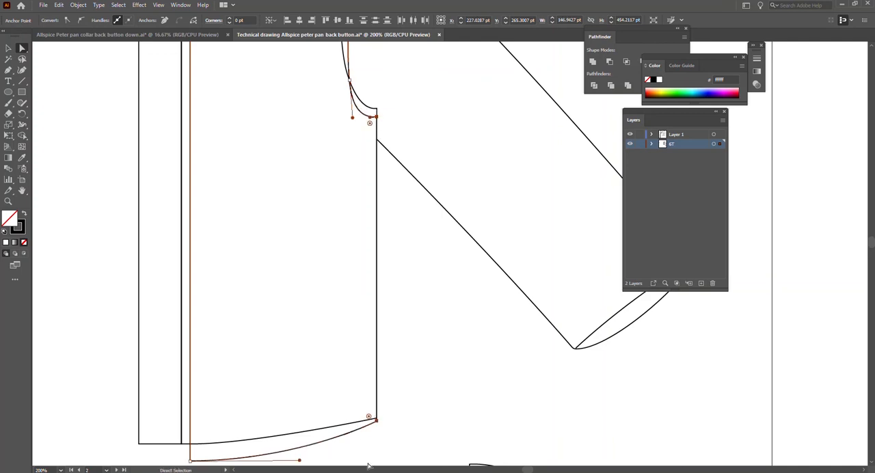
key("Up")
key("Up")
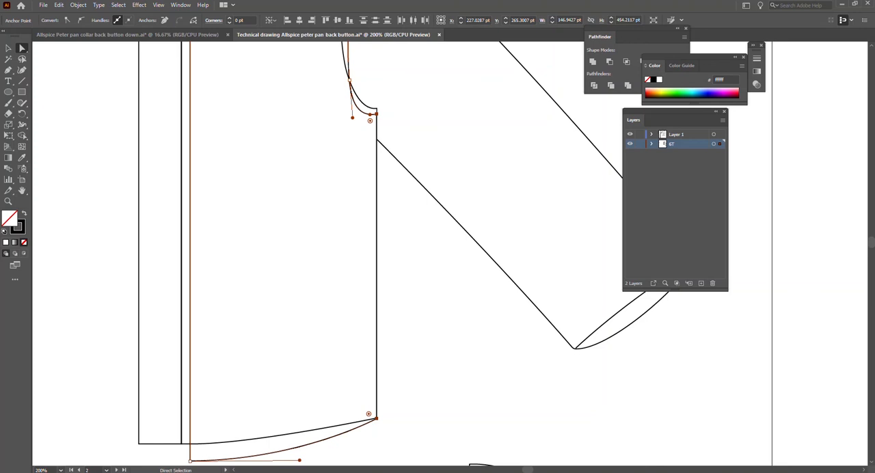
left_click(387, 244)
scroll(395, 285, "down", 2)
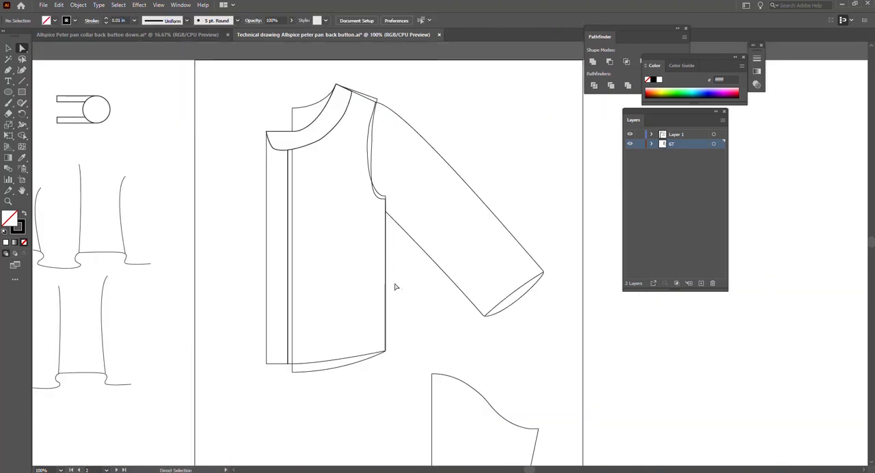
Send the back bodice piece to the back of the stacking order.
left_click(376, 199)
key("v")
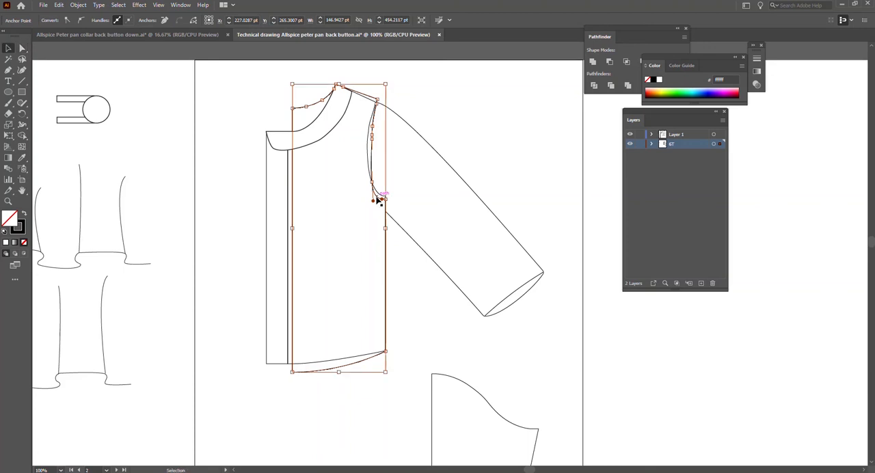
left_click(280, 110)
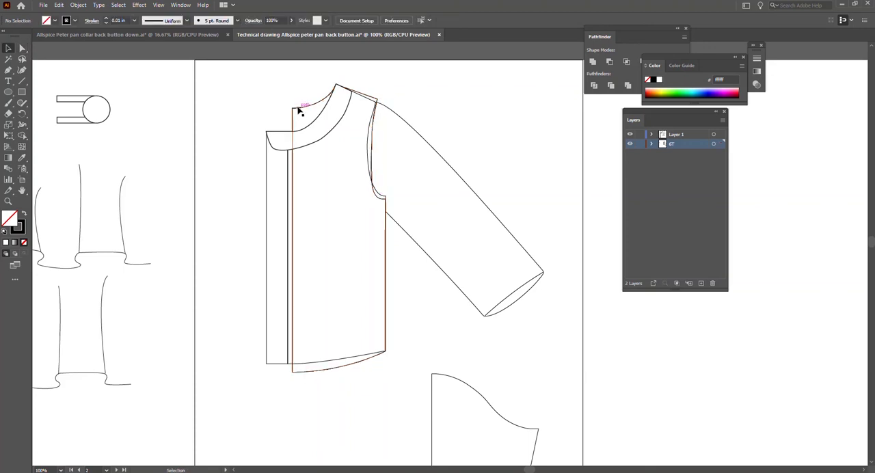
left_click(295, 108)
right_click(298, 109)
left_click(274, 130)
left_click(307, 108)
right_click(306, 107)
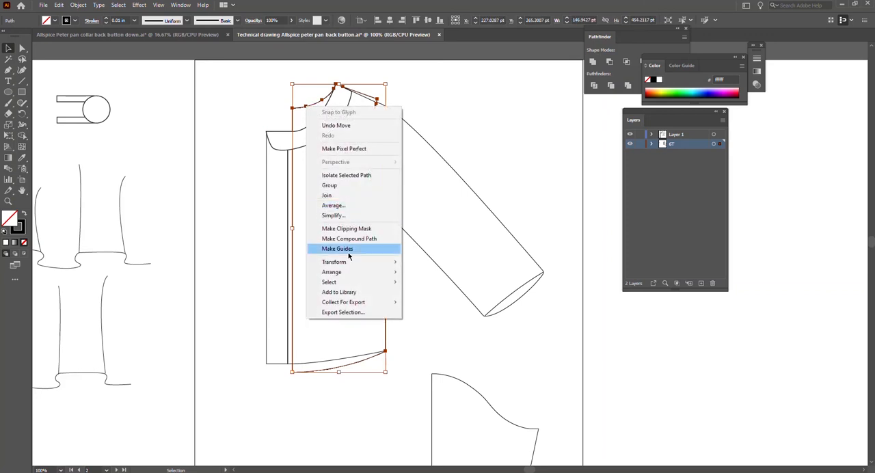
mouse_move(399, 273)
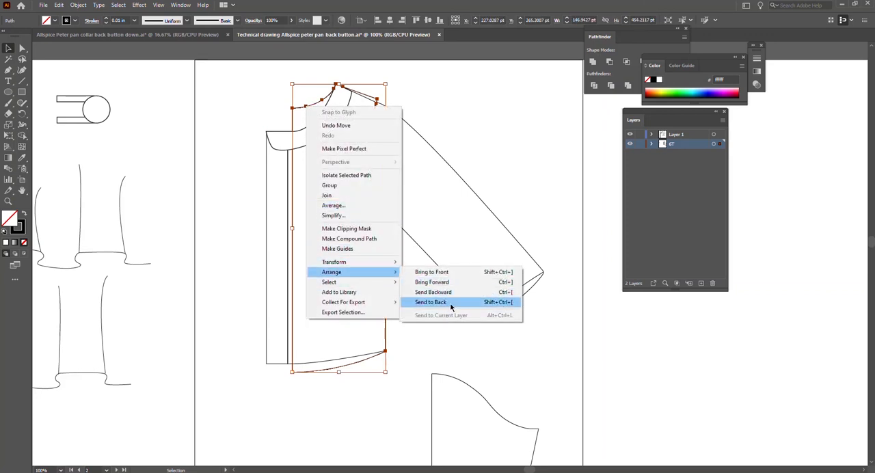
left_click(494, 302)
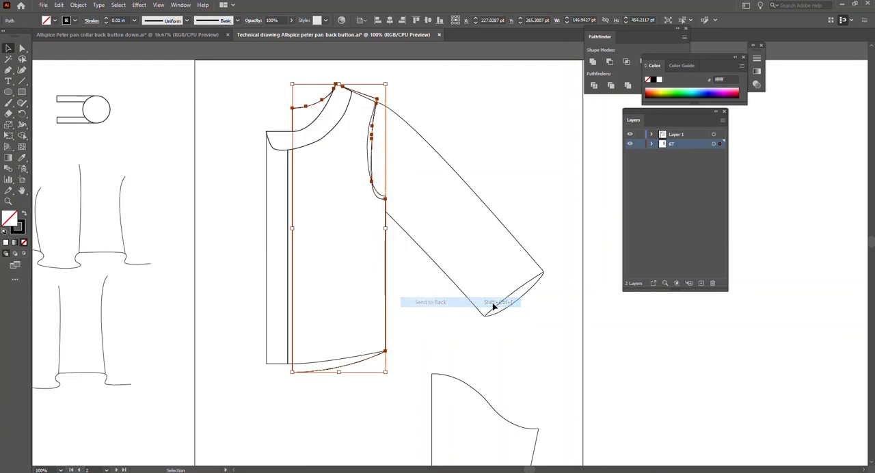
left_click(226, 182)
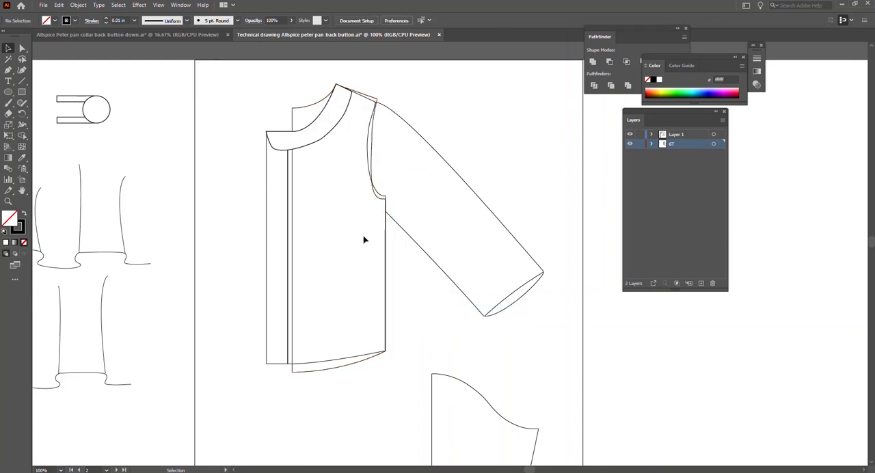
Apply a solid white fill to the front bodice and to the sleeve.
left_click(306, 366)
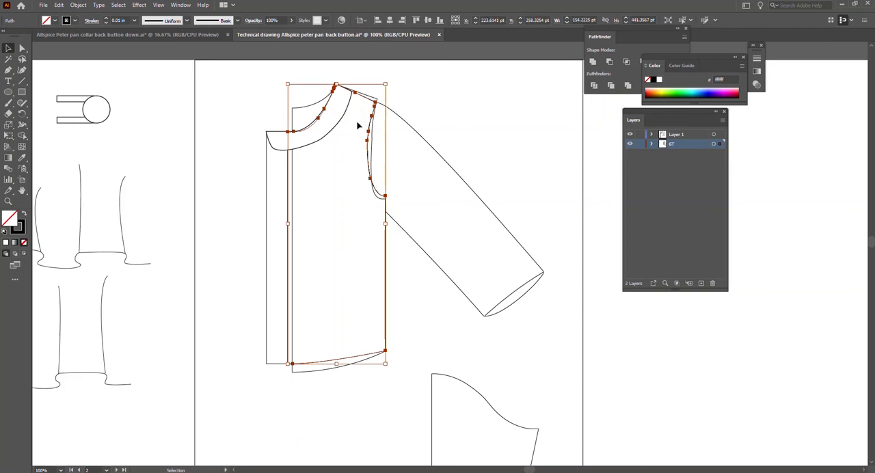
left_click(5, 244)
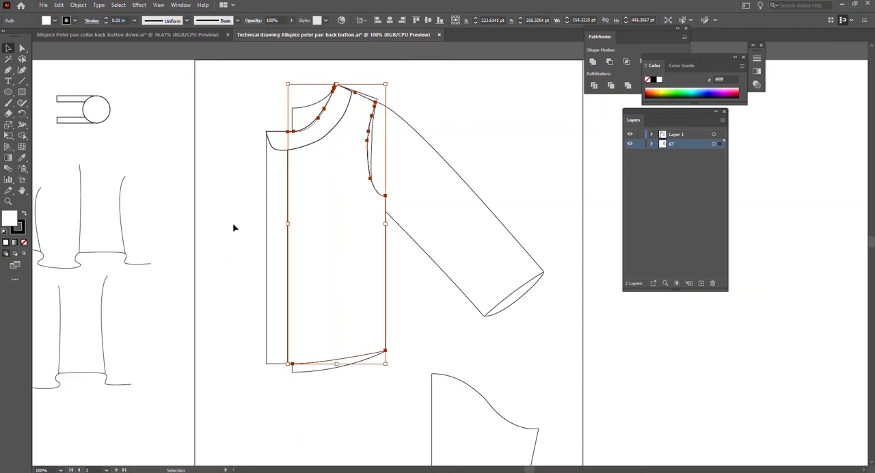
left_click(381, 150)
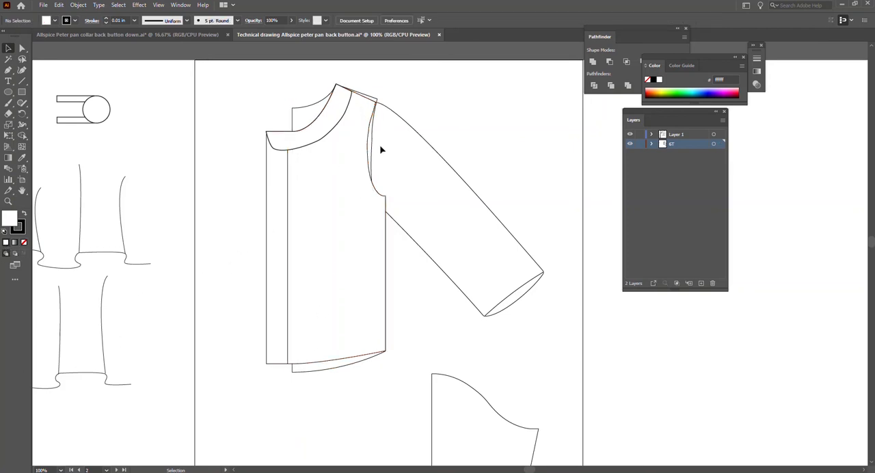
left_click(410, 124)
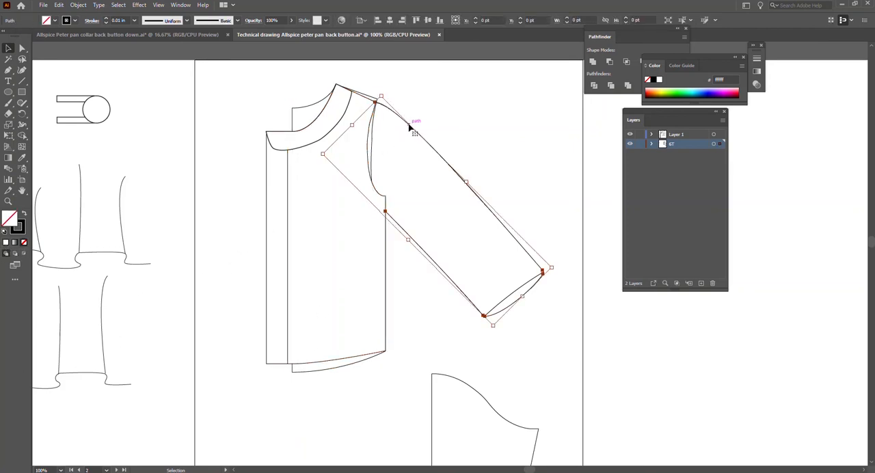
left_click(5, 242)
left_click(424, 286)
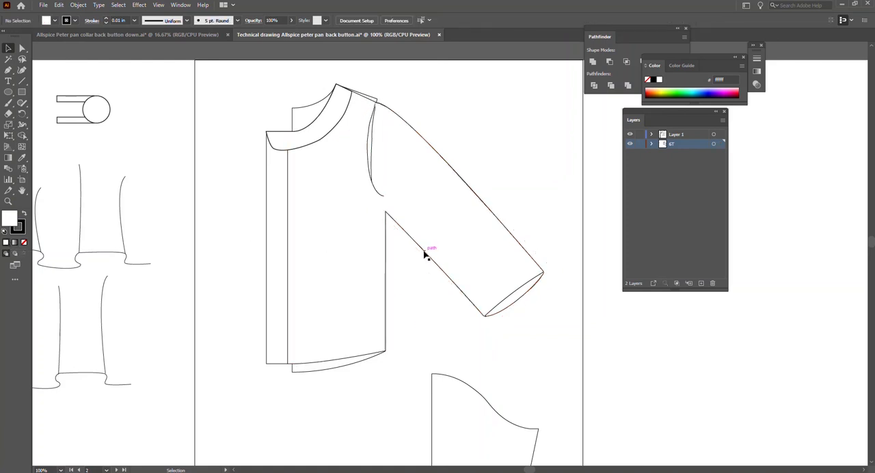
Send the white-filled sleeve backward so it sits behind the front bodice.
left_click(424, 253)
right_click(423, 254)
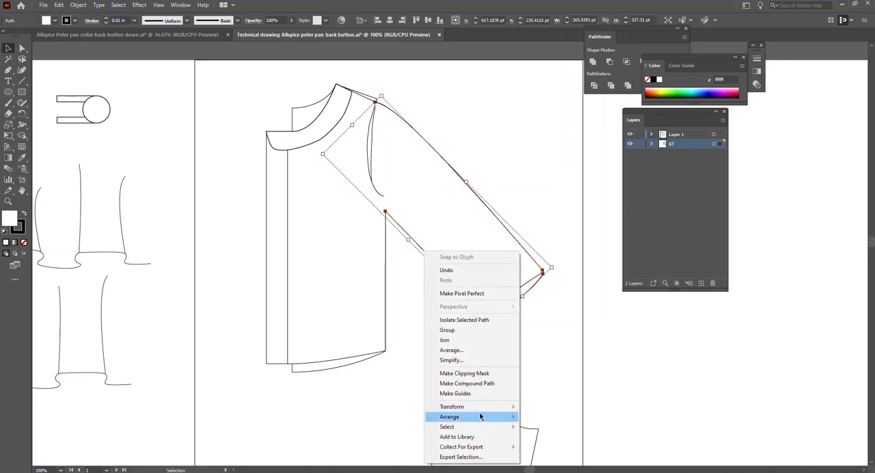
mouse_move(481, 416)
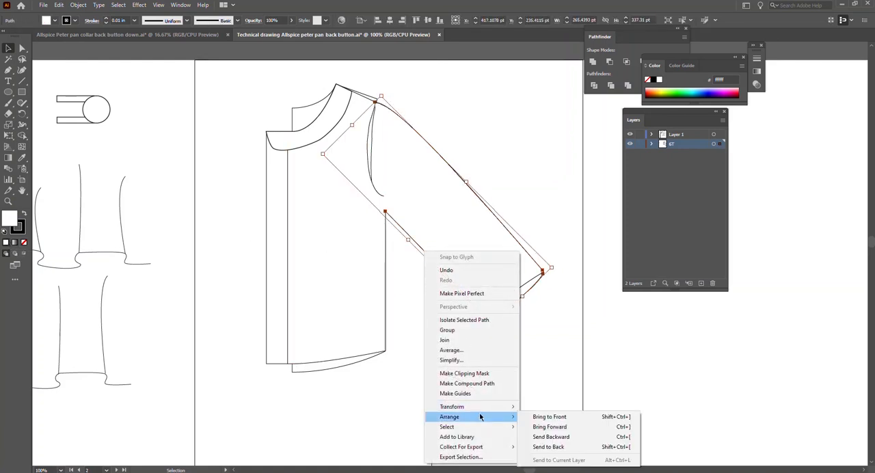
left_click(557, 441)
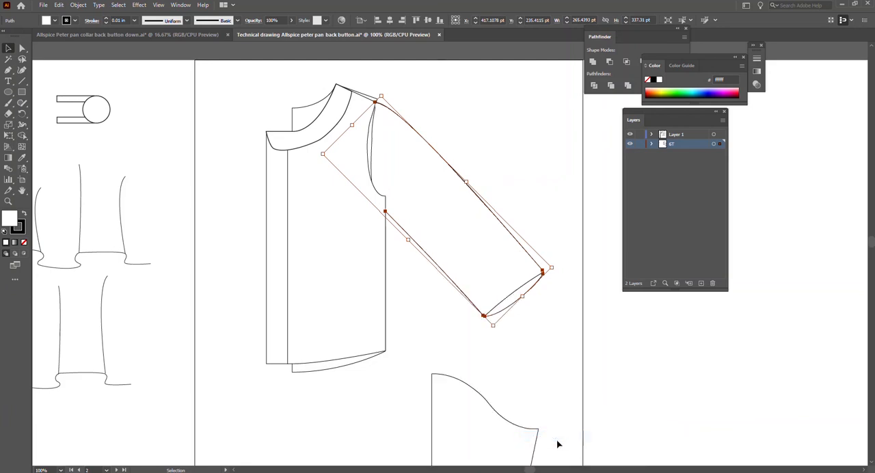
left_click(246, 217)
left_click(372, 151)
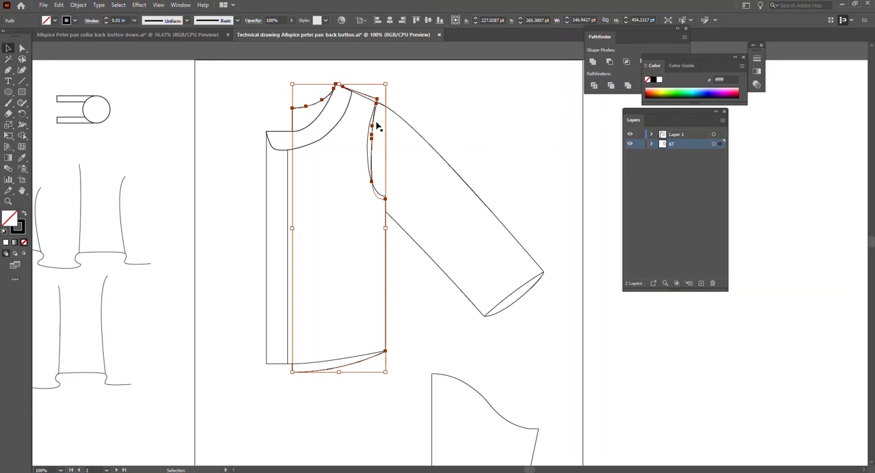
left_click(436, 151)
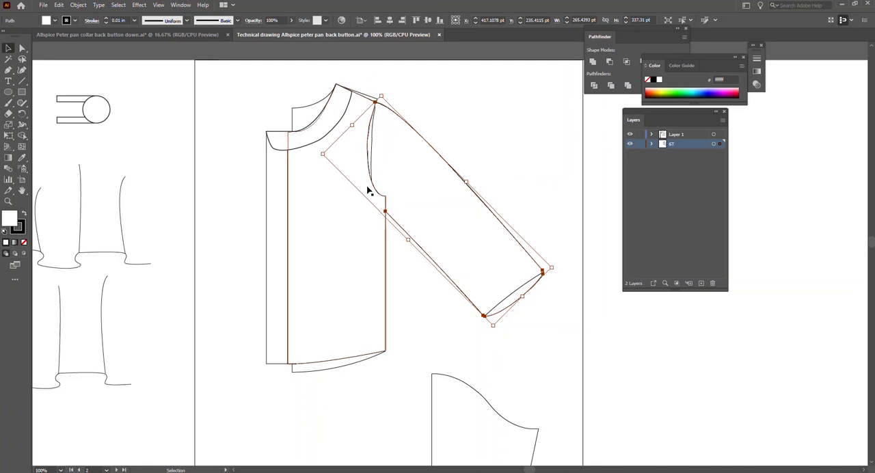
left_click(372, 157)
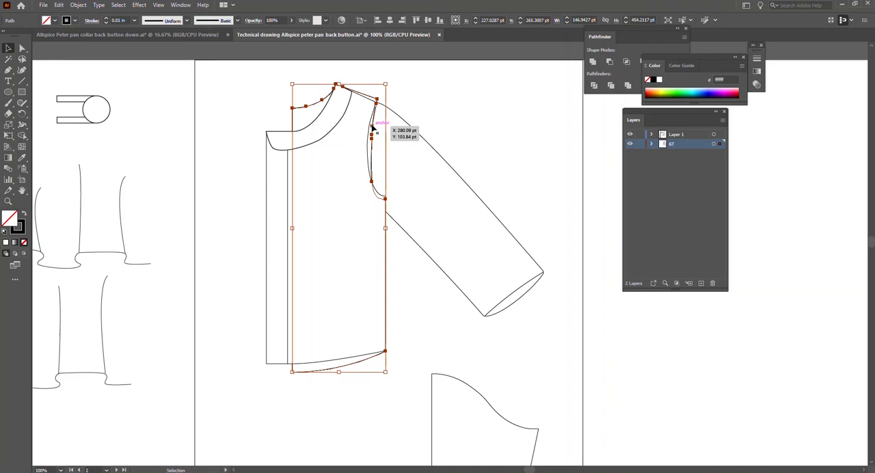
left_click(256, 107)
Duplicate the back bodice piece and place the copy on the artboard beside the assembled garment.
left_click(297, 113)
key("ctrl+c")
key("ctrl+v")
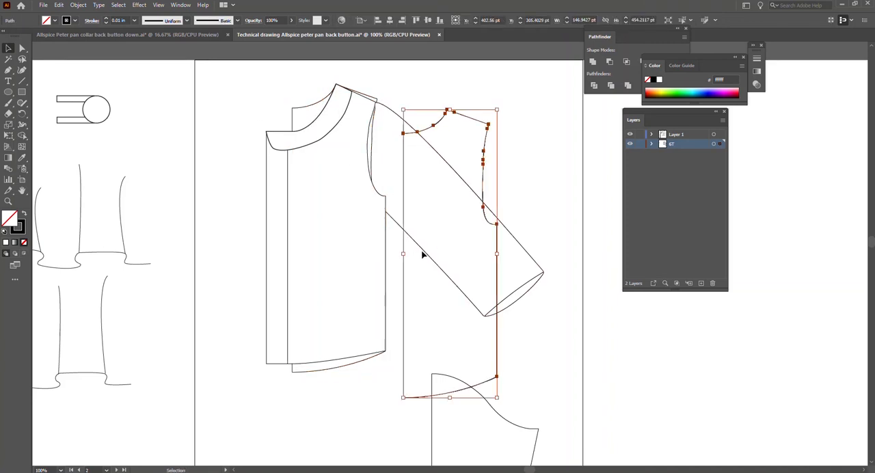
left_click_drag(482, 185, 806, 185)
left_click(239, 206)
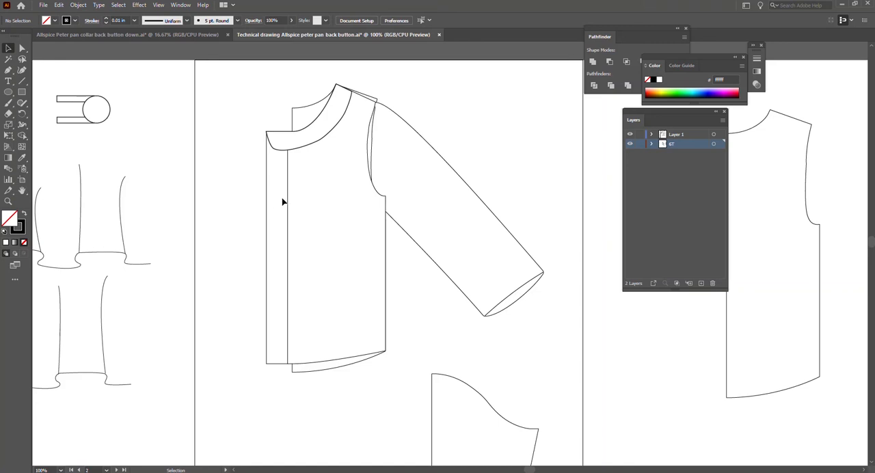
Move the narrow rectangular placket strip off the front bodice and onto the back bodice copy.
left_click_drag(266, 205, 736, 223)
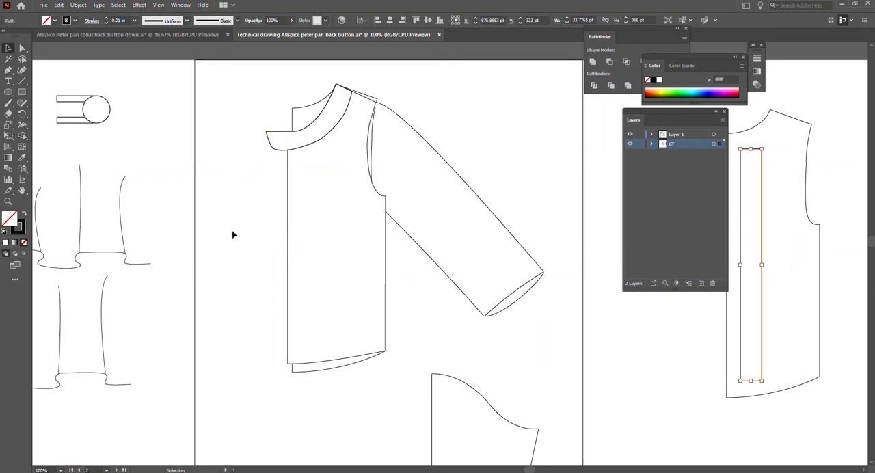
Try to shift the front-end anchor points of the collar onto the bodice's centre front line.
left_click(289, 154)
scroll(314, 141, "up", 3)
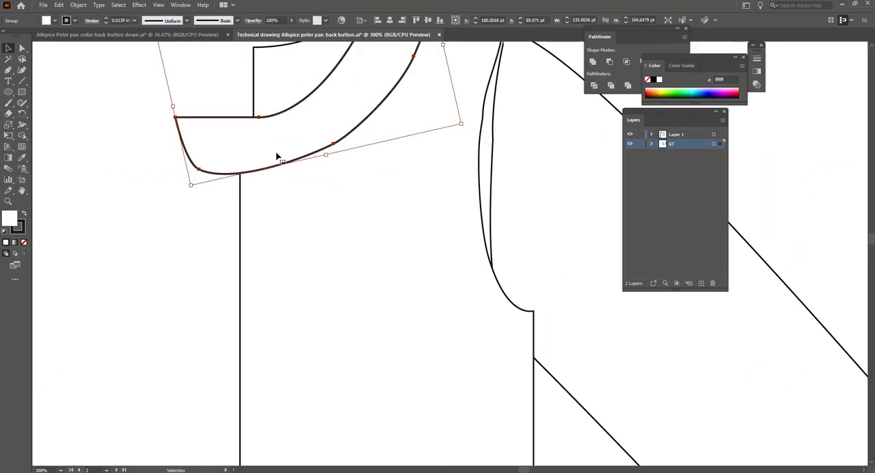
scroll(278, 152, "up", 3)
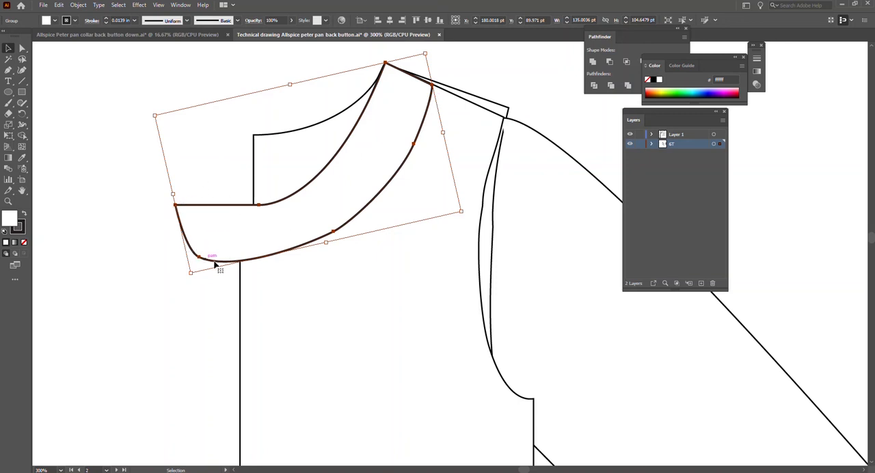
key("a")
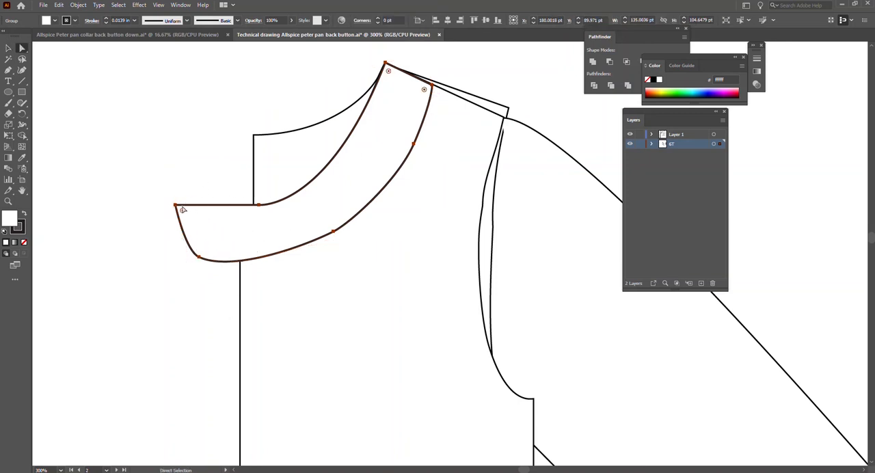
left_click(176, 206)
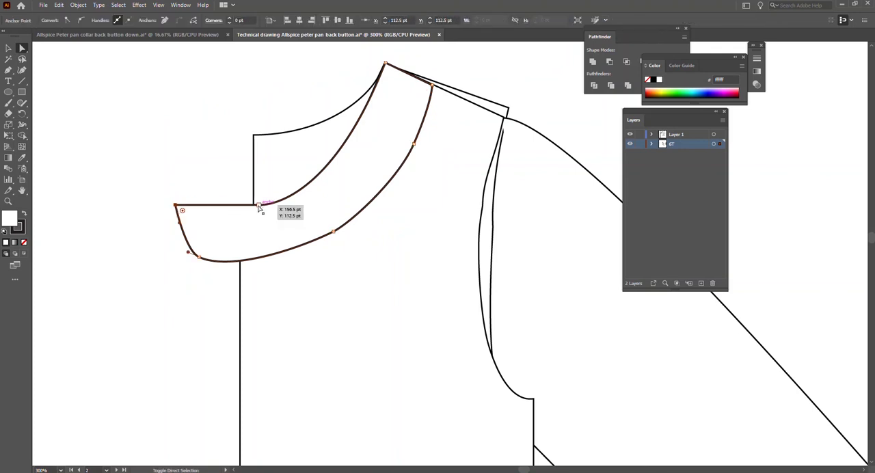
left_click_drag(202, 258, 238, 261)
key("ctrl+z")
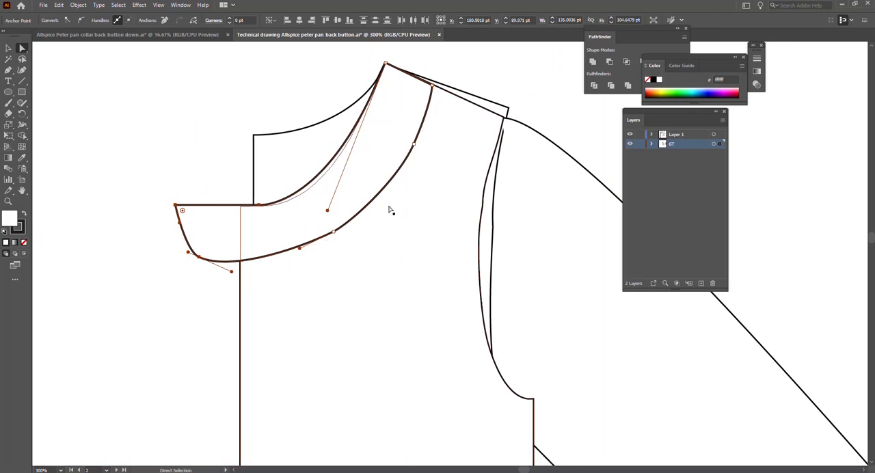
Move the collar so its front corner meets the bodice's centre front corner, and shift its inner neckline anchor onto the bodice neckline.
key("v")
left_click_drag(374, 205, 431, 207)
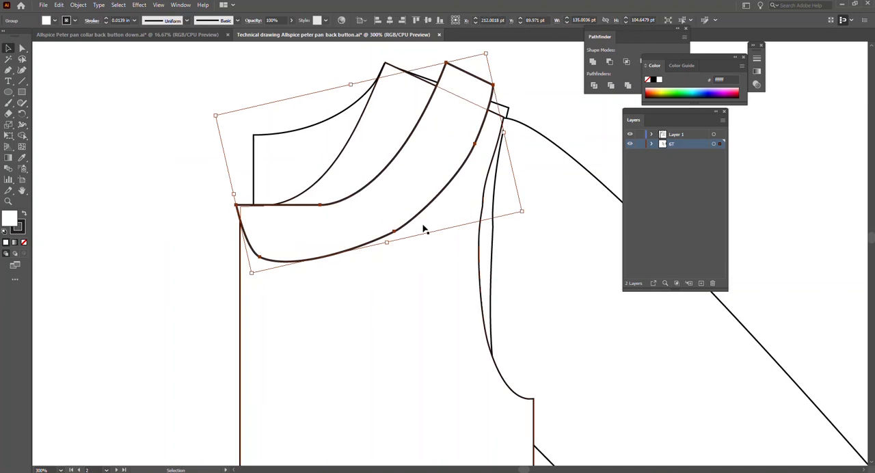
left_click_drag(290, 209, 294, 211)
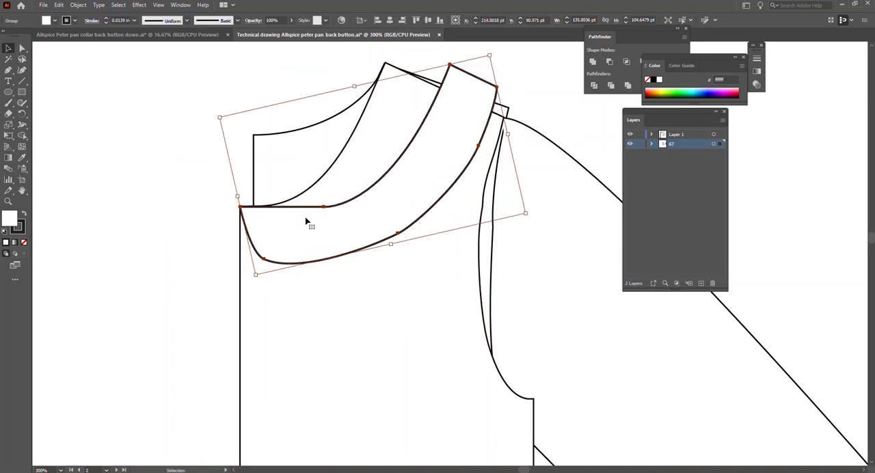
key("a")
left_click_drag(327, 209, 272, 209)
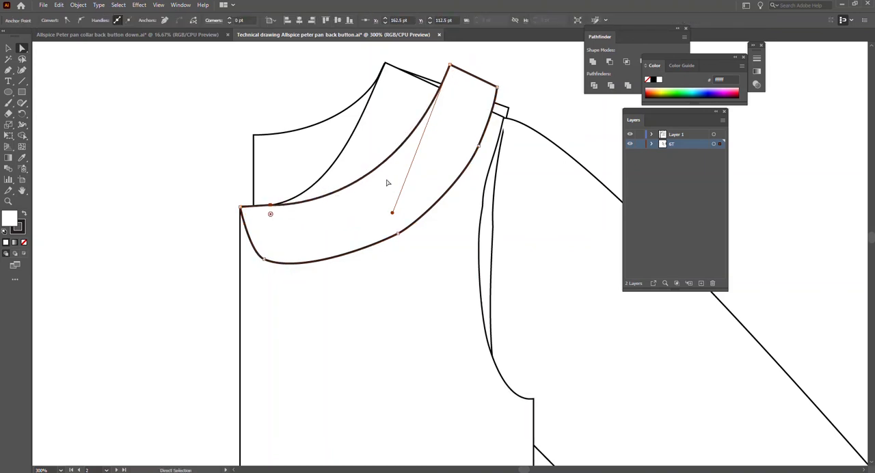
Try to rotate only the collar's shoulder-end anchor points about its front corner.
left_click(451, 65)
left_click(497, 87, "shift")
left_click(479, 146, "shift")
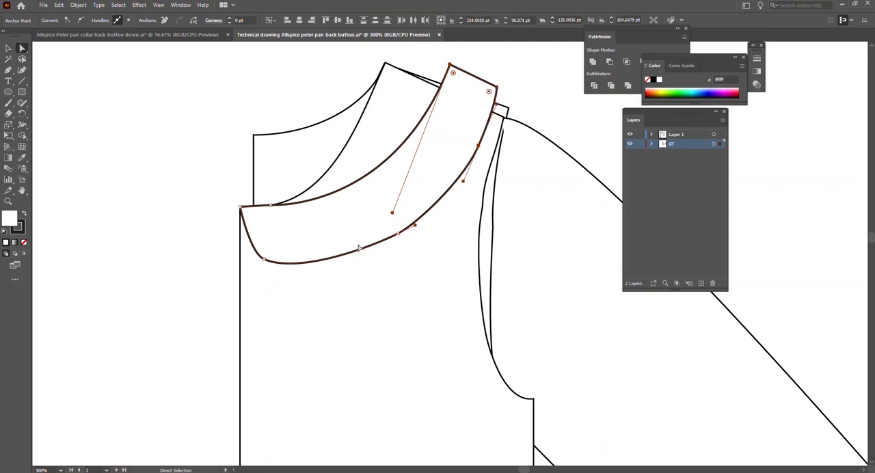
key("v")
key("r")
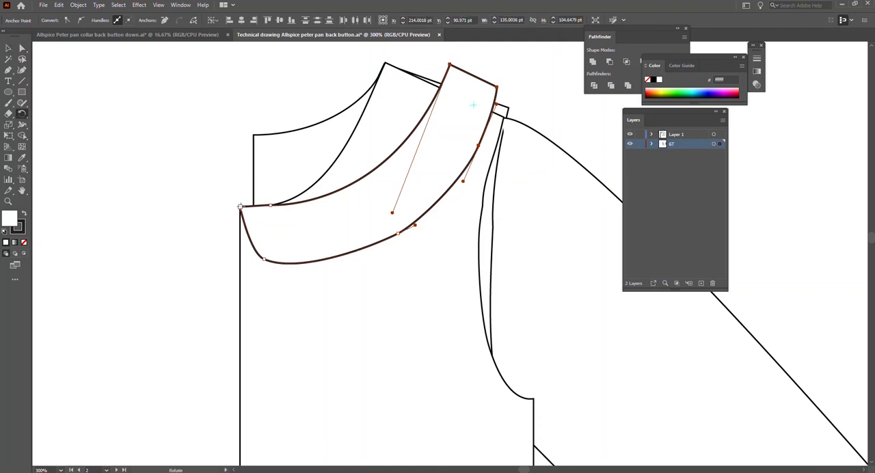
left_click_drag(497, 90, 434, 84)
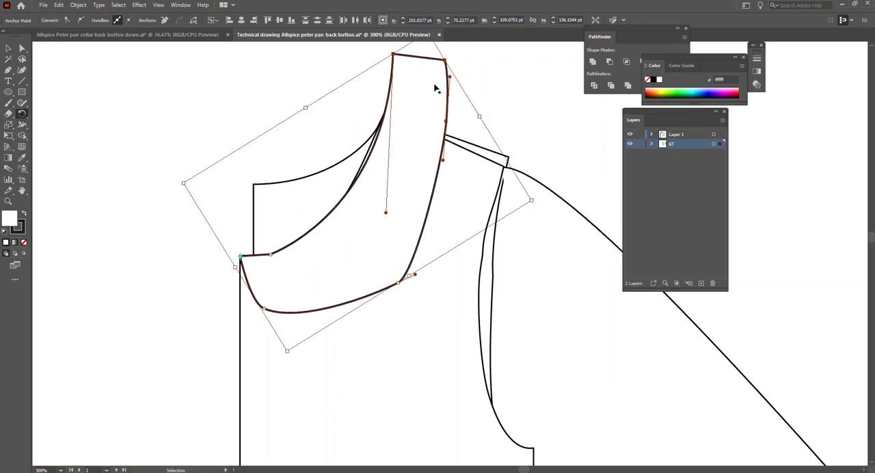
key("ctrl+z")
key("v")
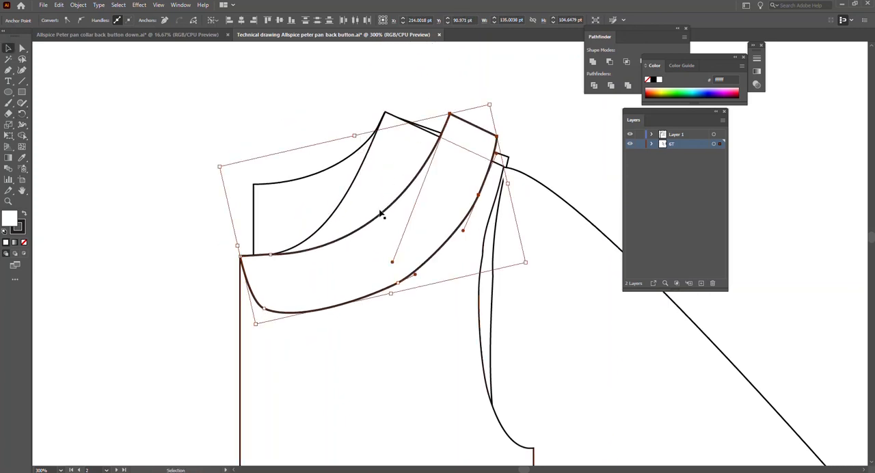
Rotate the whole collar about its front corner until its inner edge lies near the bodice neckline.
left_click(164, 360)
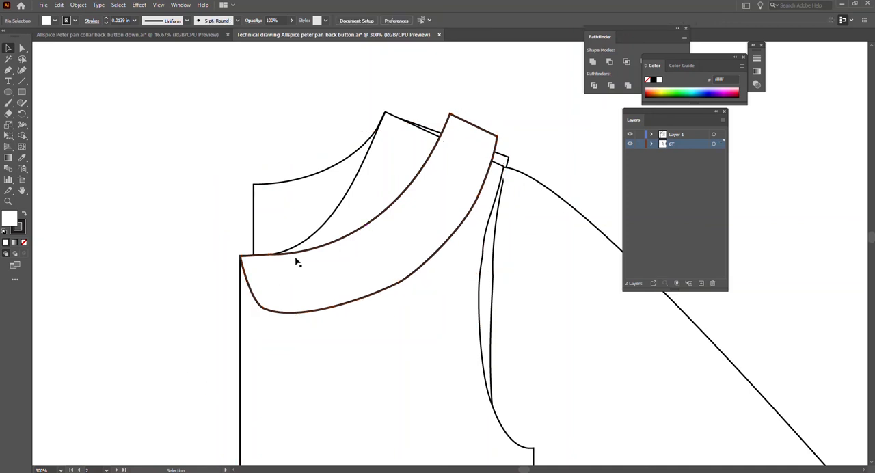
left_click(307, 255)
key("r")
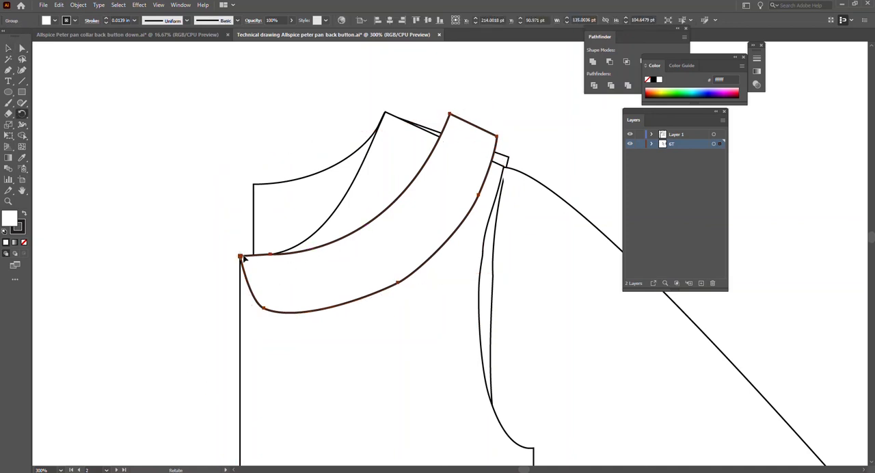
left_click_drag(499, 141, 412, 93)
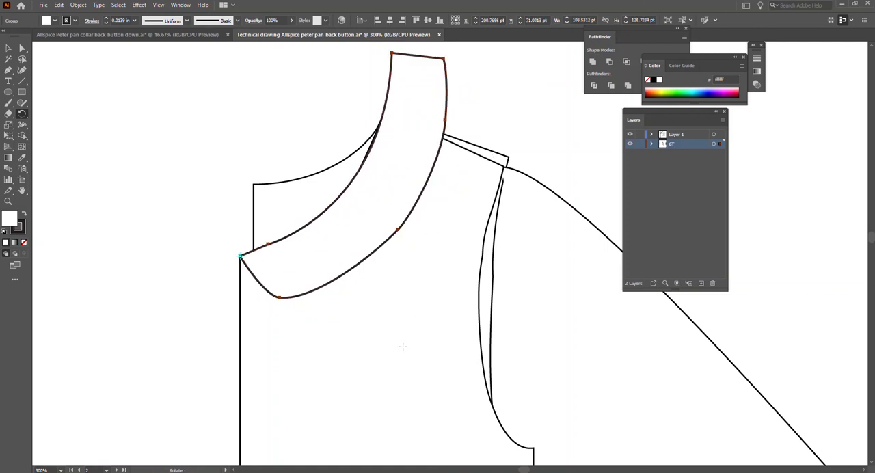
key("v")
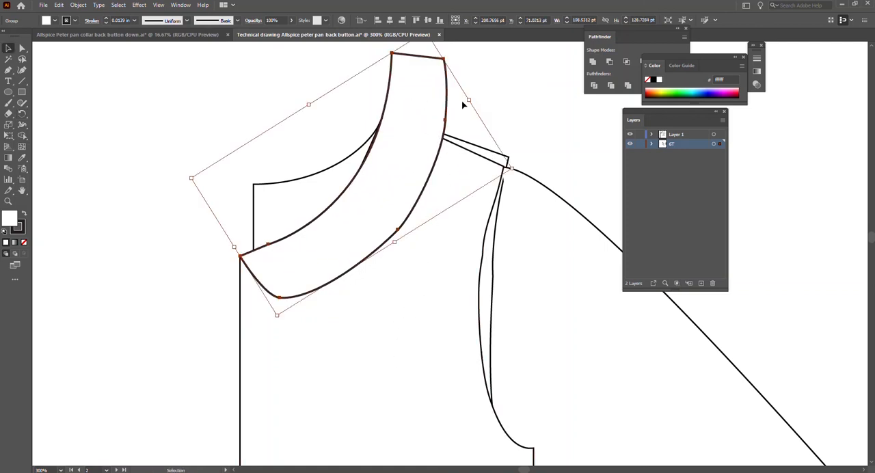
Try to delete the anchor point on the collar's outer edge near the shoulder.
key("a")
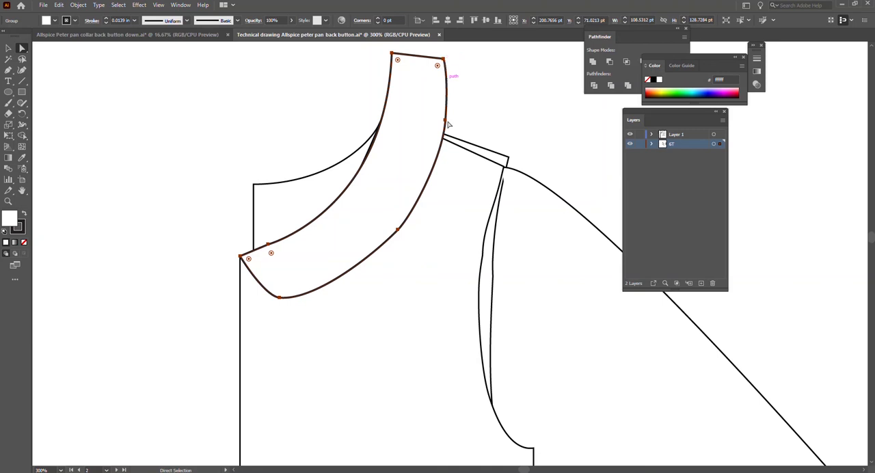
key("Delete")
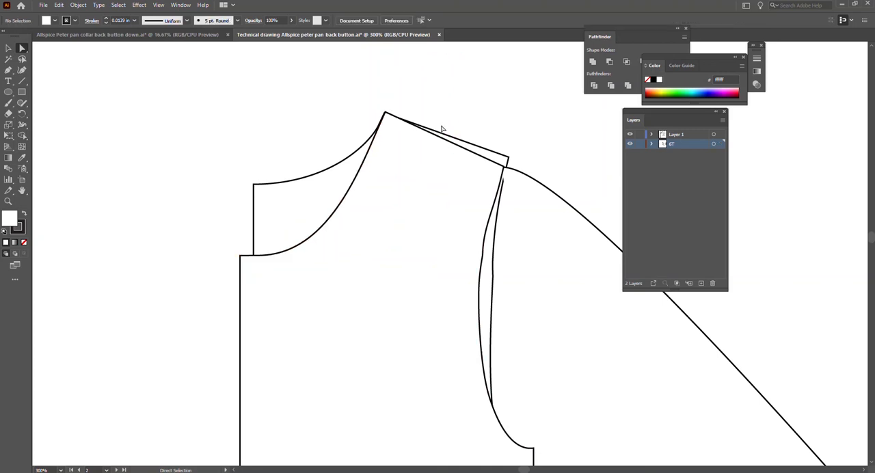
key("ctrl+z")
key("ctrl+z")
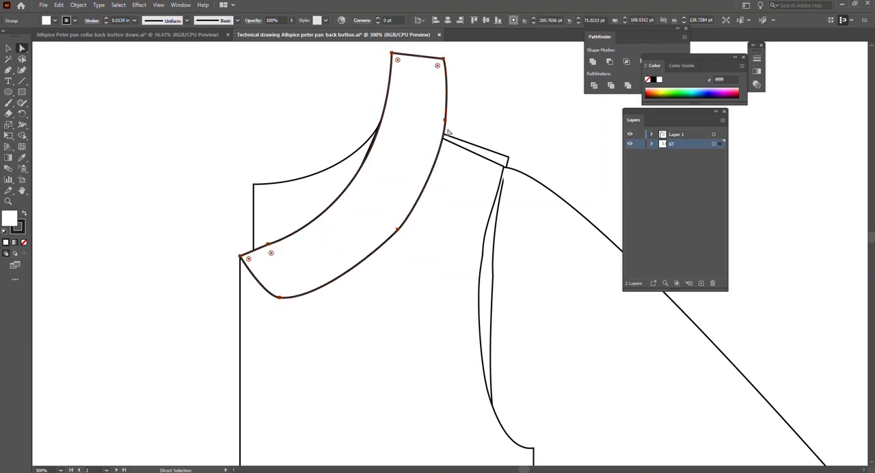
key("minus")
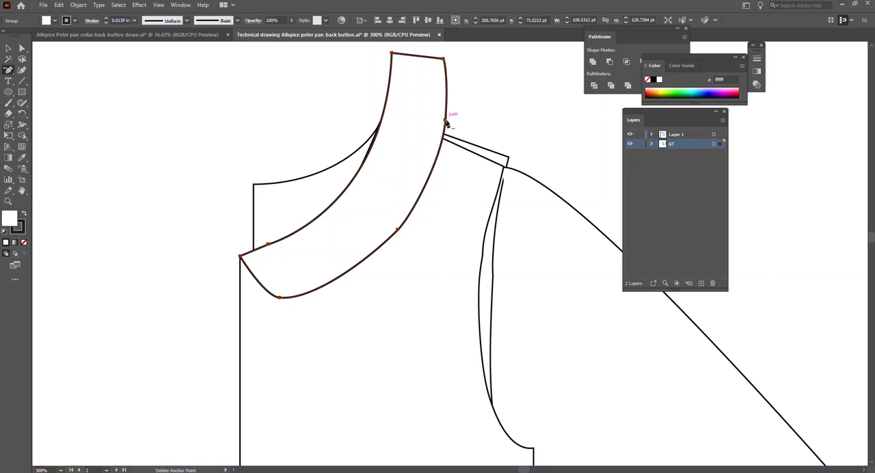
left_click(445, 121)
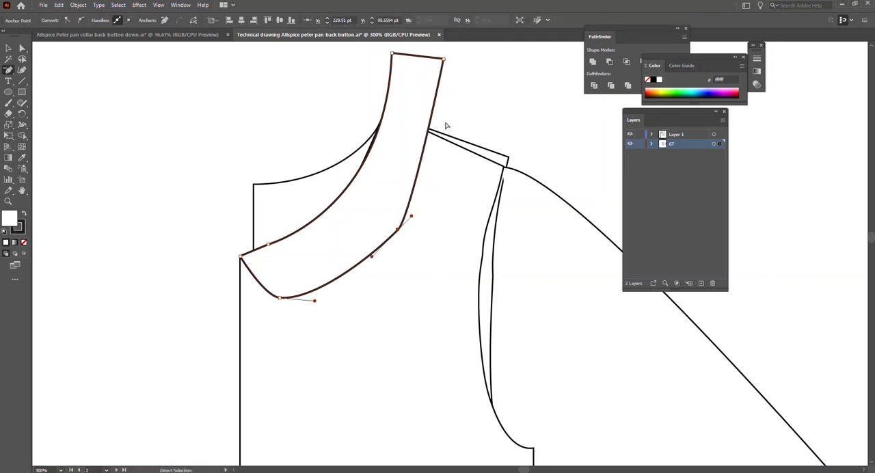
key("ctrl+z")
Try to move the whole collar down toward the shoulder seam.
key("v")
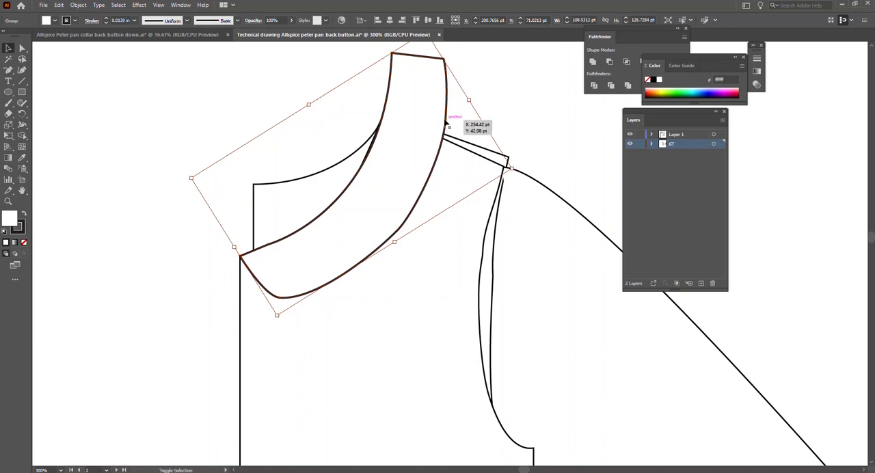
left_click(398, 46)
left_click(393, 54)
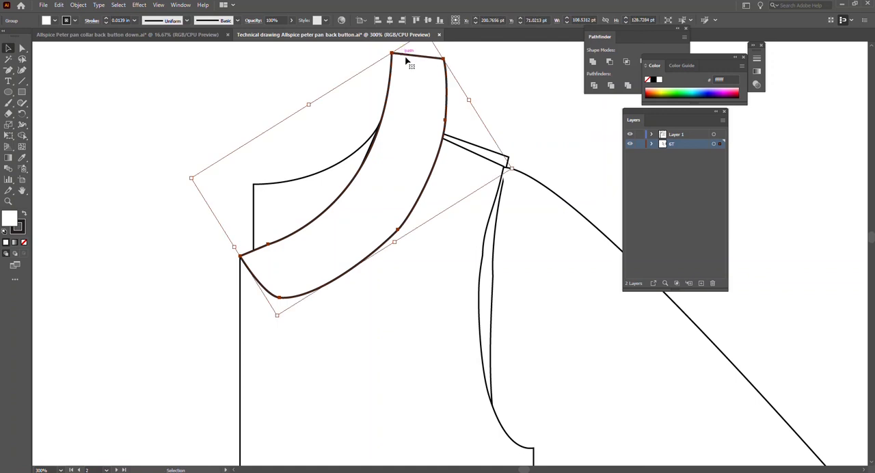
left_click_drag(443, 59, 438, 100)
key("ctrl+z")
Move the collar's shoulder-end anchors so the inner corner meets the bodice's neck-shoulder point, and smooth the outer edge below them.
left_click(480, 112)
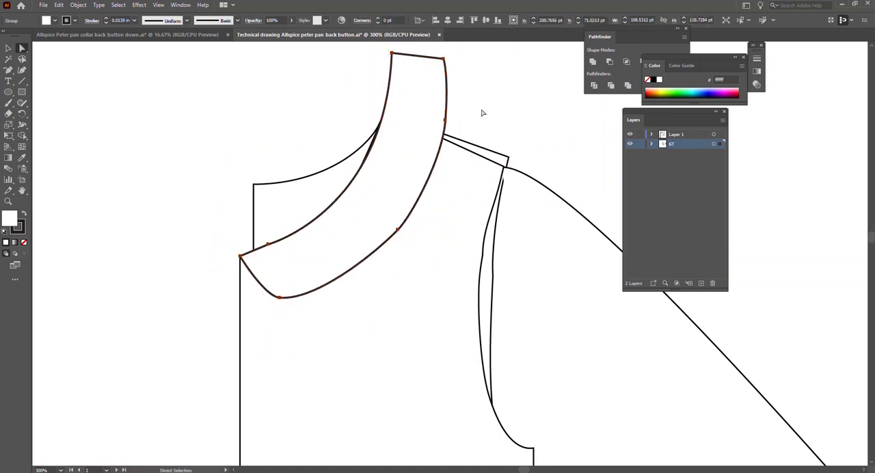
left_click(392, 54)
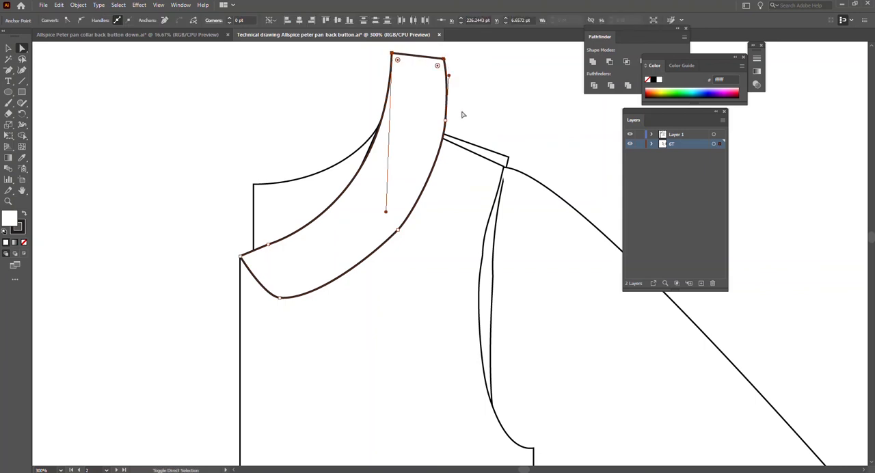
left_click_drag(444, 60, 386, 112)
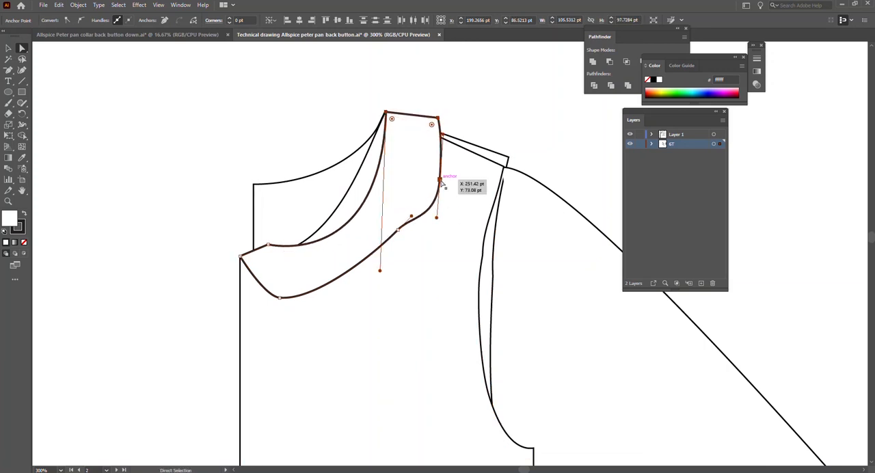
left_click(440, 181)
left_click_drag(437, 218, 434, 181)
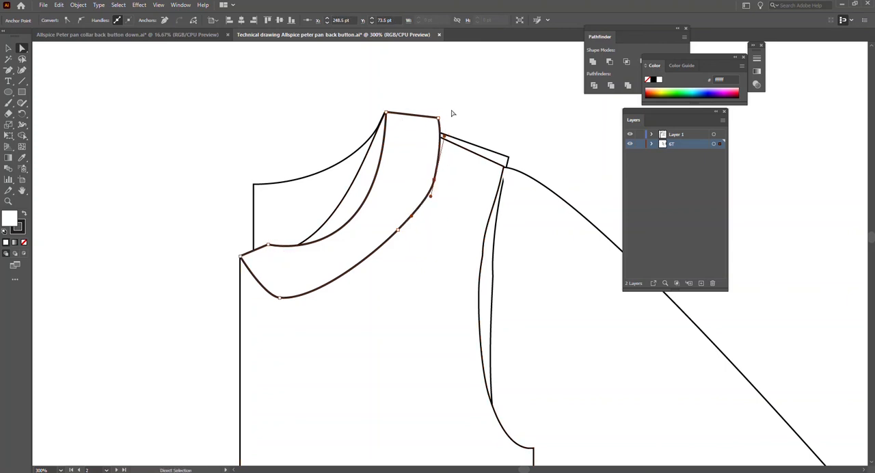
Place the collar's outer shoulder corner on the front bodice's shoulder seam and adjust the edge handle beside it.
left_click_drag(438, 117, 439, 134)
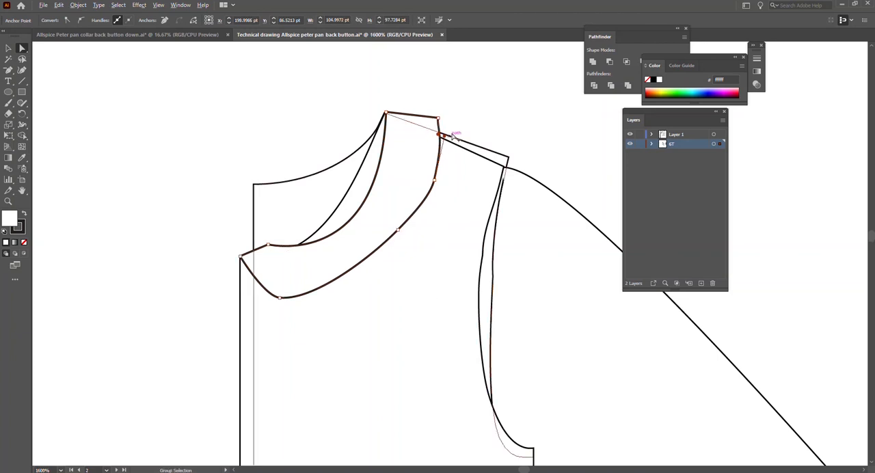
scroll(449, 135, "up", 5)
scroll(413, 74, "down", 3)
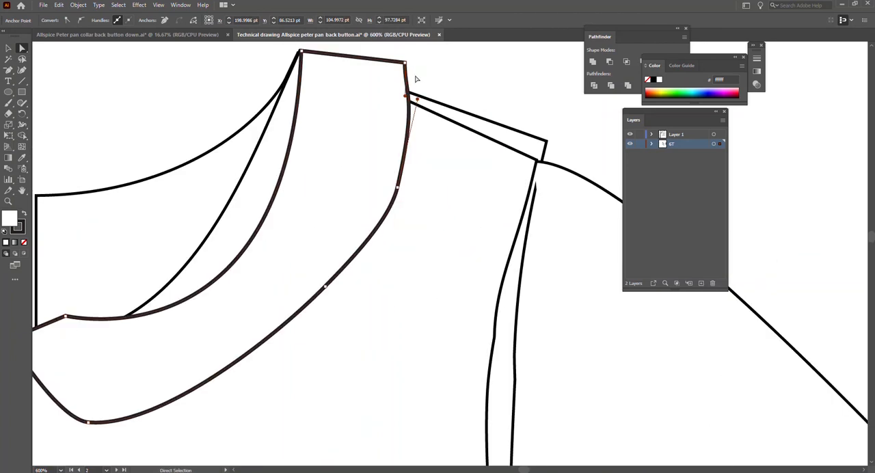
left_click_drag(404, 63, 402, 97)
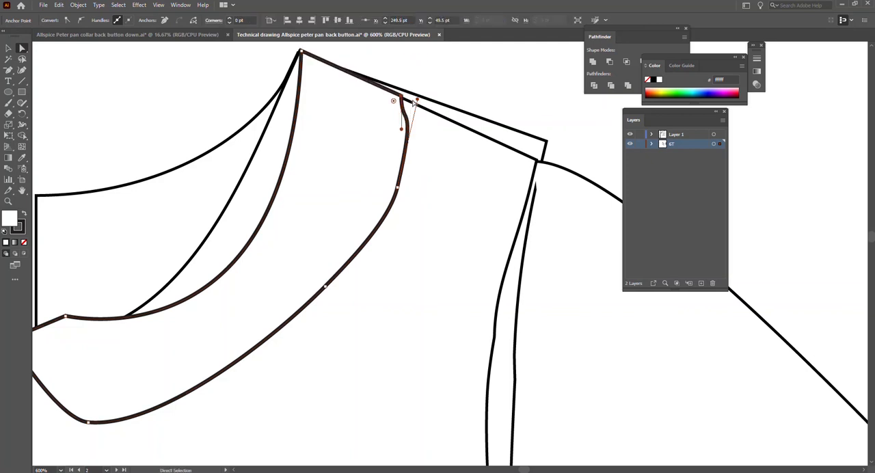
Smooth the collar's outer edge below the shoulder seam by moving its upper anchor inward and adjusting the curve handles.
mouse_move(400, 193)
left_mouse_down()
mouse_move(396, 182)
mouse_move(391, 187)
left_mouse_up()
mouse_move(405, 100)
left_mouse_down()
mouse_move(400, 121)
mouse_move(398, 113)
left_mouse_up()
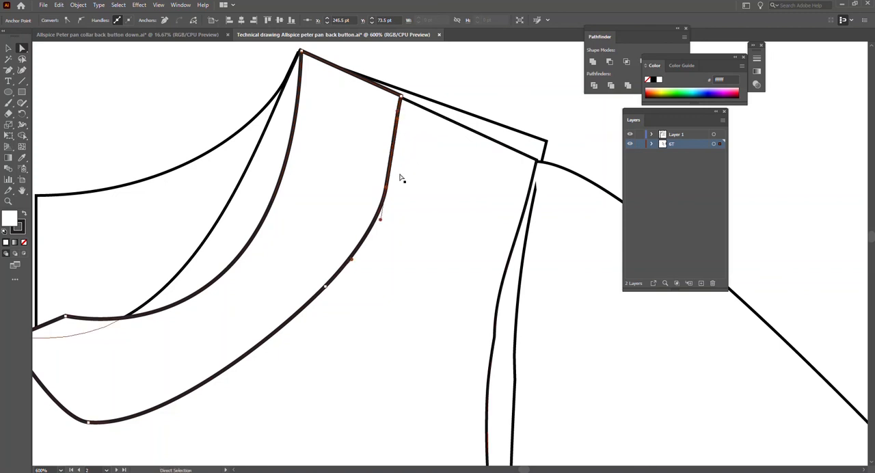
left_click(386, 188)
left_click_drag(402, 115, 393, 149)
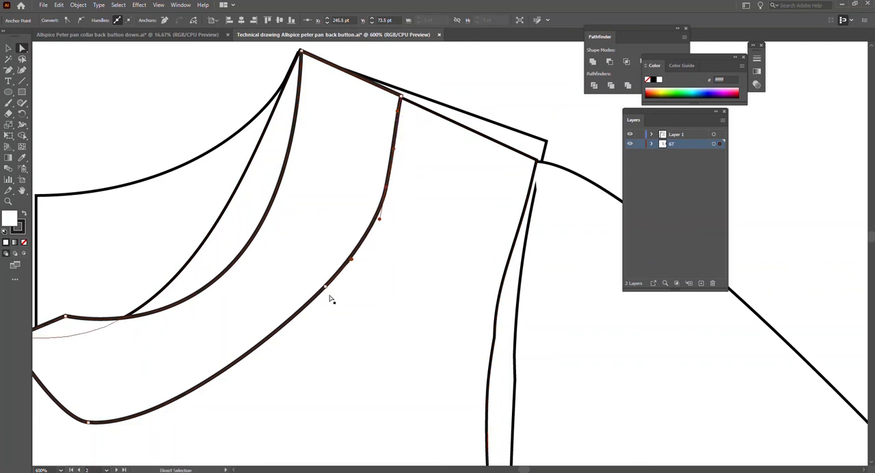
Reshape the collar's inner edge toward the bodice neckline by moving its front anchor onto the line and adjusting the shoulder-end curve handle.
left_click(259, 232)
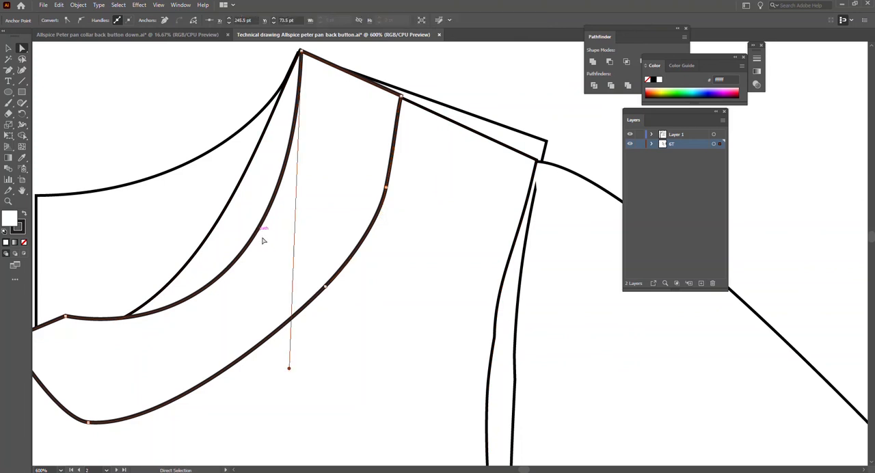
scroll(295, 249, "up", 2)
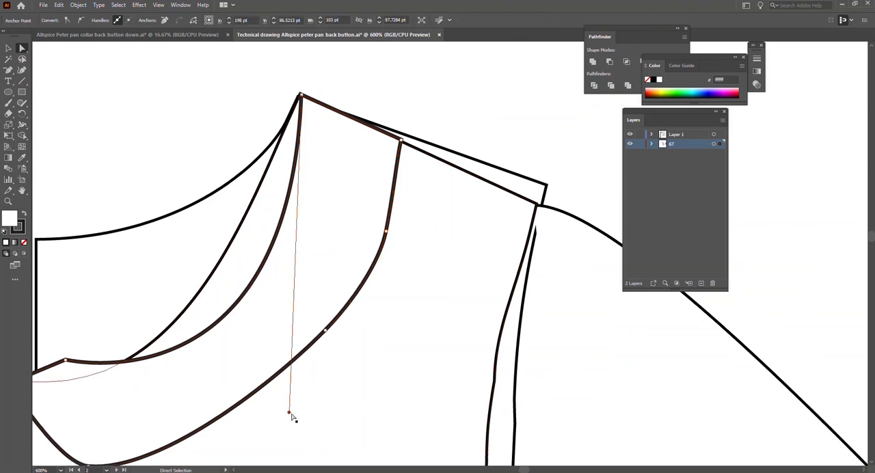
left_click_drag(291, 412, 138, 441)
scroll(253, 416, "left", 13)
scroll(205, 362, "down", 7)
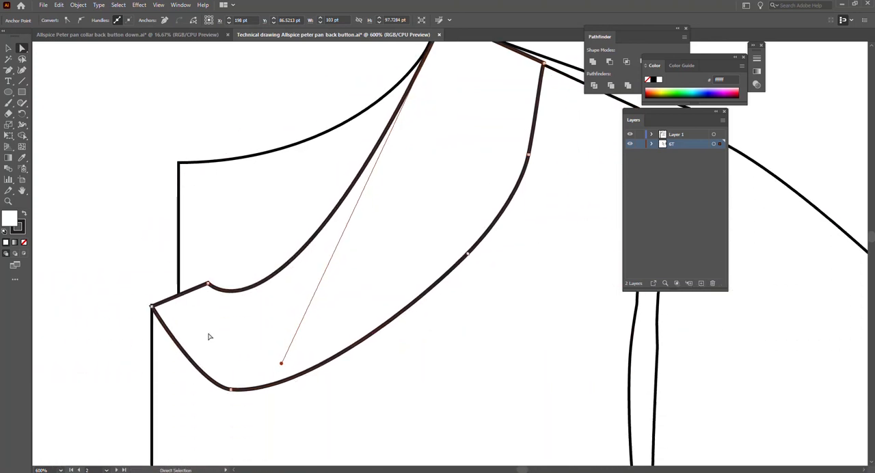
left_click_drag(207, 283, 213, 304)
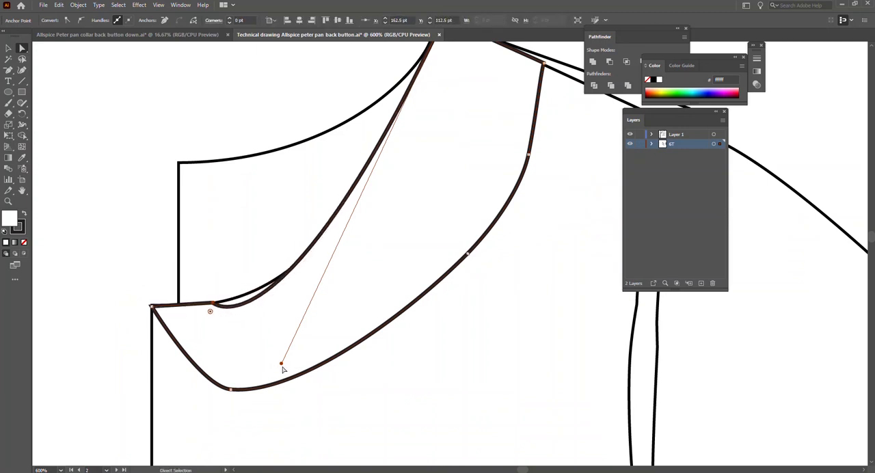
left_click_drag(281, 364, 297, 320)
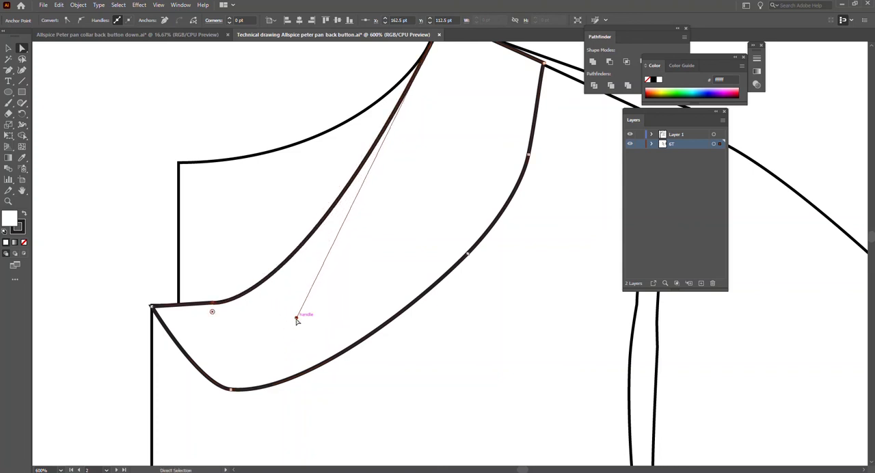
scroll(348, 325, "up", 1)
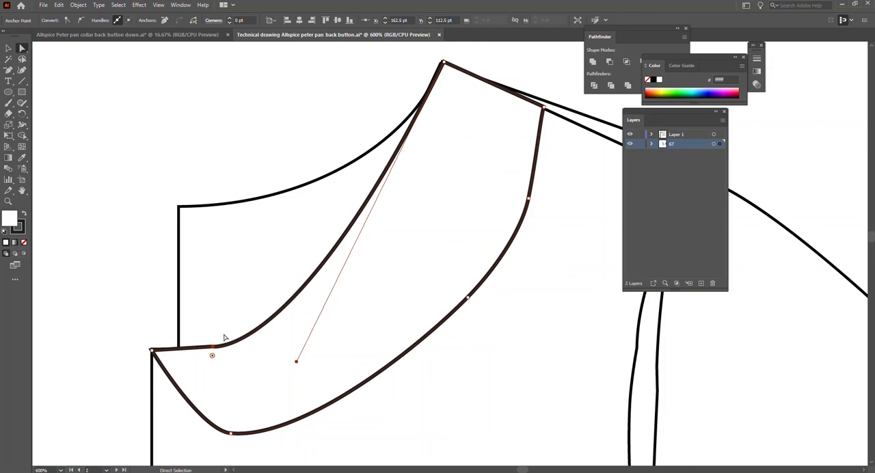
Remove the white fill from the collar, leaving only its outline.
left_click(386, 349)
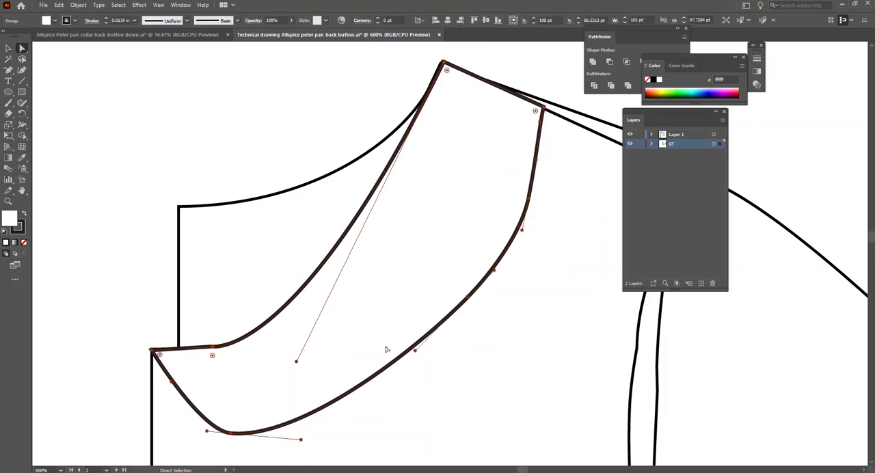
key("v")
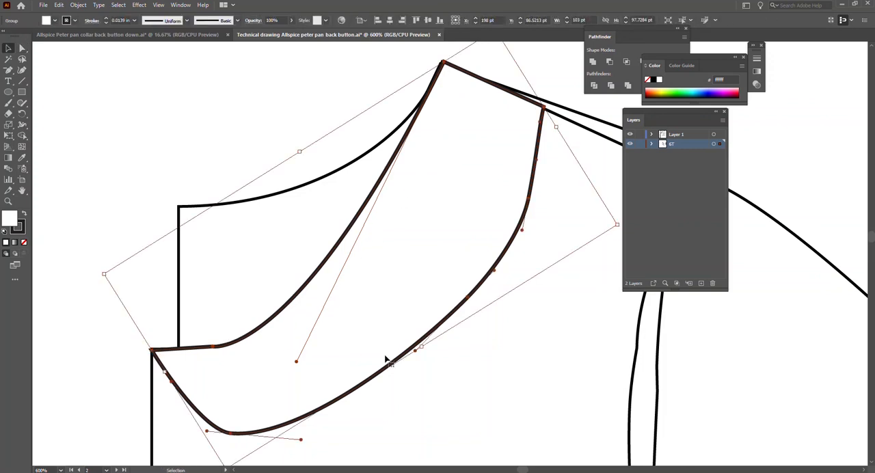
left_click(23, 244)
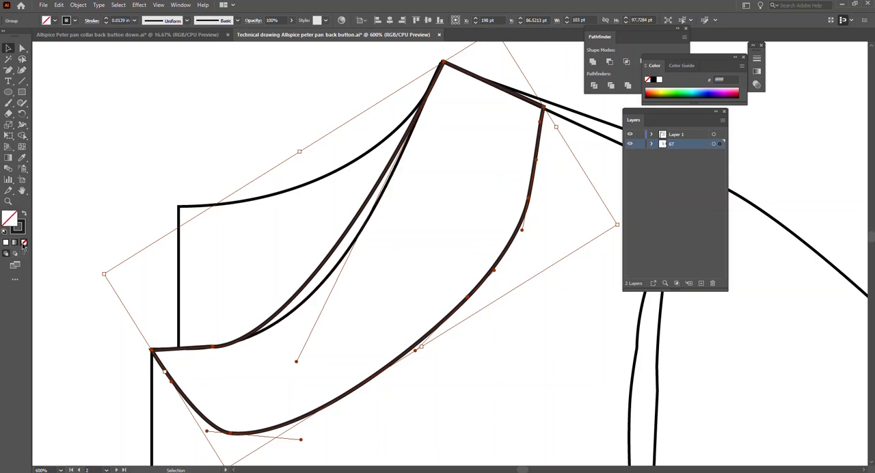
Add an anchor point about midway along the collar's inner neck edge.
left_click(352, 228)
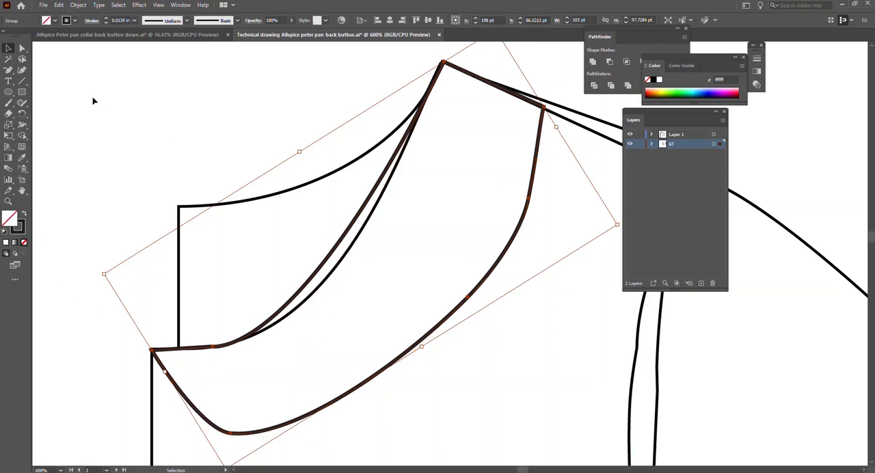
left_click(7, 70)
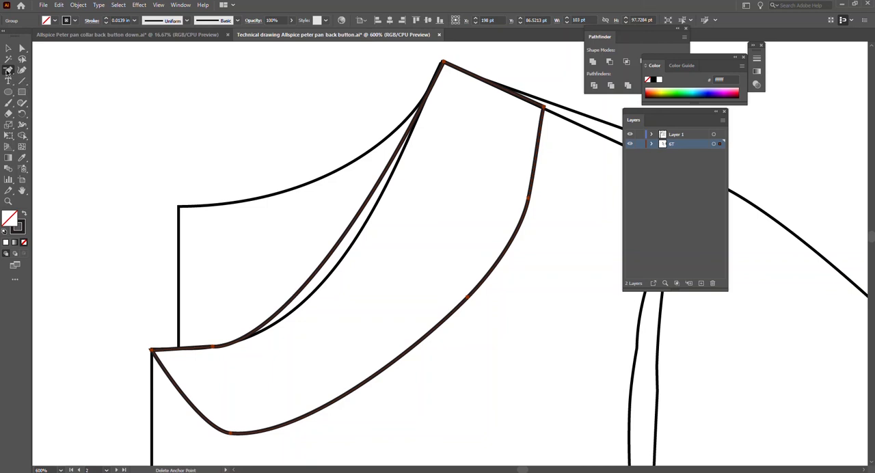
left_click(7, 70)
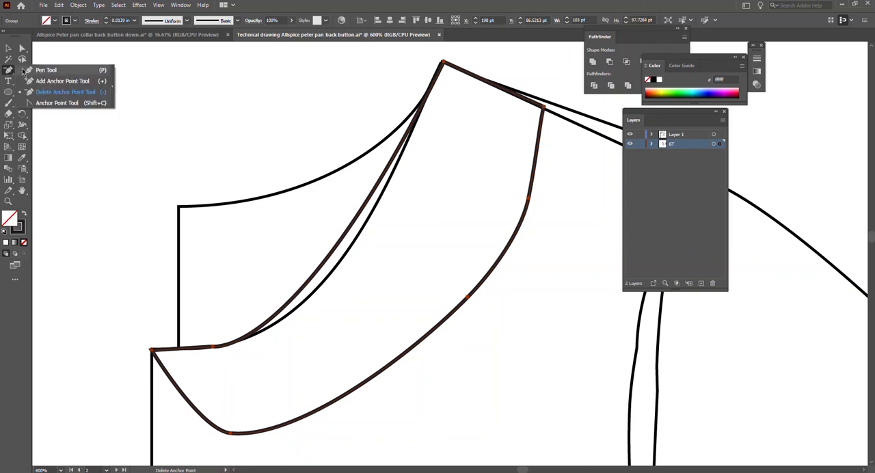
left_click(55, 81)
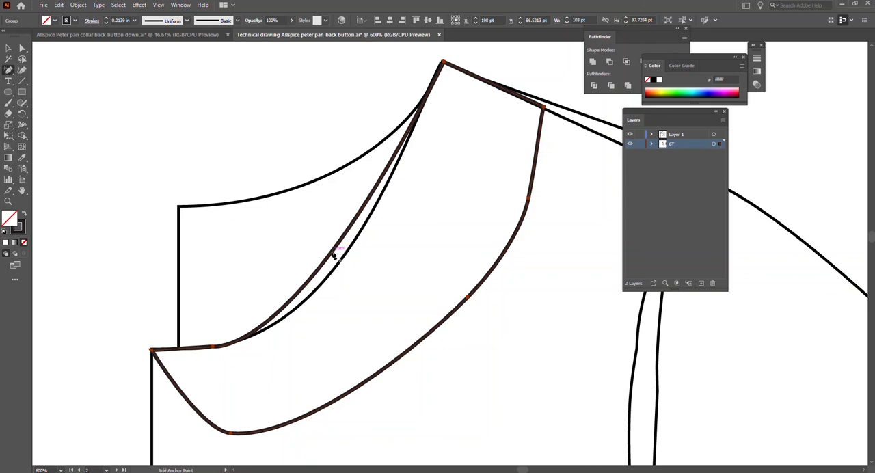
key("v")
left_click_drag(334, 255, 344, 258)
key("a")
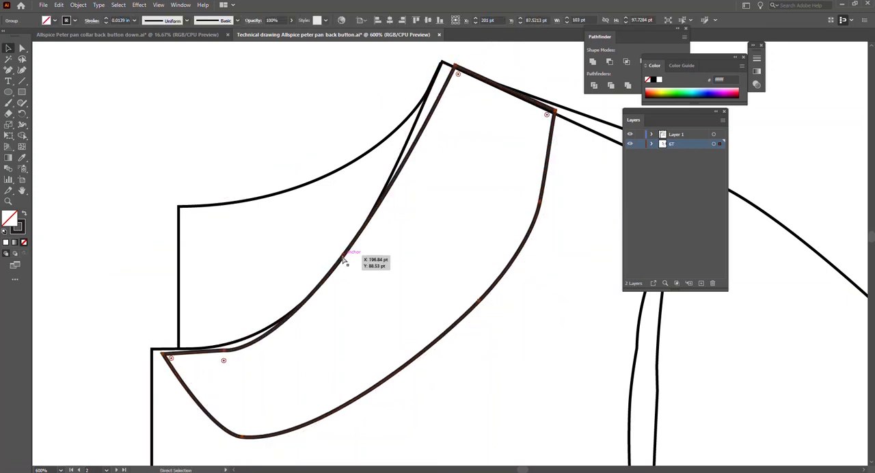
key("ctrl+z")
Move the middle anchor of the collar's inner edge onto the front neckline and adjust its lower handle to follow the curve.
key("a")
mouse_move(335, 253)
left_mouse_down()
mouse_move(353, 258)
mouse_move(333, 254)
left_mouse_up()
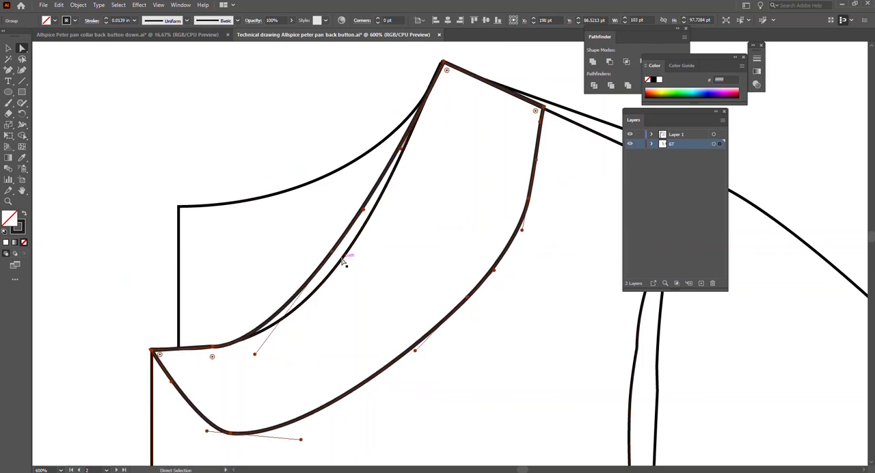
key("ctrl+shift+a")
left_click(334, 254)
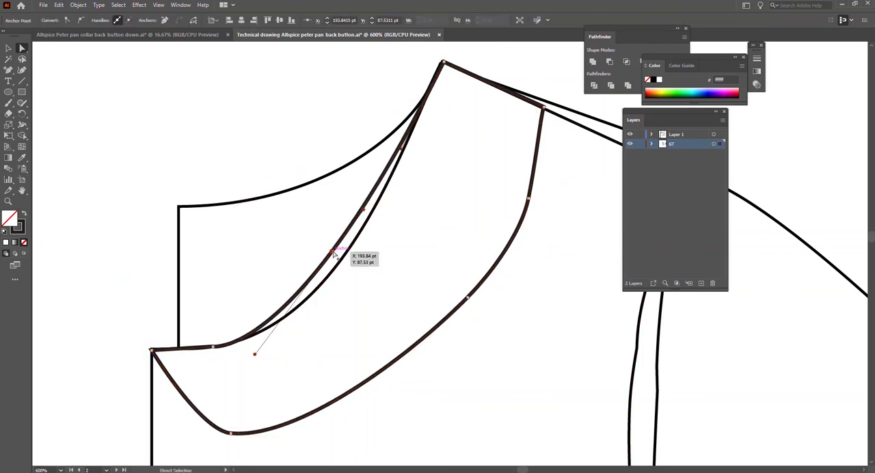
left_click_drag(334, 255, 344, 262)
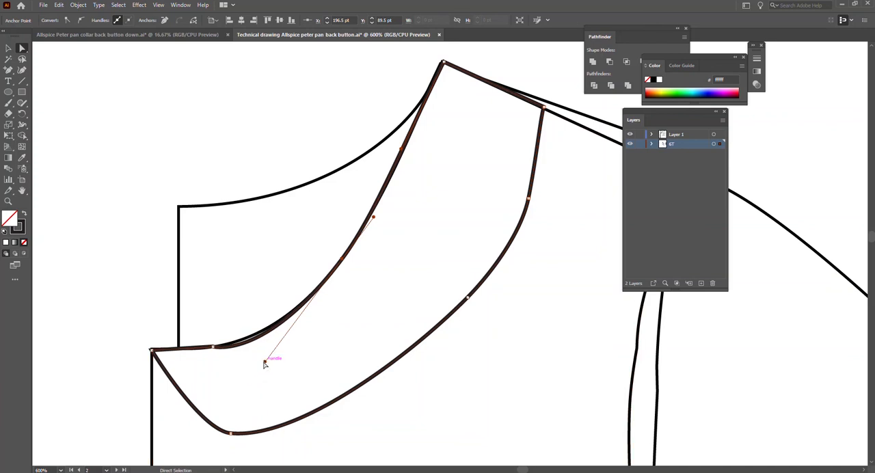
left_click_drag(265, 361, 266, 351)
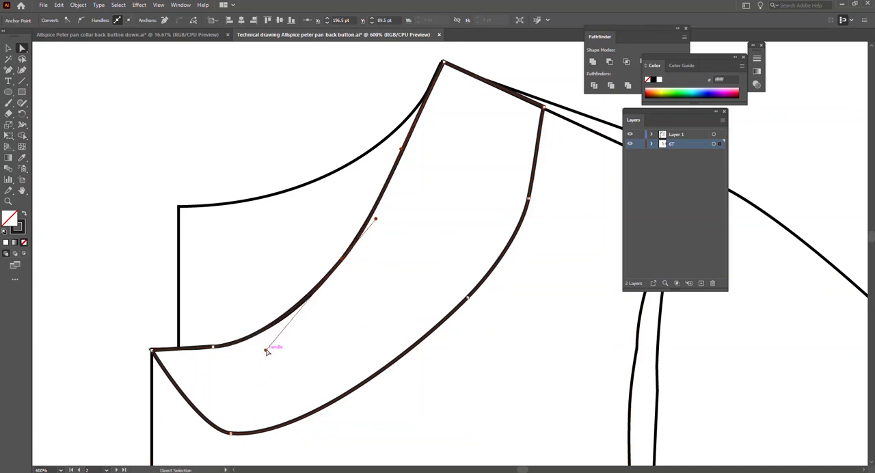
key("v")
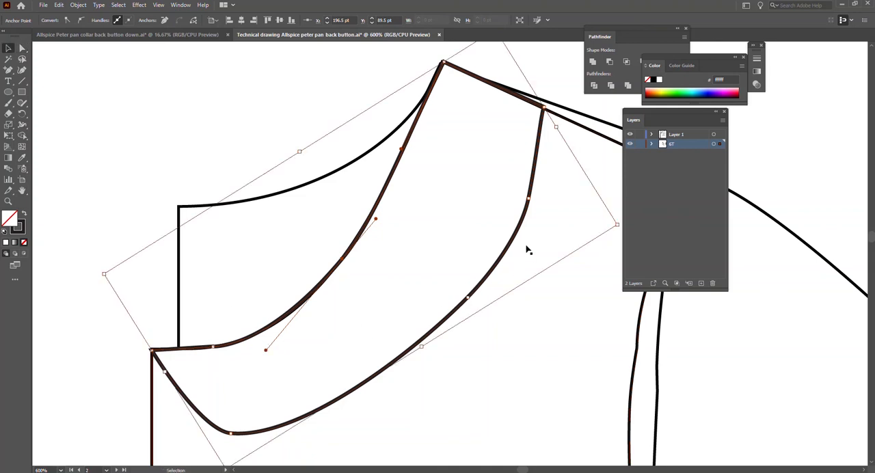
left_click(531, 199)
key("a")
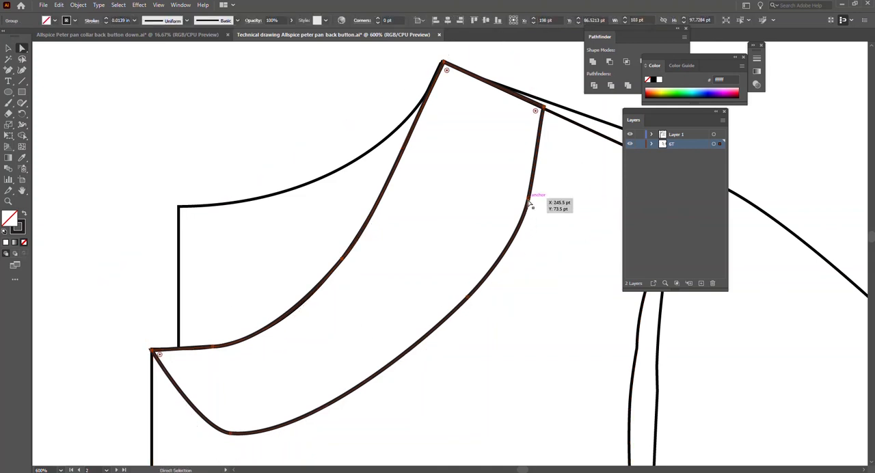
left_click_drag(529, 202, 520, 197)
key("v")
key("ctrl+z")
left_click(534, 202)
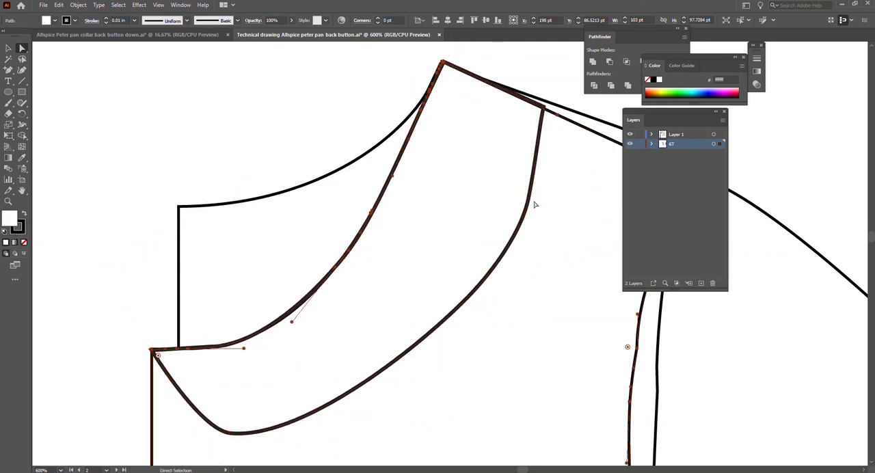
Nudge the collar's outer-edge anchor below the shoulder seam inward and up to about X 244.5 pt, Y 72.5 pt.
left_click(530, 197)
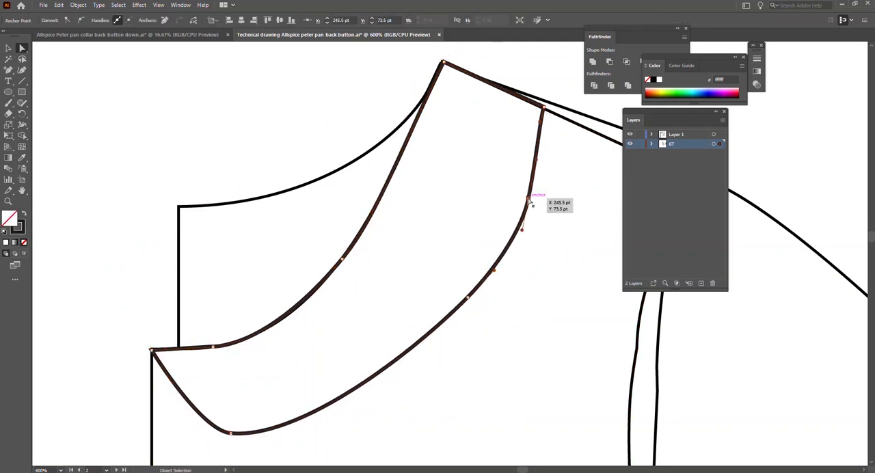
key("Left")
key("Right")
key("Up")
left_click_drag(534, 157, 536, 158)
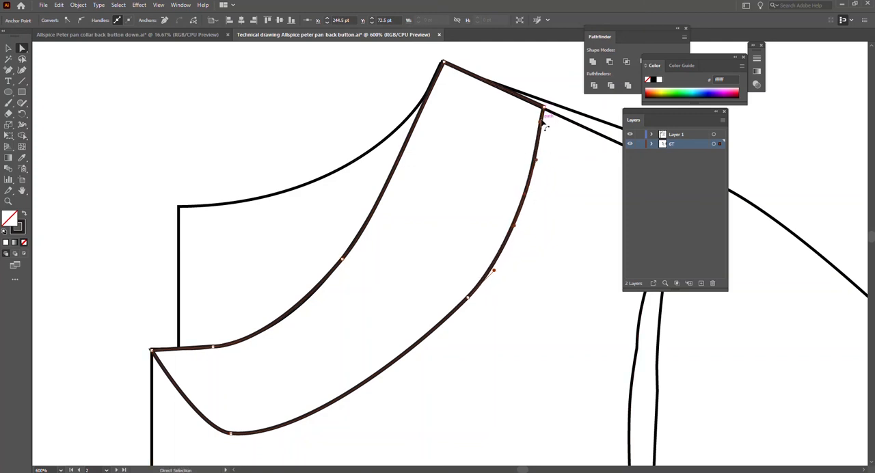
Smooth the collar's outer edge by moving its middle and upper anchors slightly inward and fine-tuning the handle between them, then deselect.
left_click_drag(469, 298, 460, 292)
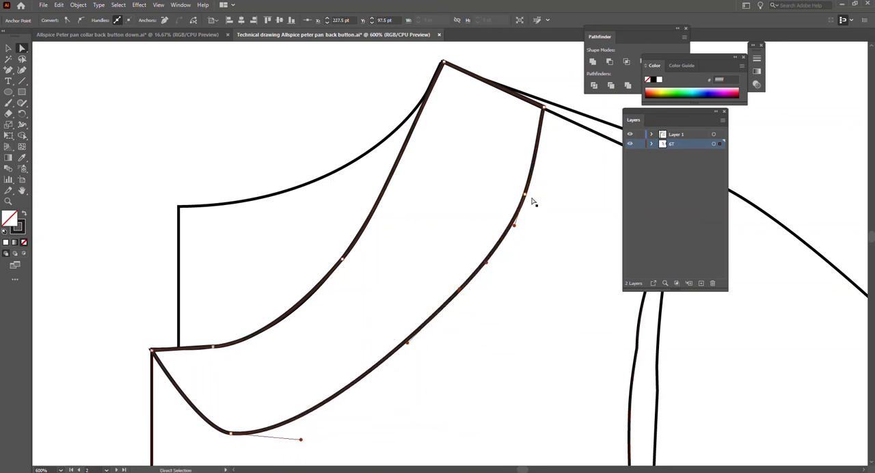
left_click_drag(526, 194, 522, 195)
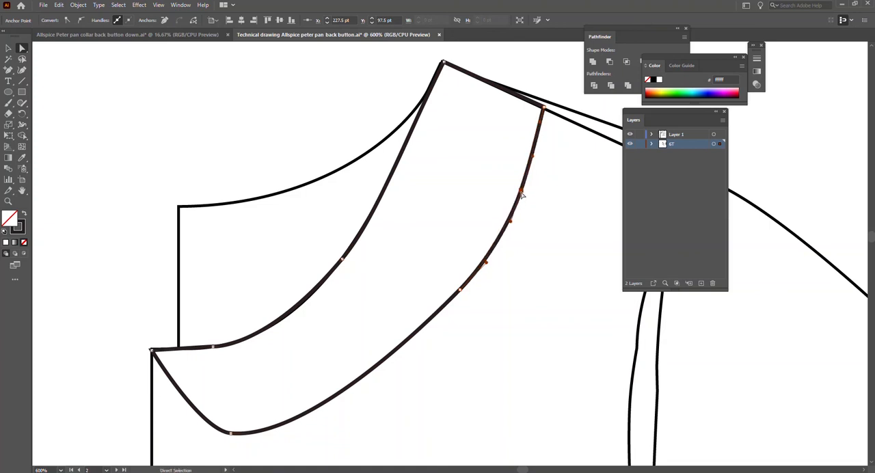
left_click(512, 295)
left_click(506, 233)
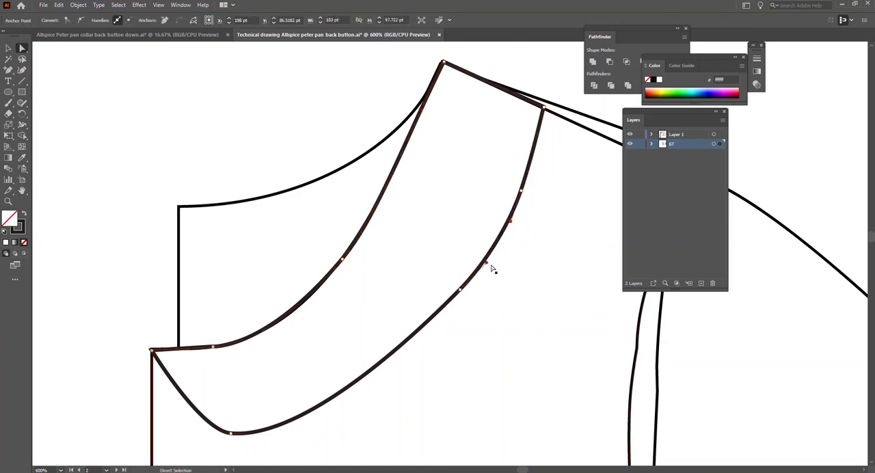
left_click_drag(485, 261, 484, 260)
left_click(444, 354)
scroll(444, 353, "down", 3)
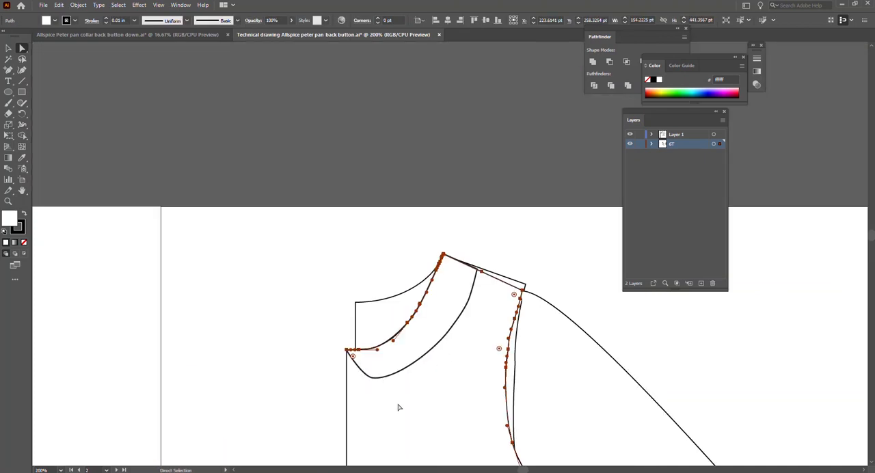
scroll(400, 408, "down", 3)
left_click(270, 308)
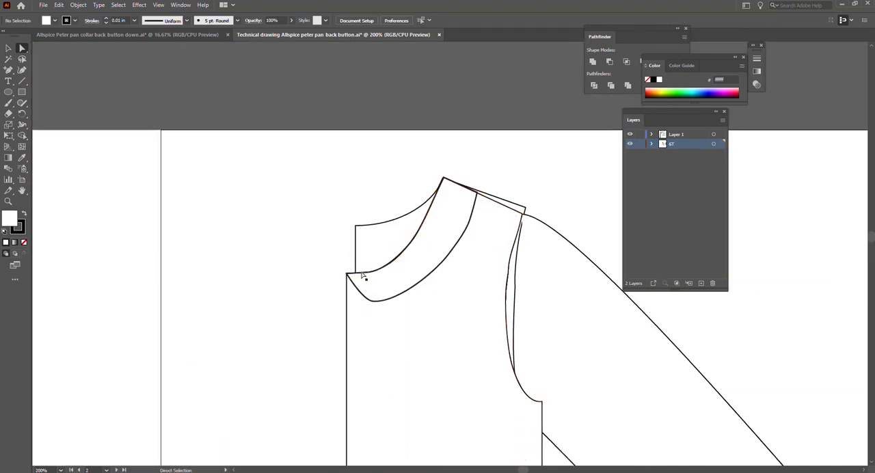
Try to delete the lower armhole anchor point from the back bodice outline.
scroll(383, 260, "down", 4)
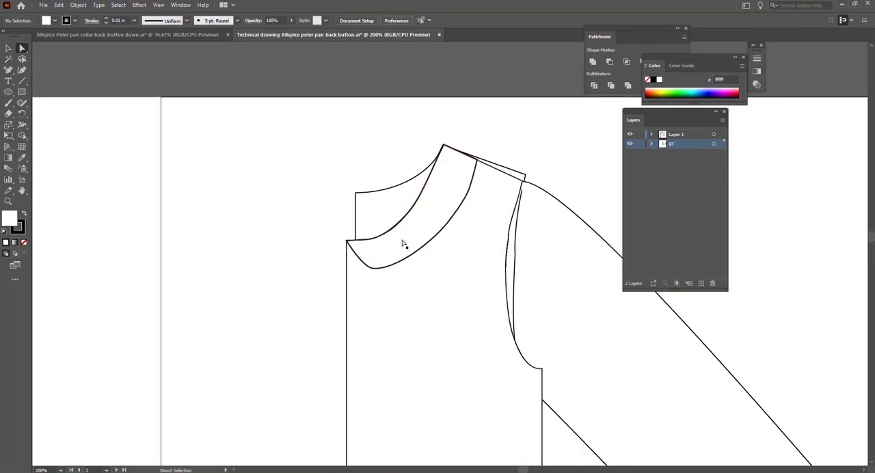
left_click(518, 189)
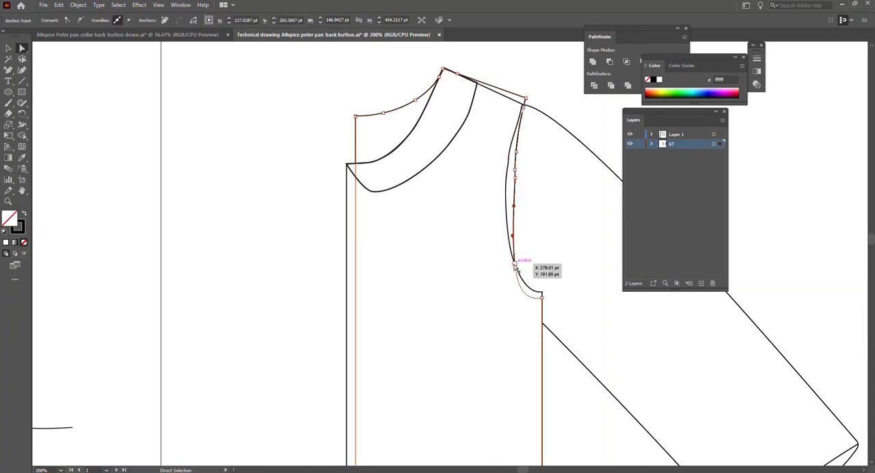
key("minus")
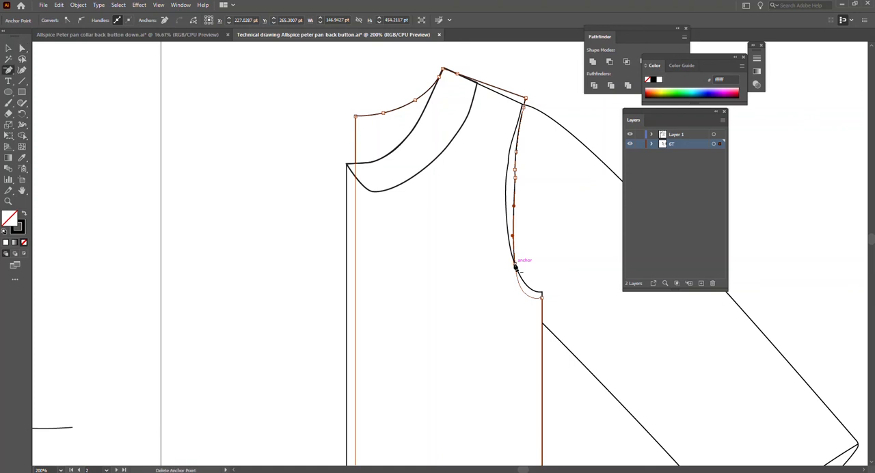
left_click(517, 268)
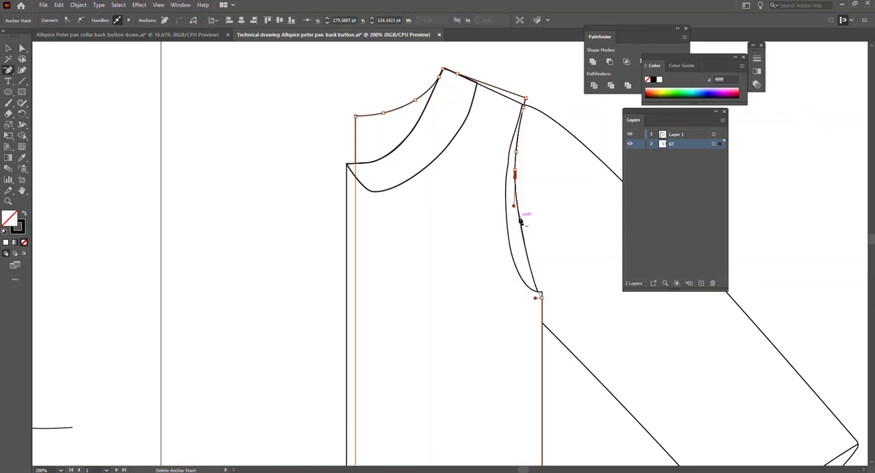
key("ctrl+z")
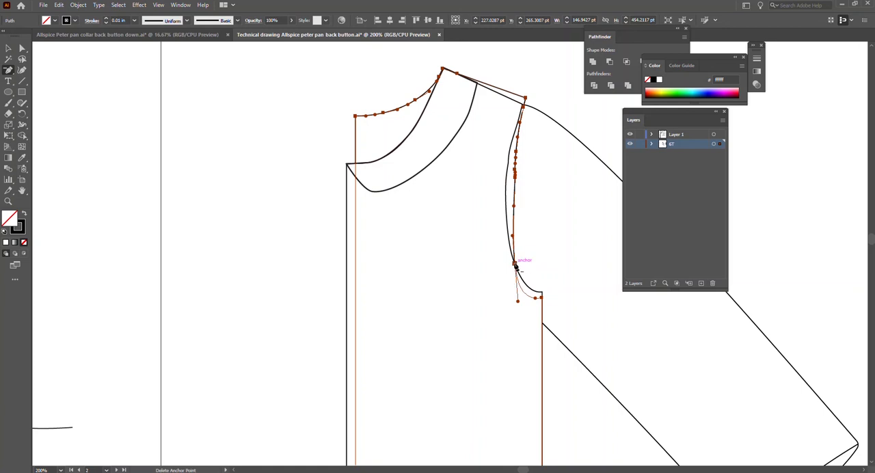
Try to delete the whole back bodice outline behind the front bodice.
key("Delete")
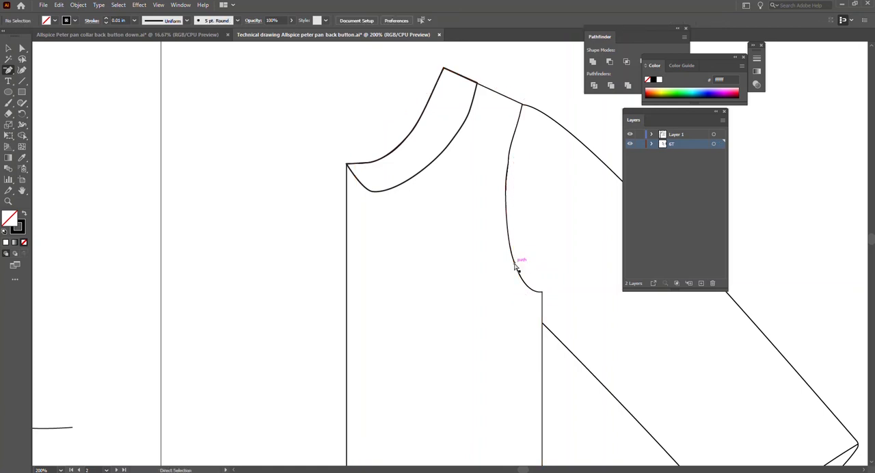
left_click(516, 268, "ctrl")
key("v")
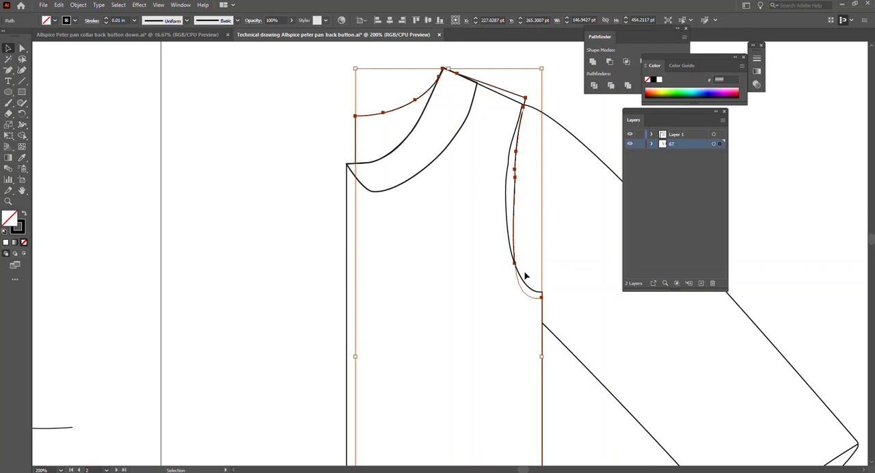
Delete the armhole anchor points of the back bodice outline that lies behind the front bodice.
left_click(524, 252)
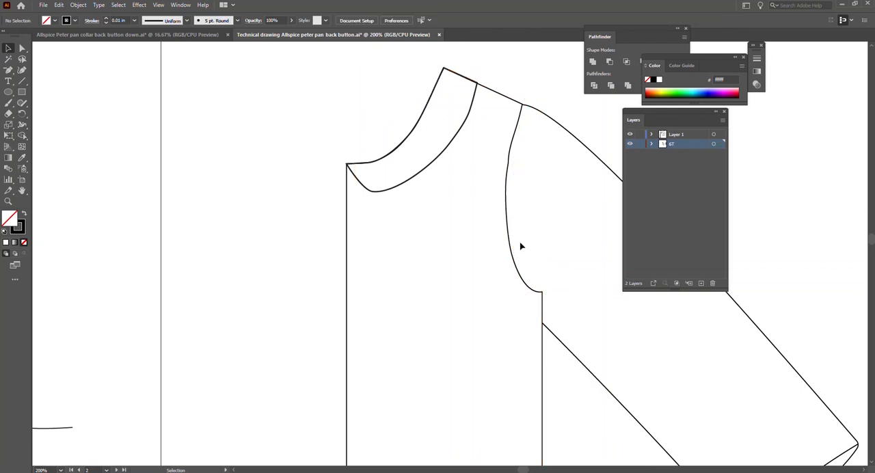
left_click(521, 244)
scroll(532, 191, "up", 1)
key("a")
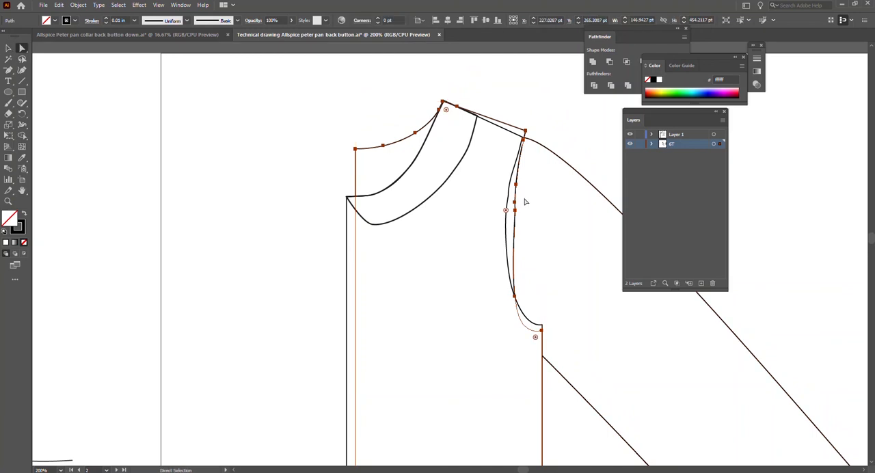
left_click(516, 185)
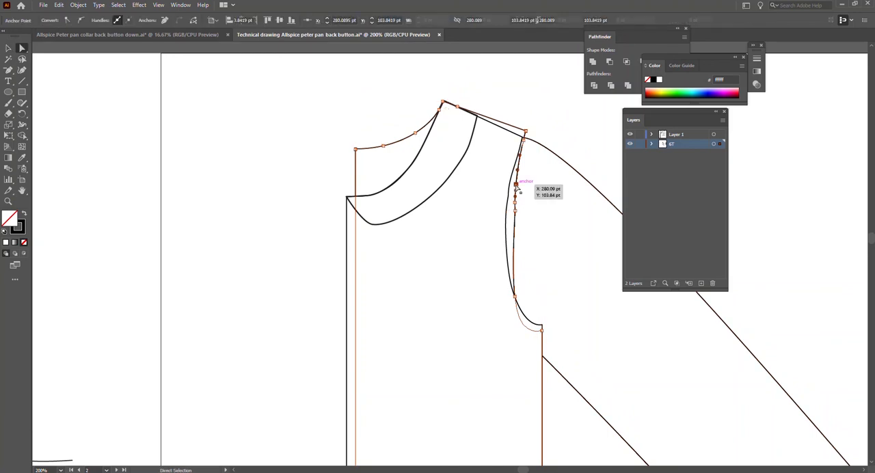
key("Delete")
left_click(515, 204)
key("Delete")
left_click(516, 213)
key("Delete")
left_click(514, 295)
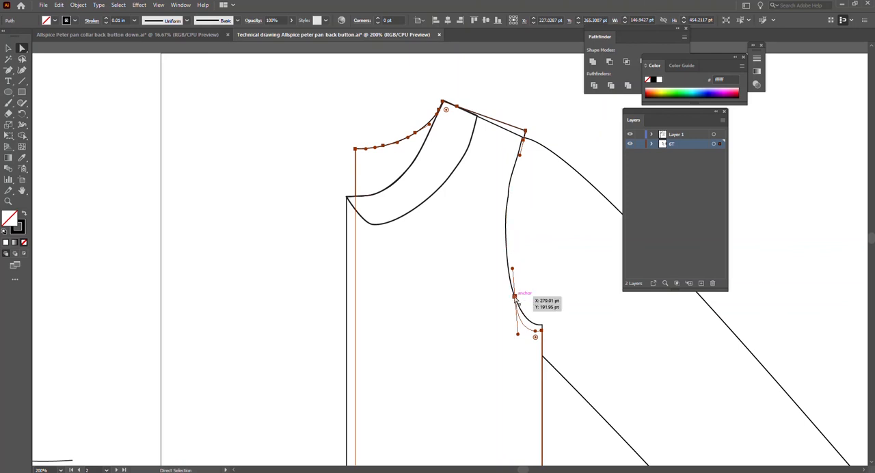
key("Delete")
Delete the anchor points at the back bodice outline's shoulder tip.
left_click(523, 140)
key("Delete")
left_click(525, 131)
key("Delete")
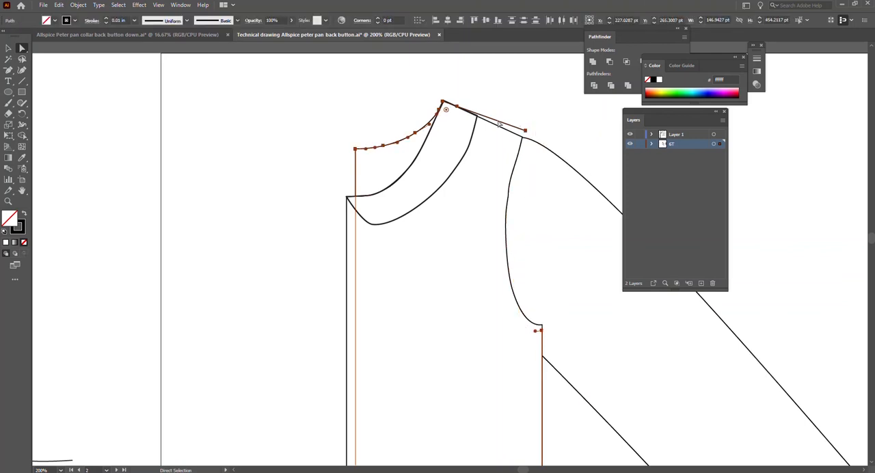
left_click(525, 130)
key("Delete")
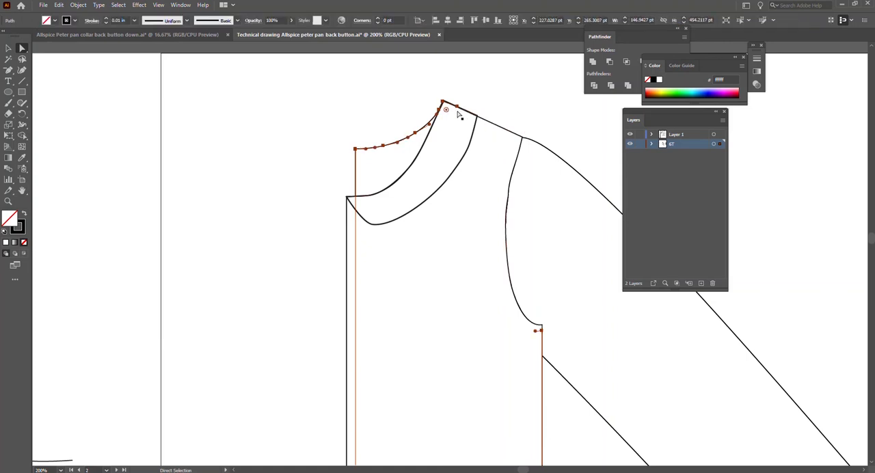
Remove the leftover shoulder anchor near the neck point from the back bodice outline, then deselect the outline.
key("Delete")
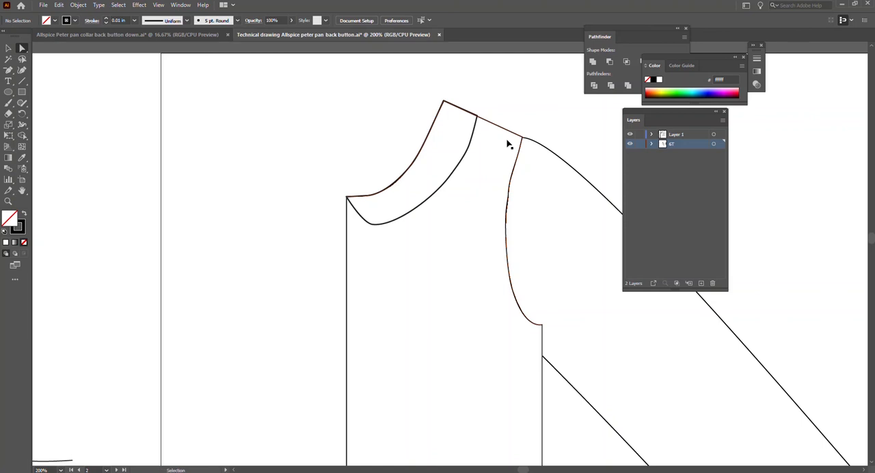
key("ctrl+z")
left_click(458, 107)
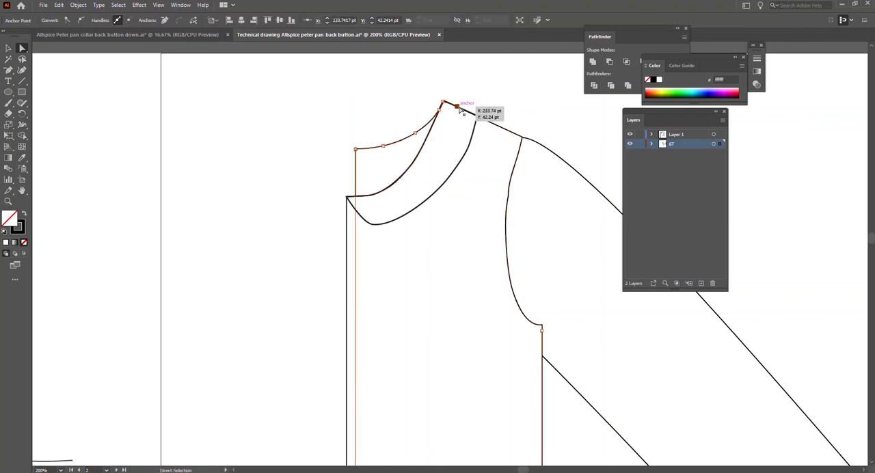
left_click(467, 114)
scroll(555, 295, "down", 5)
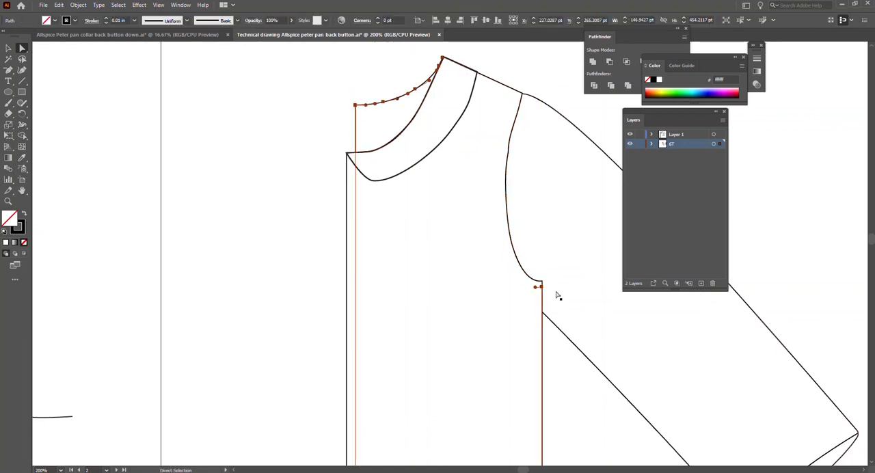
scroll(545, 287, "down", 4)
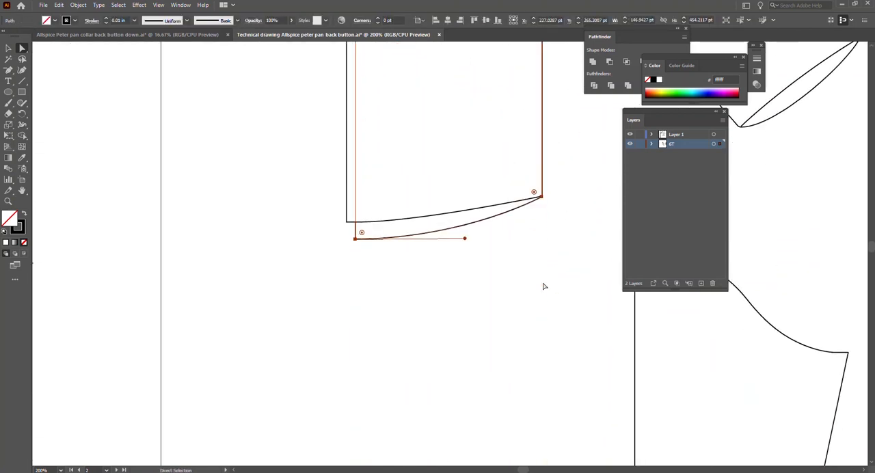
key("v")
left_click(369, 246)
left_click(368, 241)
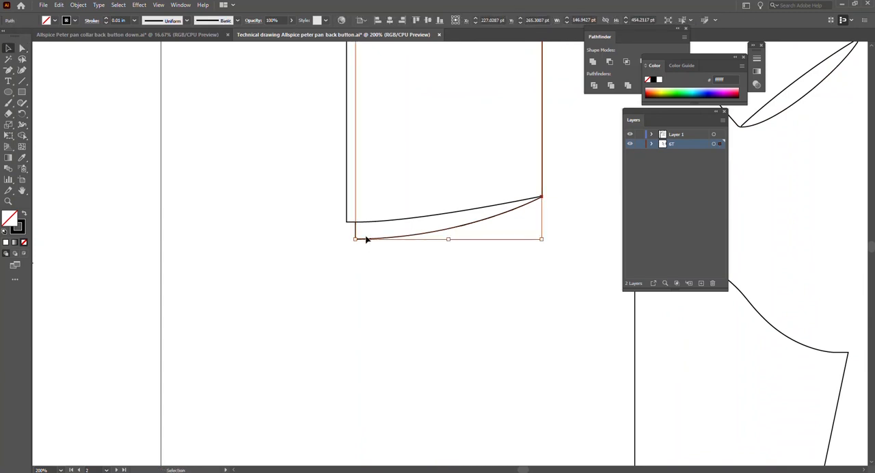
left_click(378, 293)
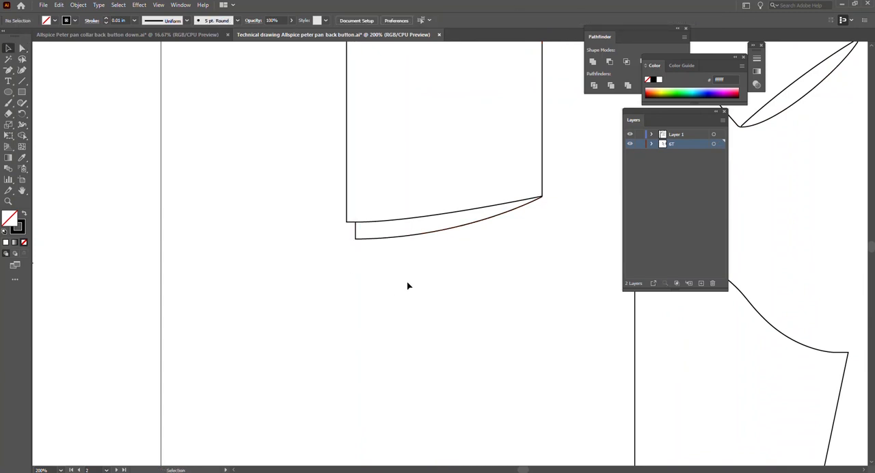
Place the placket rectangle against the separate back bodice's centre-back edge and stretch it from neckline to hem, about 419 pt high.
scroll(410, 285, "down", 4)
scroll(451, 270, "right", 6)
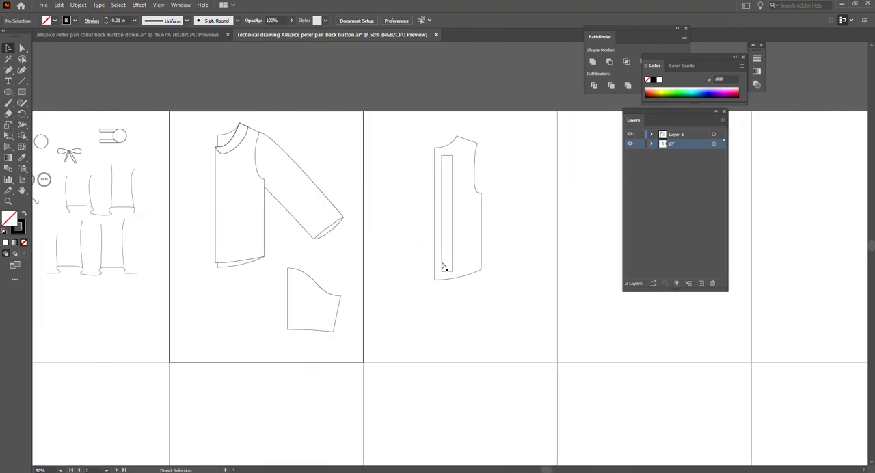
left_click_drag(433, 244, 409, 283)
scroll(414, 307, "up", 7)
scroll(401, 270, "up", 4)
left_click_drag(338, 183, 339, 160)
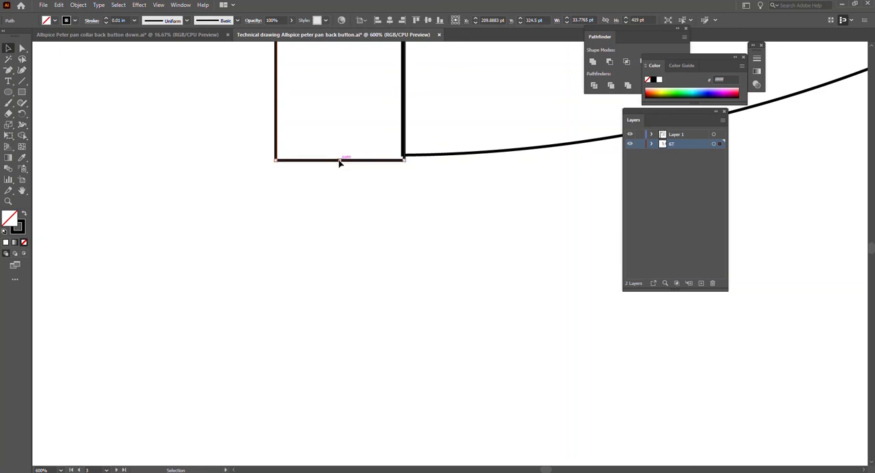
Narrow the back bodice's placket from its outer edge to about 24.8 pt wide.
left_click(353, 186)
left_click(351, 161)
scroll(365, 181, "down", 4)
scroll(369, 208, "down", 3)
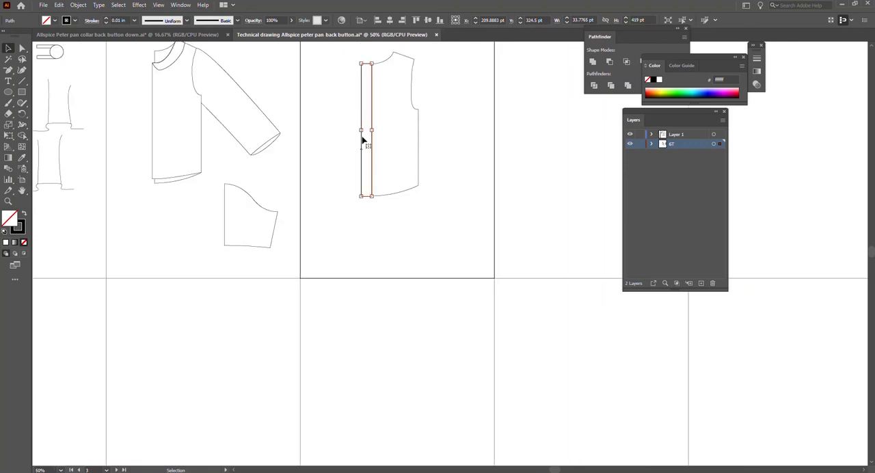
left_click_drag(361, 130, 366, 132)
key("a")
key("v")
Paste a copy of the placket and align it with the back bodice's centre-back edge in the assembled garment drawing, about X 140.6 pt.
scroll(321, 215, "left", 5)
scroll(289, 119, "up", 2)
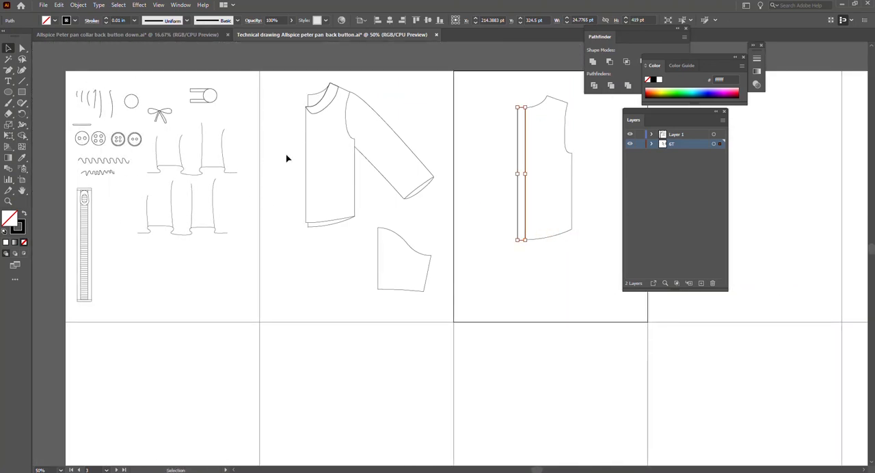
left_click(287, 159)
key("ctrl+v")
left_click_drag(445, 227, 299, 135)
scroll(303, 162, "up", 2)
key("Right")
key("Right")
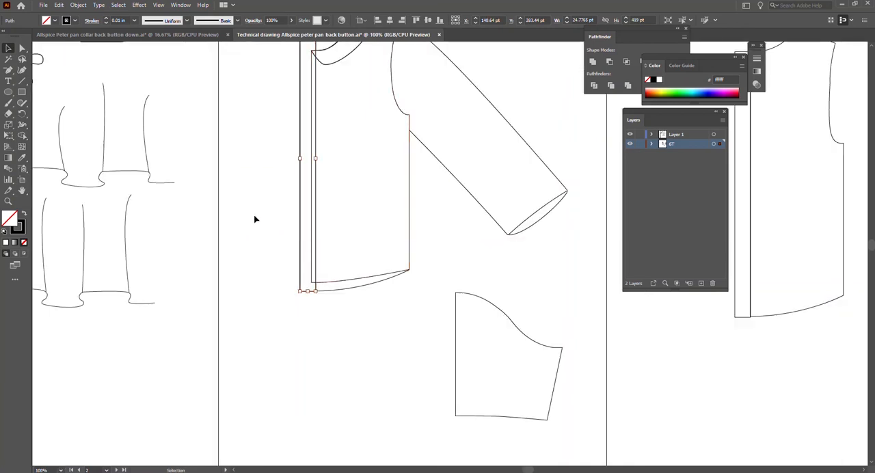
left_click(287, 183)
left_click(300, 172)
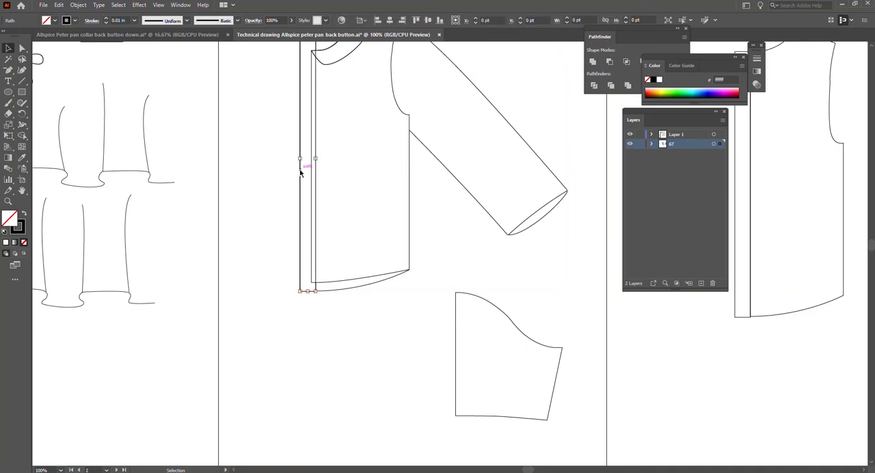
right_click(299, 170)
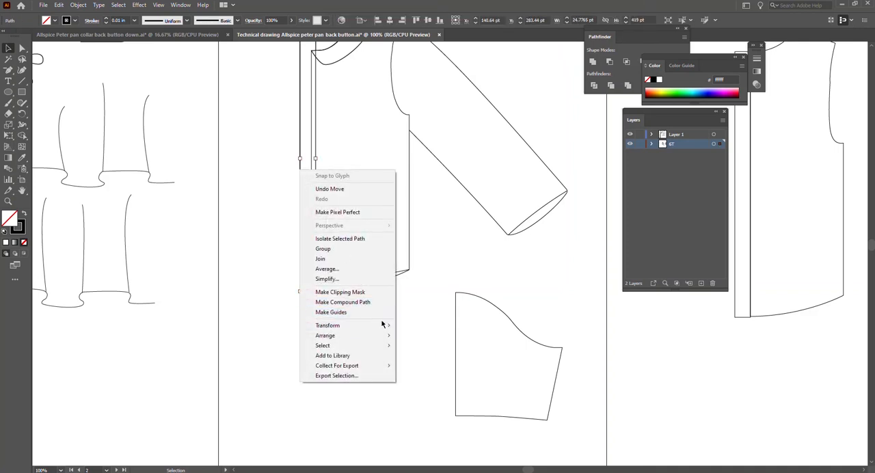
mouse_move(383, 326)
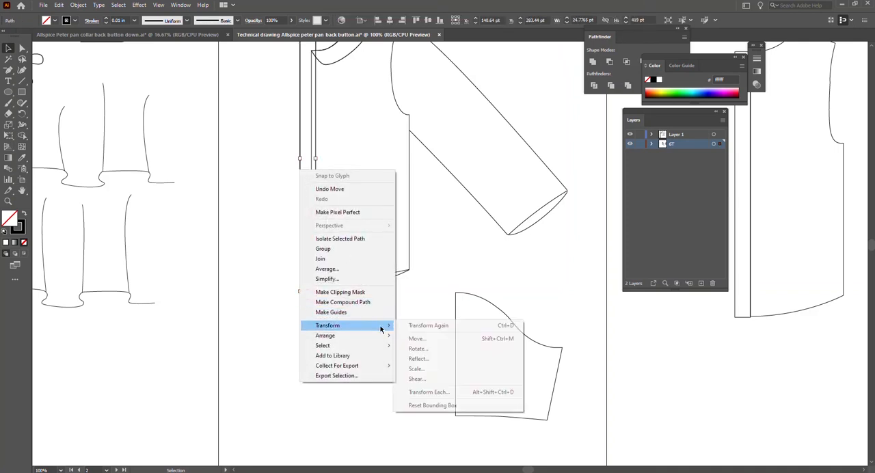
left_click(437, 340)
left_click(483, 309)
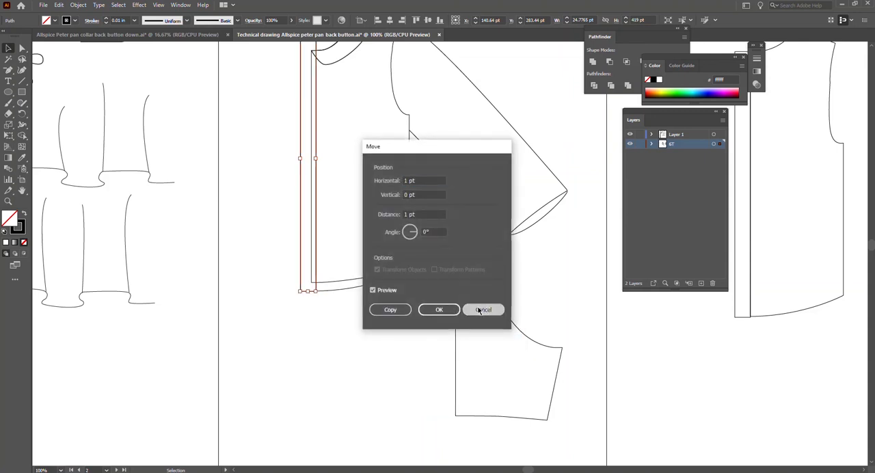
Send the copied placket to the back of the assembled garment drawing and deselect it.
right_click(301, 230)
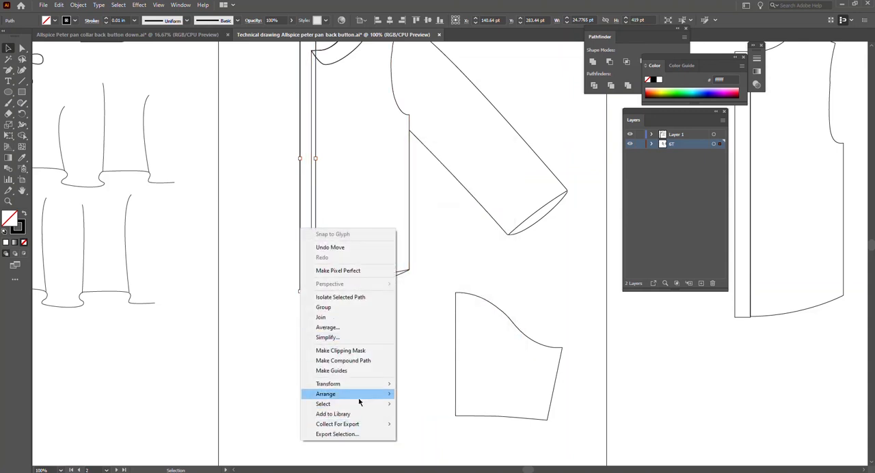
mouse_move(359, 402)
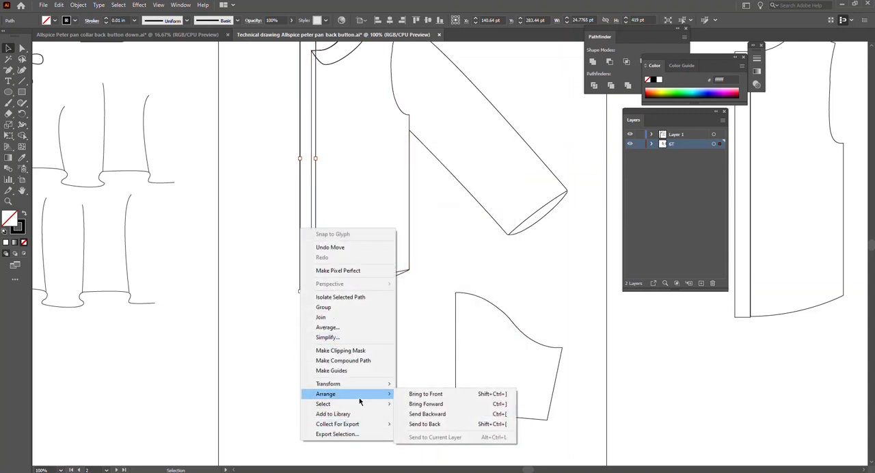
left_click(435, 427)
left_click(308, 342)
Lower the copied placket's upper edge slightly to line up with the back neckline, then deselect it.
scroll(321, 344, "up", 3)
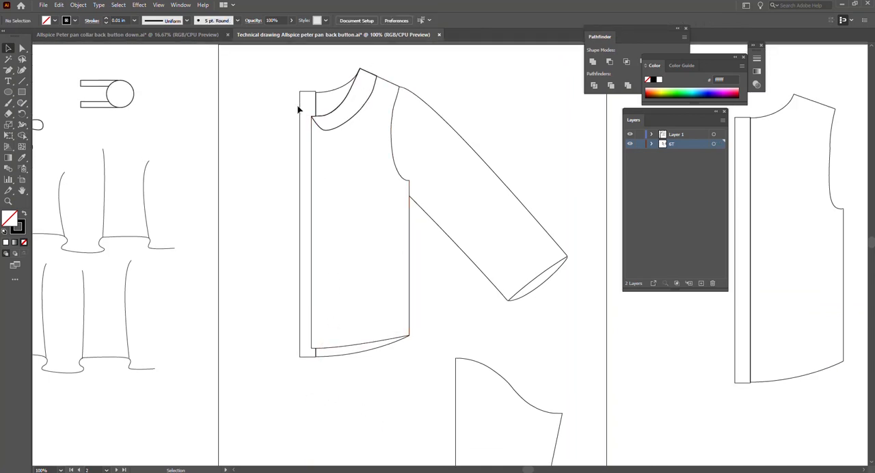
scroll(304, 107, "up", 4)
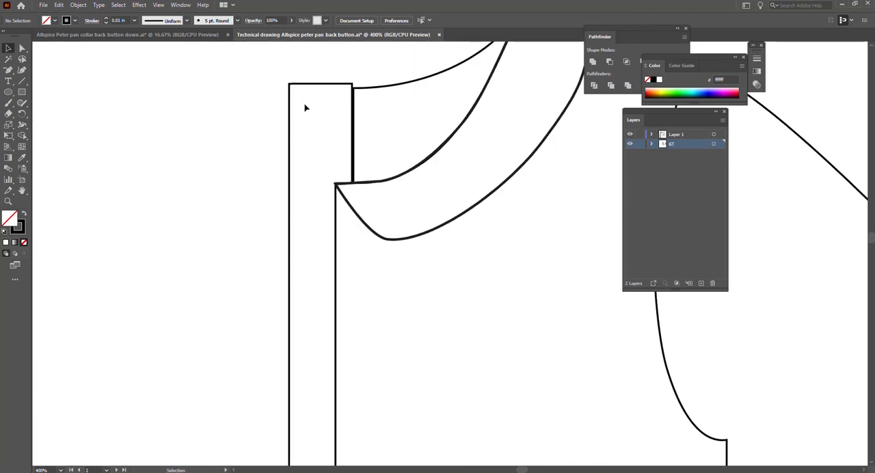
left_click(324, 84)
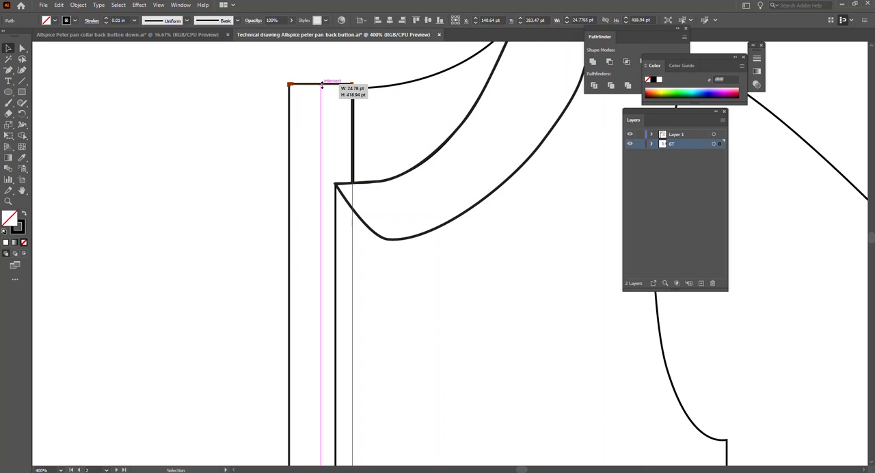
left_click_drag(322, 88, 322, 90)
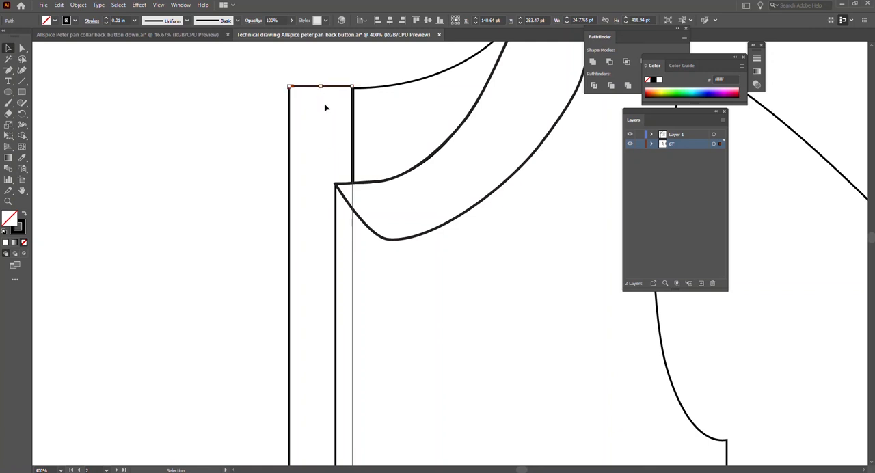
left_click(231, 151)
Check the placket's fit down to the hem and save the technical drawing file.
scroll(274, 168, "down", 5)
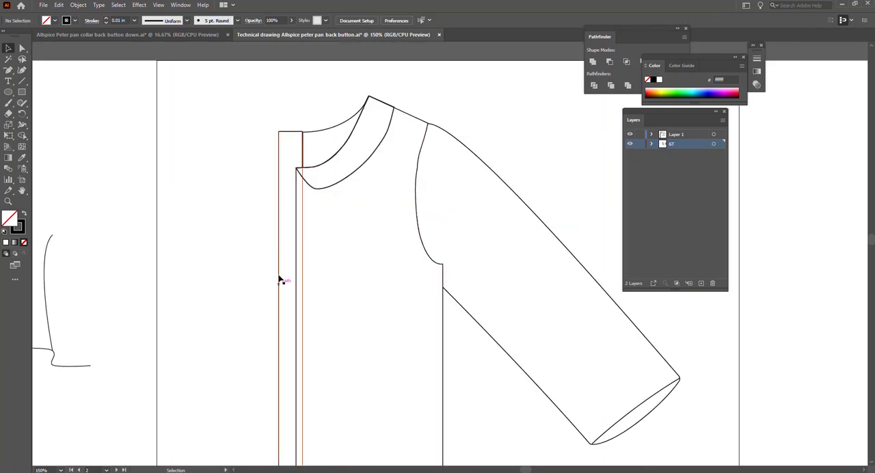
scroll(283, 286, "up", 2)
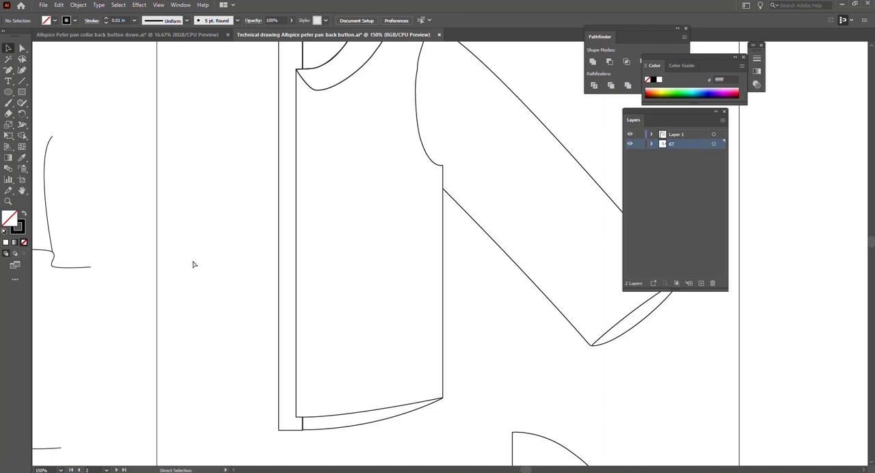
scroll(569, 274, "down", 3)
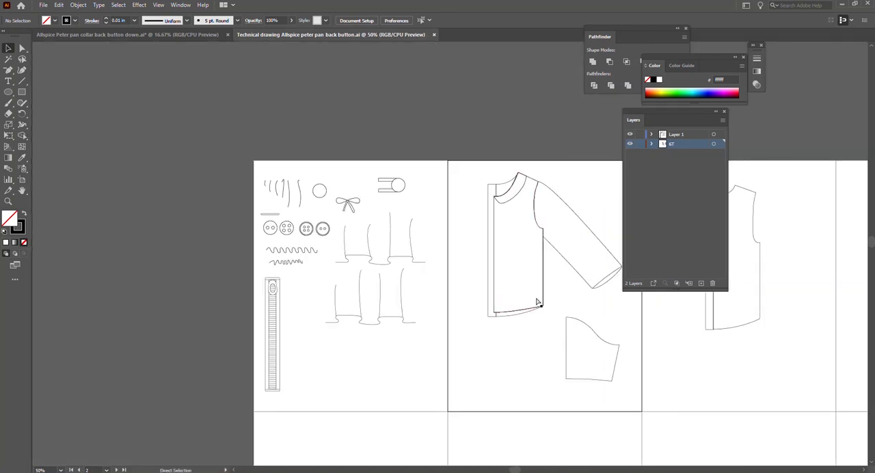
Select the assembled half garment with its sleeve and collar, and create a mirrored copy reflected across the vertical axis.
scroll(517, 299, "right", 3)
scroll(452, 279, "right", 2)
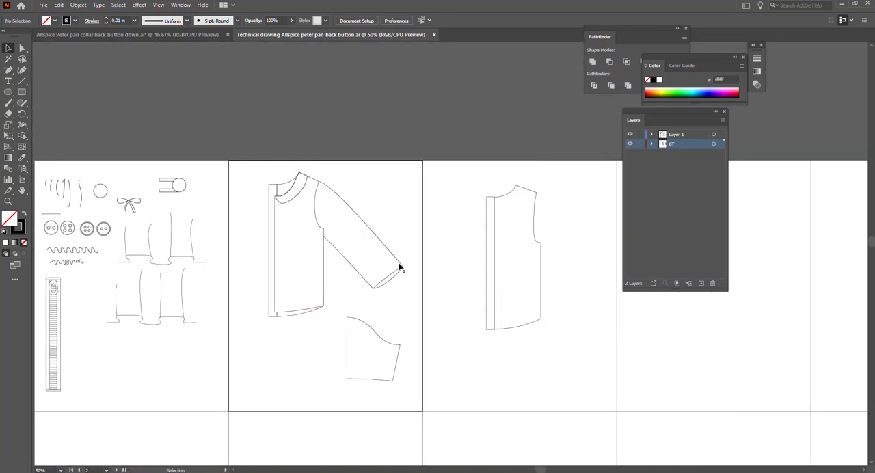
scroll(352, 217, "up", 2)
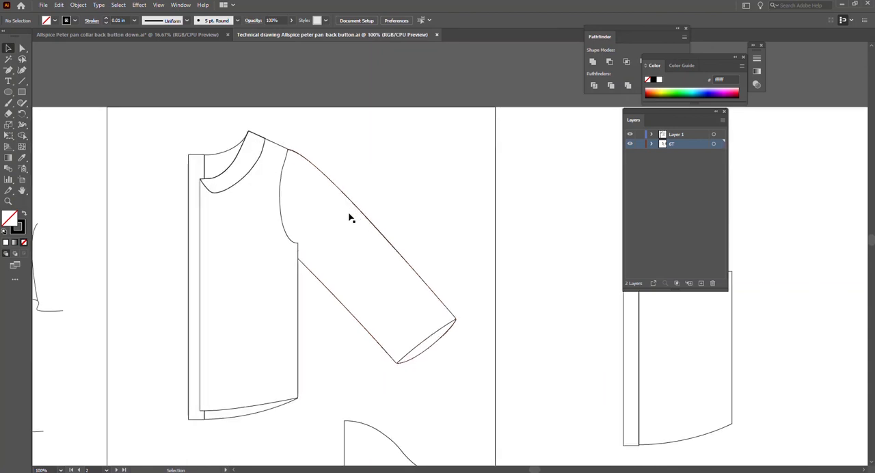
left_click_drag(213, 133, 461, 400)
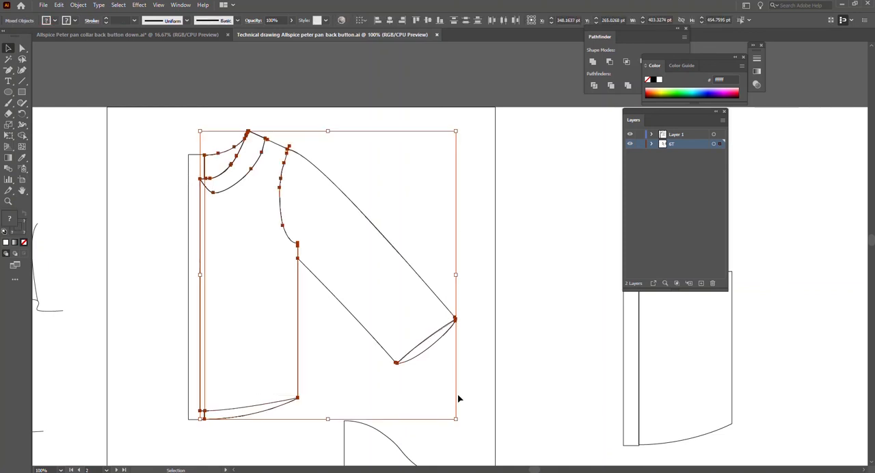
right_click(340, 306)
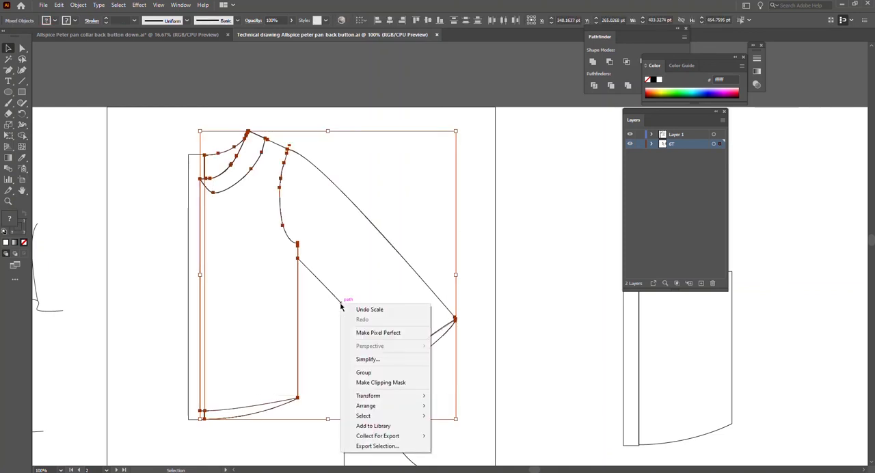
mouse_move(396, 398)
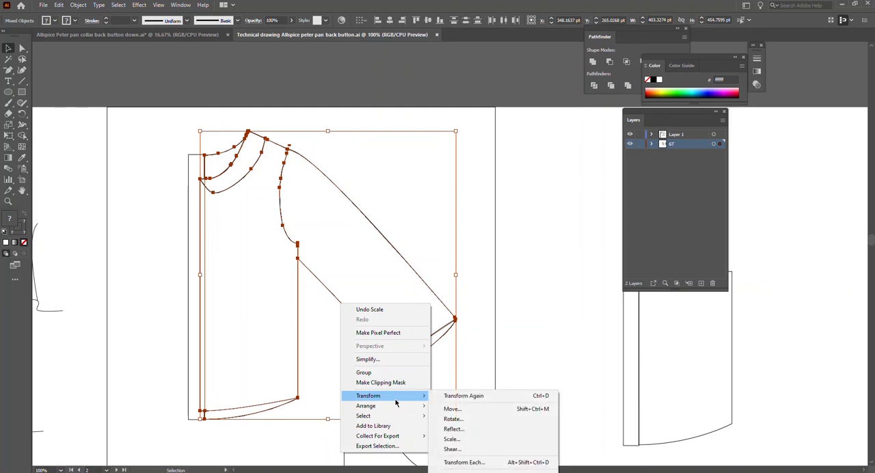
left_click(454, 429)
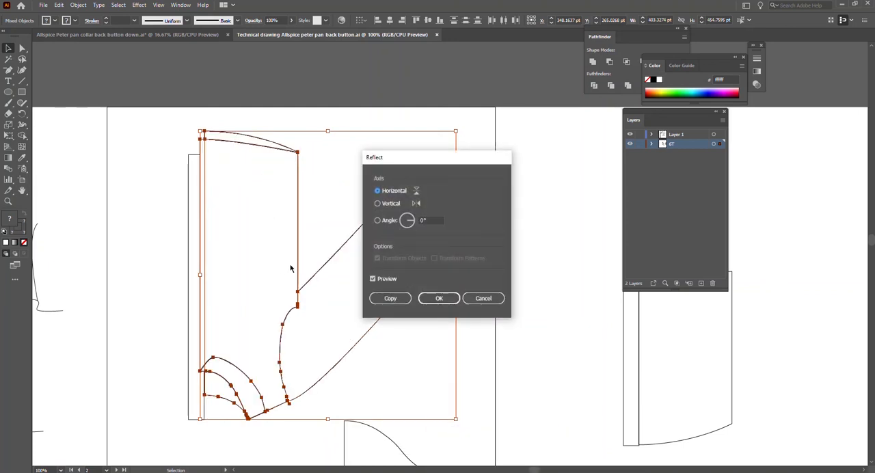
left_click(377, 204)
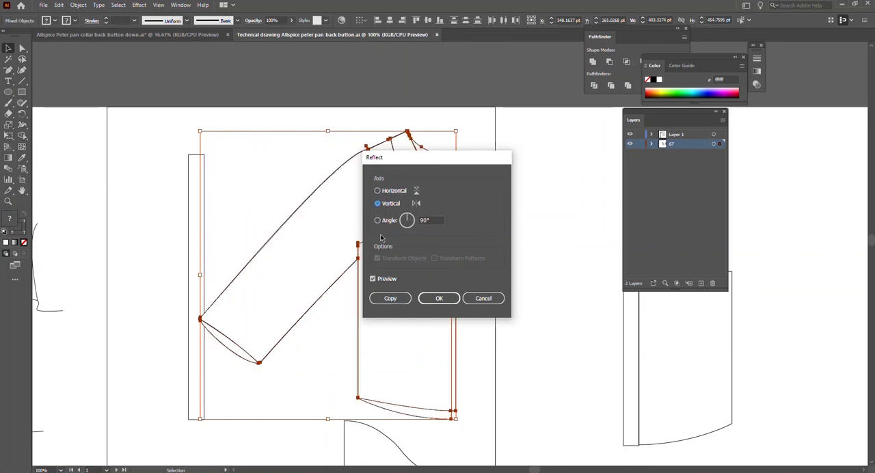
left_click(384, 298)
Move the mirrored half to meet the original at centre front, at about X -54.8 pt, and deselect it.
left_click_drag(432, 177, 178, 184)
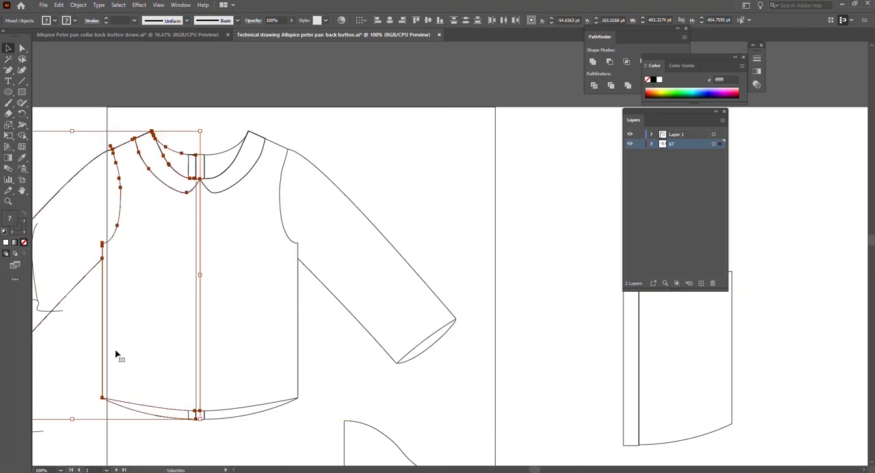
left_click(70, 390)
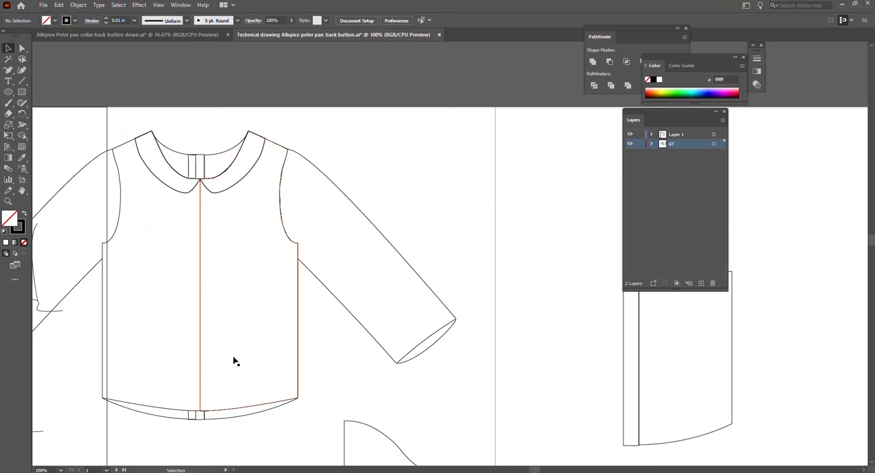
scroll(253, 361, "left", 5)
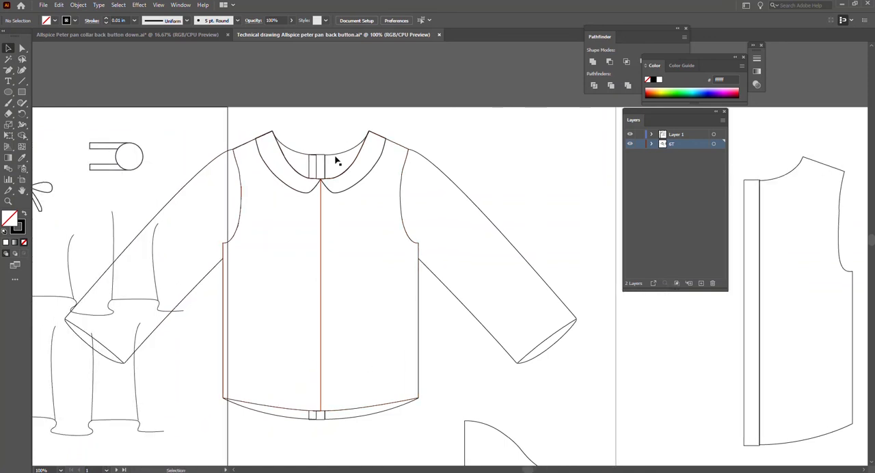
Select the full garment and move it sideways to the middle of its artboard, then deselect it.
left_click_drag(210, 146, 476, 299)
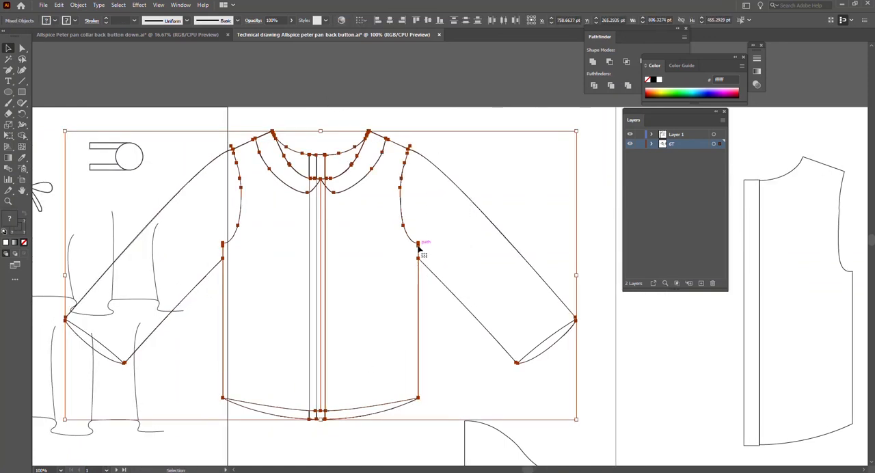
left_click_drag(419, 255, 524, 250)
left_click(335, 443)
Select both sleeve-opening curves left behind and move them together onto the ends of the sleeves.
scroll(463, 360, "down", 2)
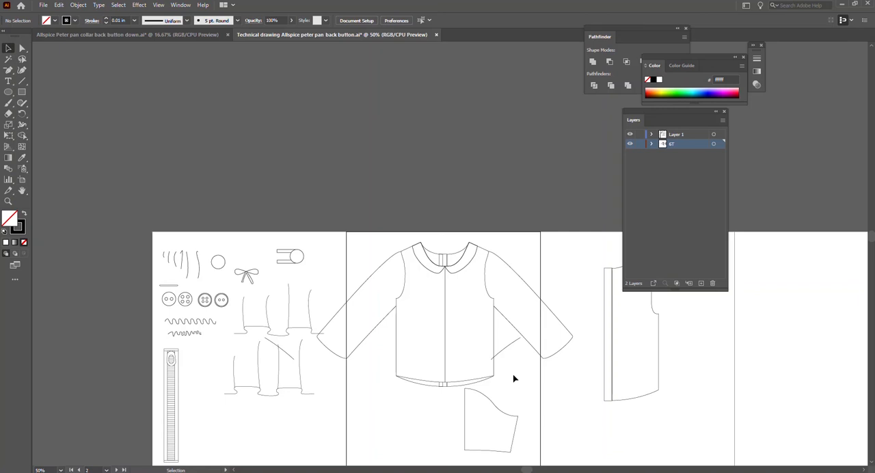
left_click(509, 349)
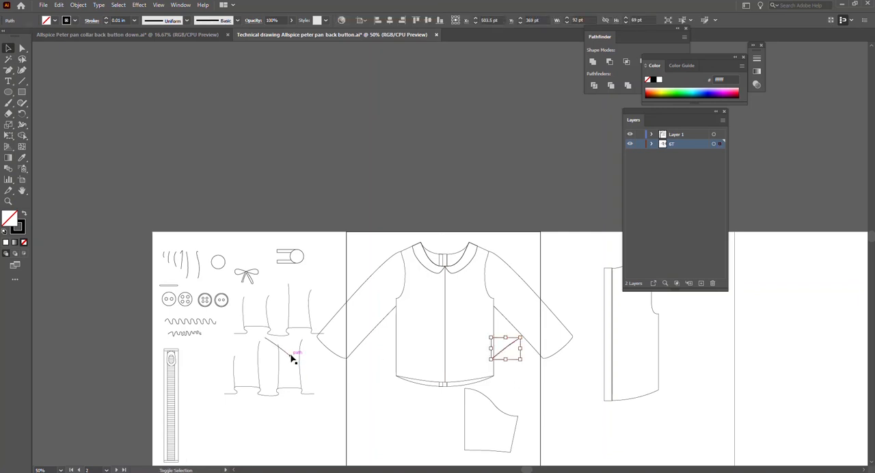
left_click(291, 357, "shift")
left_click_drag(509, 348, 563, 346)
Nudge both sleeve-opening curves to line up with the sleeve hems, at about X 311.7 pt, Y 364 pt, and deselect them.
scroll(518, 383, "up", 2)
scroll(517, 383, "right", 3)
key("Right")
key("Down")
key("Down")
key("Down")
key("Down")
key("Down")
key("Right")
key("Right")
key("Right")
key("Right")
key("Right")
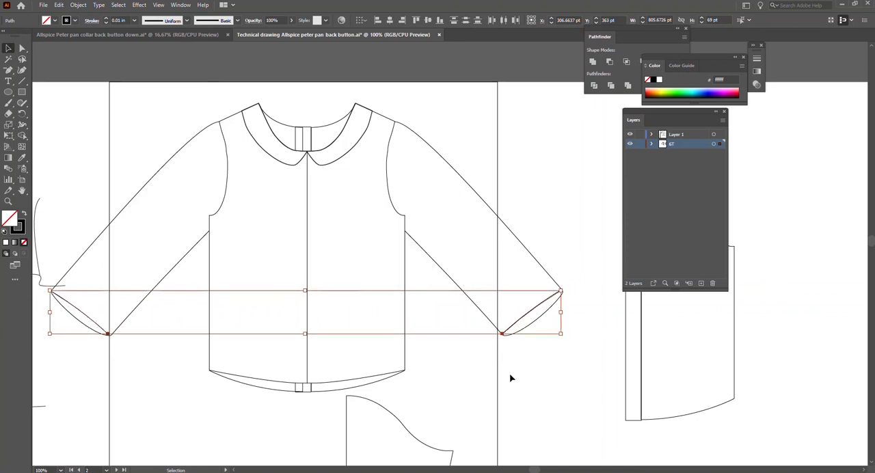
key("Down")
scroll(510, 378, "up", 1)
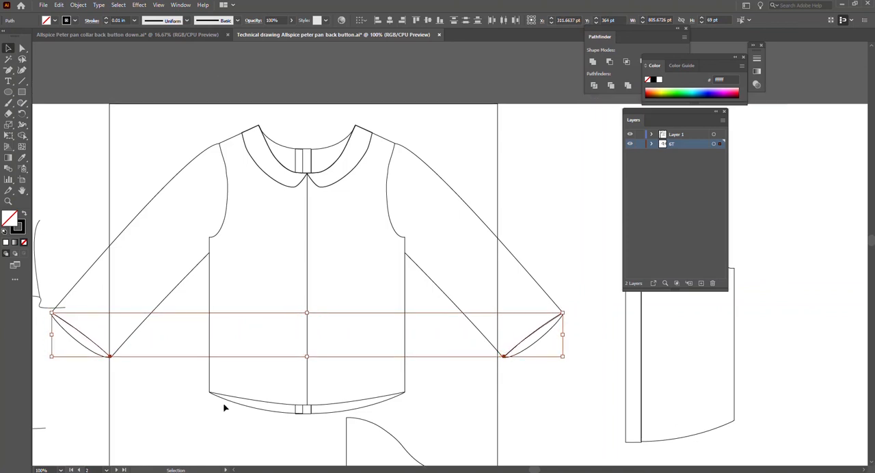
left_click(192, 412)
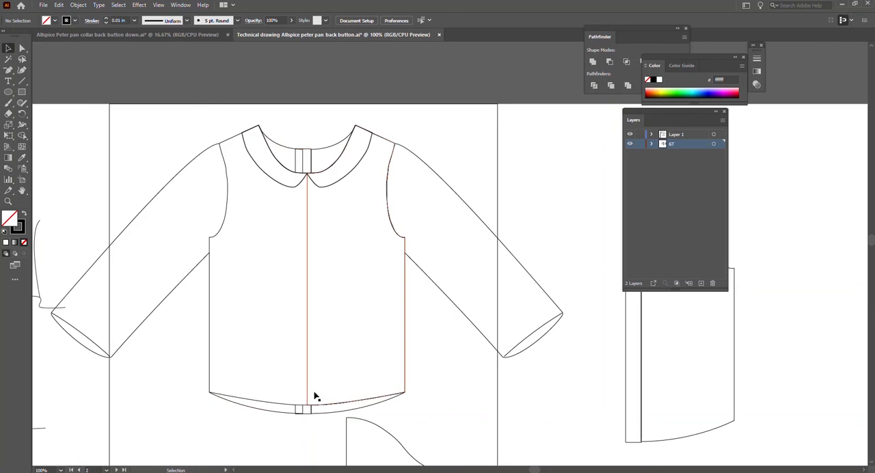
Select the back placket at the hem, try deleting it and restore it, then give it a white fill.
scroll(303, 413, "up", 3)
left_click(281, 398)
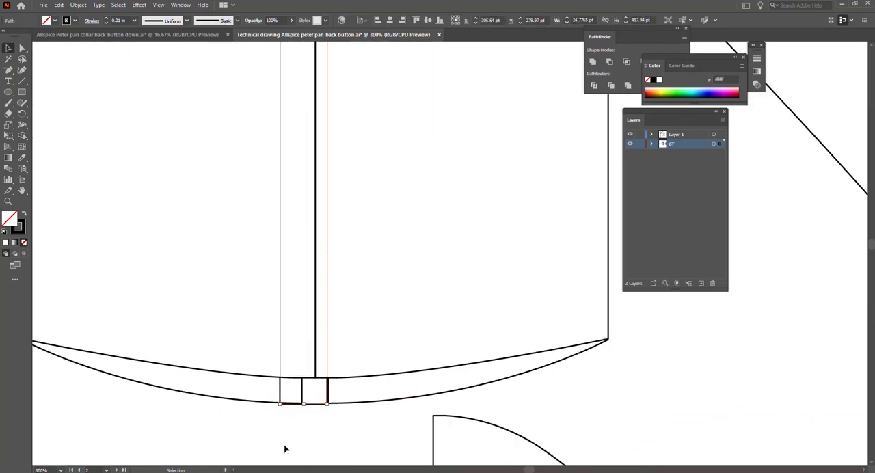
key("Delete")
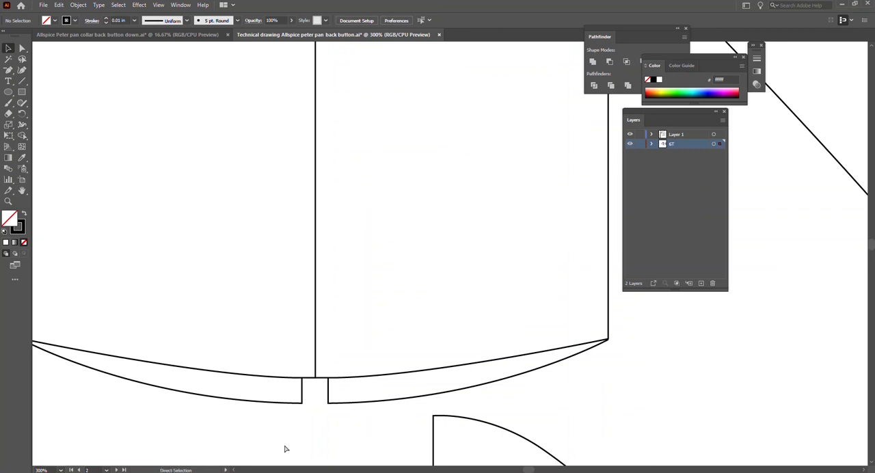
key("ctrl+z")
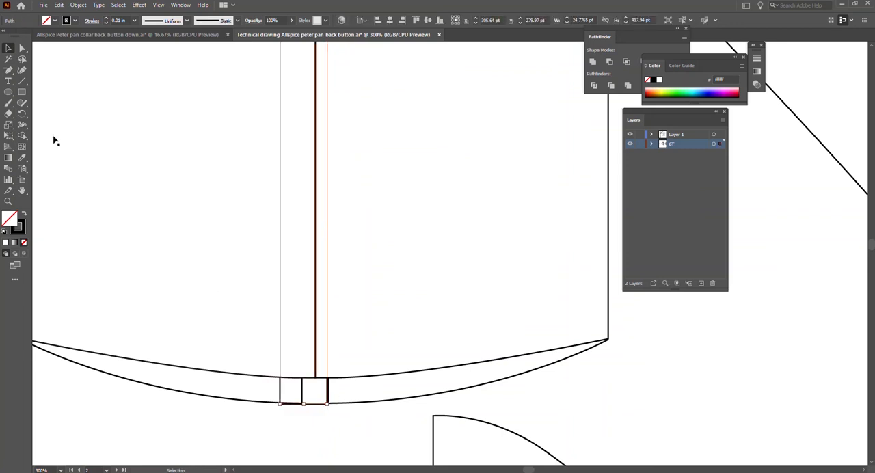
left_click(6, 243)
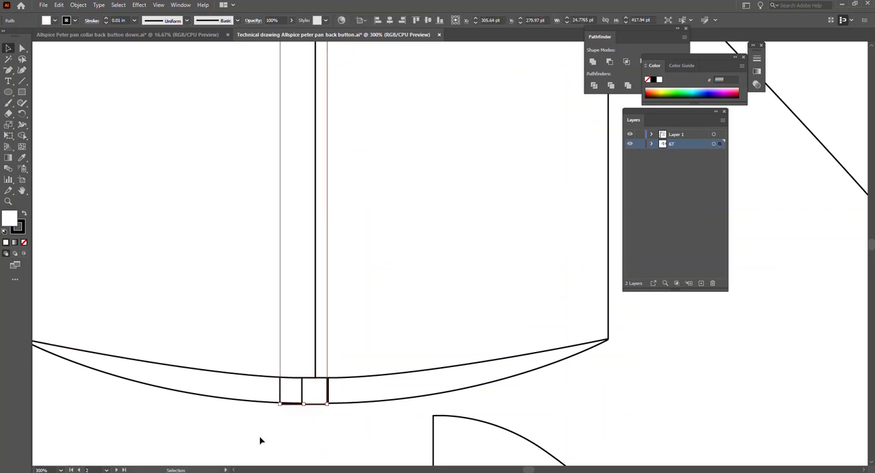
Bring the white-filled placket forward two levels in the stacking order.
left_click(316, 424)
right_click(318, 408)
mouse_move(385, 357)
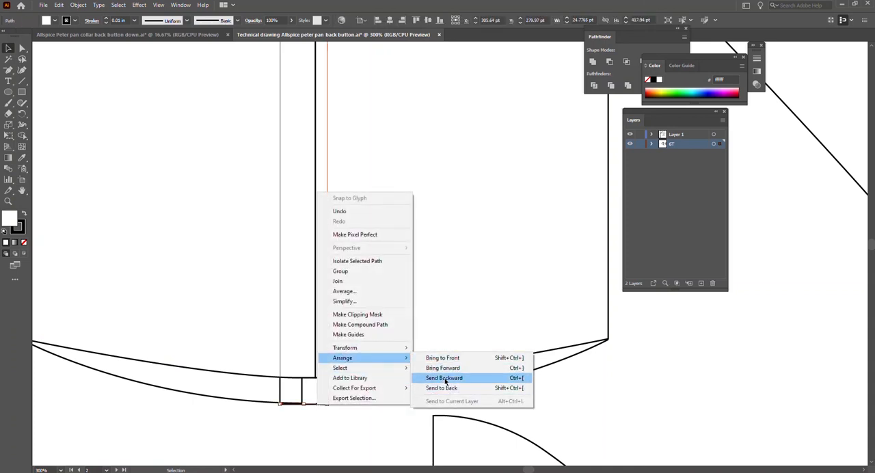
left_click(449, 369)
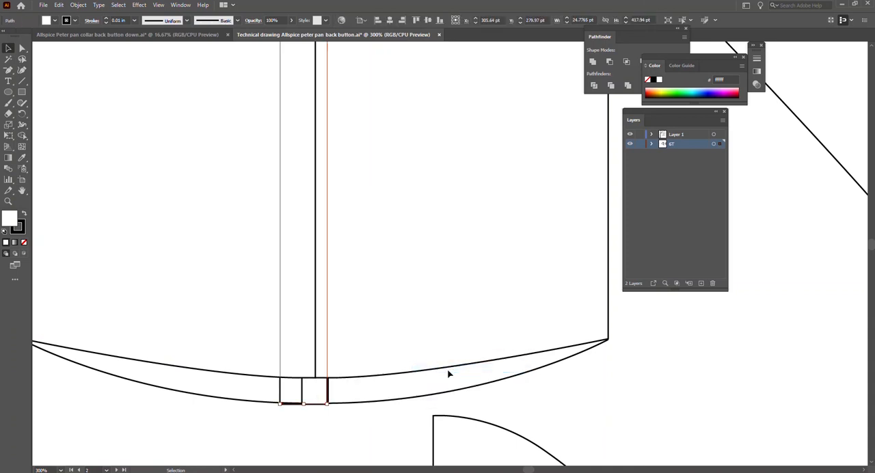
right_click(325, 405)
mouse_move(387, 359)
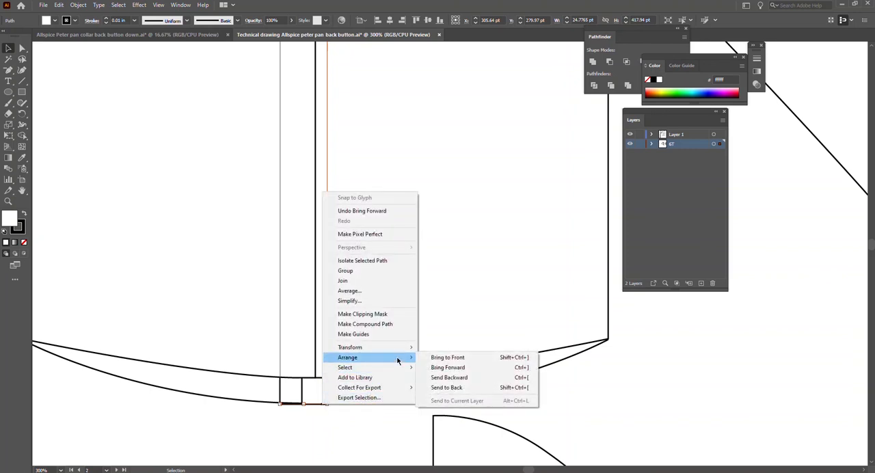
left_click(448, 368)
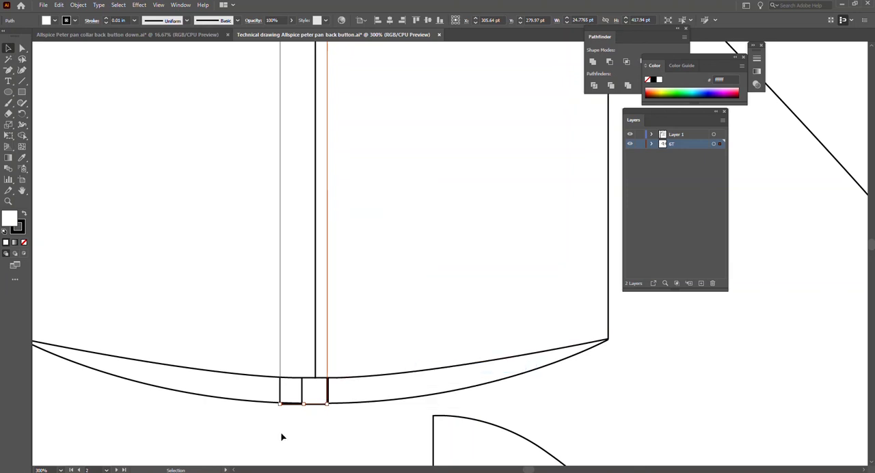
Shift the placket to about X 309.6 pt, Y 279 pt, and send the left back bodice to the back, behind it.
mouse_move(316, 407)
left_mouse_down()
mouse_move(294, 406)
mouse_move(324, 406)
left_mouse_up()
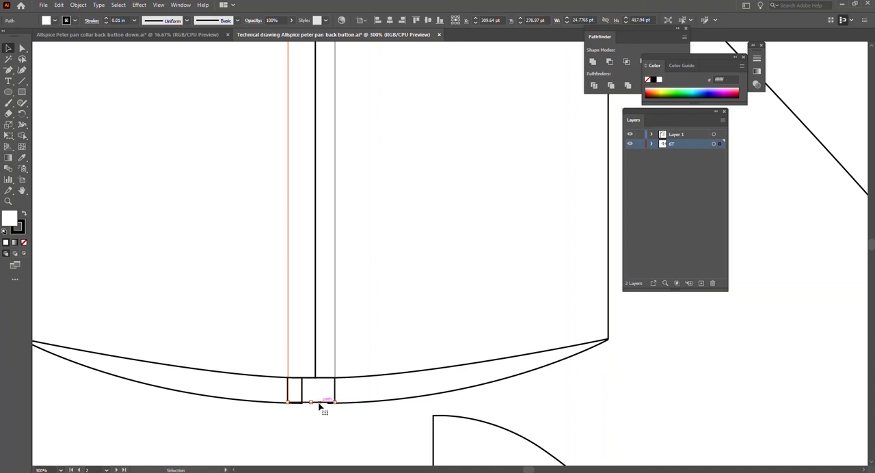
left_click(259, 417)
left_click(250, 403)
right_click(250, 402)
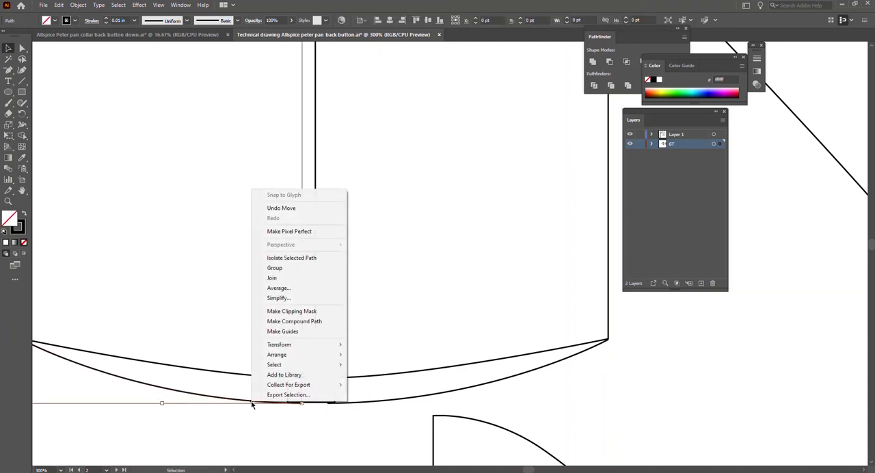
mouse_move(327, 347)
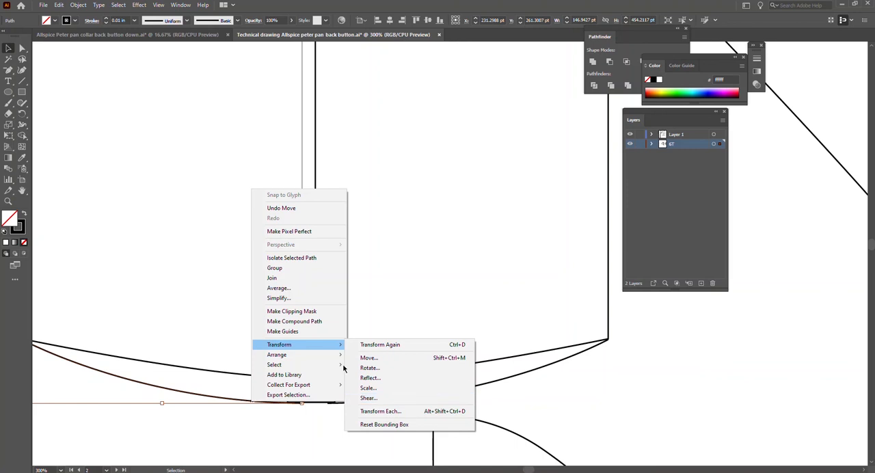
left_click(382, 385)
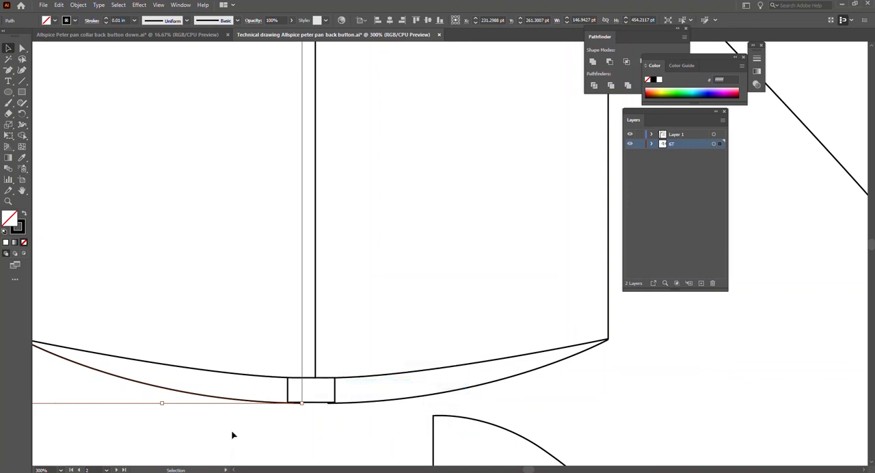
Nudge the placket to about X 311.6 pt, Y 280 pt to centre it on the garment, deselect it and check the neckline.
left_click(342, 419)
left_click(323, 404)
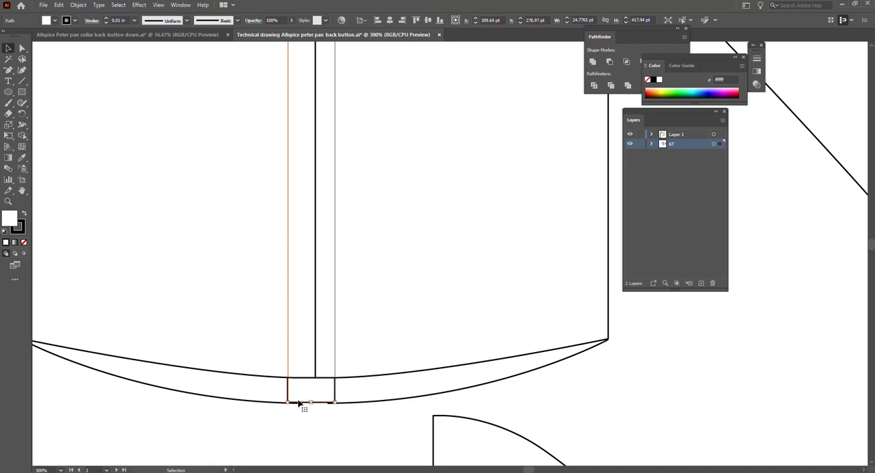
key("Right")
key("Right")
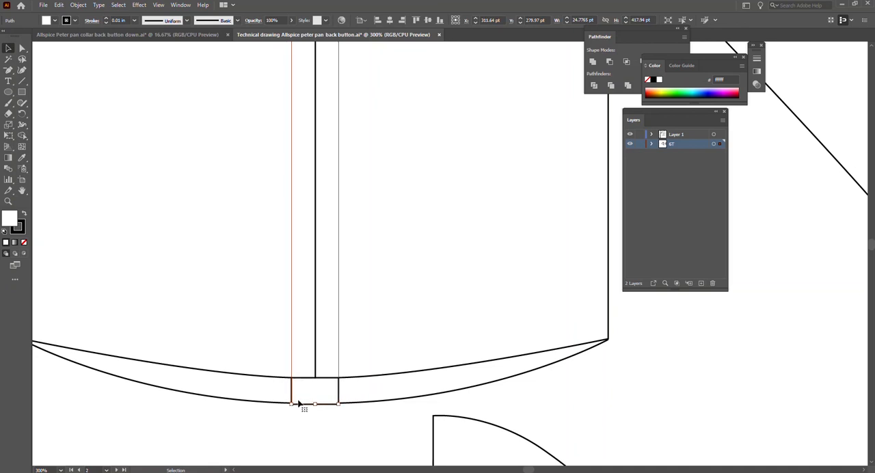
left_click(261, 425)
scroll(300, 412, "up", 5)
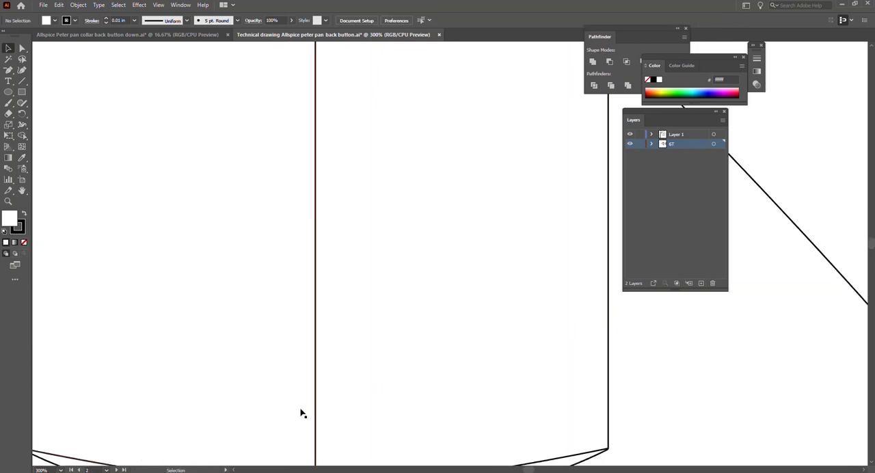
scroll(323, 362, "down", 2)
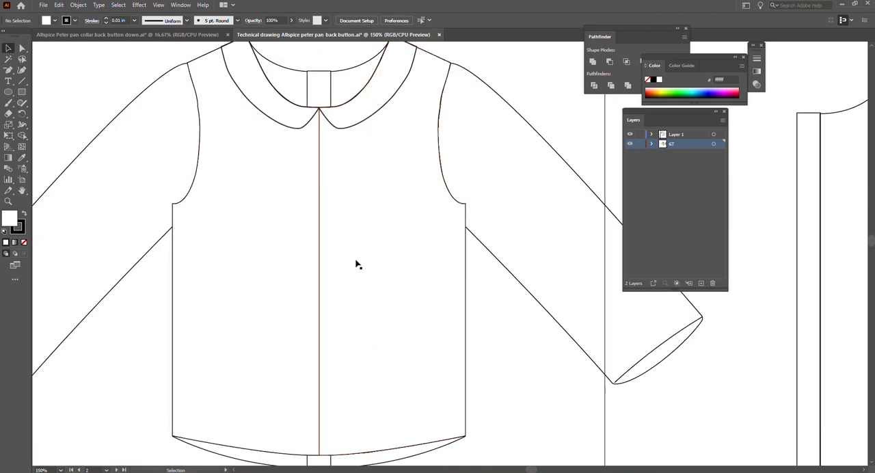
left_click_drag(272, 223, 361, 305)
key("ctrl+z")
left_click(136, 333)
left_click_drag(217, 287, 394, 305)
key("ctrl+z")
left_click_drag(513, 344, 144, 336)
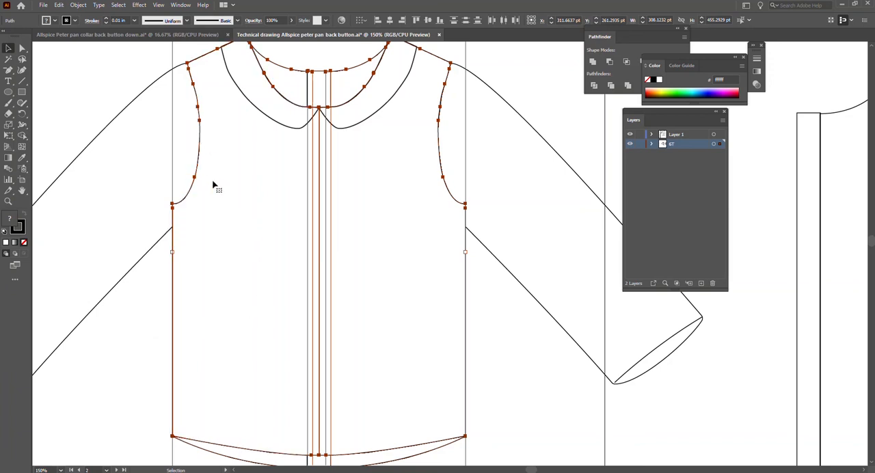
left_click(153, 304)
Merge the left and right front bodice halves into one shape with the Shape Builder tool, removing the centre front line, and deselect it.
left_click(196, 180)
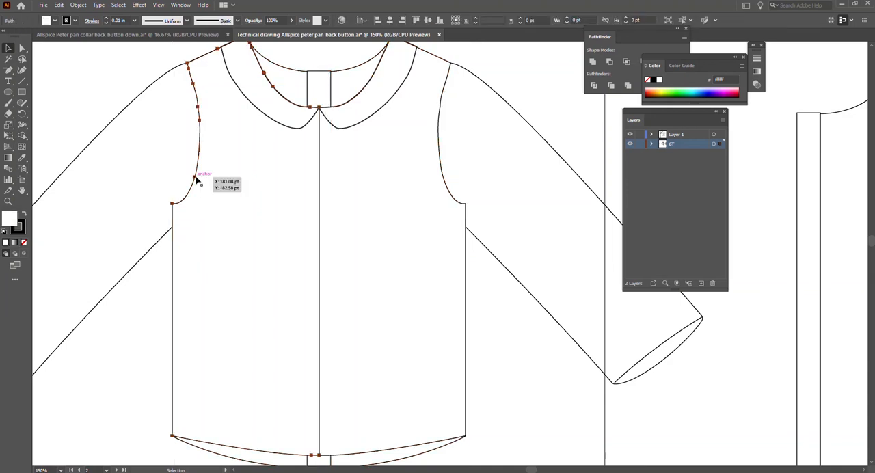
left_click(448, 190, "shift")
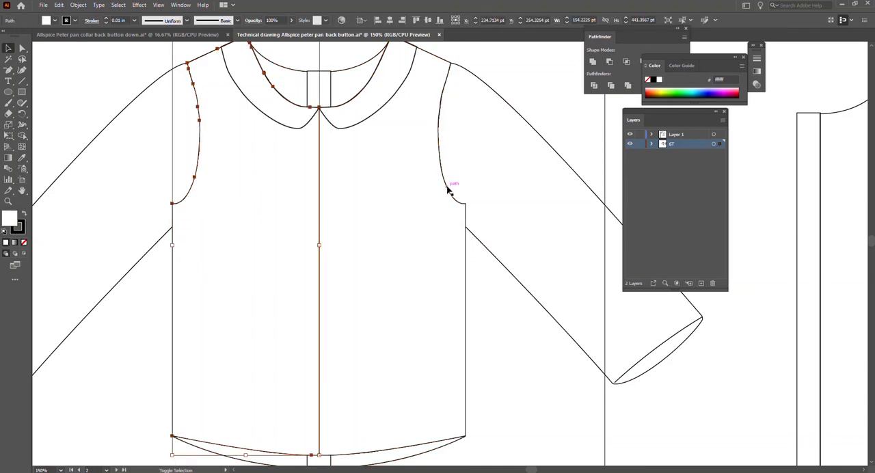
key("shift+m")
left_click_drag(374, 256, 283, 253)
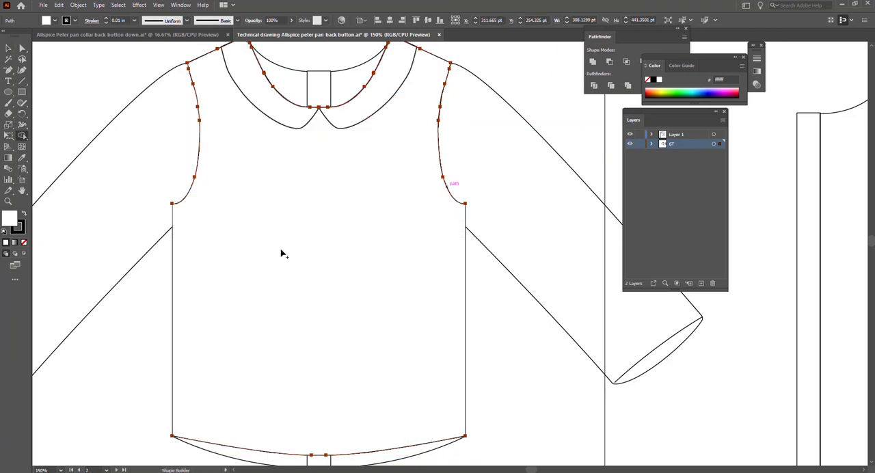
key("v")
left_click(142, 357)
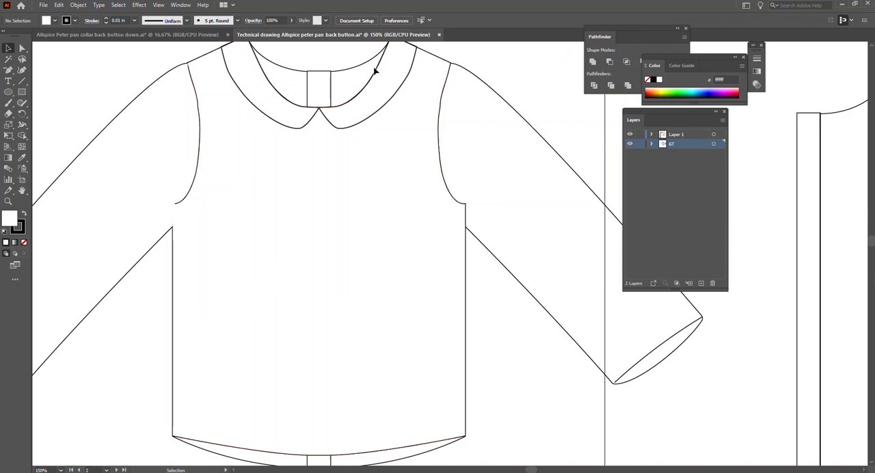
scroll(372, 287, "up", 1)
scroll(372, 287, "down", 2)
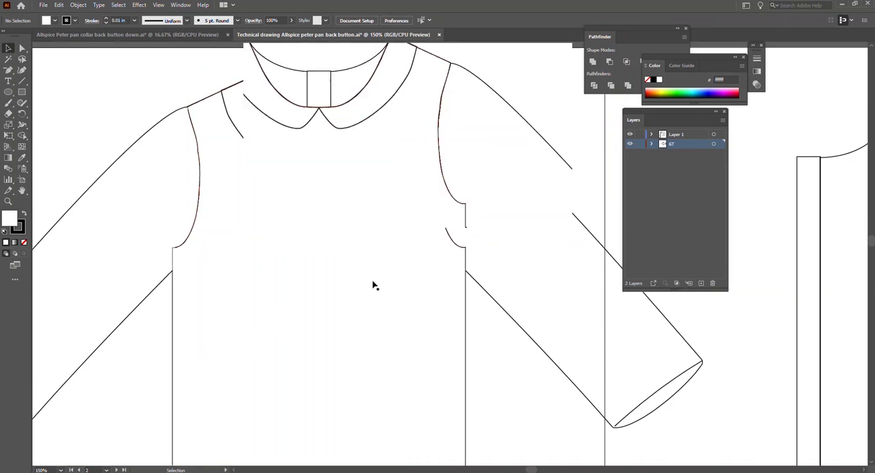
scroll(319, 184, "up", 2)
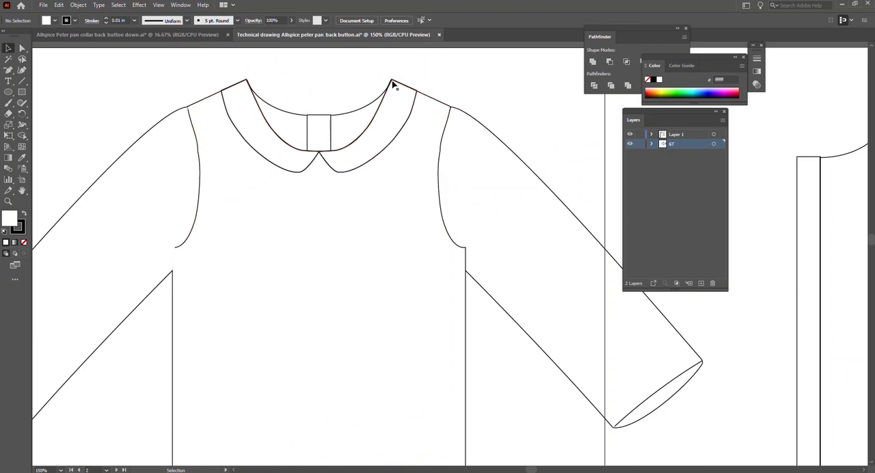
Examine the front bodice's anchor points where the neckline meets the right shoulder seam, beside the collar.
scroll(394, 84, "up", 2)
left_click(395, 87)
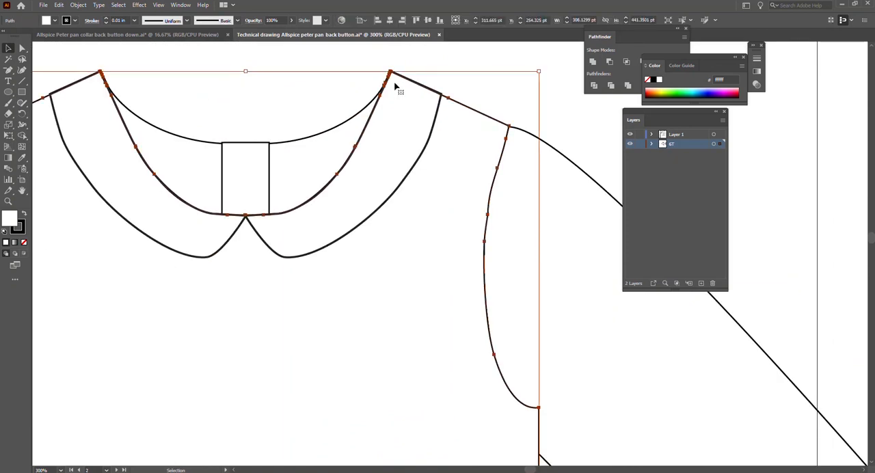
scroll(392, 81, "up", 1)
key("a")
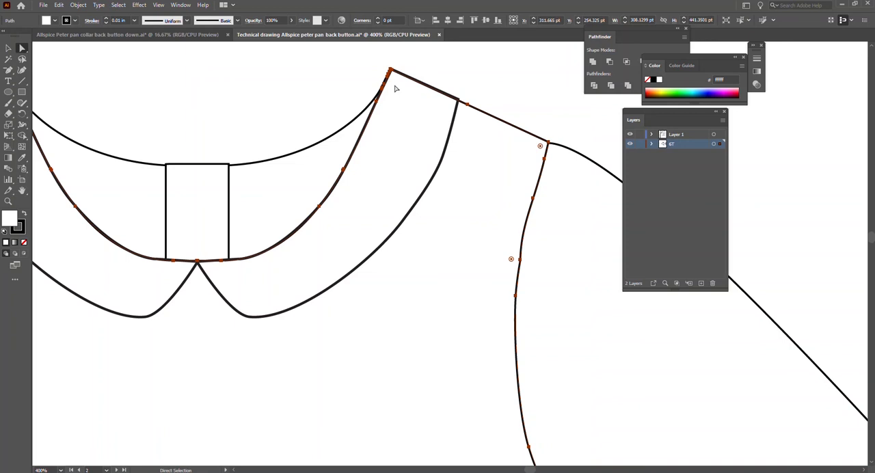
left_click(392, 75)
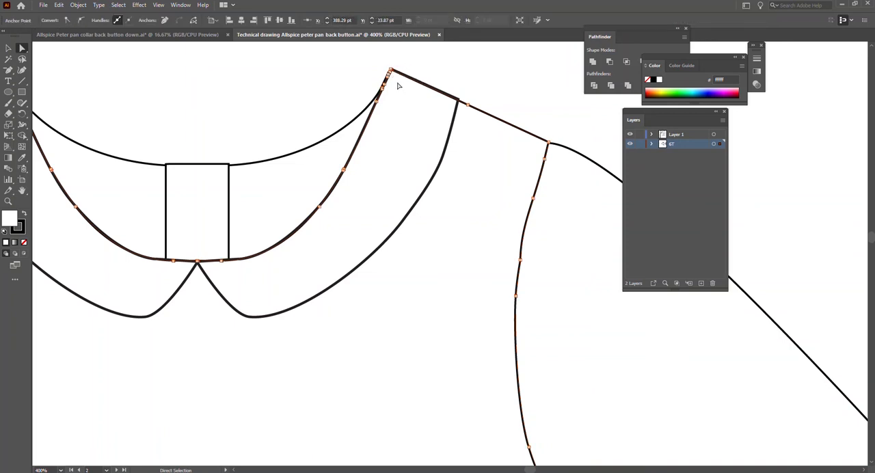
scroll(394, 79, "up", 3)
scroll(394, 78, "up", 3)
scroll(394, 75, "down", 1)
left_click(384, 73)
left_click(387, 75)
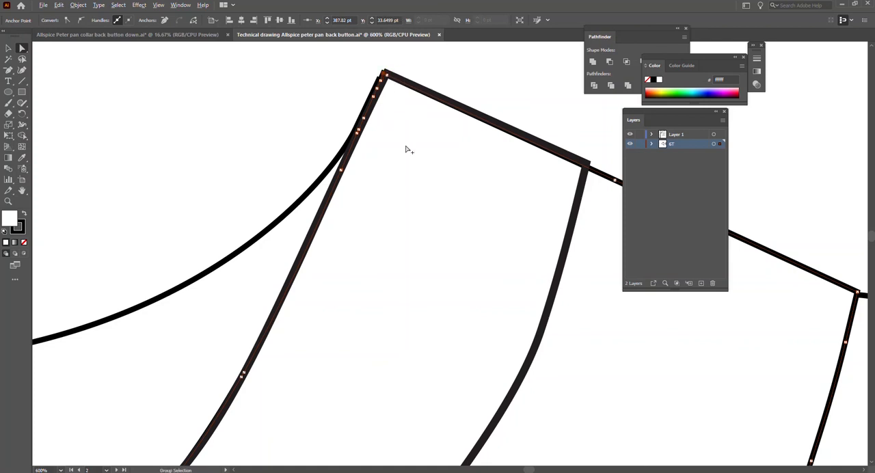
scroll(406, 143, "down", 4)
scroll(111, 151, "left", 2)
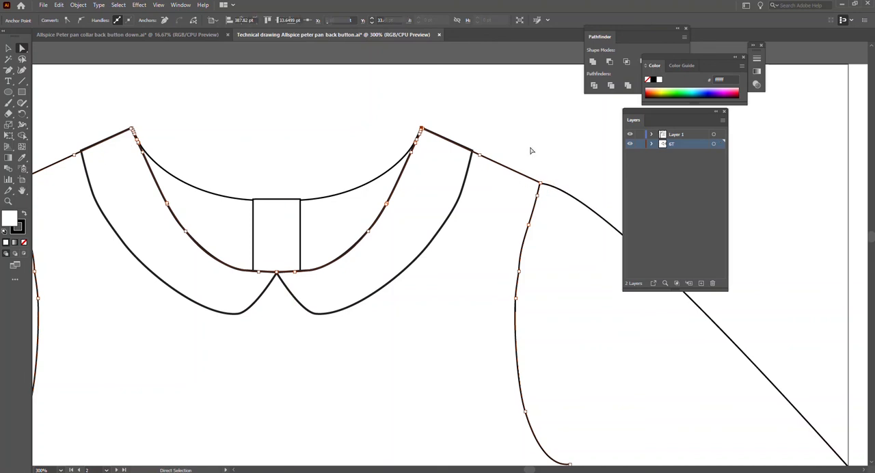
left_click(499, 175)
key("ctrl+a")
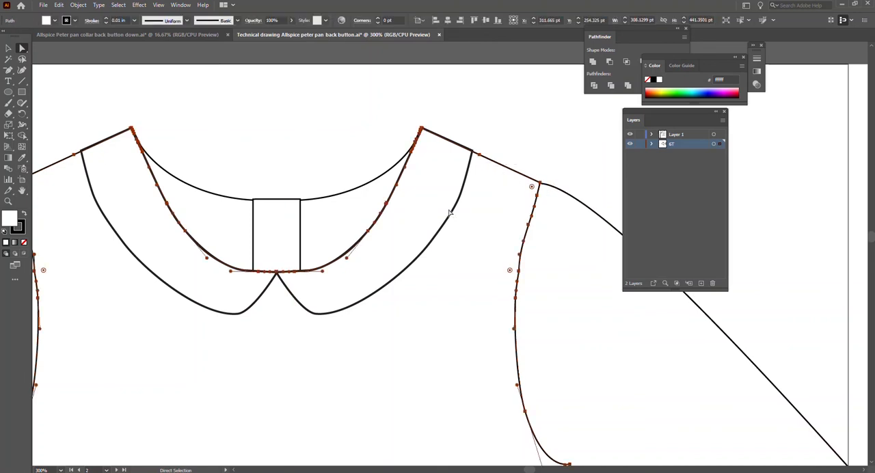
Give both Peter Pan collar pieces a white fill and deselect them.
key("v")
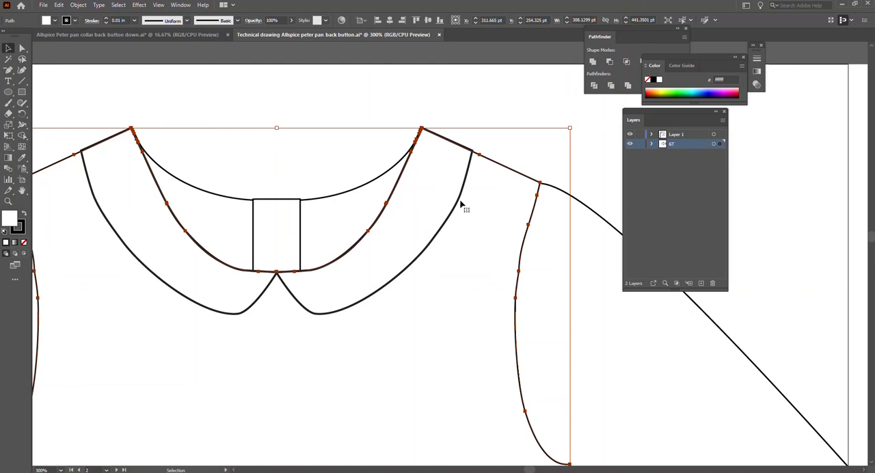
left_click(458, 200)
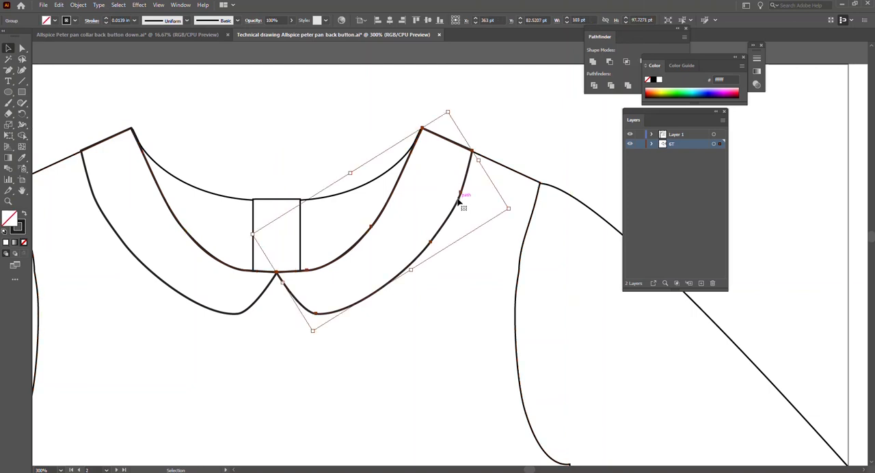
left_click(254, 306, "shift")
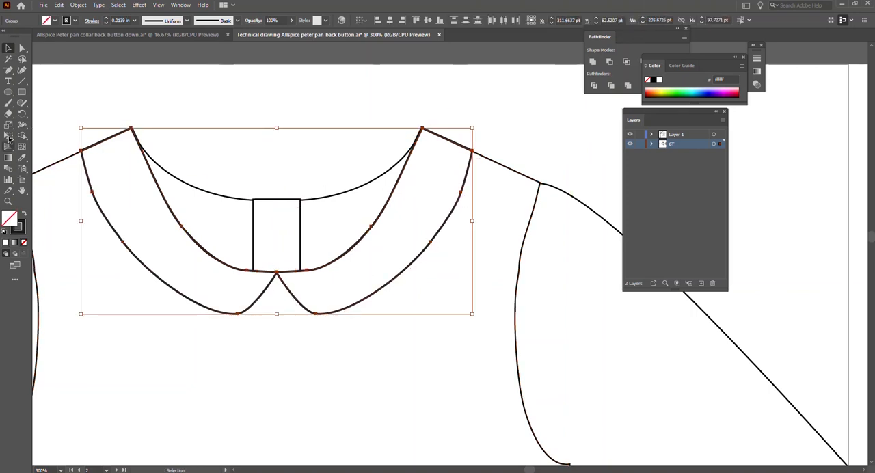
left_click(5, 231)
left_click(80, 161)
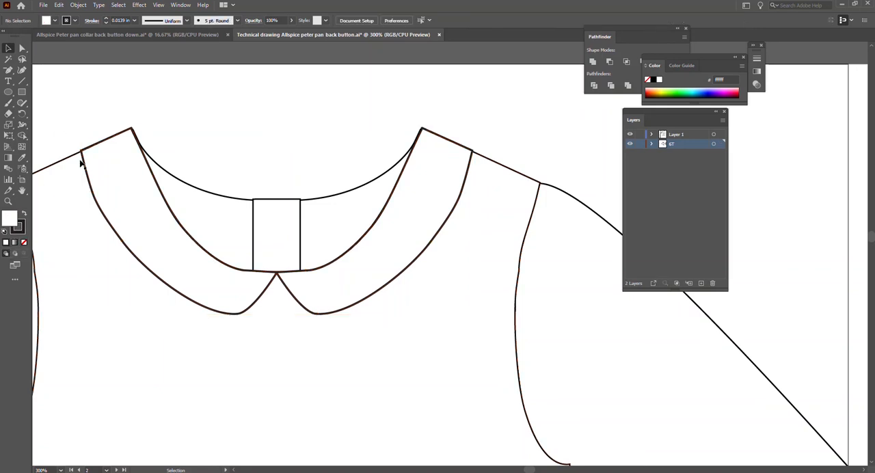
Nudge the left collar piece's outer shoulder corner anchor up and outward to about X 207.8 pt, Y 44.5 pt.
scroll(82, 157, "up", 3)
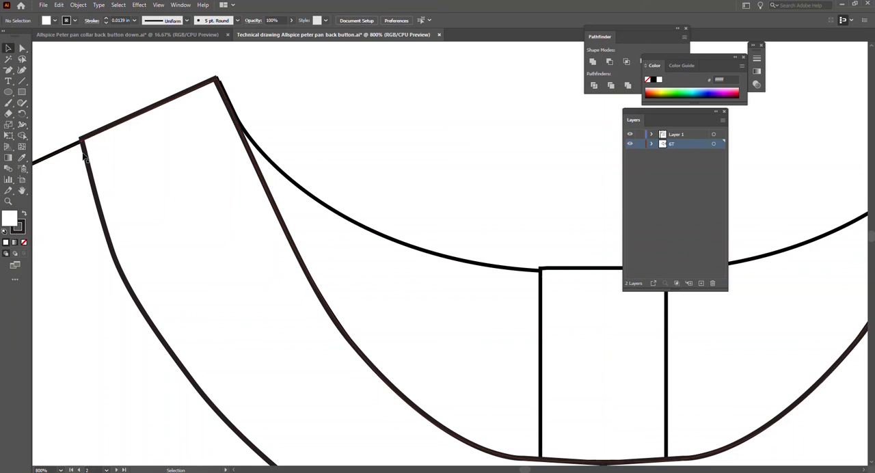
left_click(84, 159)
key("a")
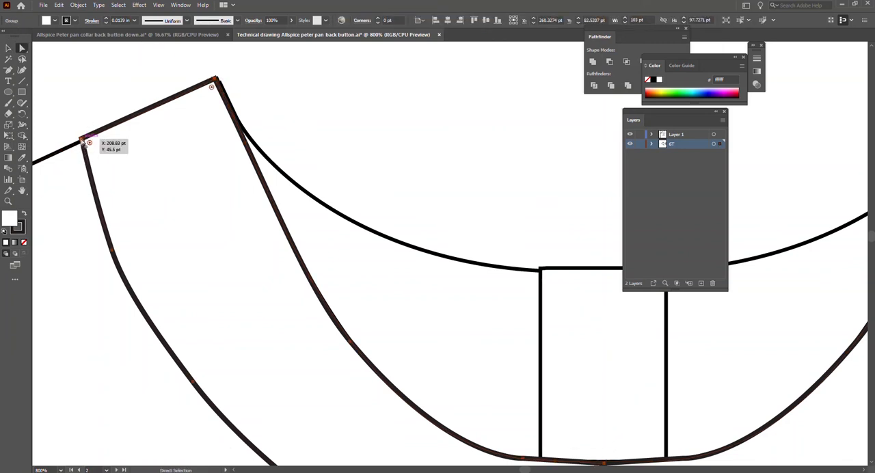
left_click(81, 140)
key("Up")
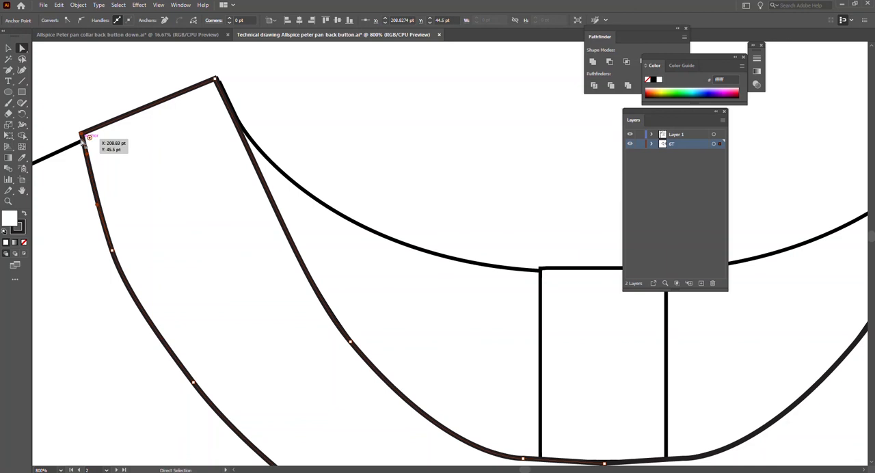
key("Left")
left_click(83, 200)
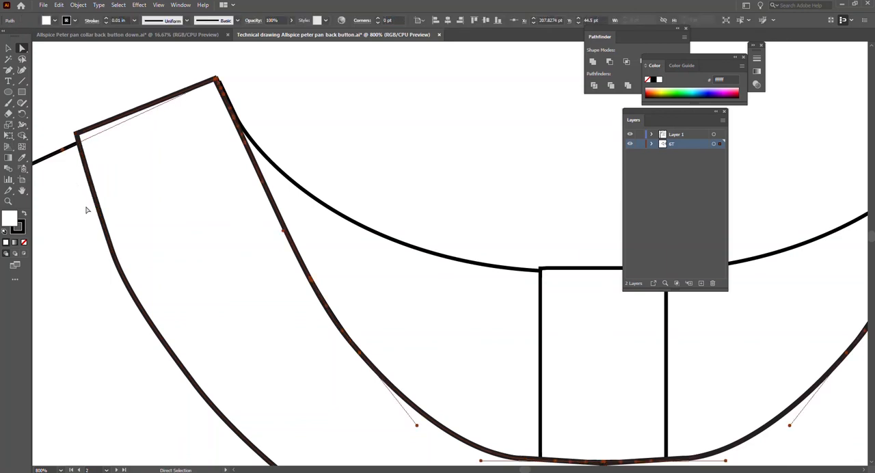
Nudge the right collar piece's outer shoulder corner anchor up and outward to X 415.5 pt, Y 44.5 pt, and deselect it.
scroll(95, 205, "down", 3)
scroll(465, 186, "left", 2)
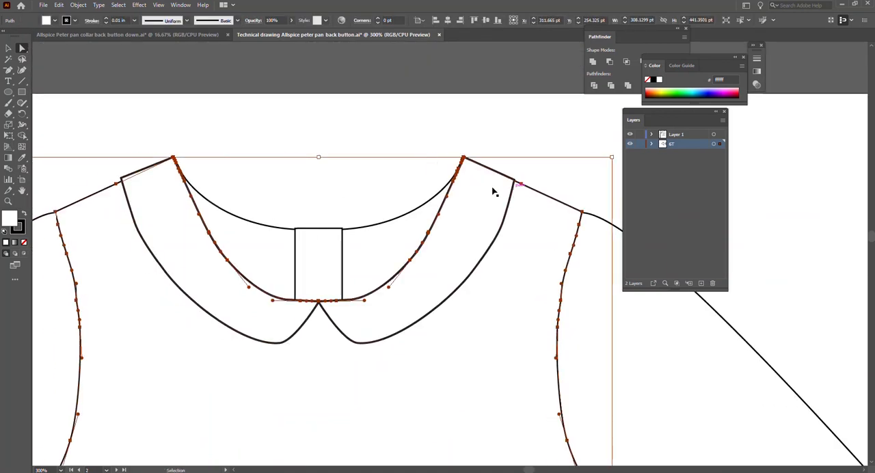
scroll(506, 185, "down", 2)
scroll(526, 147, "right", 3)
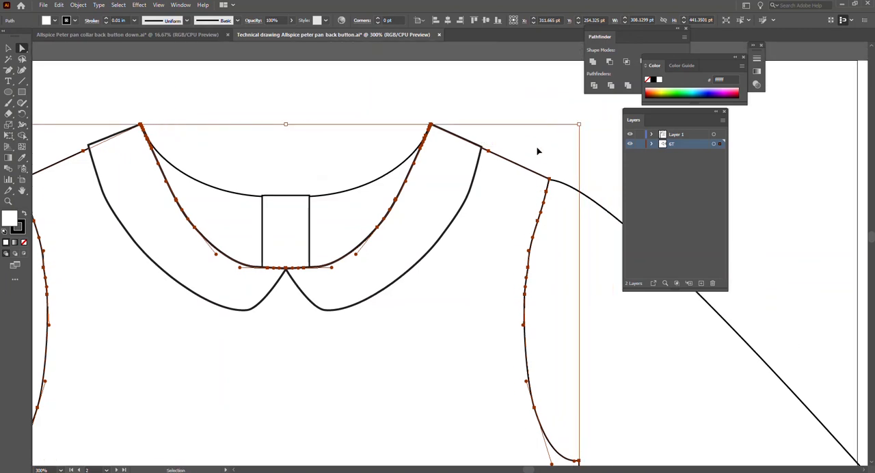
scroll(474, 150, "up", 3)
scroll(443, 147, "up", 2)
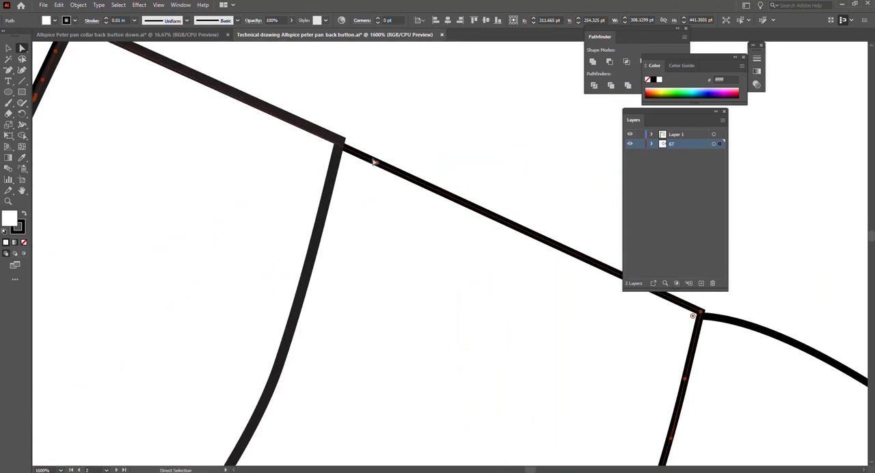
left_click(335, 149)
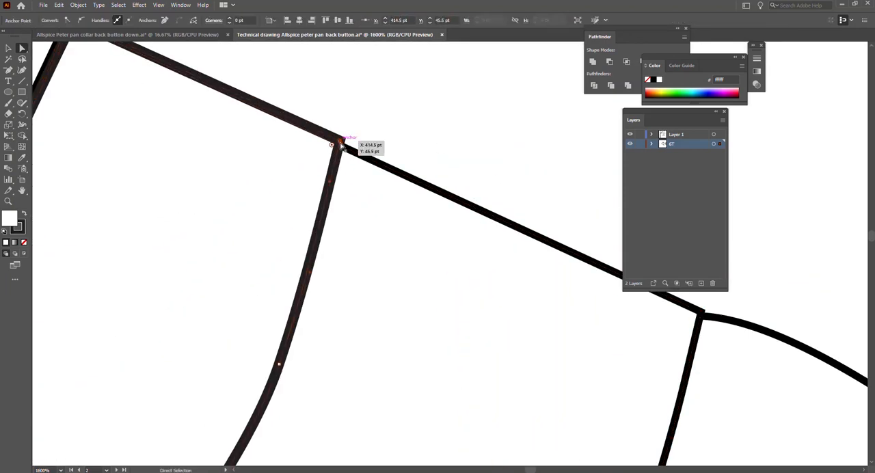
key("Up")
key("Right")
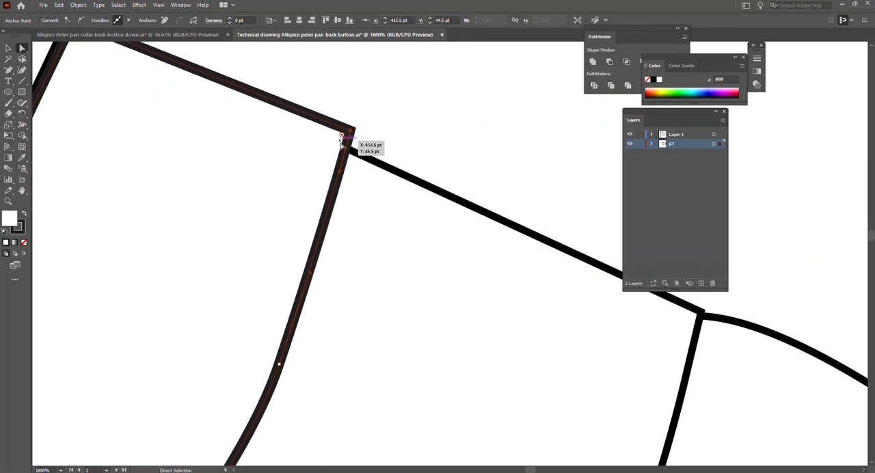
left_click(420, 141)
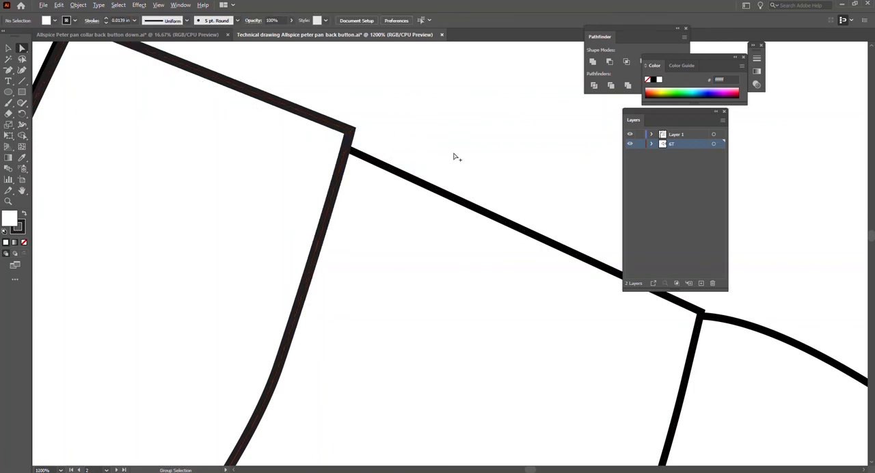
Send the left sleeve to the back so it sits behind the bodice, and deselect it.
scroll(454, 168, "down", 5)
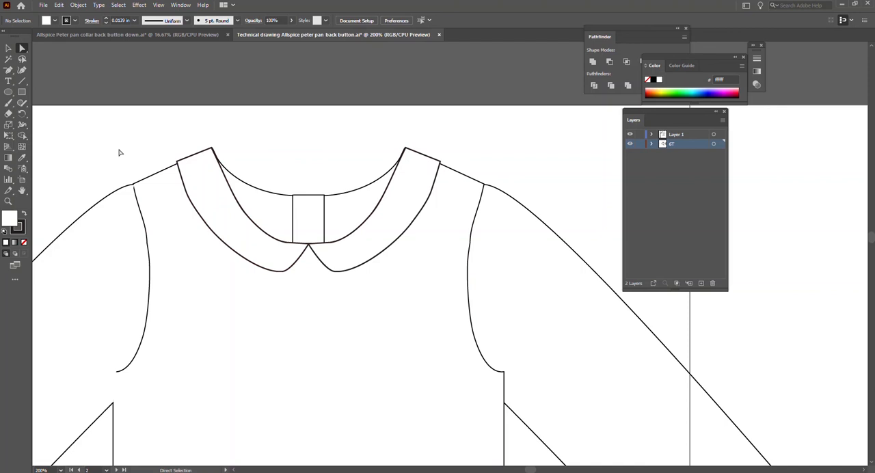
scroll(126, 243, "down", 3)
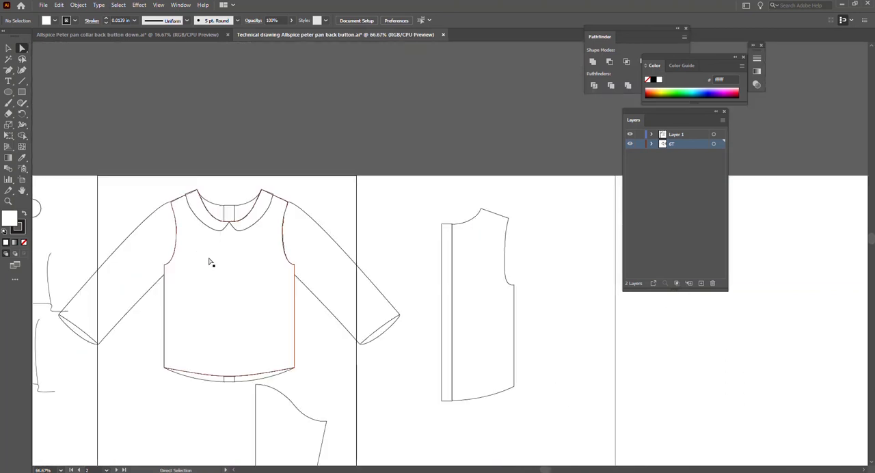
left_click(156, 272)
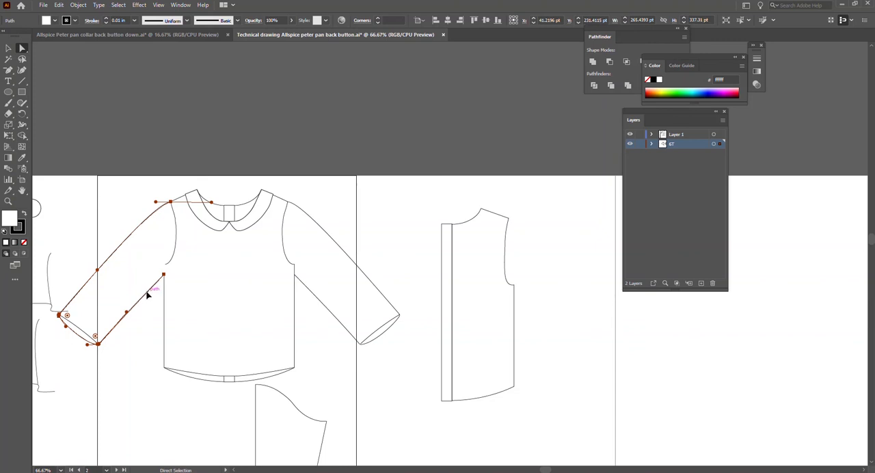
right_click(147, 294)
mouse_move(224, 255)
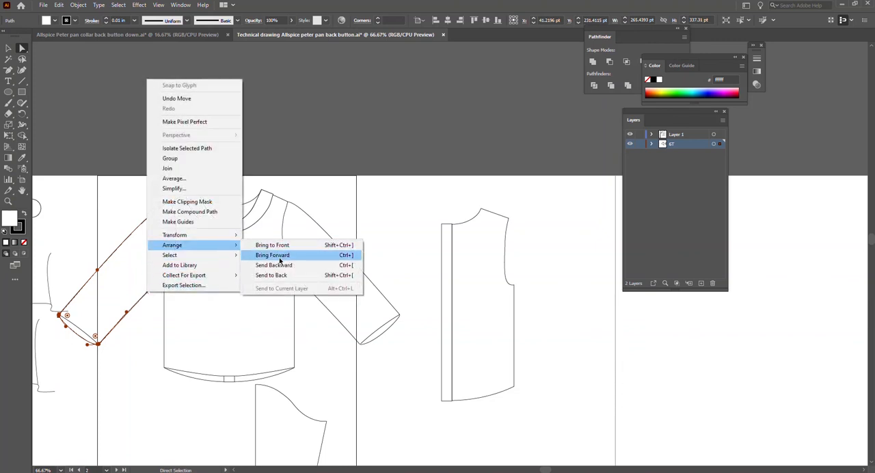
left_click(277, 276)
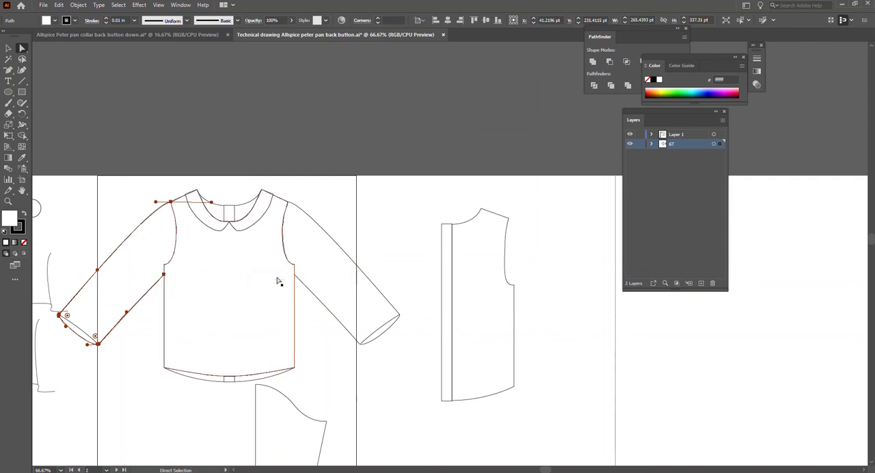
left_click(140, 333)
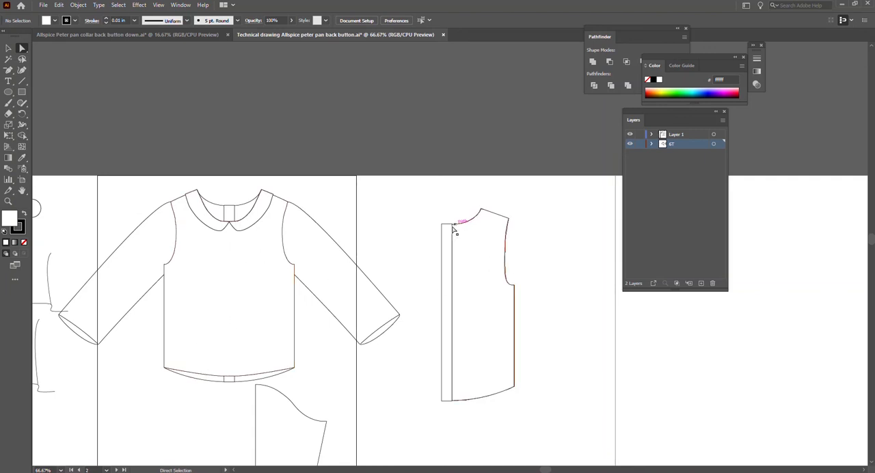
scroll(521, 387, "right", 4)
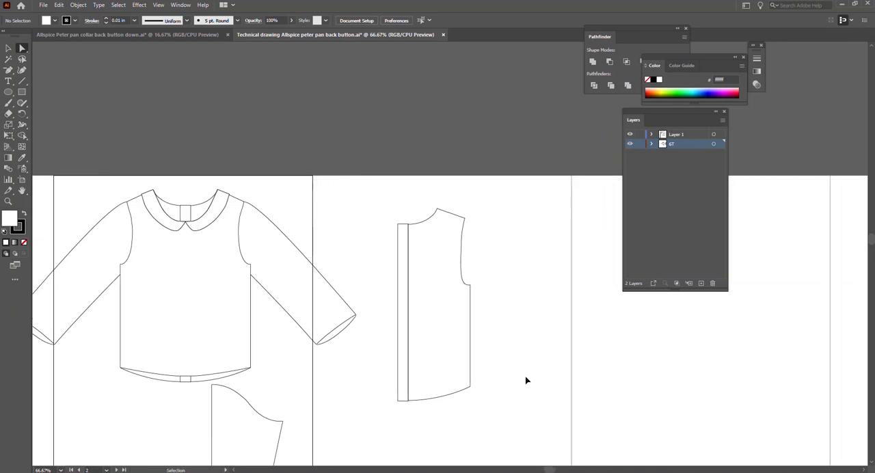
left_click(364, 257)
right_click(364, 256)
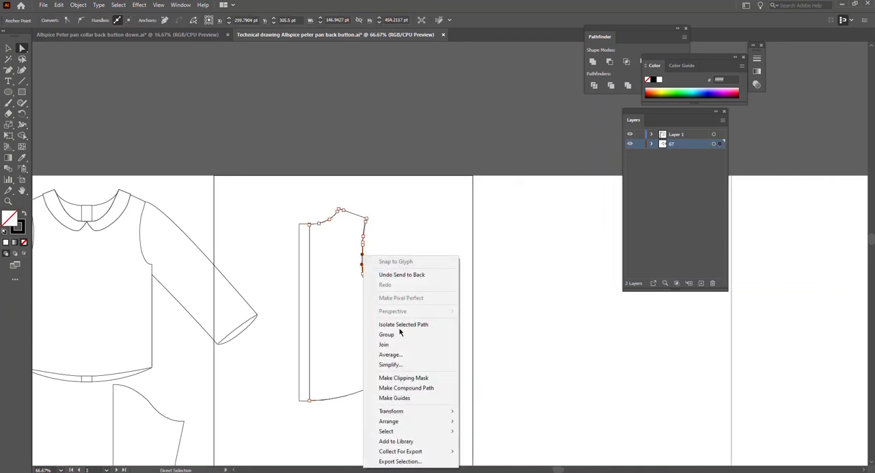
mouse_move(403, 414)
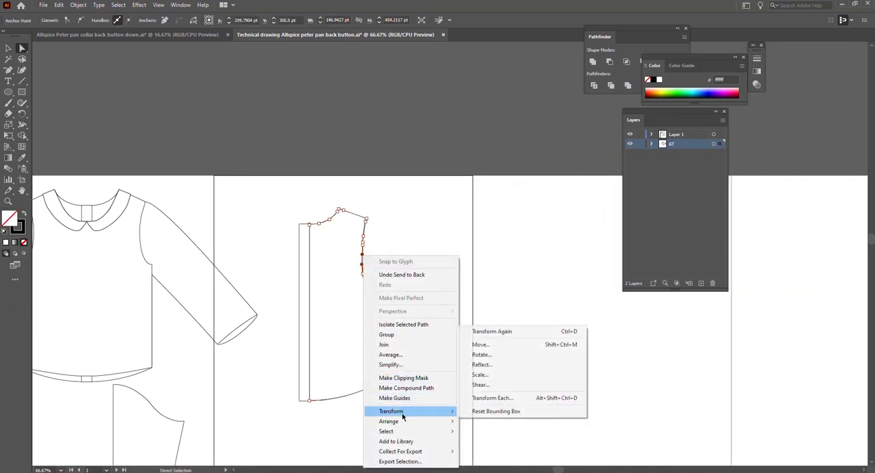
left_click(506, 364)
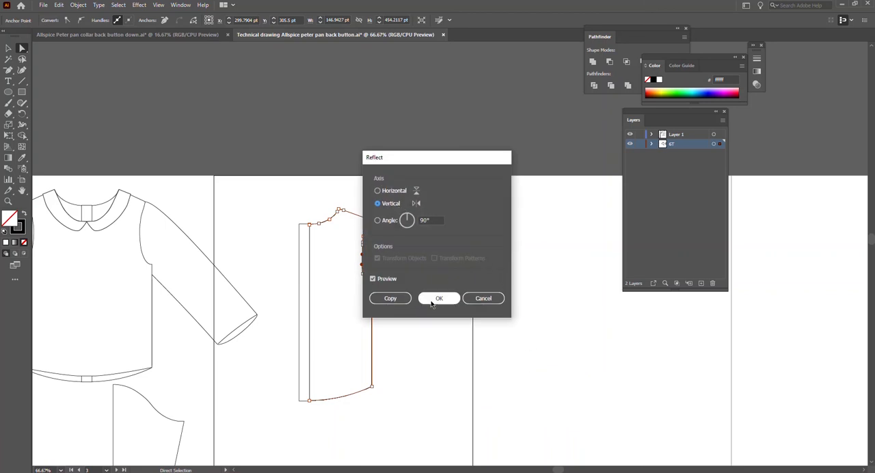
left_click(388, 299)
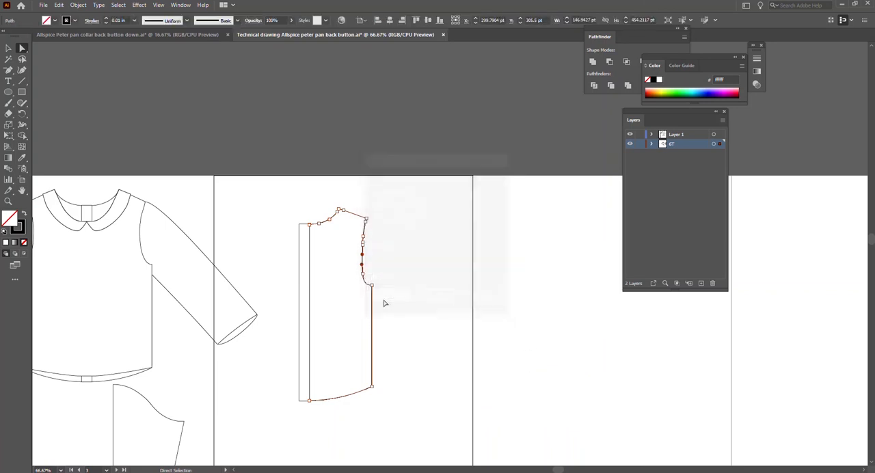
key("v")
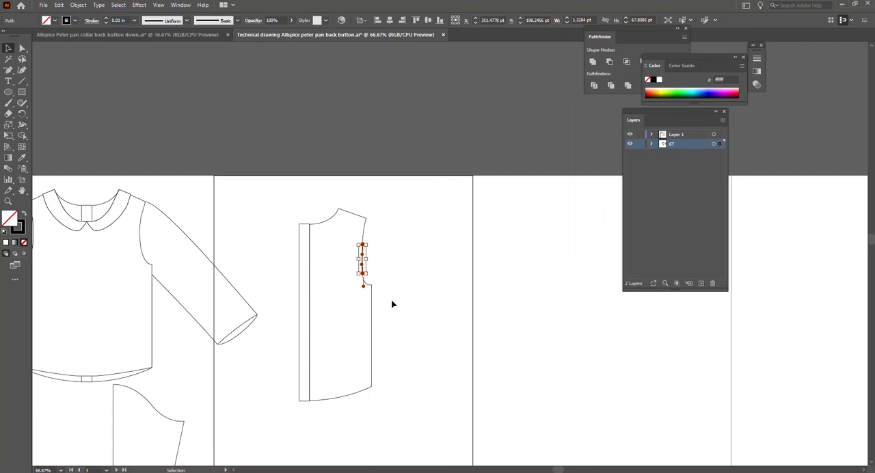
key("Delete")
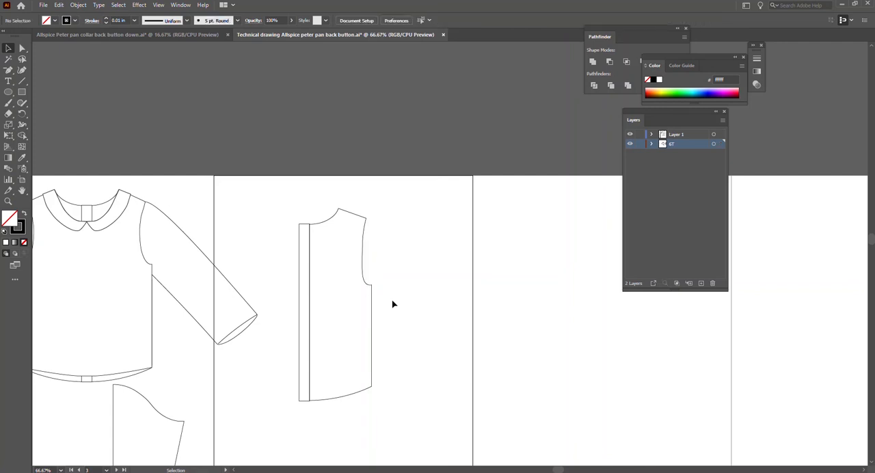
Make a vertically reflected copy of the back bodice half and place it opposite the original so the neckline meets at the centre placket.
left_click(335, 213)
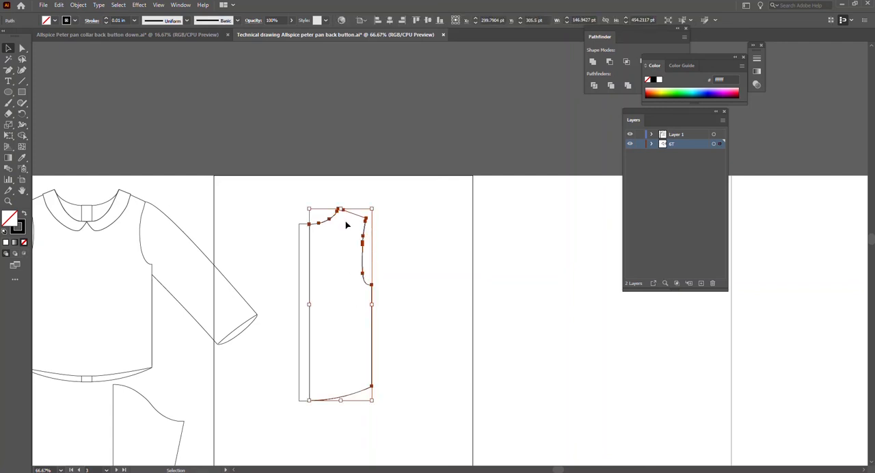
right_click(363, 253)
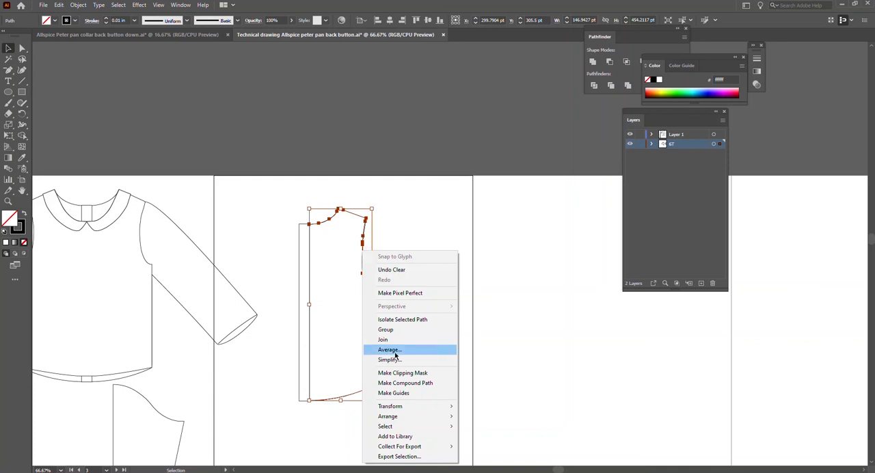
mouse_move(433, 415)
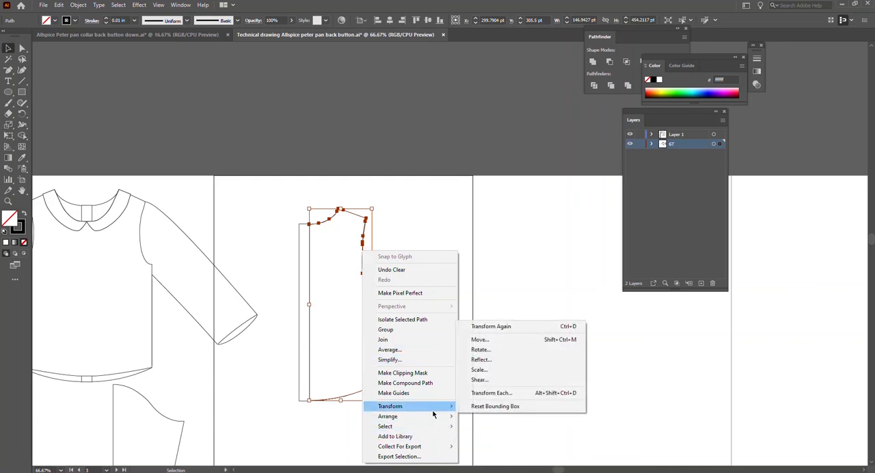
left_click(509, 361)
left_click(406, 301)
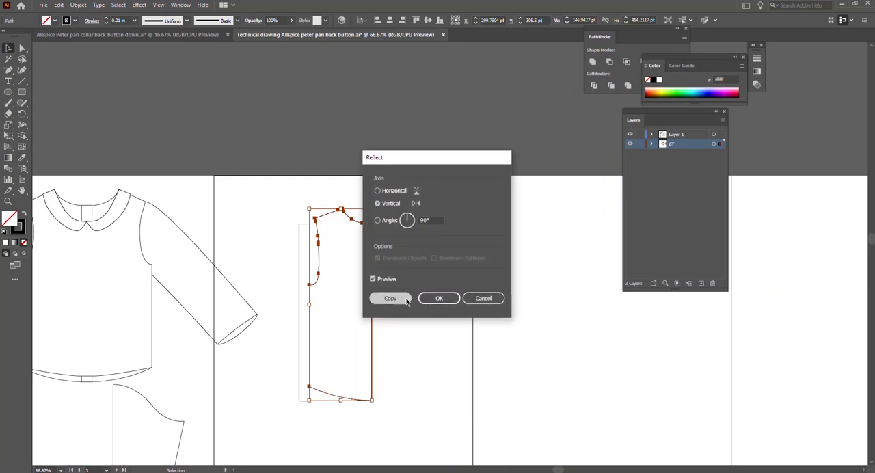
left_click_drag(371, 257, 299, 255)
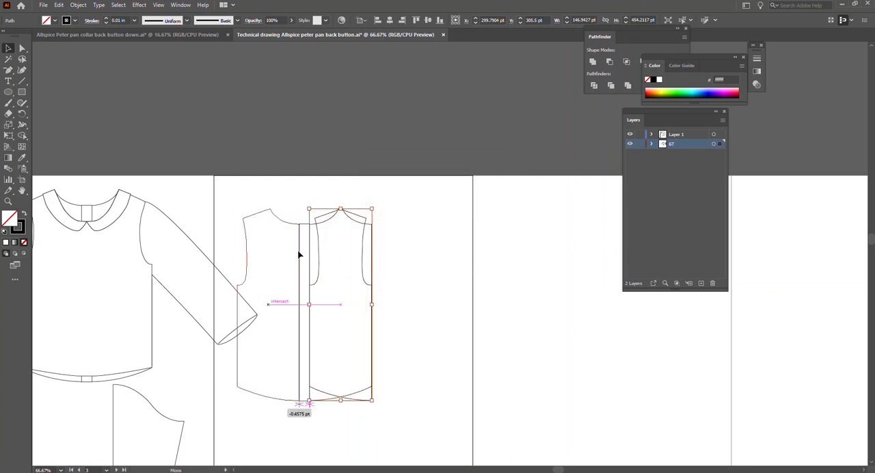
left_click_drag(352, 294, 352, 294)
left_click(404, 326)
Move both back bodice halves with the placket together to the middle of their artboard and deselect them.
left_click_drag(279, 212, 362, 358)
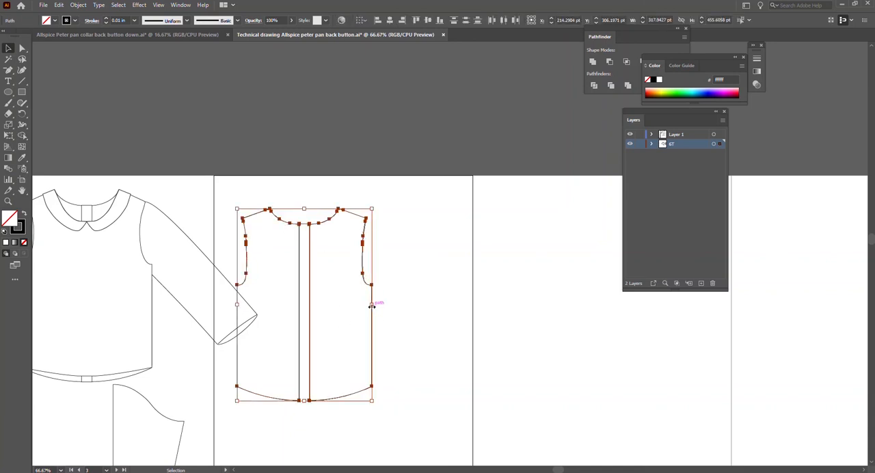
left_click_drag(311, 303, 355, 296)
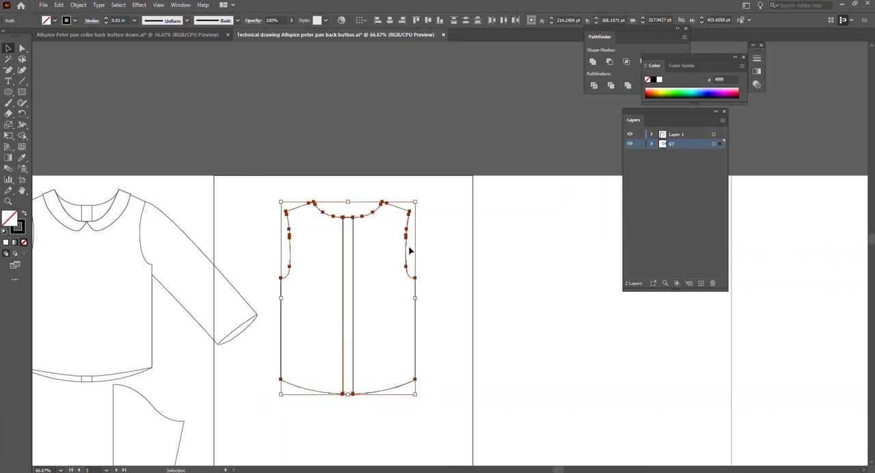
left_click(435, 226)
Move the thin rounded buttonhole shape from the trims artboard to the edge of the back view artboard.
scroll(187, 358, "left", 7)
scroll(64, 305, "left", 2)
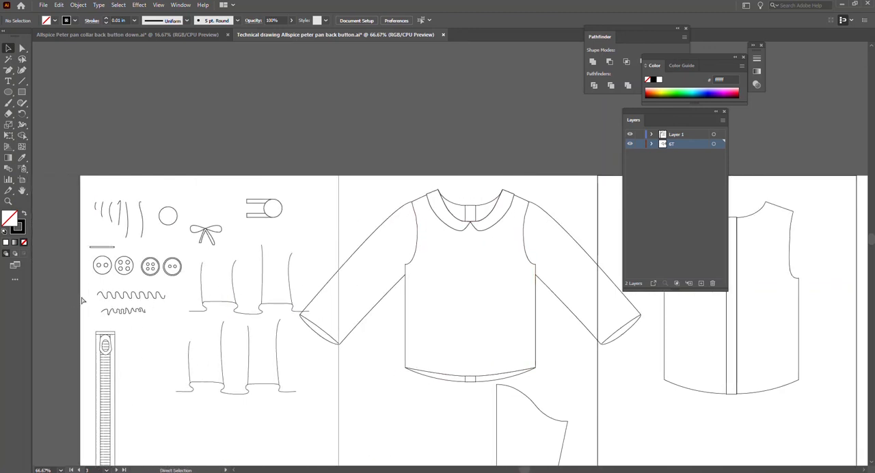
left_click_drag(106, 247, 592, 231)
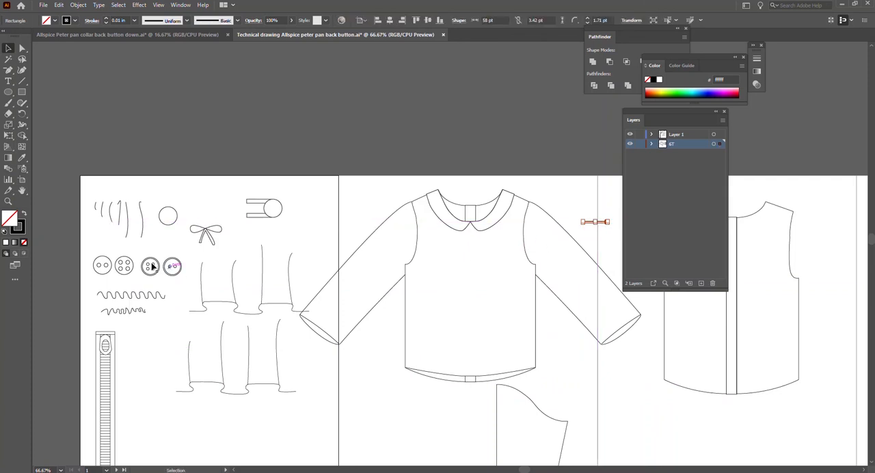
Copy the plain four-hole button from the trims artboard and place the copy beside the back bodice near the buttonhole.
left_click(130, 273)
key("a")
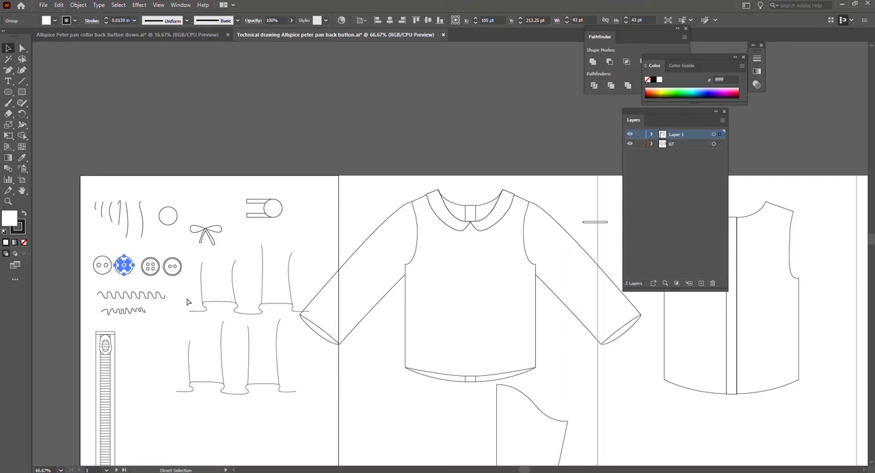
scroll(472, 292, "right", 10)
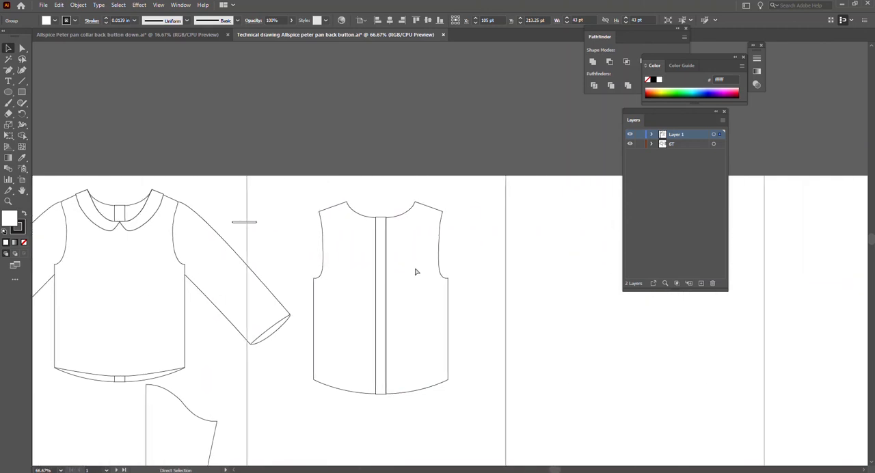
key("v")
left_click(307, 234)
key("ctrl+v")
left_click_drag(448, 253, 285, 225)
left_click(286, 245)
Rotate the buttonhole upright, place it over the copied button, and align the two on their horizontal centres.
left_click(253, 223)
left_click_drag(259, 222, 247, 225)
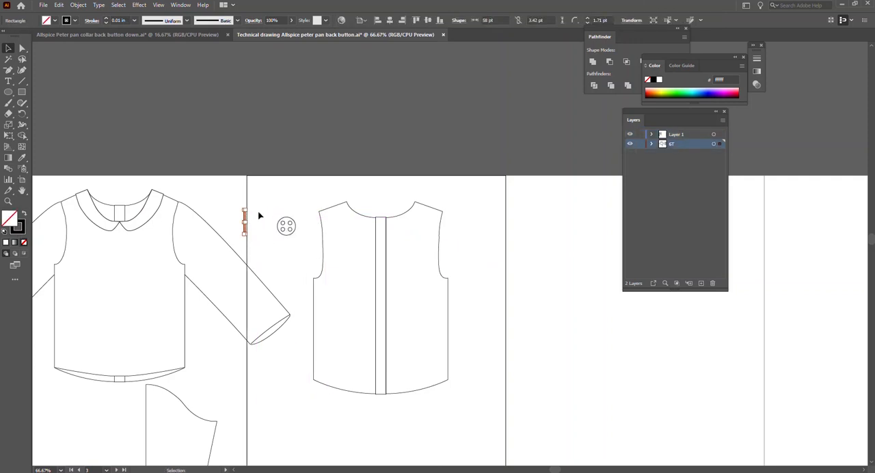
left_click(246, 219)
left_click_drag(244, 221, 300, 240)
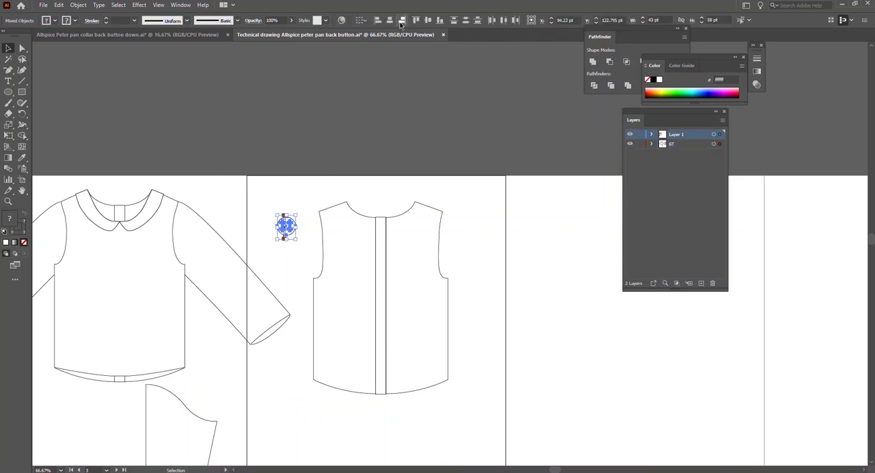
left_click(391, 21)
left_click(291, 253)
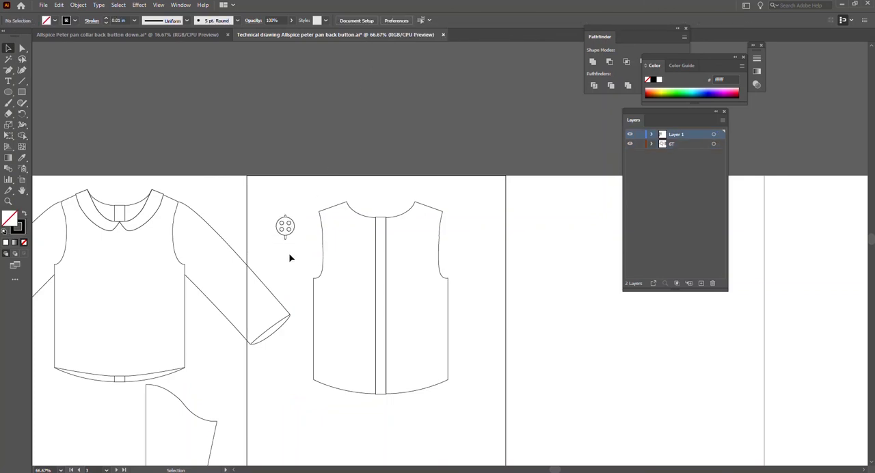
Scale the button and buttonhole down to about 17.6 by 23.8 pt and place them at the upper end of the back placket.
scroll(292, 255, "up", 2)
left_click_drag(248, 156, 307, 209)
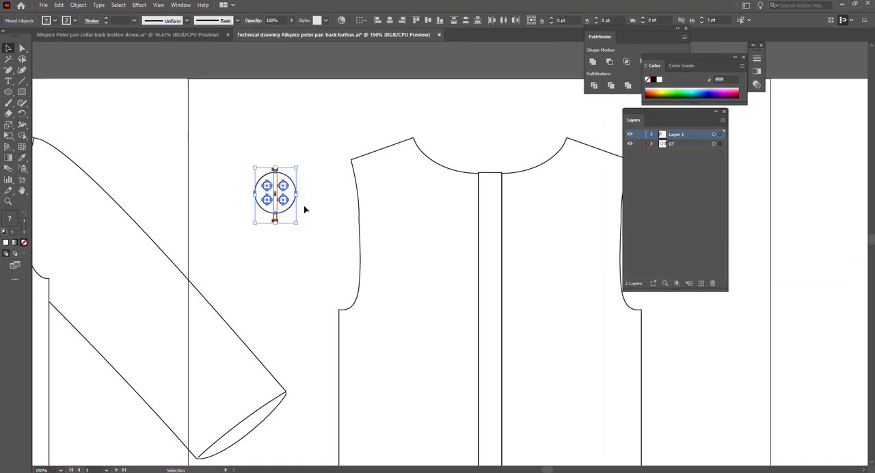
left_click_drag(295, 166, 538, 183)
scroll(502, 199, "left", 1)
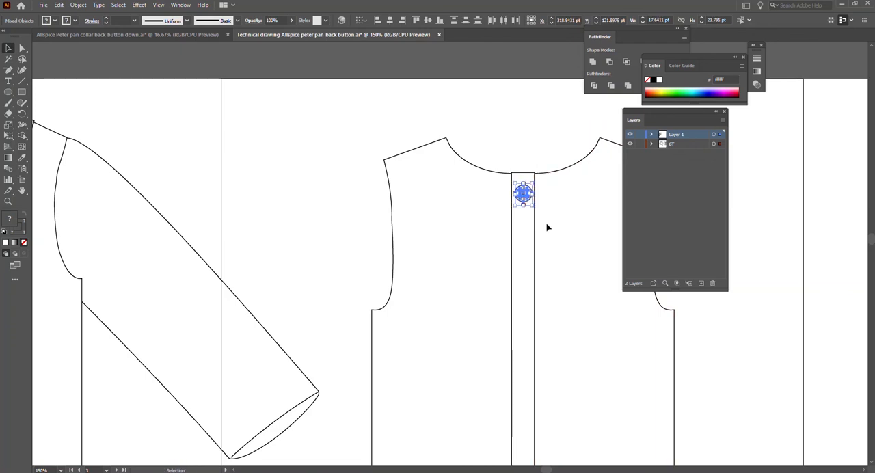
Group the button with its buttonhole and place a copy of the group below it on the placket at about Y 197.4 pt.
scroll(547, 227, "down", 3)
scroll(547, 227, "right", 3)
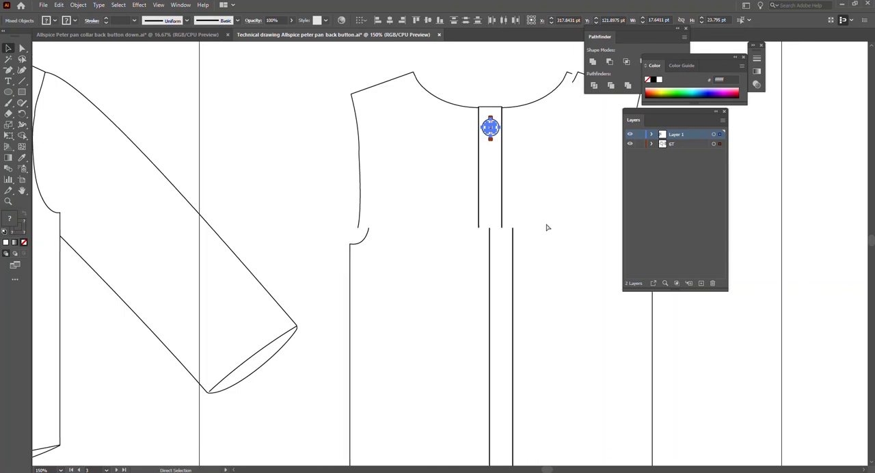
scroll(487, 223, "right", 3)
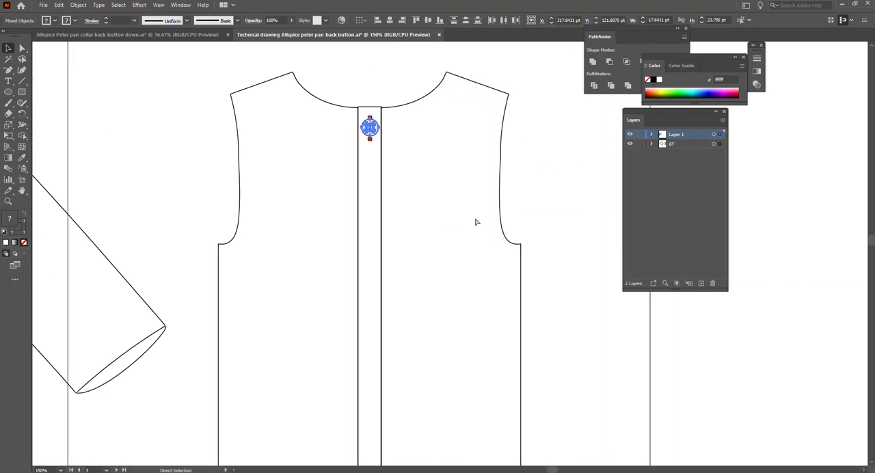
left_click(476, 222, "shift")
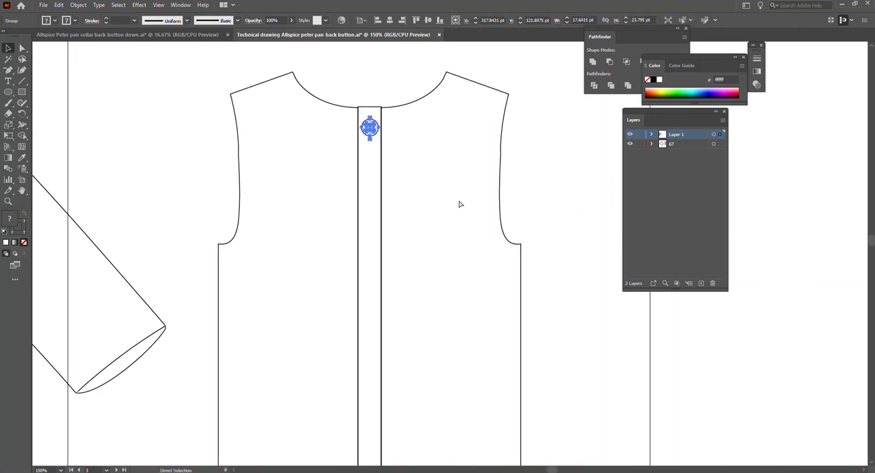
key("ctrl+v")
left_click_drag(449, 244, 371, 201)
Add three more button copies down the placket, with the third at about Y 281.4 pt and the lowest at about Y 486.4 pt.
scroll(383, 235, "down", 6)
scroll(383, 236, "up", 4)
scroll(400, 227, "up", 1)
scroll(437, 225, "down", 1)
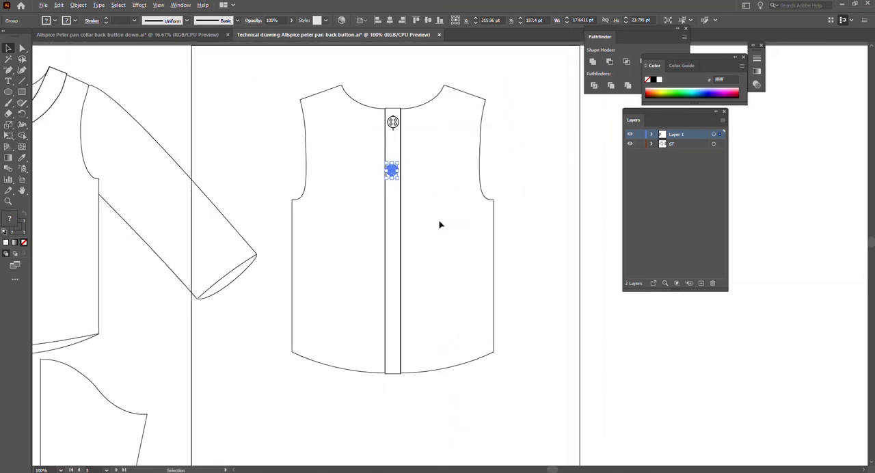
key("ctrl+v")
left_click_drag(439, 247, 392, 223)
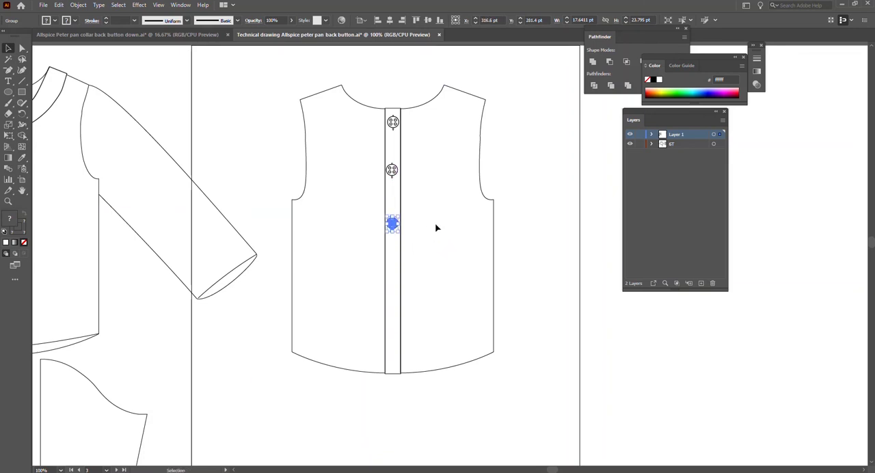
left_click(436, 227)
key("ctrl+v")
left_click_drag(452, 255, 392, 305)
key("ctrl+v")
left_click_drag(456, 255, 395, 357)
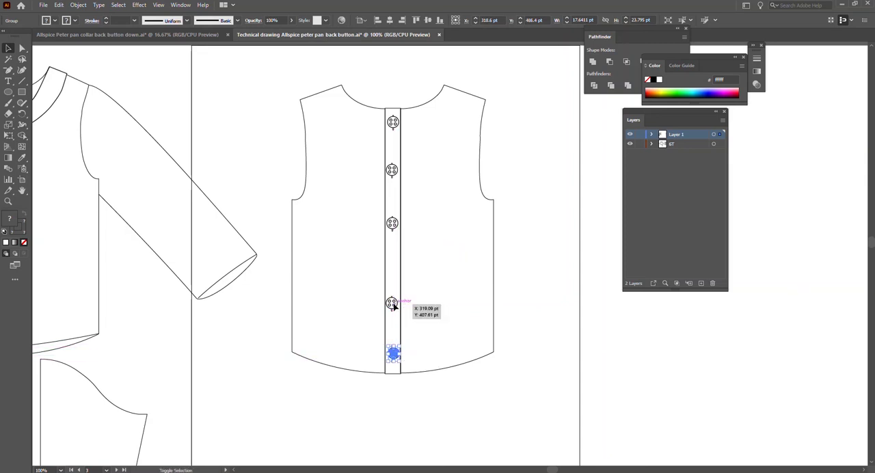
Align all five placket buttons on their horizontal centres, distribute them evenly by vertical centres, and deselect them.
left_click(392, 303, "shift")
left_click(392, 223, "shift")
left_click(392, 170, "shift")
left_click(392, 121, "shift")
left_click(389, 20)
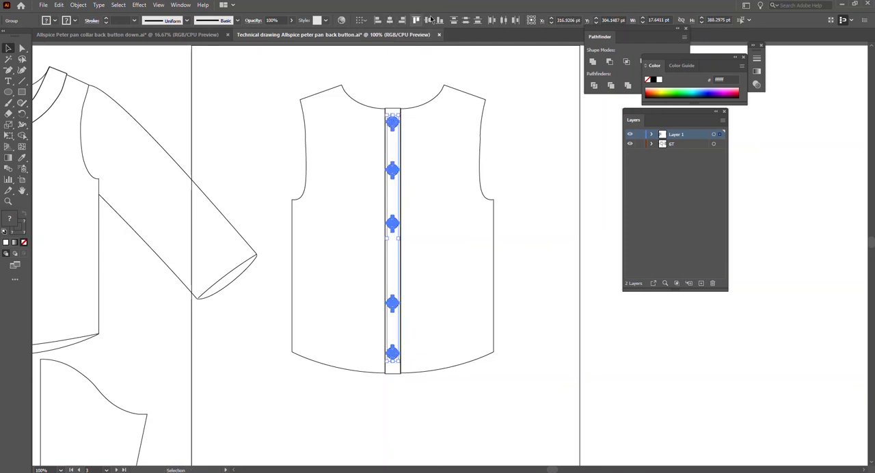
left_click(466, 20)
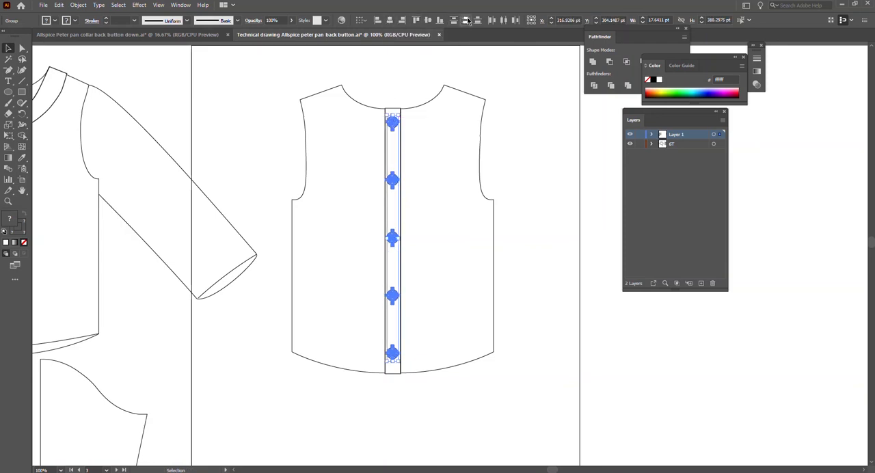
left_click(451, 204)
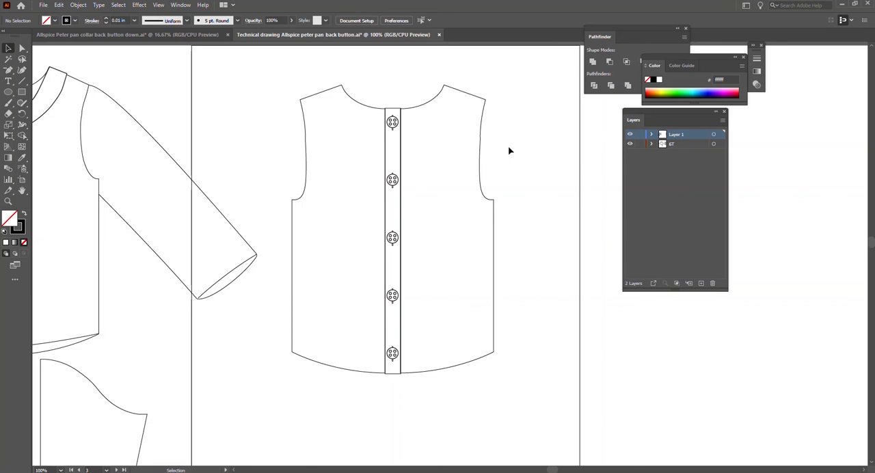
scroll(450, 205, "down", 5)
scroll(445, 263, "up", 4)
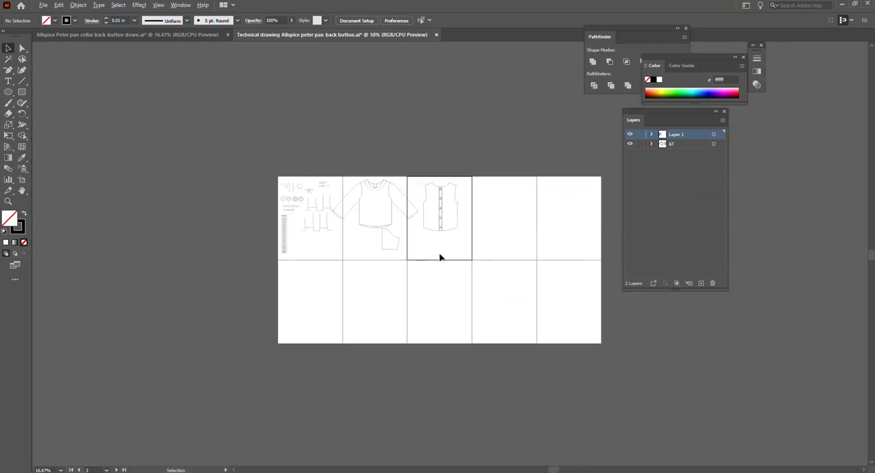
scroll(398, 227, "up", 1)
scroll(397, 227, "up", 5)
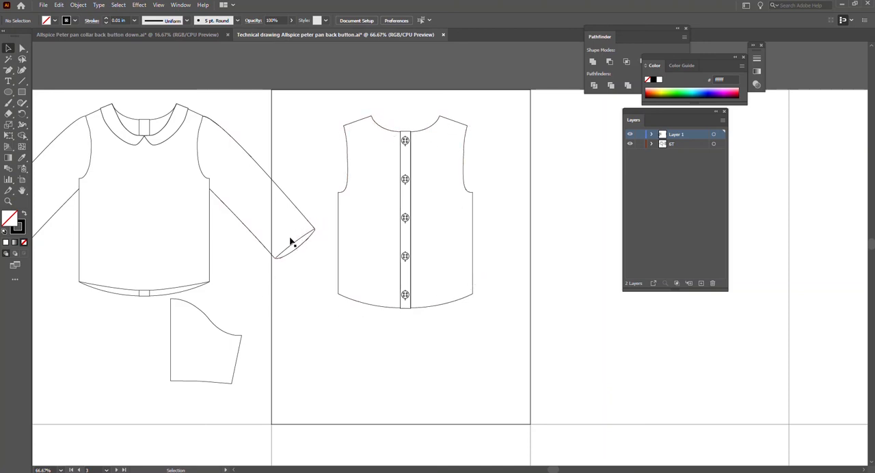
left_click(150, 290)
left_click(86, 322)
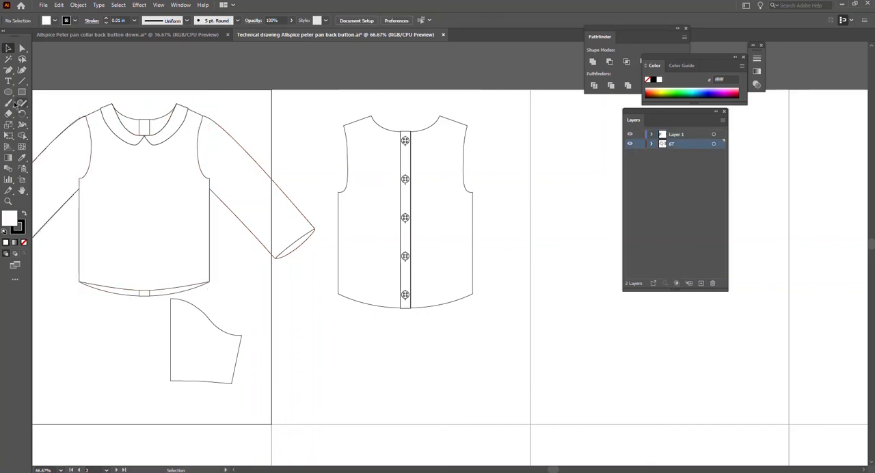
Draw a curved Pen line about 306 pt wide across the front body just above the hem, following the hem's curve.
left_click_drag(8, 74, 41, 71)
scroll(116, 301, "up", 2)
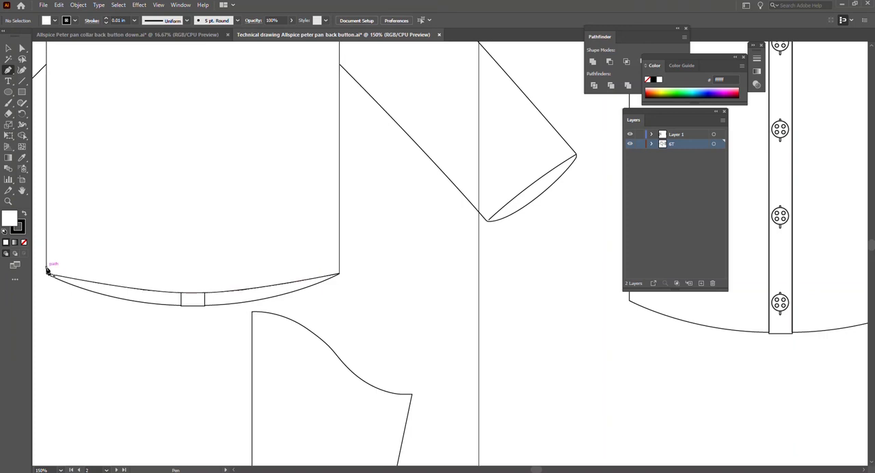
left_click(47, 269)
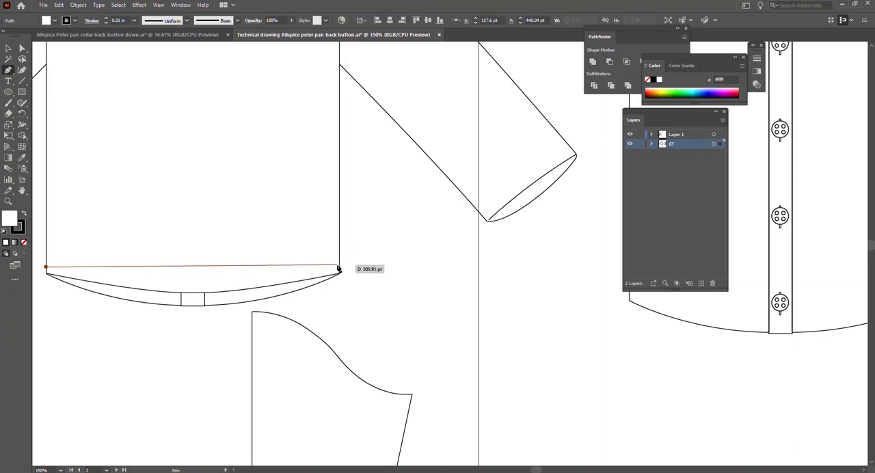
left_click_drag(339, 268, 490, 226)
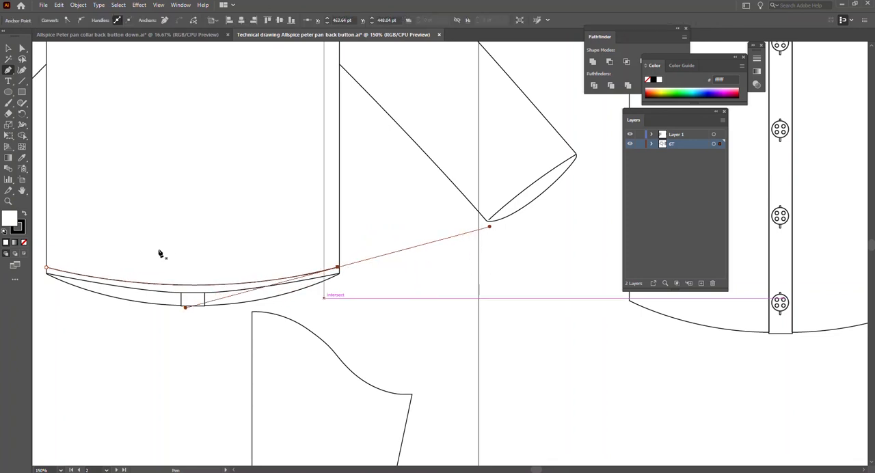
key("v")
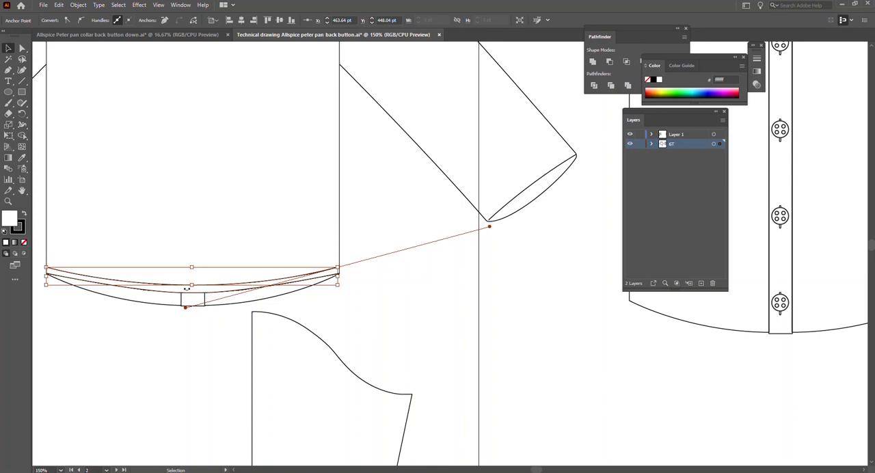
Turn the new curved line above the front hem into stitching by giving it a dashed stroke with short dashes, and deselect it.
left_click(156, 228)
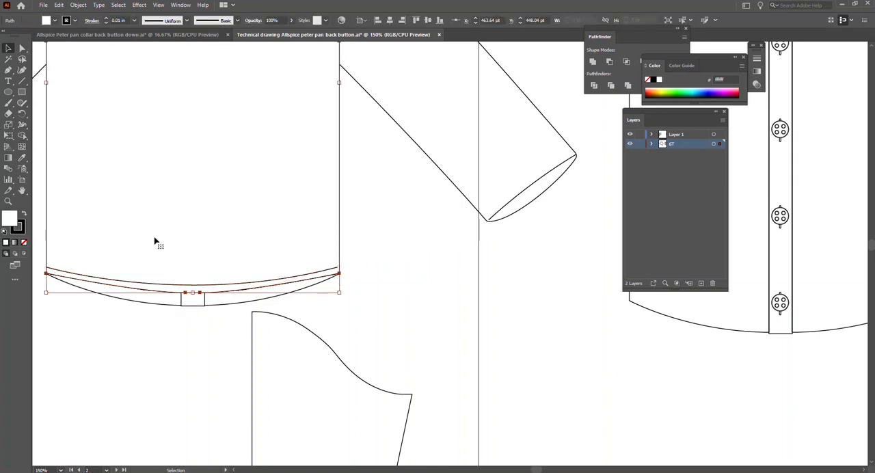
left_click(160, 287)
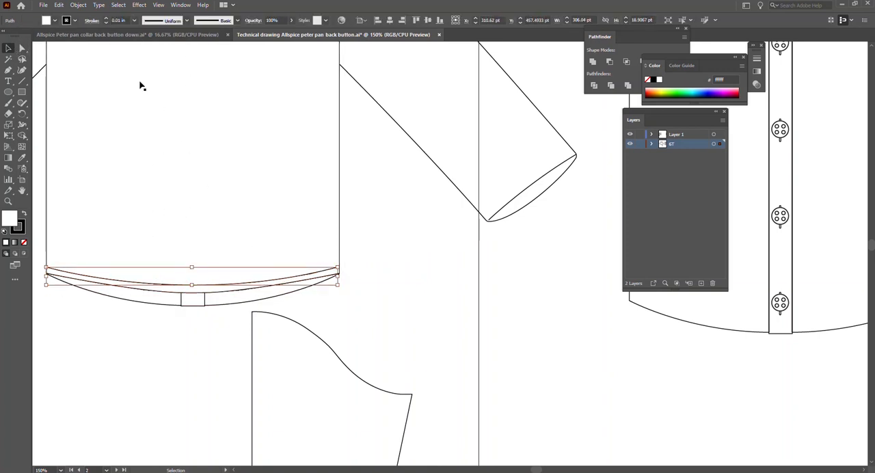
left_click(91, 20)
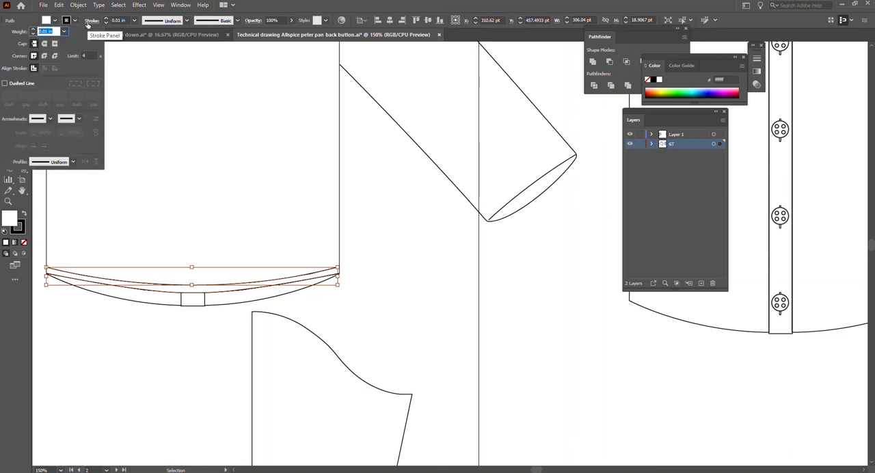
left_click(24, 85)
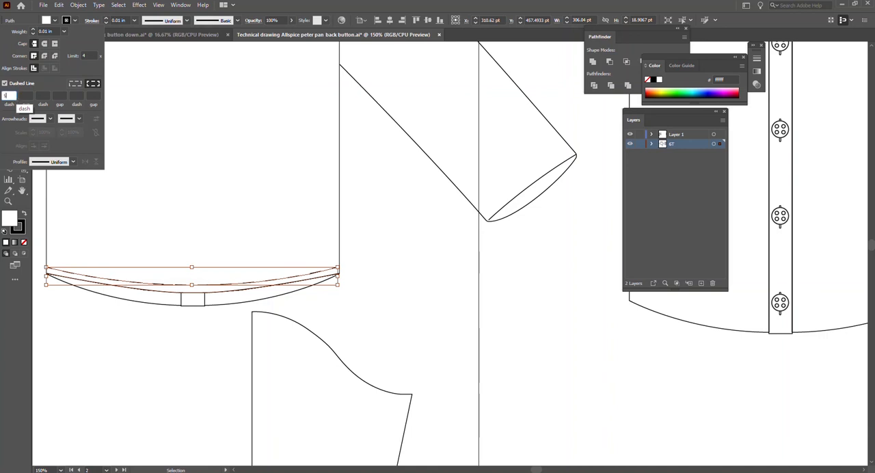
key("Return")
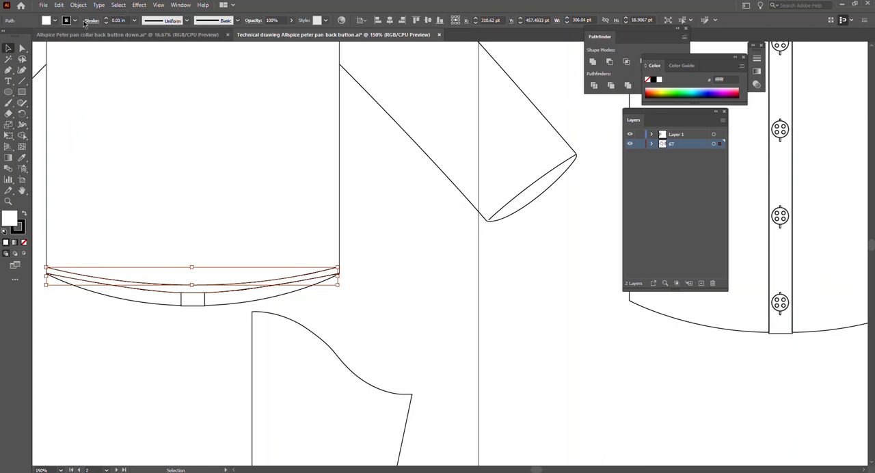
left_click(91, 21)
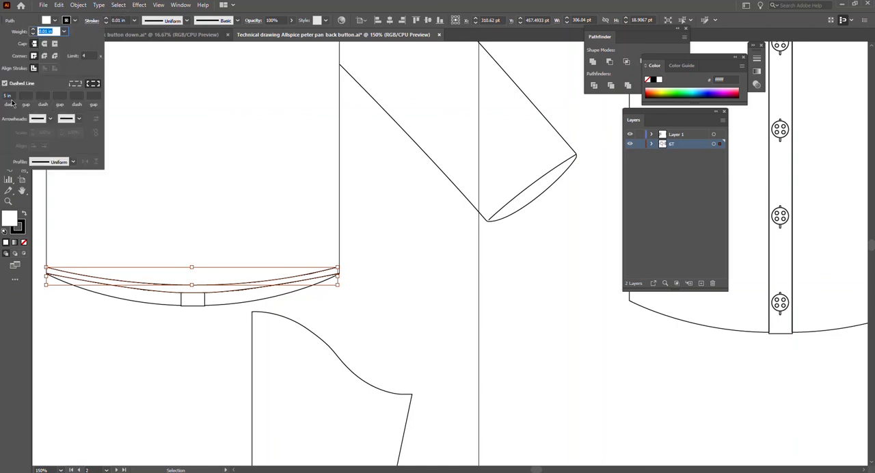
left_click(6, 96)
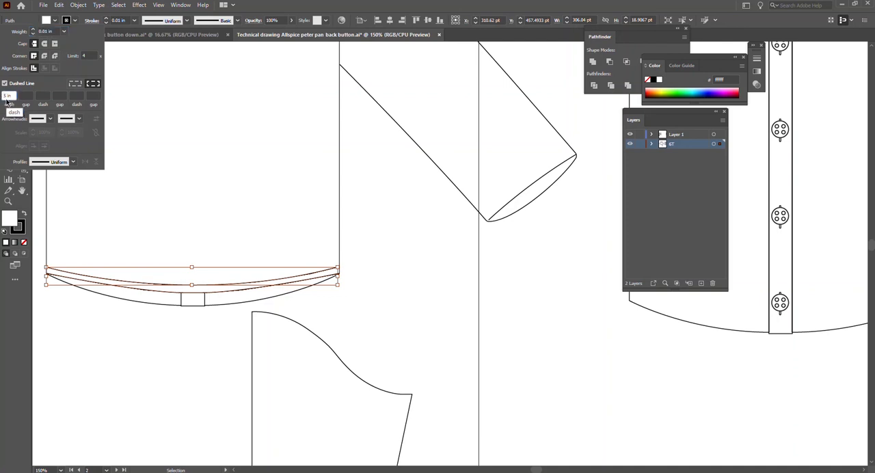
key("Return")
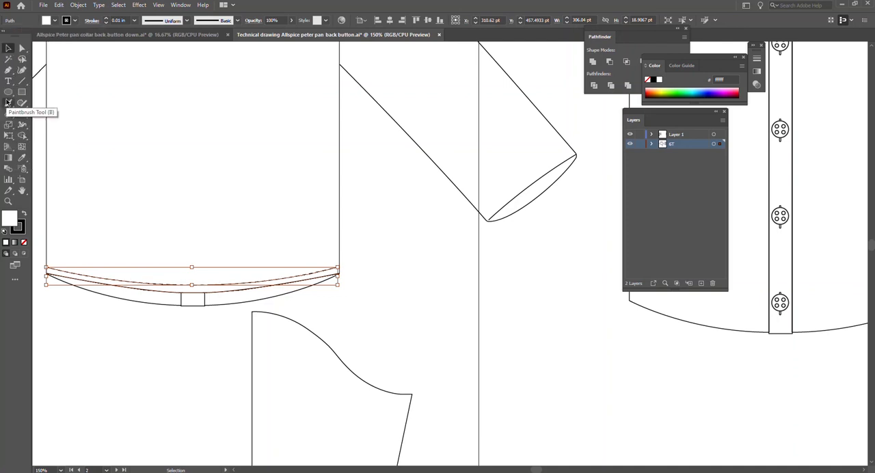
left_click(98, 399)
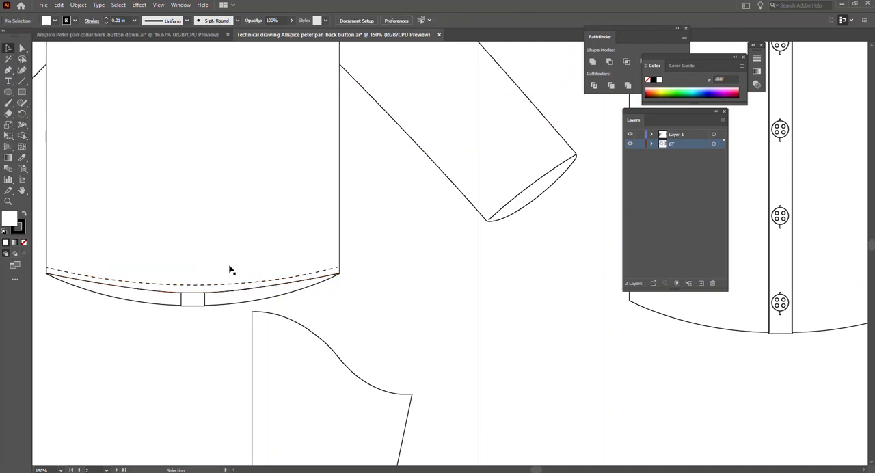
Copy the two adjacent long fold lines from the trims artboard and paste them between the front sleeve and the back view.
scroll(345, 248, "up", 6)
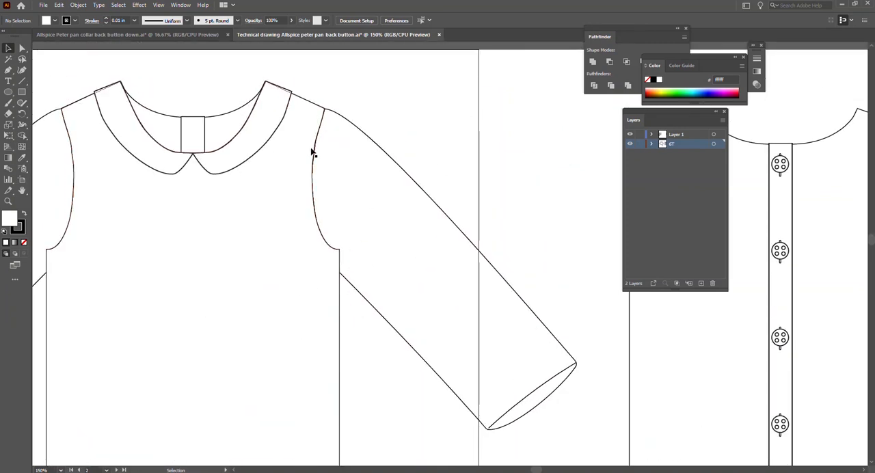
scroll(287, 329, "left", 12)
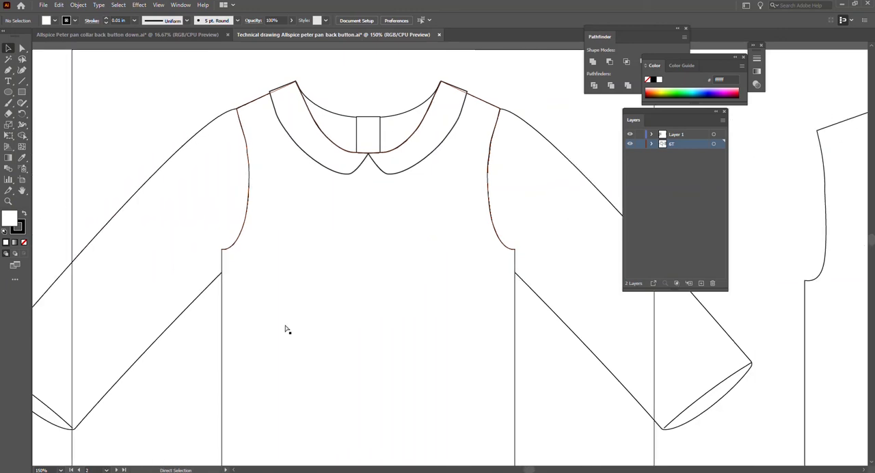
scroll(287, 329, "left", 4)
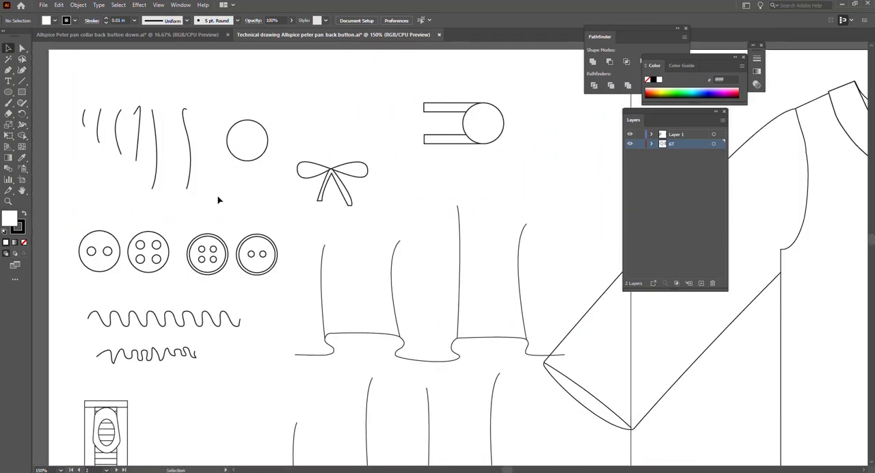
left_click_drag(132, 97, 164, 169)
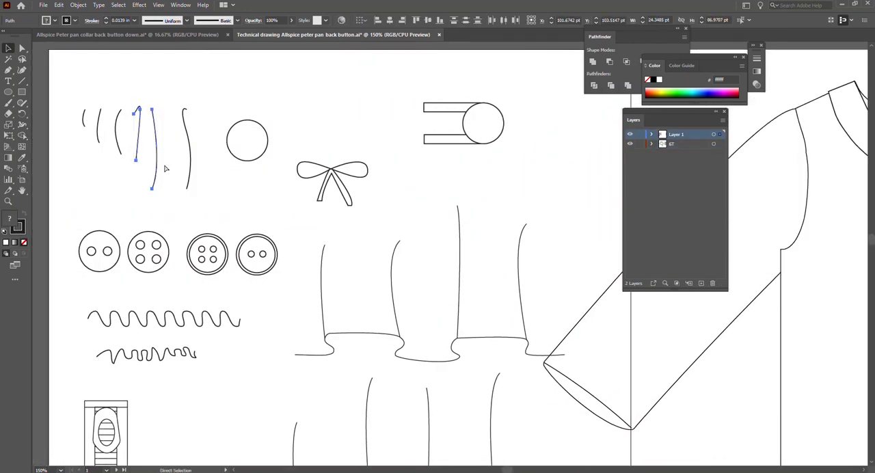
scroll(287, 174, "right", 20)
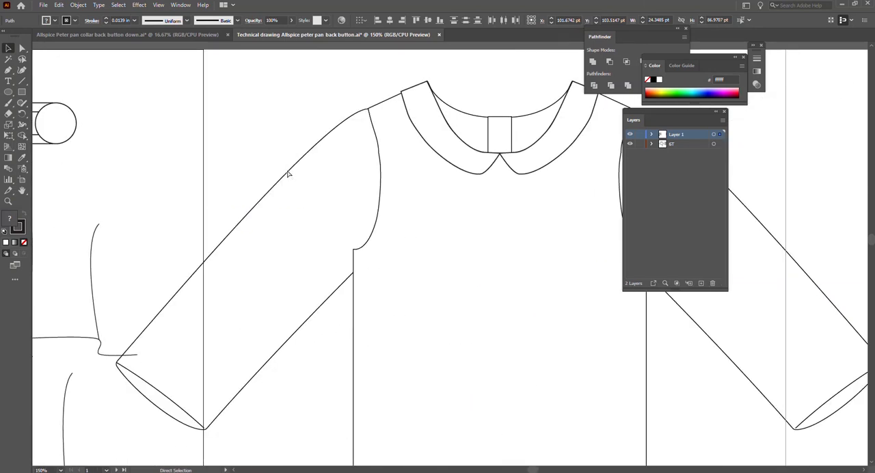
scroll(288, 174, "left", 10)
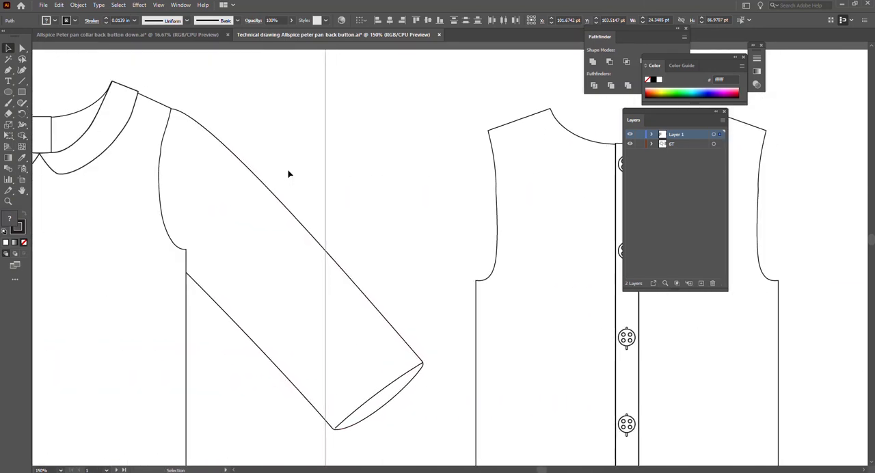
key("ctrl+v")
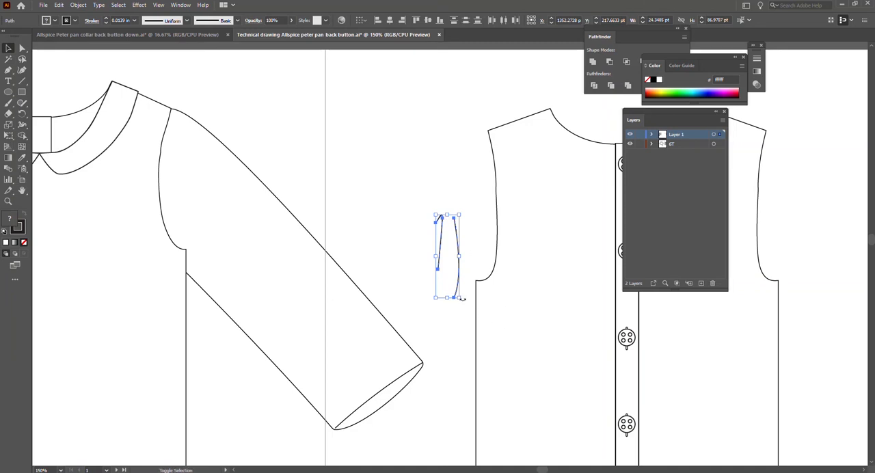
Rotate the pasted fold lines about 45 degrees to match the sleeve slope and move them onto the sleeve cap beside the armhole.
left_click_drag(462, 299, 485, 274)
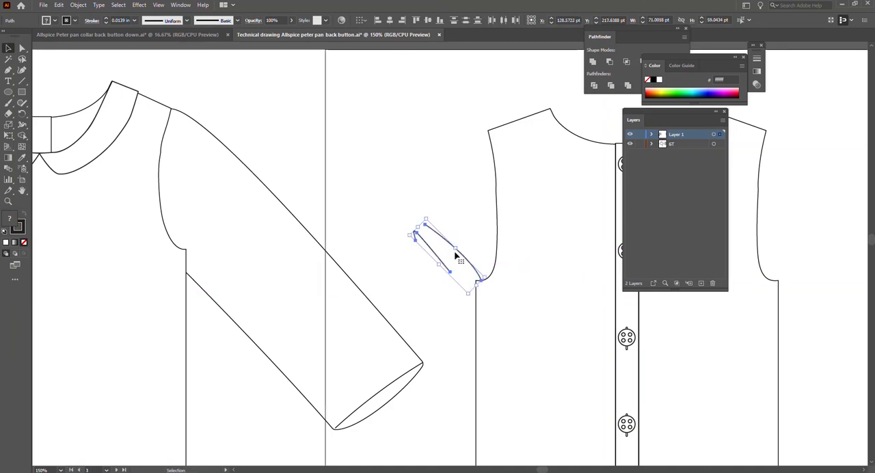
left_click_drag(433, 253, 180, 150)
left_click(228, 179)
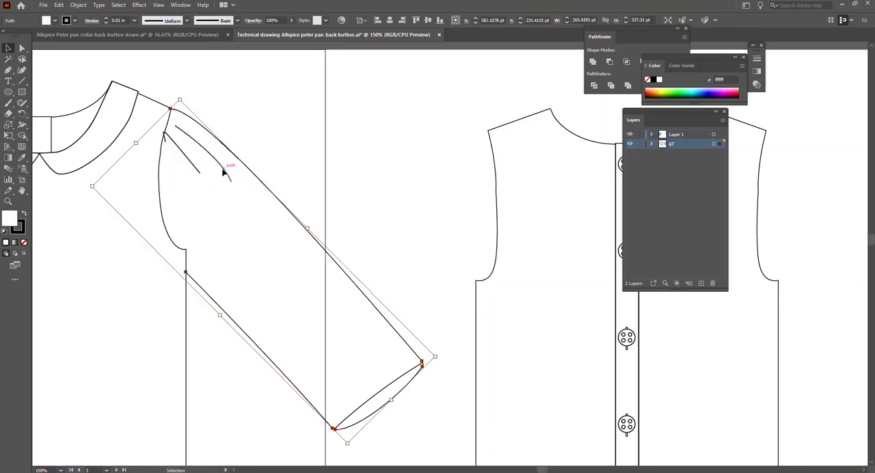
Shrink the curved fold line into a small crease near the shoulder point, shorten the straighter one slightly at the armhole seam, and deselect.
left_click(222, 172)
left_click_drag(204, 149, 191, 133)
left_click_drag(229, 173, 190, 131)
left_click(197, 171)
left_click_drag(198, 173, 183, 156)
left_click(201, 179)
left_click(267, 126)
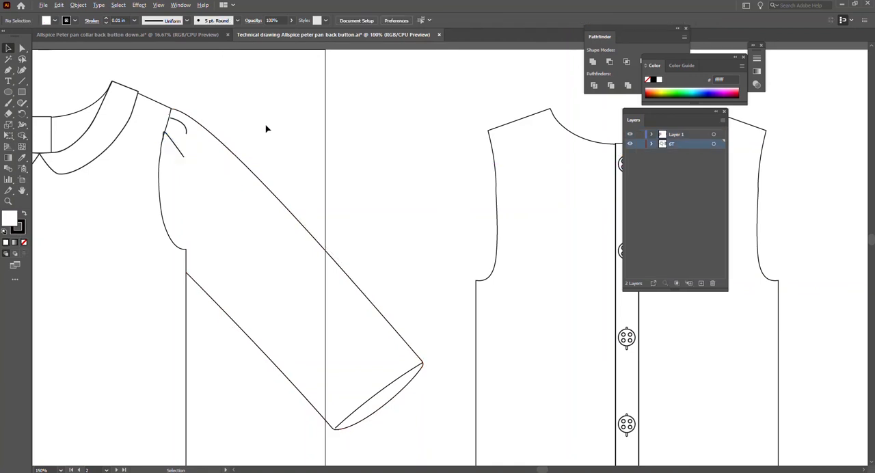
scroll(267, 129, "down", 3)
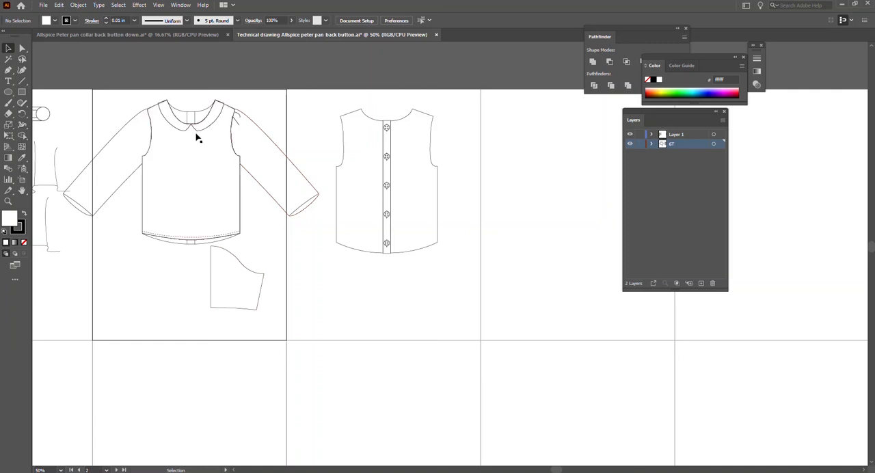
left_click_drag(285, 150, 334, 244)
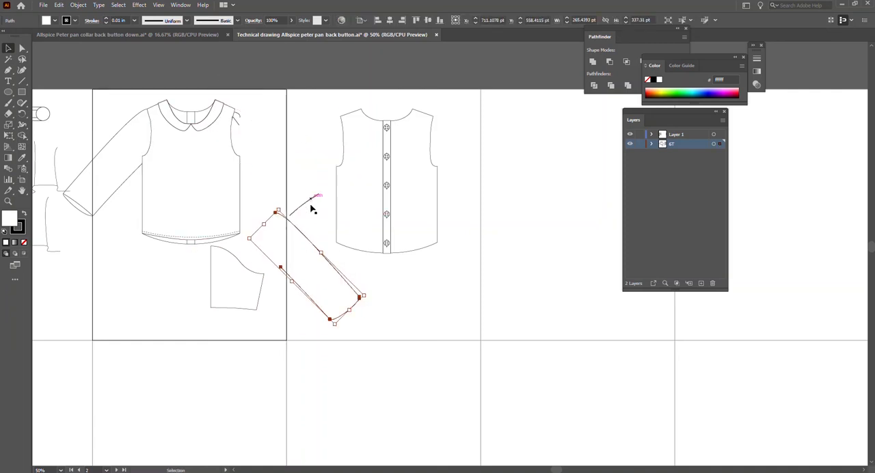
key("ctrl+z")
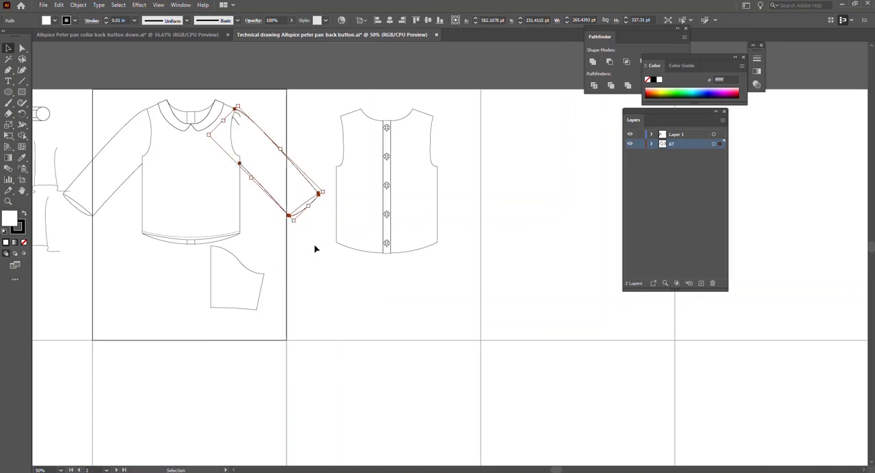
left_click(316, 257)
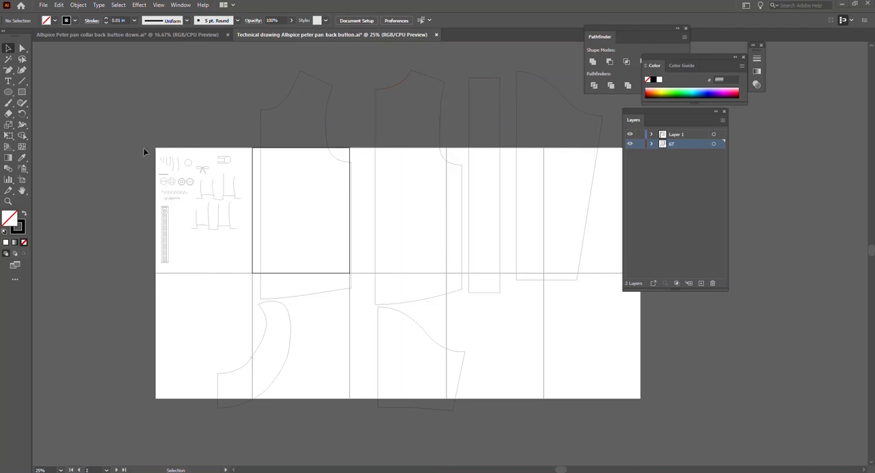
Scale all the pattern pieces down together in proportion and move them onto the artboard beside the trims.
scroll(221, 222, "up", 2)
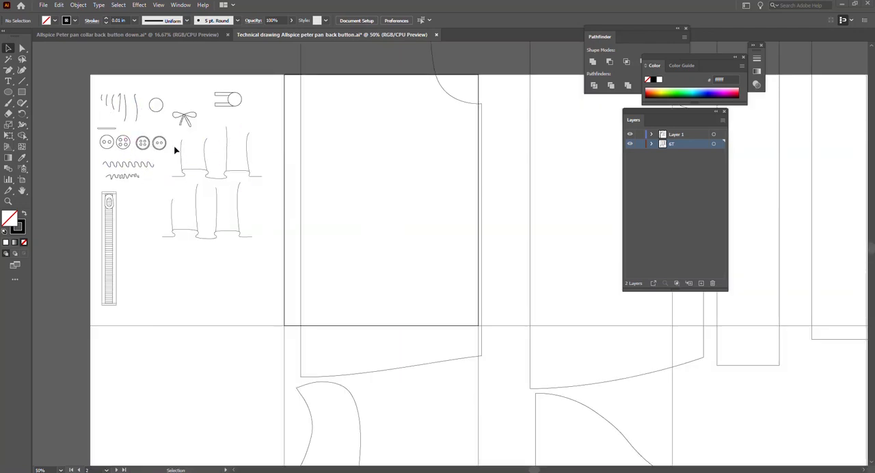
scroll(303, 225, "down", 4)
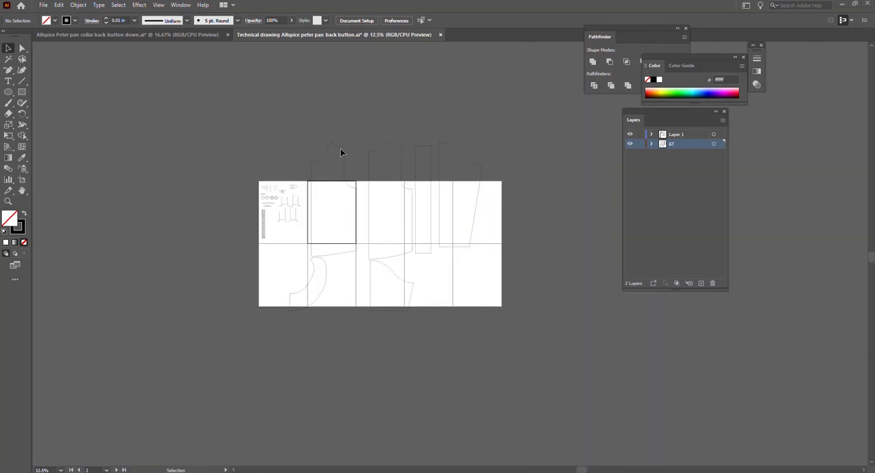
left_click_drag(330, 141, 412, 293)
left_click_drag(483, 142, 372, 254)
left_click_drag(334, 275, 366, 209)
scroll(369, 208, "up", 3)
left_click_drag(412, 152, 392, 171)
left_click_drag(347, 223, 335, 203)
Move the shallow-necked bodice piece off to the right and place the rectangular band against the other bodice's centre edge.
scroll(274, 191, "up", 1)
left_click(250, 176)
left_click_drag(278, 198, 478, 205)
left_click_drag(338, 158, 191, 179)
Resize the band to the height of the bodice's centre edge and narrow it to roughly half its width.
scroll(270, 179, "up", 1)
left_click_drag(173, 314, 173, 290)
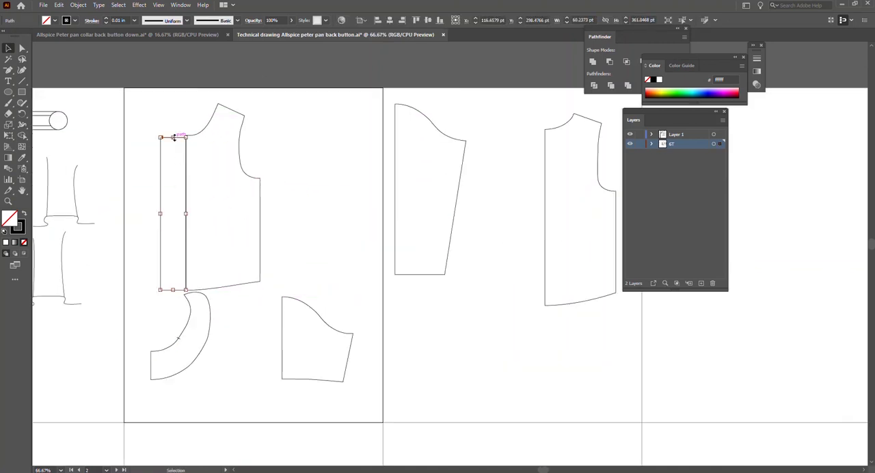
scroll(163, 169, "up", 1)
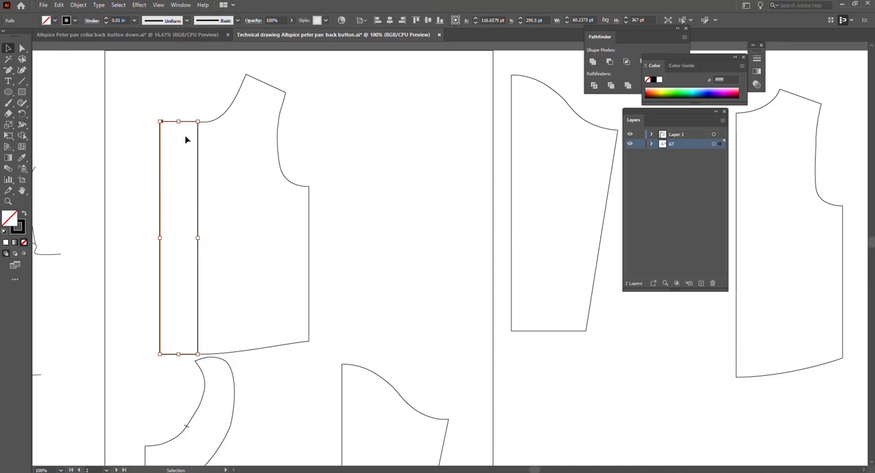
left_click(201, 125)
left_click(158, 199)
left_click_drag(159, 238, 177, 238)
Remove the extra anchor point beside the bodice's side hem corner.
left_click(309, 198)
key("a")
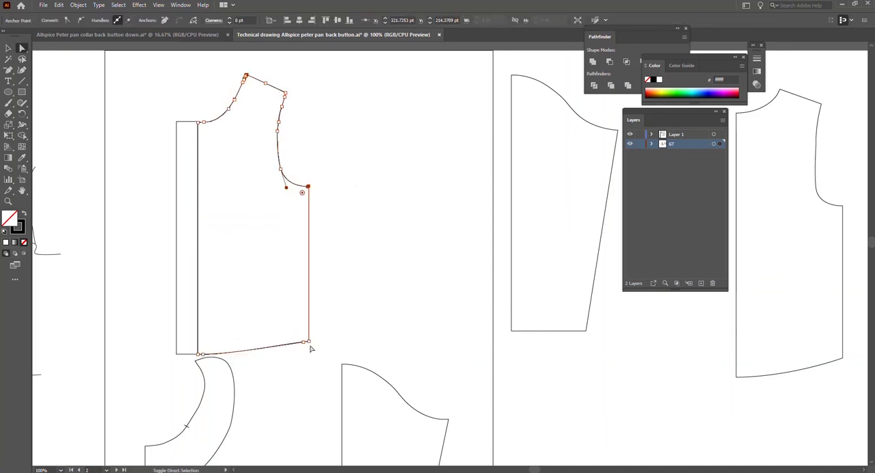
key("Delete")
key("ctrl+z")
left_click(303, 342)
key("-")
left_click(304, 343)
key("v")
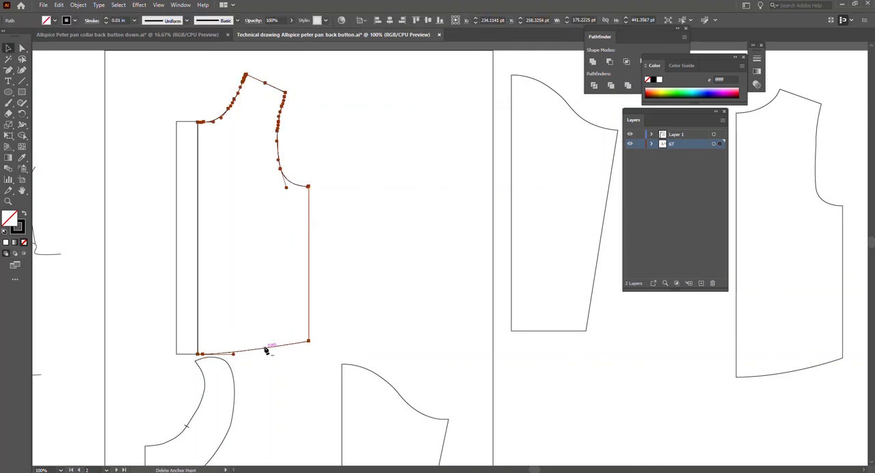
Try mirroring a copy of the bodice piece against the outer edge of the band.
scroll(310, 189, "up", 7)
scroll(304, 168, "down", 8)
right_click(304, 180)
left_click(304, 185)
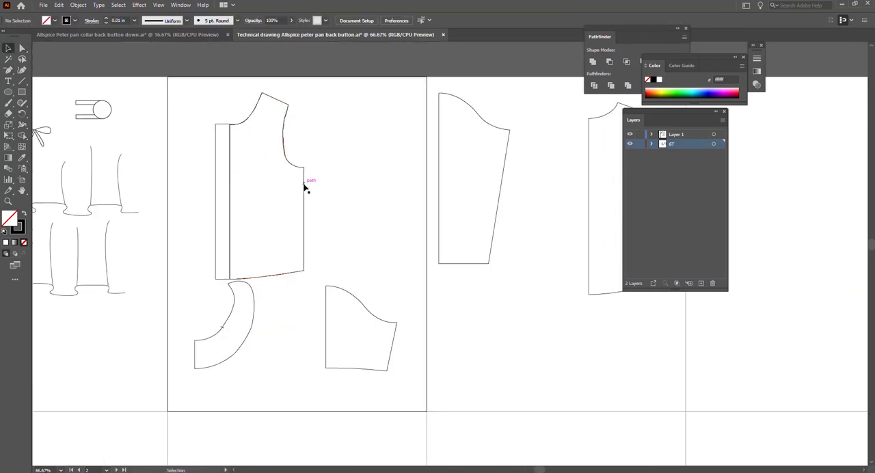
right_click(305, 186)
left_click(304, 203)
right_click(303, 203)
mouse_move(331, 357)
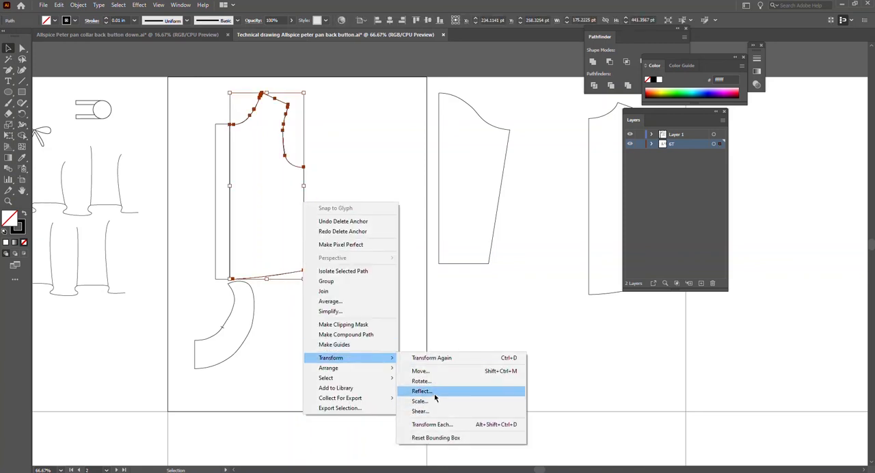
left_click(435, 395)
left_click(391, 309)
left_click_drag(304, 139, 215, 139)
left_click(299, 117)
left_click(208, 125)
key("Delete")
Narrow the bodice by shifting the two anchor points of its side seam inward, and deselect it.
left_click(305, 185)
key("a")
left_click(305, 168)
left_click(304, 271, "shift")
key("Left")
key("Left")
key("Left")
key("Left")
key("Left")
key("Left")
key("Left")
key("Left")
key("Left")
key("Left")
key("Left")
key("Left")
key("Left")
key("Left")
key("Left")
key("Left")
key("Left")
key("Left")
key("Left")
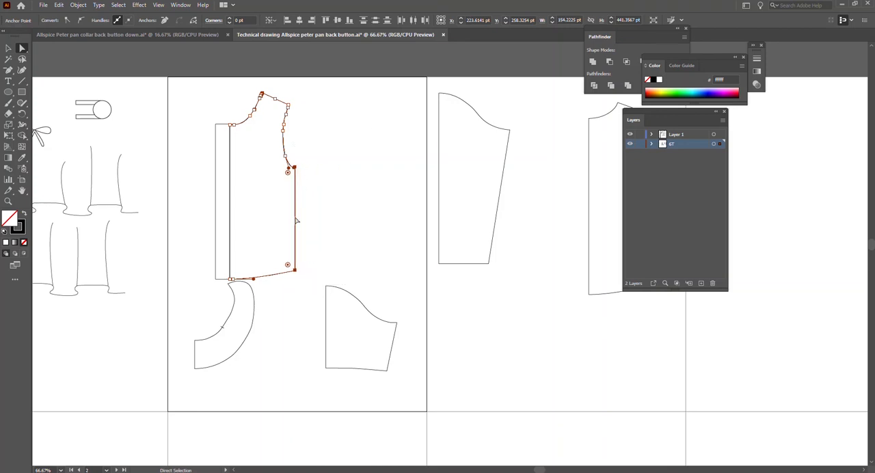
left_click(300, 271)
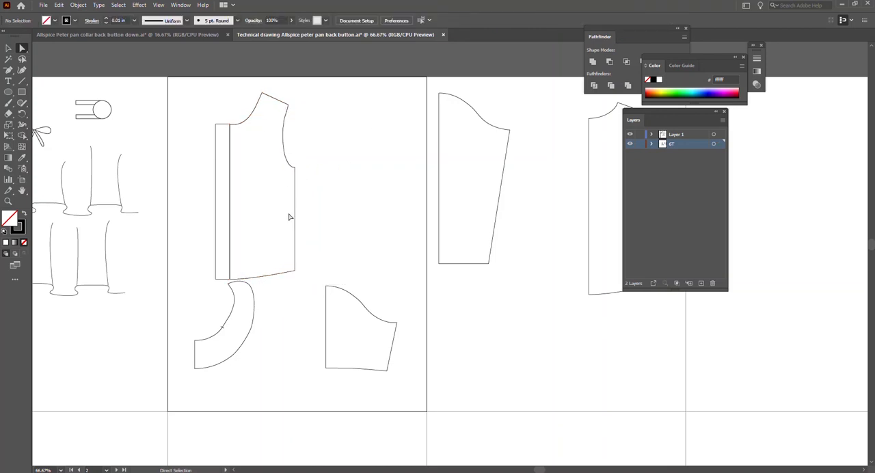
Move the long sleeve piece beside the bodice armhole and reflect it left to right.
key("v")
left_click(355, 298)
left_click(477, 118)
left_click_drag(477, 118, 326, 128)
right_click(382, 124)
left_click(467, 319)
key("Return")
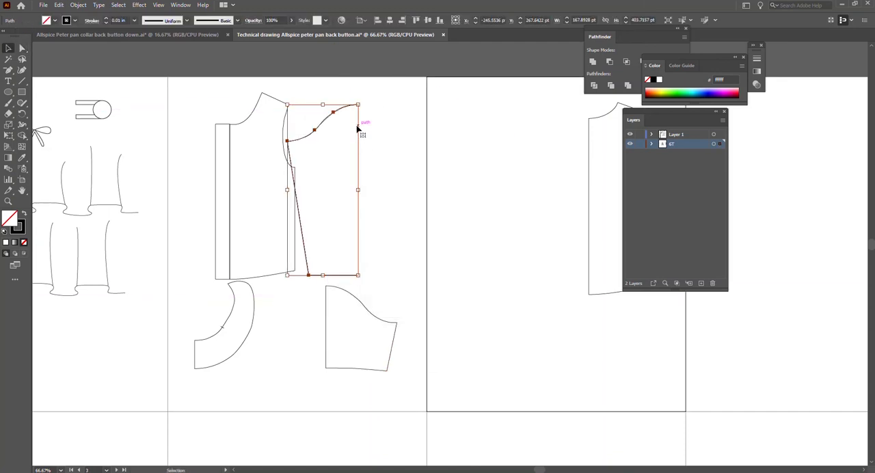
Align the sleeve's top corner with the shoulder point and rotate the sleeve about it so it slopes outward.
scroll(291, 131, "up", 2)
key("r")
left_click(286, 73)
scroll(292, 408, "down", 5)
left_click_drag(286, 404, 610, 168)
scroll(520, 194, "up", 7)
left_click_drag(588, 355, 514, 423)
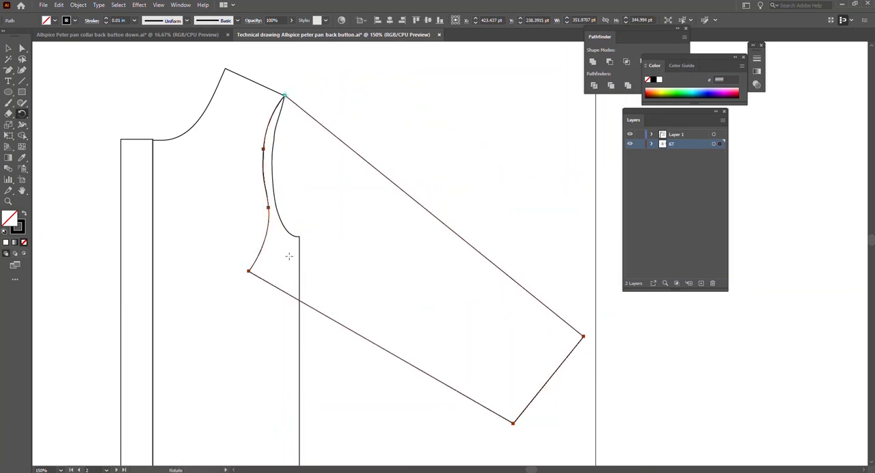
left_click_drag(516, 424, 547, 400)
Delete the sleeve's curved cap segments so the sleeve is open along the bodice armhole.
key("a")
left_click(283, 118)
left_click(284, 102, "shift")
left_click(279, 117, "shift")
left_click(274, 140, "shift")
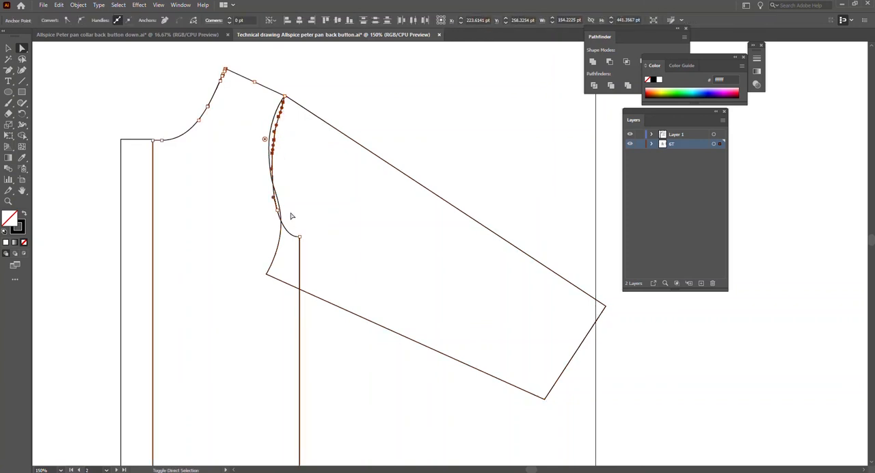
key("v")
left_click(292, 161)
left_click_drag(347, 136, 396, 146)
key("a")
left_click(319, 160)
key("minus")
key("Delete")
left_click(329, 218)
key("Delete")
key("ctrl+z")
key("ctrl+z")
key("ctrl+z")
key("ctrl+z")
key("ctrl+z")
key("ctrl+z")
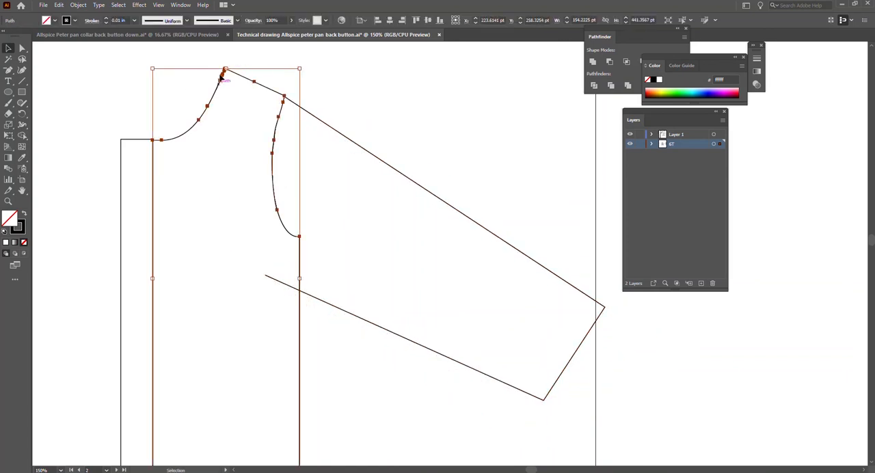
Move the open end of the sleeve's underarm line to the bodice's underarm corner.
left_click(342, 308)
key("a")
left_click_drag(265, 275, 299, 266)
left_click(329, 262)
left_click(359, 147)
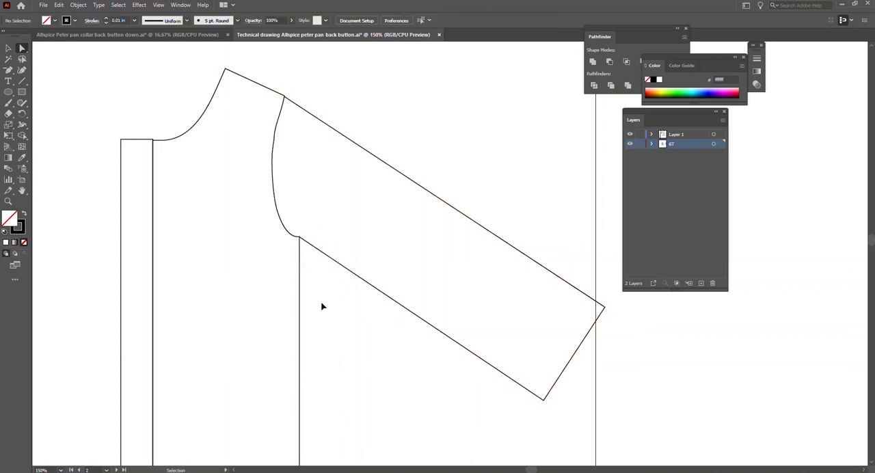
key("r")
left_click(284, 96)
left_click_drag(605, 307, 582, 339)
key("ctrl+z")
key("v")
key("r")
left_click(285, 96)
left_click_drag(605, 307, 582, 334)
key("ctrl+z")
key("v")
Rotate the sleeve about the shoulder point to a steeper downward slope.
left_click(508, 244)
key("r")
left_click(284, 97)
left_click_drag(605, 307, 557, 373)
key("v")
left_click(471, 242)
Move the open end of the sleeve's underarm line onto the side seam just below the armhole.
left_click(329, 317)
key("a")
left_click_drag(264, 265, 300, 259)
key("ctrl+z")
left_click(251, 275)
left_click(337, 182)
Shorten the sleeve by moving both cuff corner anchors inward toward the body.
scroll(337, 181, "down", 1)
left_click(430, 355)
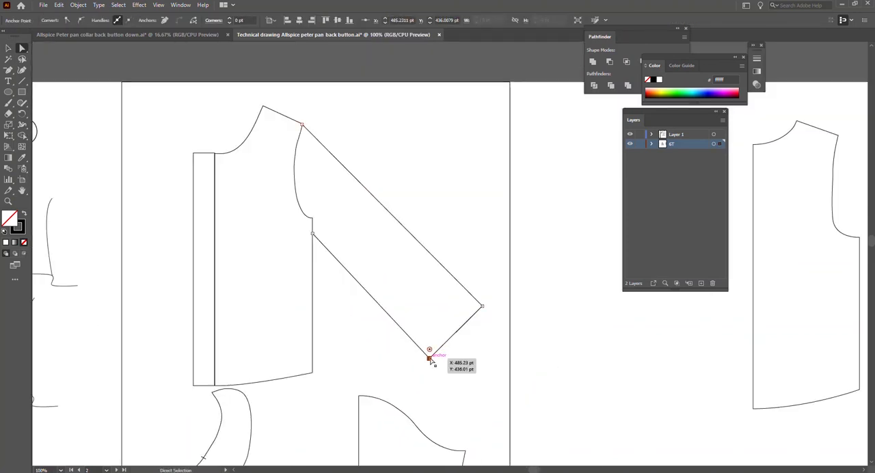
left_click_drag(430, 355, 413, 339)
left_click_drag(482, 306, 472, 296)
Give the sleeve's underarm and top lines a slight curve by adjusting the handles of the cuff corner anchors.
left_click_drag(413, 340, 373, 294)
left_click(473, 296)
left_click(81, 20)
left_click_drag(471, 317, 472, 296)
left_click_drag(476, 236, 416, 231)
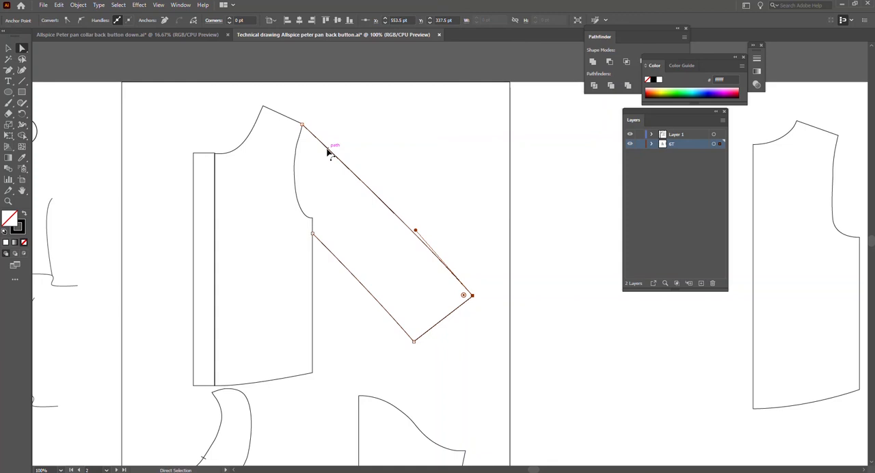
Convert the sleeve's shoulder anchor to smooth and adjust its handle so the top line rounds over the shoulder.
left_click(301, 125)
left_click(81, 20)
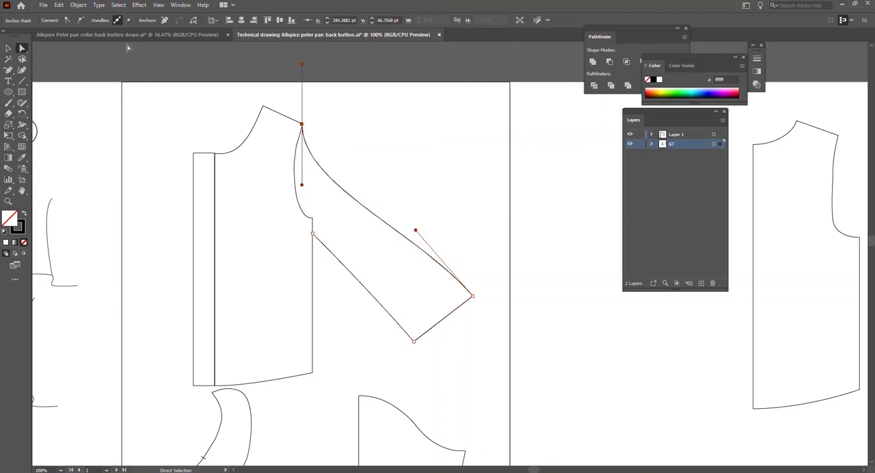
left_click_drag(301, 185, 325, 124)
left_click(381, 143)
Round both cuff corners, about 13 pt at the outer corner and about 19 pt at the underarm corner.
left_click(414, 341)
scroll(470, 309, "down", 1)
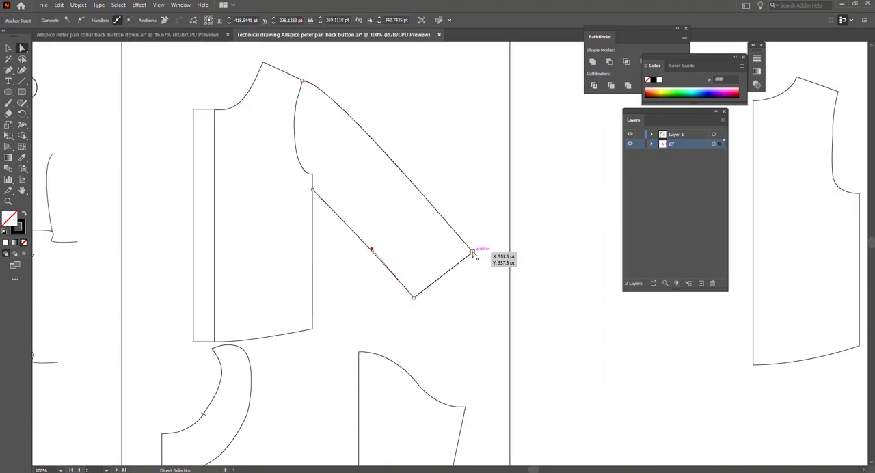
left_click(473, 253)
left_click_drag(463, 252, 459, 253)
left_click(413, 293)
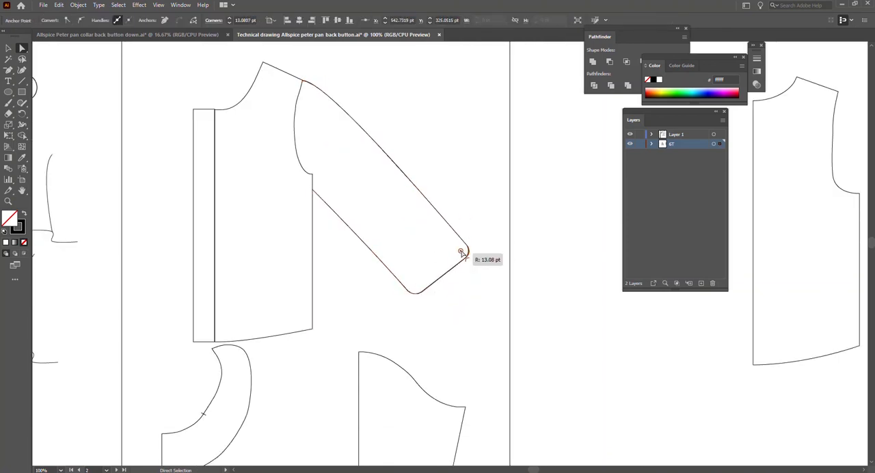
left_click_drag(416, 284, 415, 286)
left_click(478, 305)
Convert the anchors at both ends of the cuff edge to smooth and adjust their handles to bow the edge outward.
left_click(469, 259)
left_click(467, 257)
left_click(82, 20)
left_click(421, 293)
left_click(81, 20)
left_click_drag(433, 284, 455, 269)
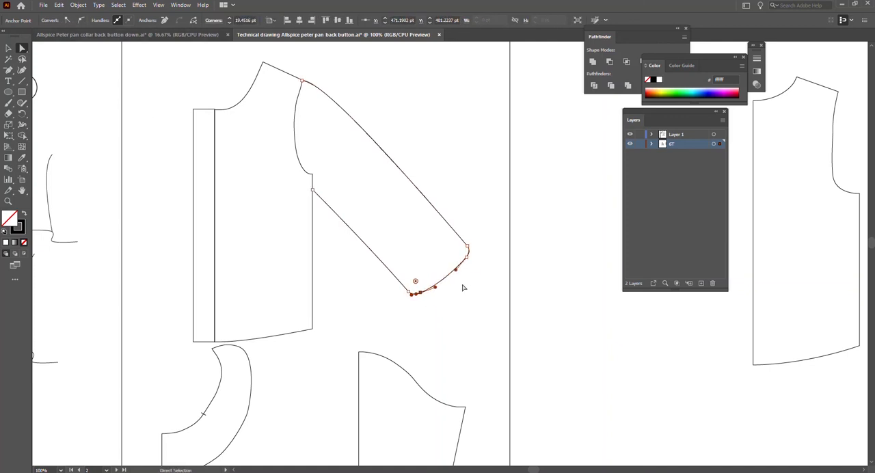
left_click(8, 71)
left_click_drag(9, 73, 42, 71)
scroll(411, 292, "up", 2)
left_click(392, 294)
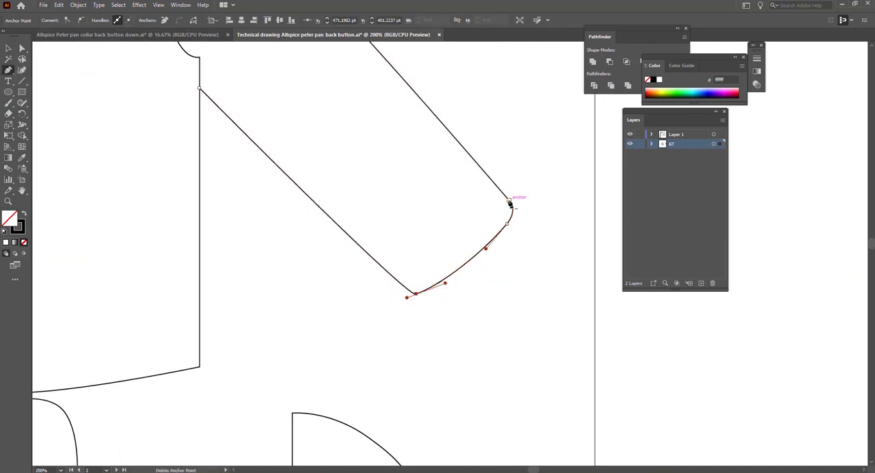
key("ctrl+z")
left_click(397, 296)
key("ctrl+z")
Draw a curved line with the Pen tool between the two cuff corners to form the sleeve opening.
key("v")
left_click(387, 316)
left_click(400, 298)
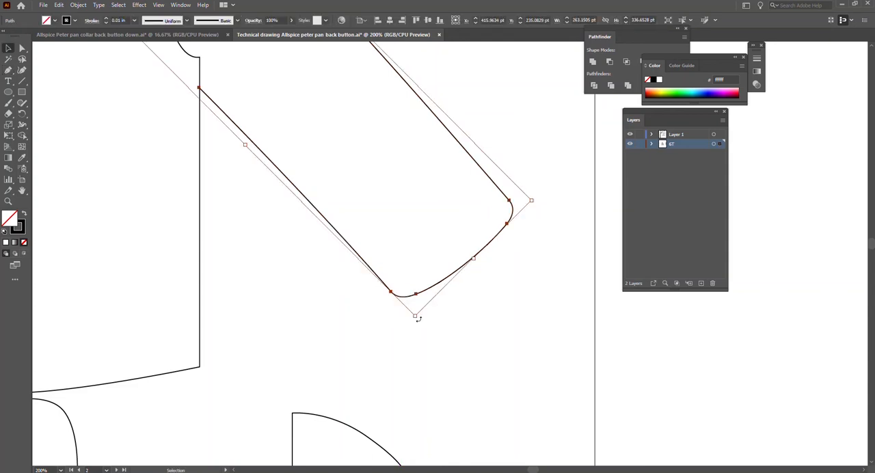
left_click(418, 319)
key("p")
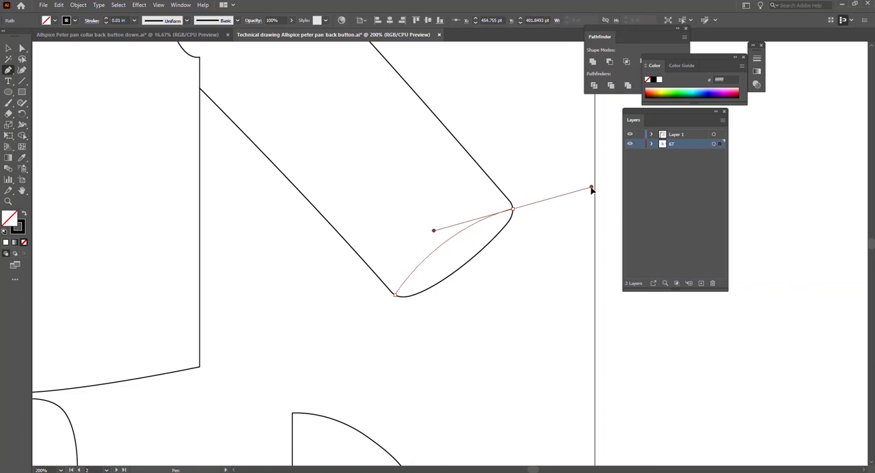
left_click_drag(577, 180, 621, 212)
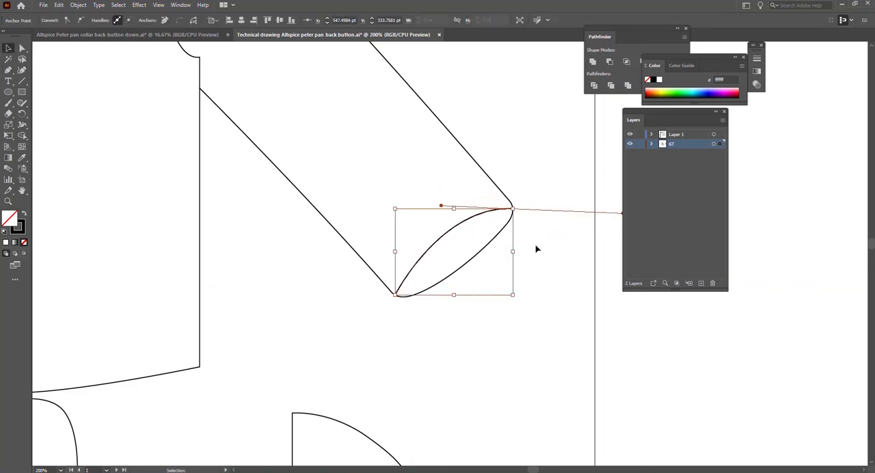
Flatten the inner curve of the sleeve opening and shift its lower end slightly along the rounded cuff corner.
scroll(469, 233, "up", 1)
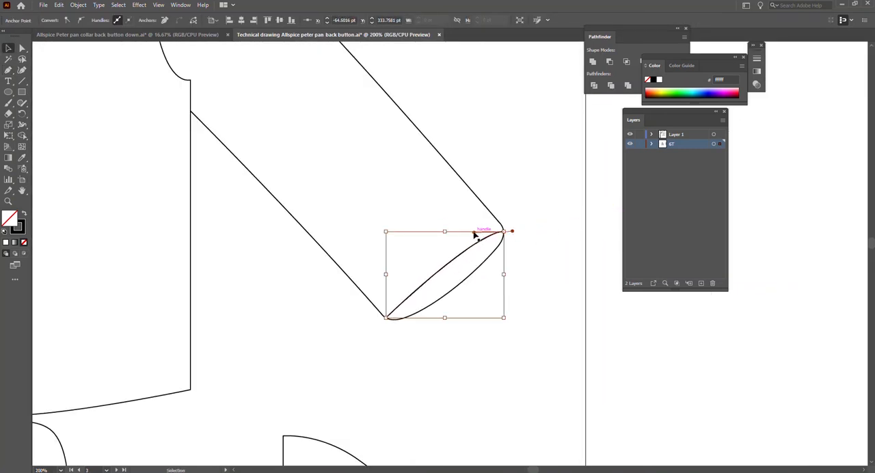
left_click(443, 281)
scroll(419, 328, "up", 3)
key("a")
left_click_drag(325, 293, 339, 299)
key("ctrl+z")
left_click(479, 267)
scroll(501, 253, "down", 2)
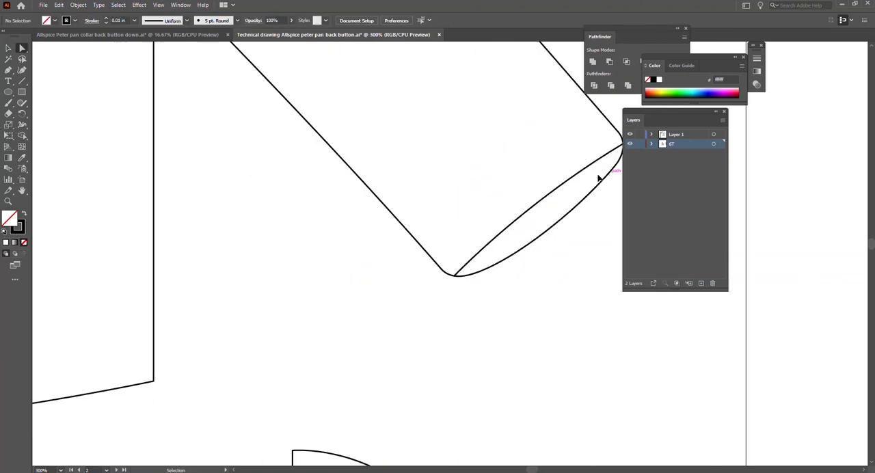
Reduce the rounding of the outer cuff corner and snap the sleeve opening curve's outer end onto that corner.
scroll(598, 177, "right", 2)
left_click(536, 145)
left_click_drag(534, 141, 537, 138)
left_click(542, 133)
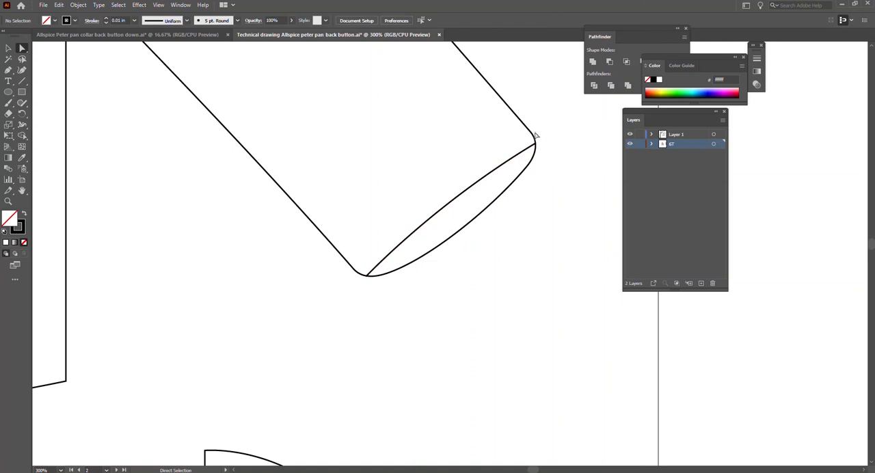
left_click(536, 152)
left_click_drag(517, 148, 548, 149)
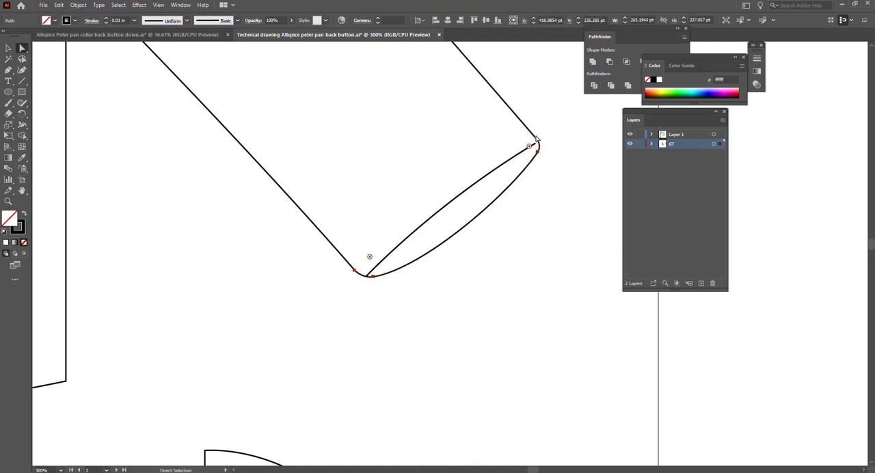
left_click(538, 144)
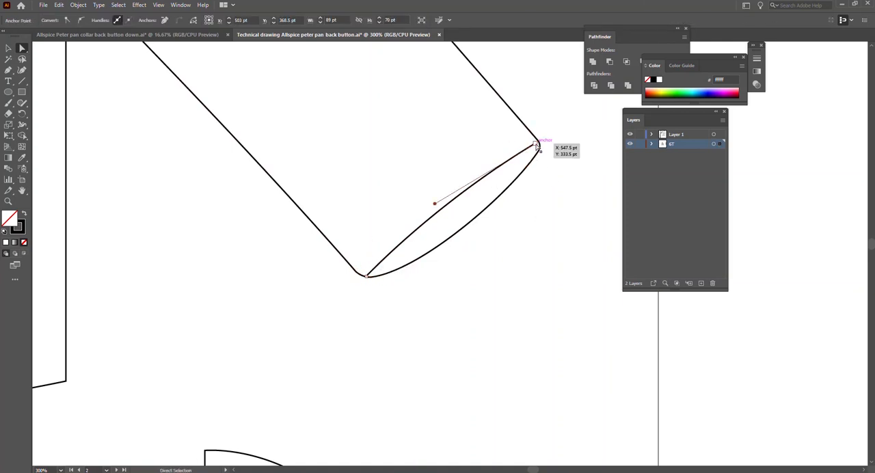
left_click_drag(537, 145, 540, 146)
Align the lower end of the sleeve opening curve with the underarm cuff corner and adjust its curvature.
left_click(398, 267)
left_click(365, 276)
left_click(364, 286)
left_click(367, 276)
scroll(364, 289, "up", 4)
left_click_drag(372, 238, 364, 239)
left_click(468, 271)
scroll(479, 269, "down", 7)
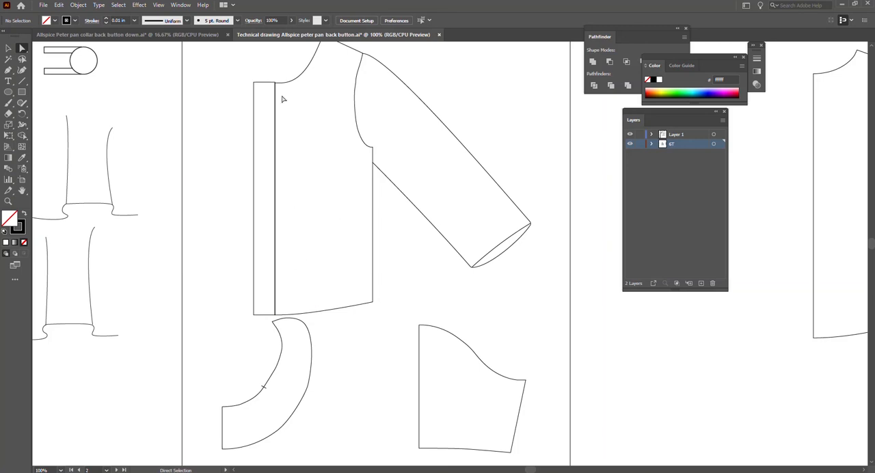
scroll(346, 320, "left", 9)
left_click_drag(142, 172, 342, 223)
left_click_drag(268, 147, 533, 304)
key("ctrl+z")
key("ctrl+v")
key("v")
key("ctrl+z")
key("ctrl+c")
left_click(365, 288)
key("ctrl+v")
left_click_drag(509, 242, 564, 266)
key("Delete")
Reflect the collar piece below the bodice across the vertical axis.
scroll(457, 308, "up", 2)
scroll(457, 308, "down", 1)
scroll(457, 308, "right", 10)
left_click(274, 407)
right_click(275, 407)
mouse_move(342, 353)
left_click(388, 385)
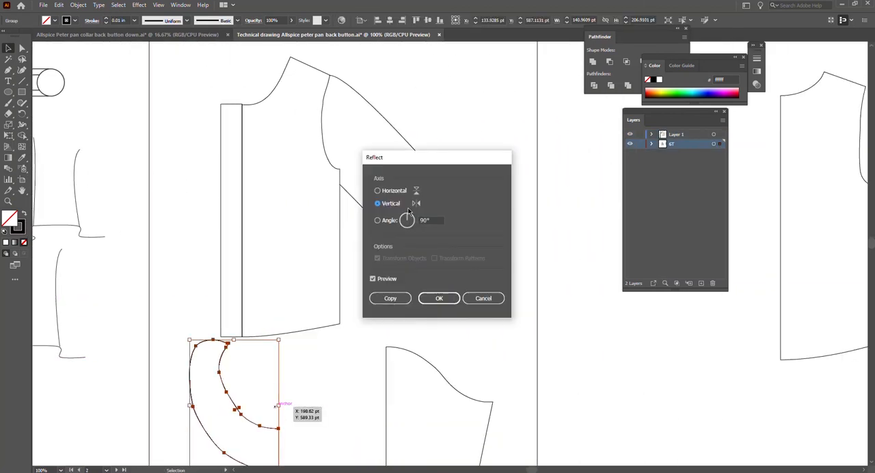
left_click(439, 298)
Move the reflected collar onto the bodice so its back corner snaps to the high shoulder point at the neckline.
left_click_drag(268, 387, 370, 103)
scroll(342, 119, "up", 3)
scroll(299, 137, "up", 2)
key("a")
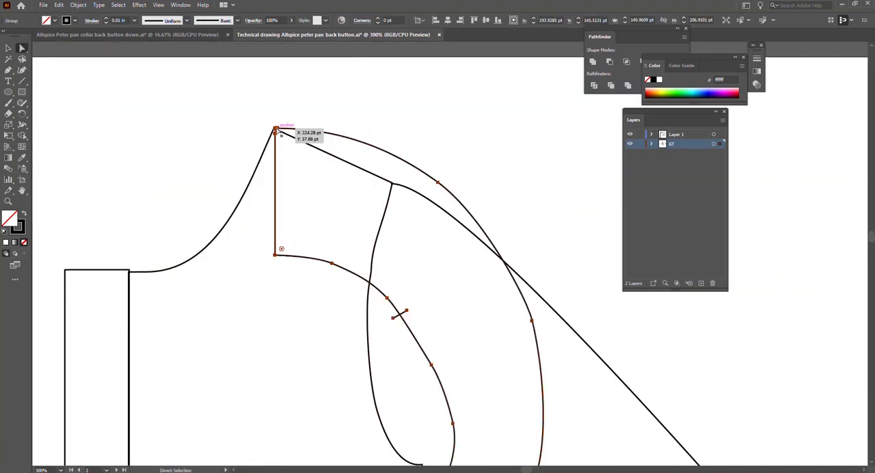
scroll(415, 174, "down", 8)
left_click_drag(425, 422, 204, 379)
key("ctrl+z")
scroll(308, 137, "up", 3)
key("r")
left_click(275, 74)
scroll(410, 341, "down", 4)
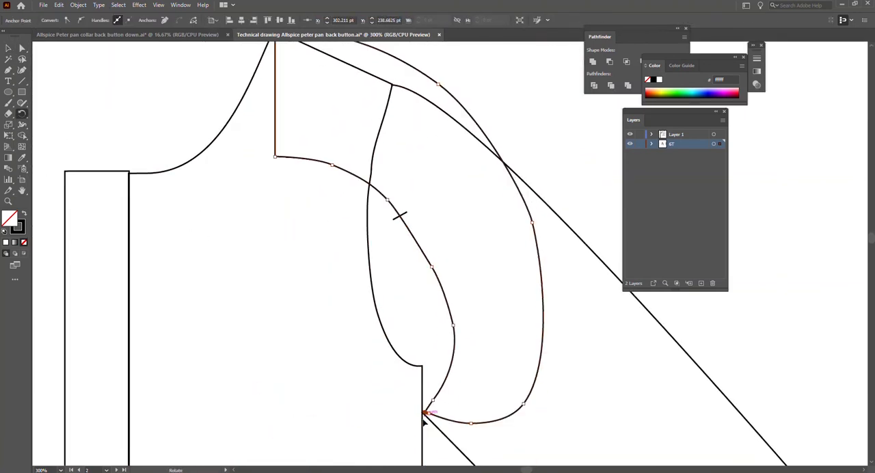
left_click_drag(424, 421, 127, 416)
key("ctrl+z")
key("v")
left_click(328, 328)
left_click(440, 280)
left_click(321, 273)
scroll(308, 205, "up", 1)
key("r")
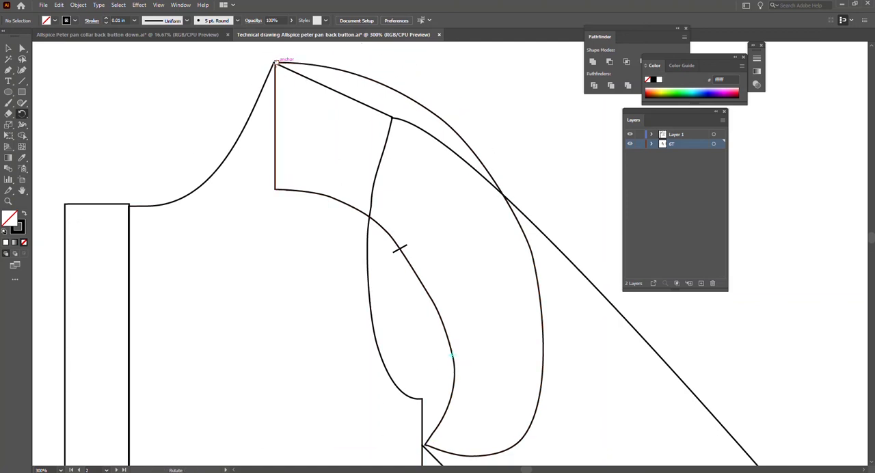
scroll(426, 404, "down", 1)
scroll(428, 342, "up", 1)
scroll(435, 421, "down", 1)
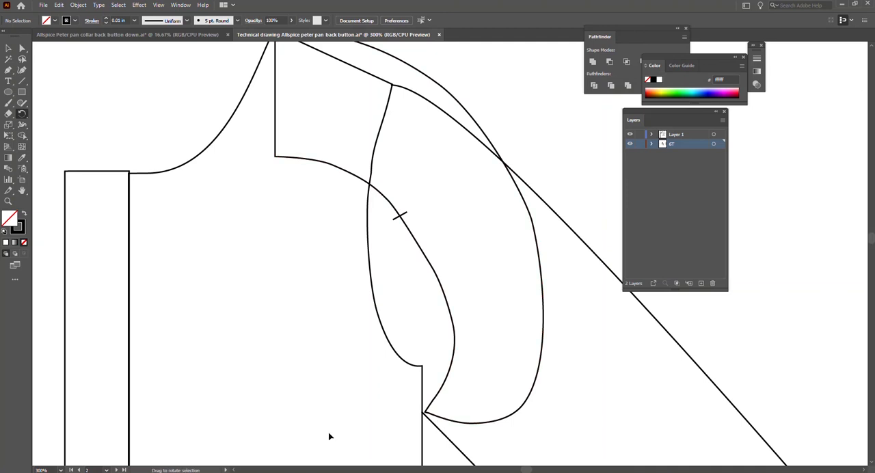
scroll(262, 437, "up", 1)
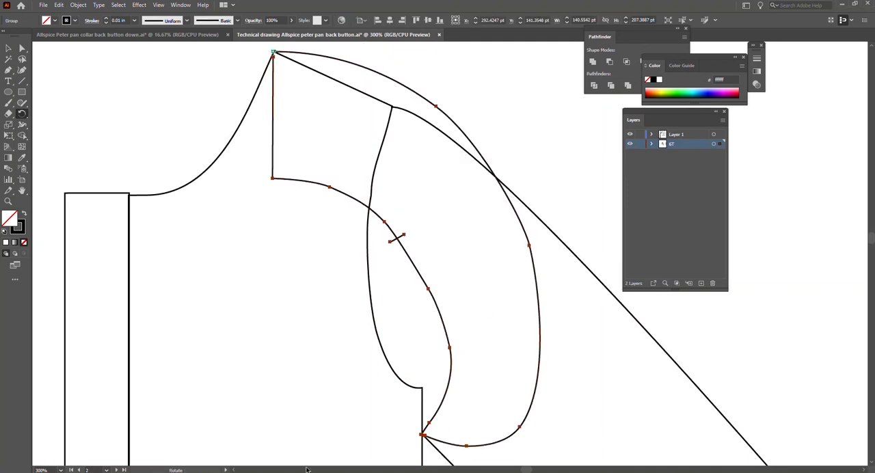
left_click_drag(422, 435, 43, 229)
key("ctrl+z")
Rotate the collar about the high shoulder point until its front end reaches across the placket.
key("v")
left_click(240, 150)
scroll(260, 205, "up", 2)
left_click_drag(287, 258, 287, 133)
key("r")
left_click(274, 128)
left_click_drag(423, 384, 104, 298)
scroll(354, 413, "up", 1)
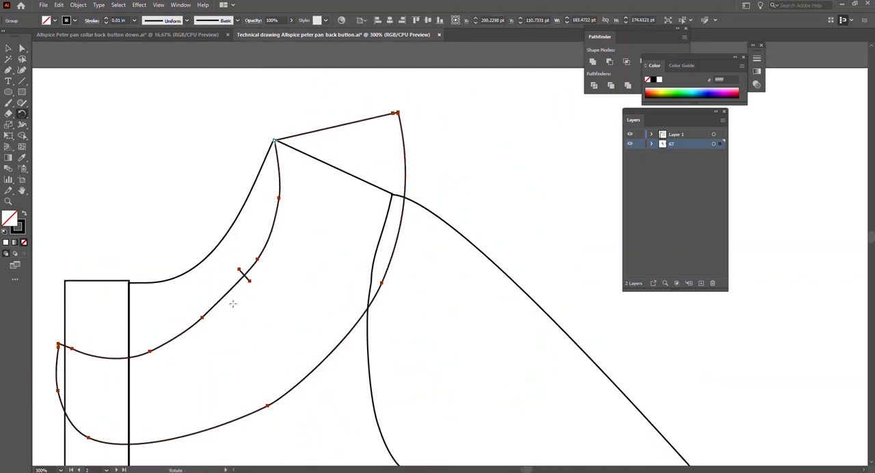
scroll(354, 413, "up", 1)
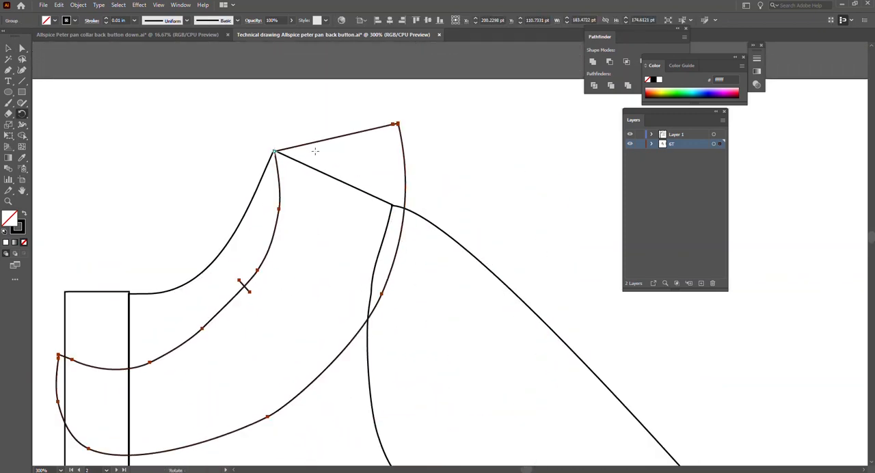
Reposition the collar over the neckline so its outer edge passes through the shoulder tip and its front meets the placket edge.
key("v")
left_click_drag(319, 375, 325, 301)
left_click_drag(384, 228, 376, 227)
left_click(356, 241)
mouse_move(353, 277)
left_mouse_down()
mouse_move(339, 260)
mouse_move(345, 269)
left_mouse_up()
key("a")
left_click(272, 149)
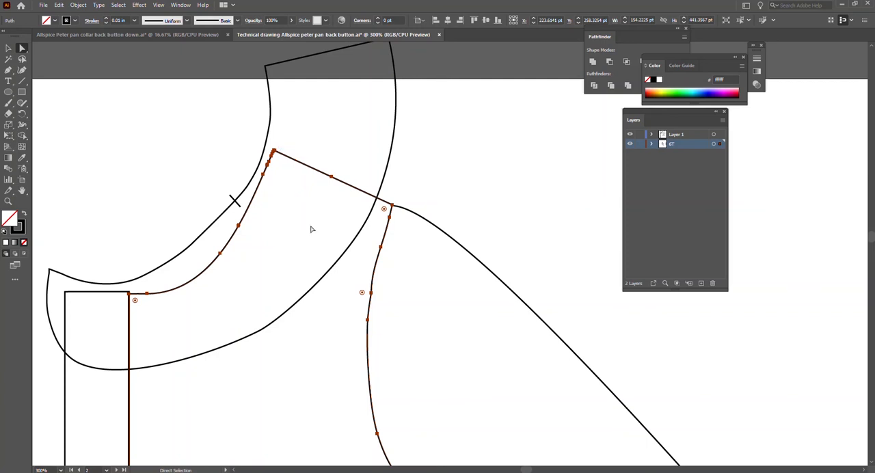
key("v")
left_click(219, 284)
left_click(288, 312)
left_click_drag(305, 298, 324, 297)
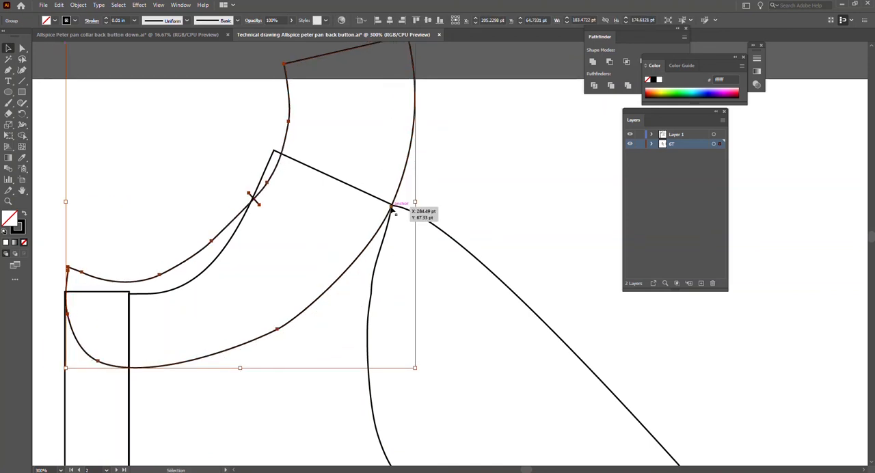
scroll(331, 178, "up", 1)
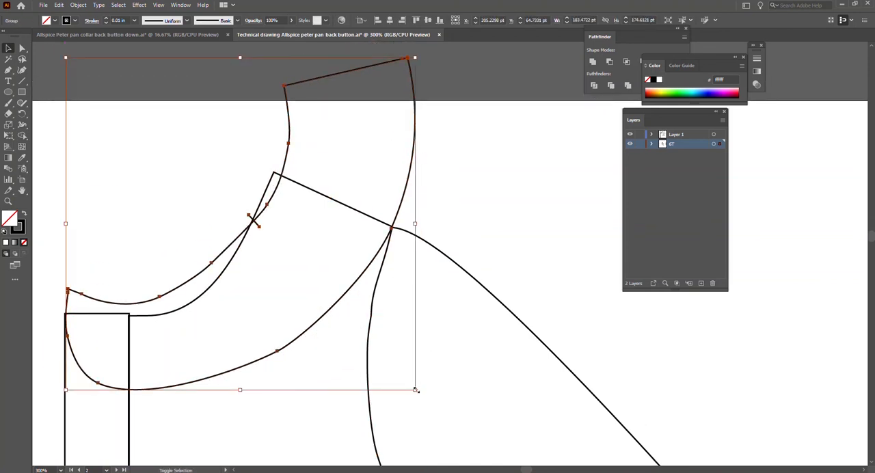
Scale the collar down to about 134.5 pt wide and 128 pt high, and lower it over the placket top.
left_click_drag(416, 389, 340, 354)
left_click_drag(293, 234, 294, 294)
left_click_drag(340, 377, 323, 370)
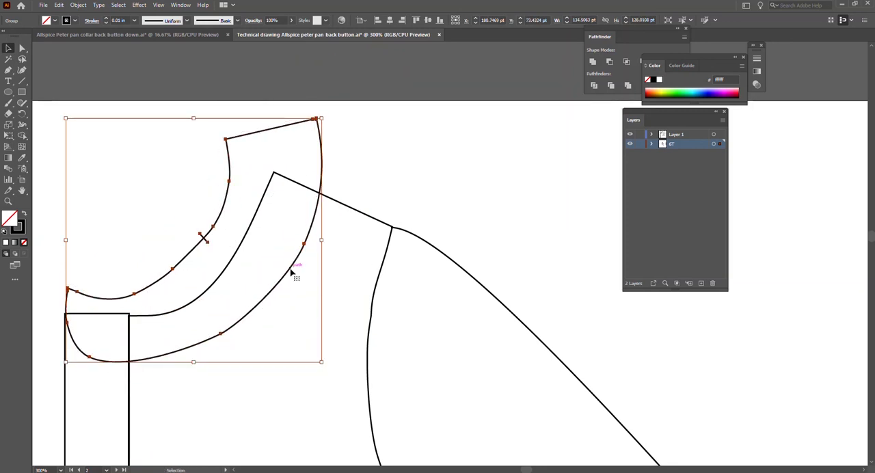
left_click_drag(293, 266, 293, 274)
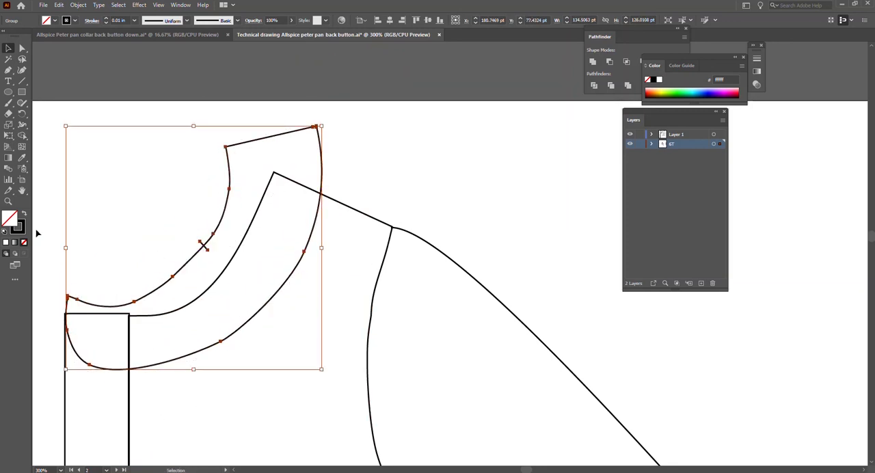
Fill the collar with white and arrange it in front of the bodice.
left_click(362, 177)
left_click(322, 164)
right_click(324, 160)
mouse_move(391, 274)
left_click(450, 292)
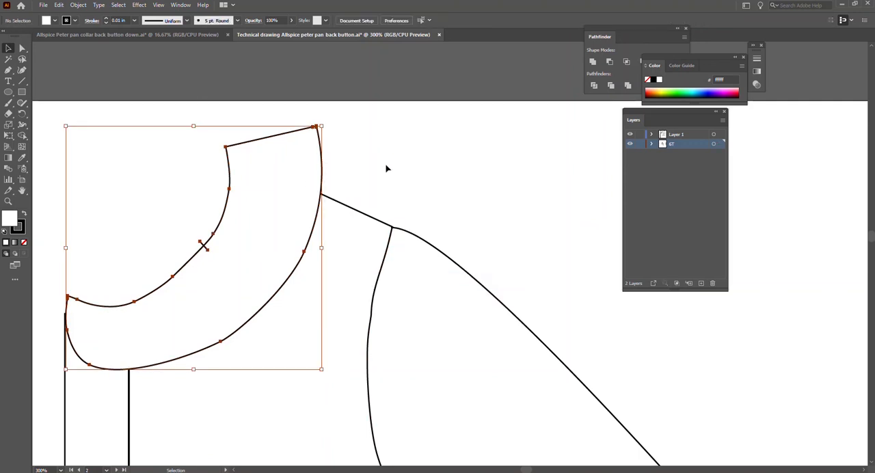
Delete the collar's notch mark and the anchors forming its inner neckline and back edges.
scroll(369, 168, "down", 2)
key("a")
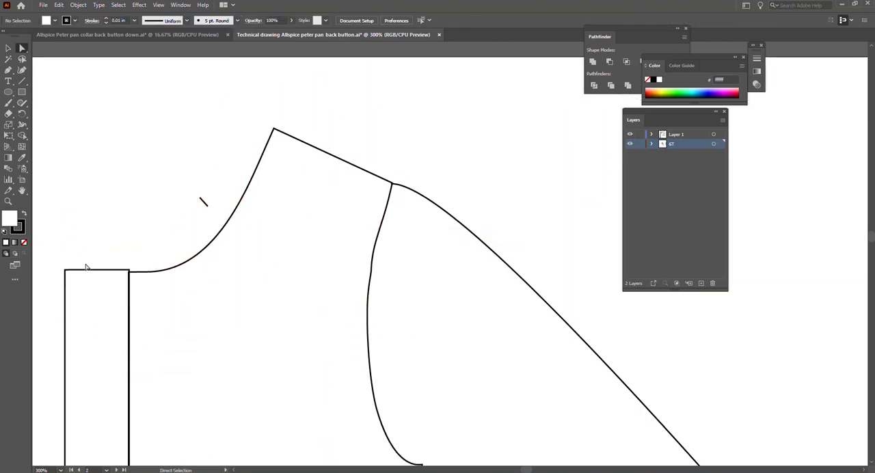
left_click(139, 259)
left_click(208, 206)
key("Delete")
left_click(212, 189)
key("Delete")
left_click(229, 145)
key("Delete")
left_click(226, 103)
key("Delete")
left_click(317, 86)
Undo the last anchor deletion, delete the collar's front tip anchor instead, and set the collar's fill to none.
key("Delete")
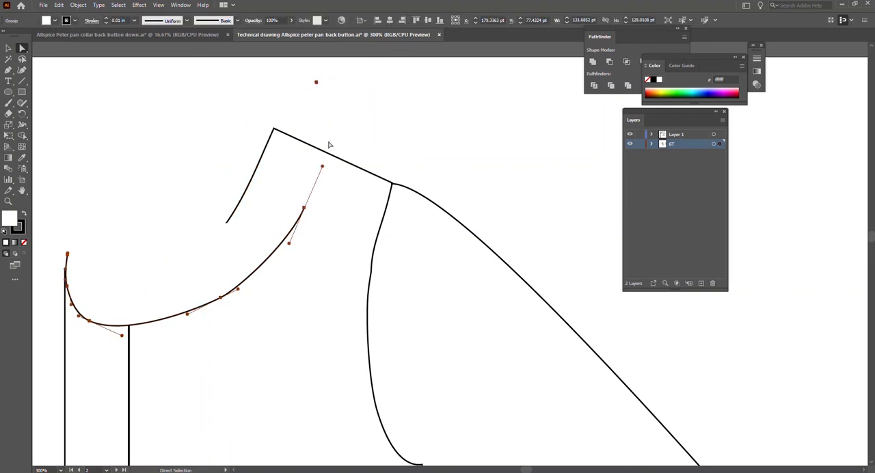
key("ctrl+z")
left_click(67, 255)
key("Delete")
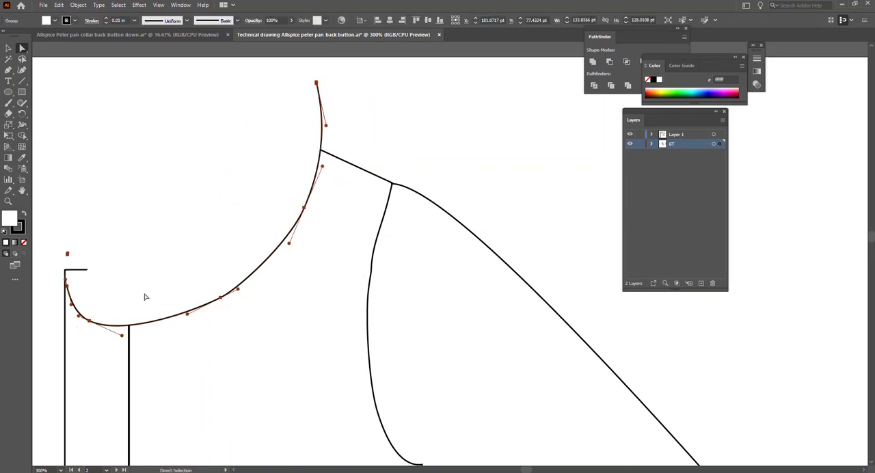
left_click(25, 242)
Snap the front end of the collar's outer curve to the placket's outer top corner and slightly shift its lower anchor.
left_click(123, 234)
left_click(86, 318)
left_click_drag(67, 286, 66, 270)
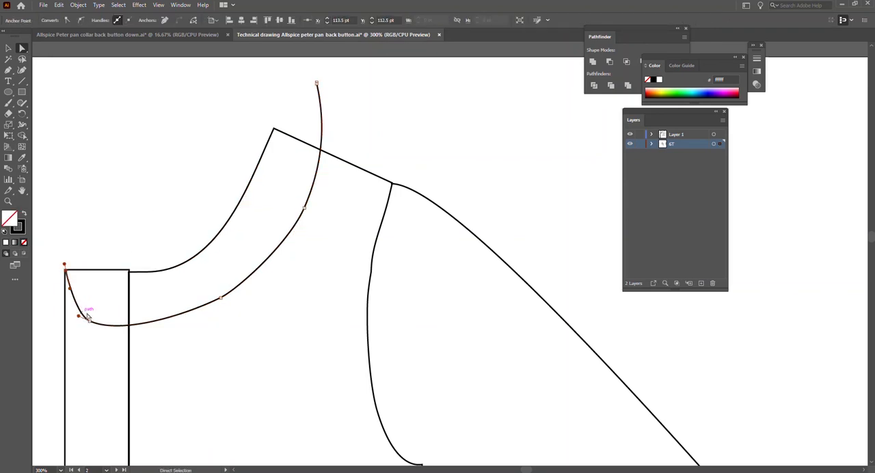
left_click_drag(221, 298, 225, 298)
scroll(314, 90, "up", 8)
left_click(266, 97)
left_click(266, 59)
key("Delete")
scroll(281, 154, "down", 10)
scroll(253, 261, "up", 3)
key("ctrl+z")
key("ctrl+z")
key("ctrl+z")
Adjust the direction handle at the shoulder end of the collar's outer curve.
key("a")
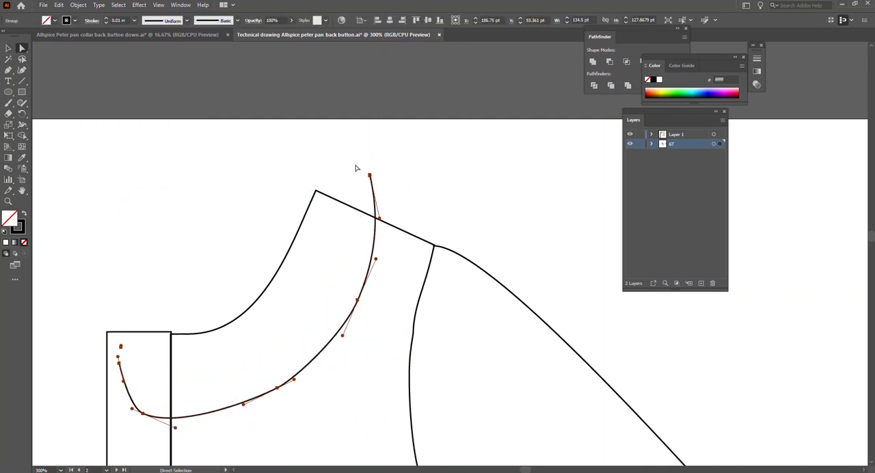
left_click(136, 346)
left_click(370, 176)
left_click_drag(373, 218, 376, 217)
key("ctrl+z")
key("ctrl+z")
Move the collar curve up to the placket's outer top corner, isolate its group, and snap its upper end onto the shoulder seam.
left_click_drag(340, 345, 321, 315)
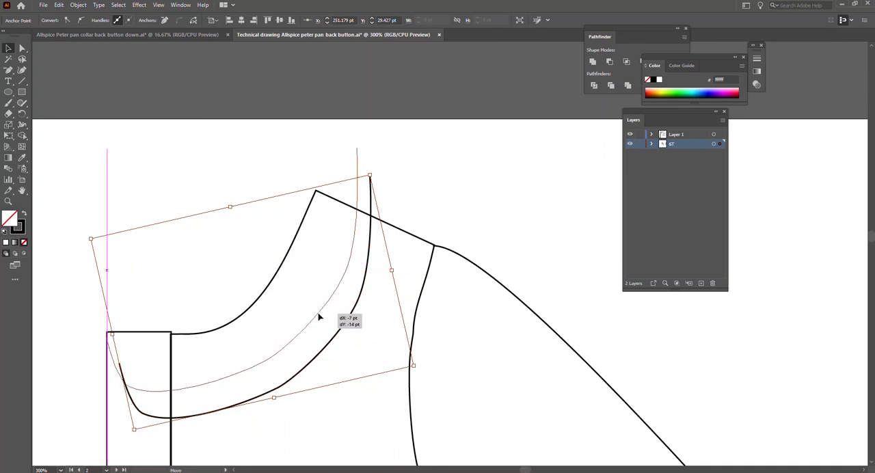
double_click(267, 362)
left_click_drag(267, 362, 267, 361)
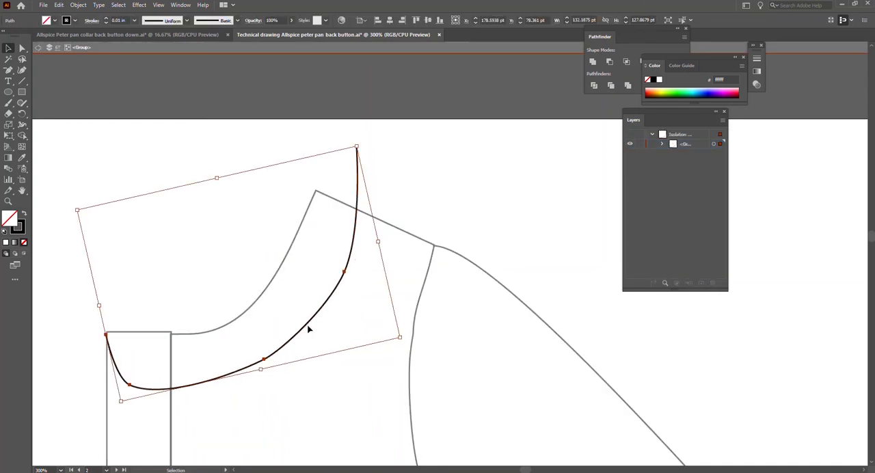
left_click_drag(363, 184, 363, 186)
left_click(389, 192)
left_click(8, 48)
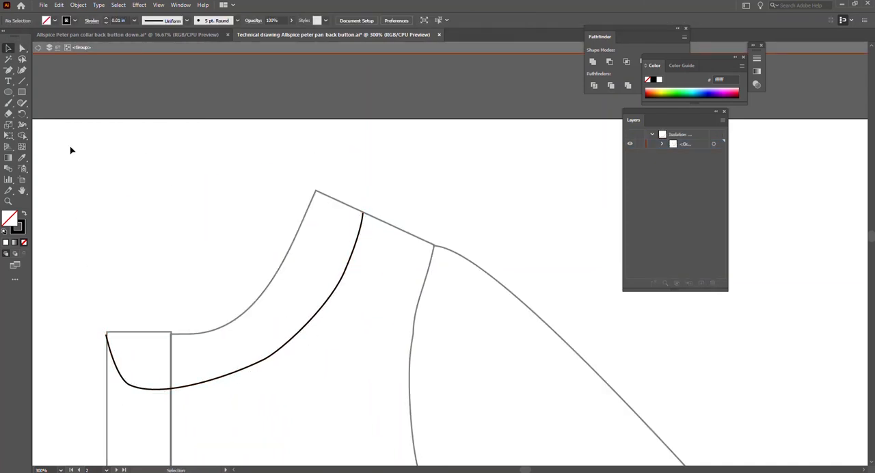
left_click(341, 274)
left_click(218, 278)
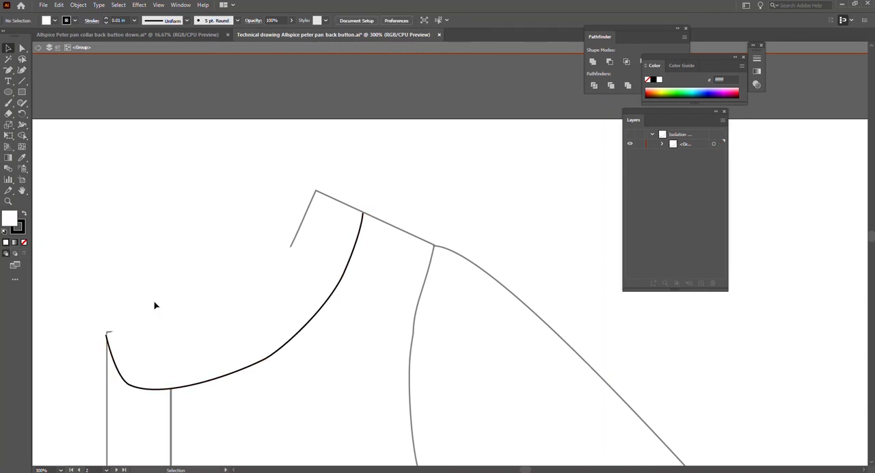
double_click(11, 221)
left_click(372, 239)
left_click(534, 184)
left_click(236, 369)
double_click(10, 219)
left_click(371, 239)
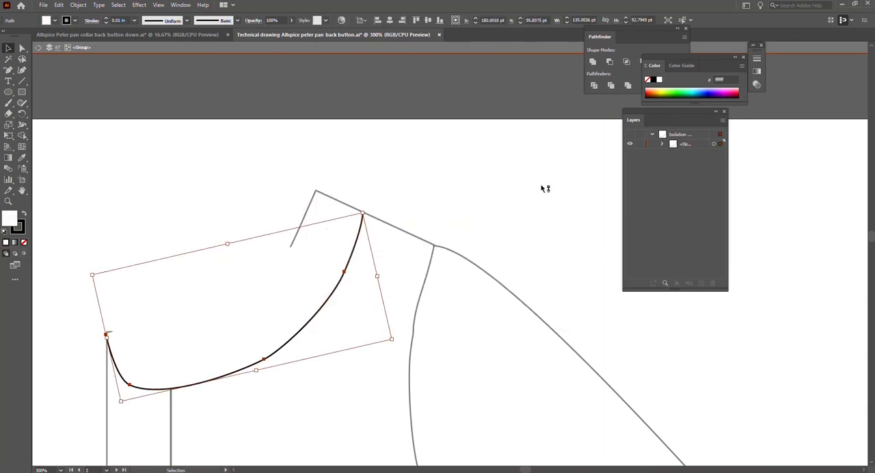
left_click(541, 186)
left_click(24, 242)
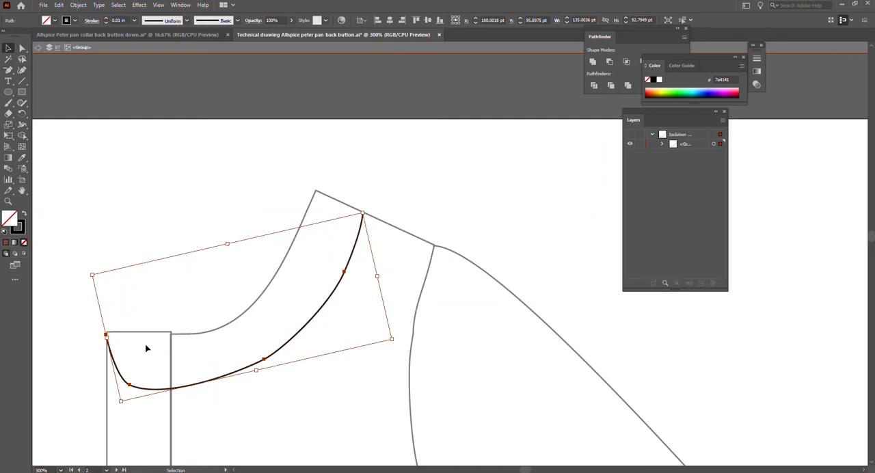
Continue the collar path with the Pen tool from the placket corner along the neckline to the high shoulder point, and adjust its curve.
left_click(9, 69)
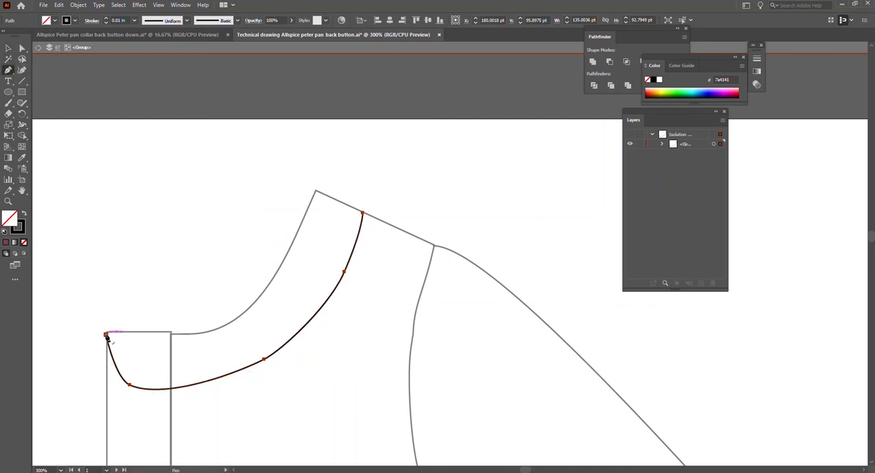
left_click_drag(106, 337, 194, 340)
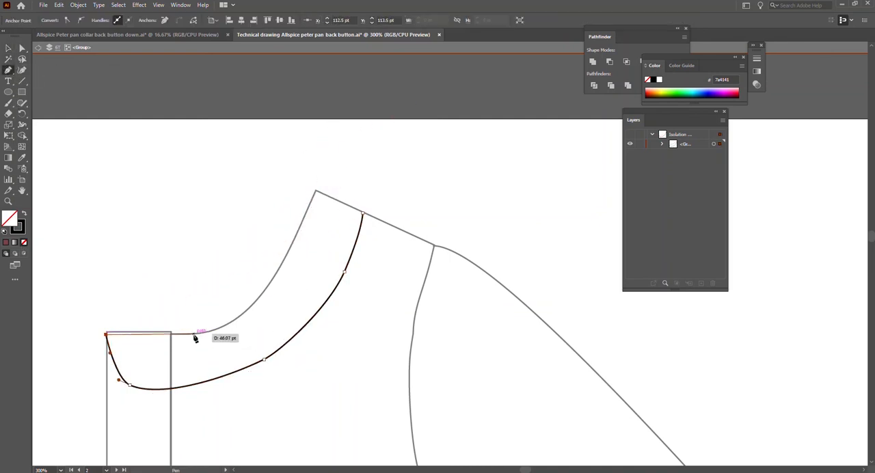
left_click(194, 334)
left_click_drag(316, 191, 358, 165)
left_click_drag(355, 82, 377, 104)
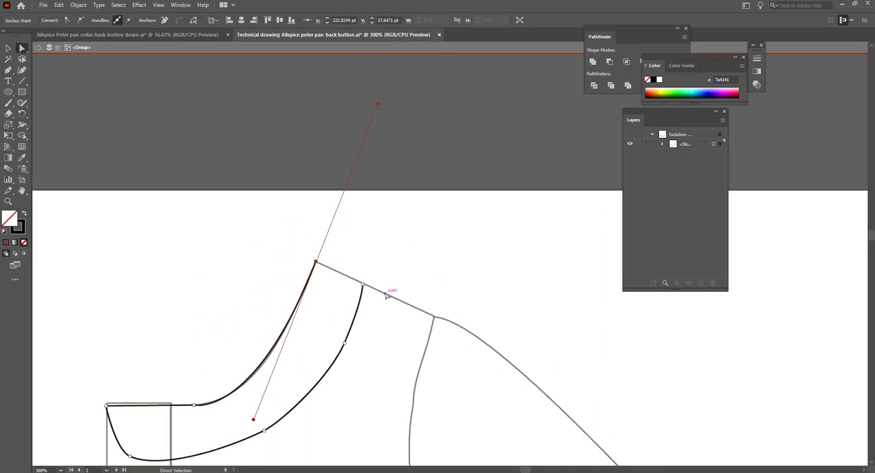
Join the collar path's open ends along the shoulder seam to close the shape.
left_click(363, 285, "shift")
right_click(363, 285)
left_click(408, 163)
Nudge the collar's neckline anchor up to level its front edge with the top of the placket.
scroll(162, 422, "down", 2)
scroll(150, 348, "up", 1)
left_click(93, 352)
left_click(210, 351, "shift")
key("Up")
Adjust the direction handles of the collar's neckline curve so it follows the bodice neckline.
scroll(267, 372, "up", 1)
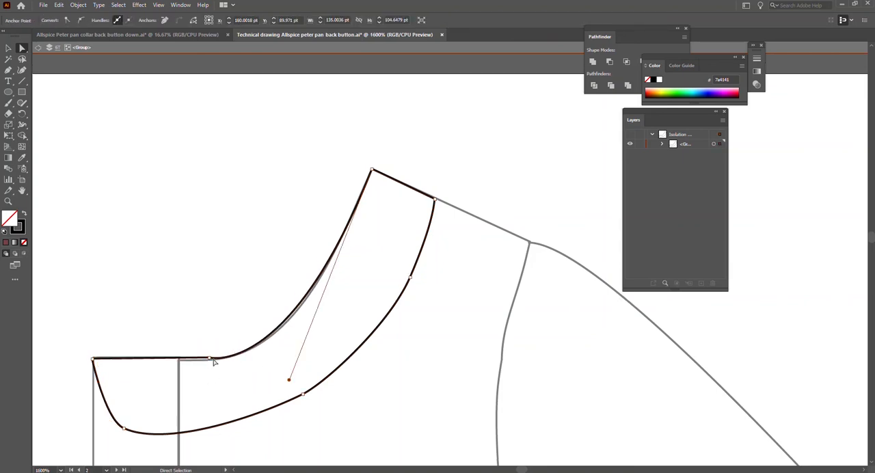
scroll(211, 376, "up", 4)
left_click(197, 304)
left_click_drag(444, 336, 260, 290)
scroll(242, 380, "down", 4)
scroll(252, 306, "up", 3)
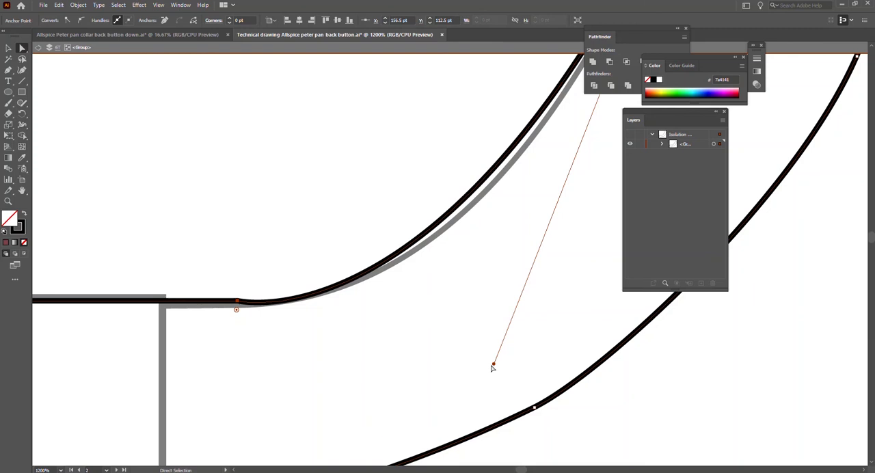
scroll(491, 359, "down", 4)
left_click(346, 376)
Apply the default white fill and black stroke to the closed collar shape, and deselect it.
scroll(413, 350, "down", 1)
left_click(280, 342, "ctrl")
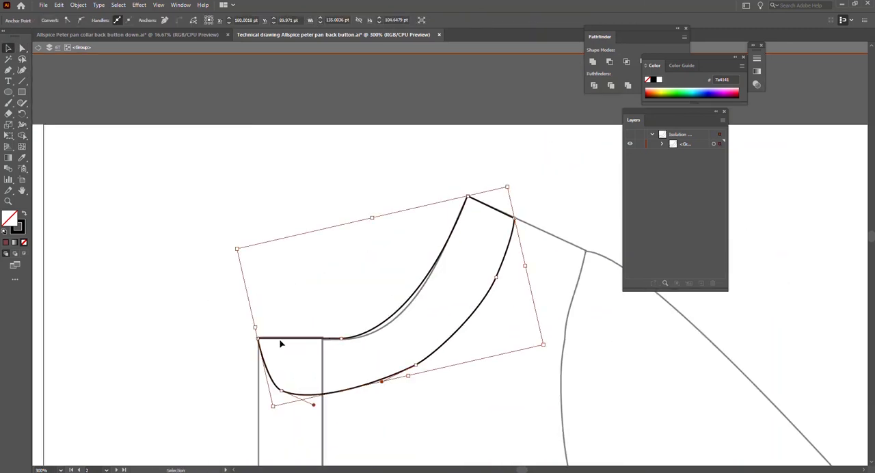
left_click(6, 243)
left_click(4, 234)
key("ctrl+shift+a")
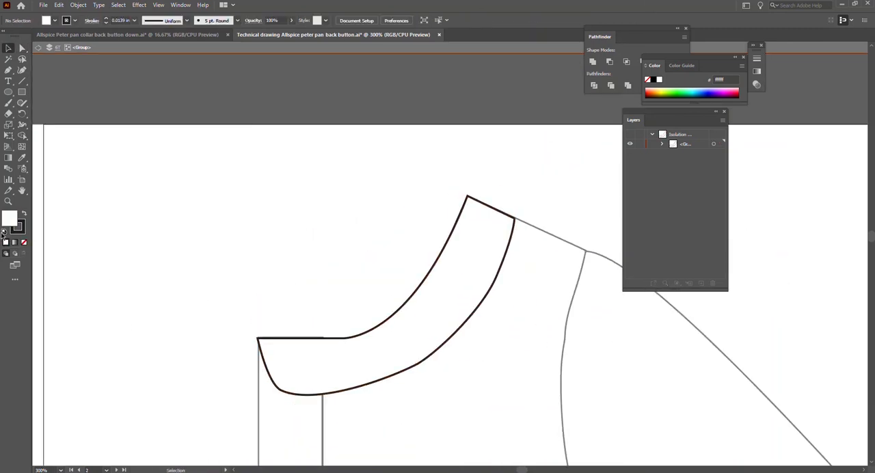
Exit the collar group's isolation and nudge the placket's top edge down beneath the collar.
scroll(381, 365, "right", 1)
double_click(522, 286)
scroll(313, 396, "down", 1)
left_click(297, 322)
key("ctrl+shift+a")
scroll(305, 342, "up", 3)
left_click(326, 391)
left_click(240, 219)
left_click_drag(240, 220, 240, 226)
key("ctrl+shift+a")
left_click(273, 236)
scroll(238, 234, "down", 3)
Move the back bodice from the neighbouring artboard onto the half bodice, aligning it at the high shoulder point.
scroll(238, 236, "down", 4)
key("ctrl+shift+a")
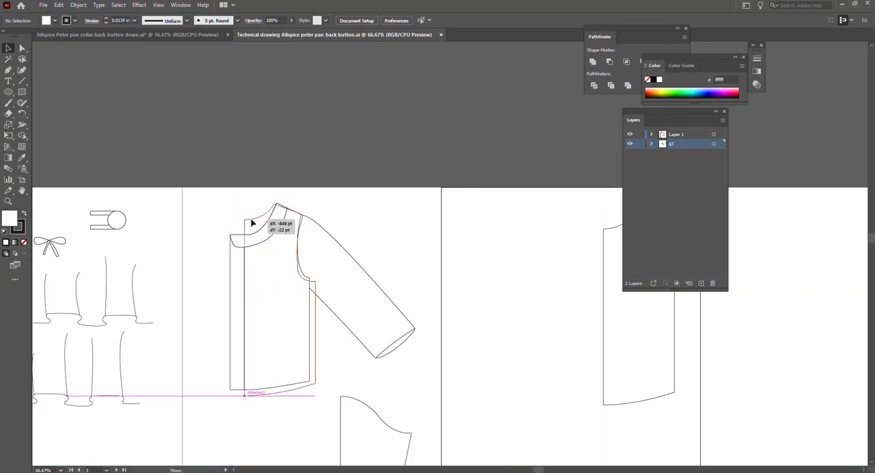
left_click(277, 264)
scroll(276, 265, "up", 3)
scroll(416, 305, "down", 4)
Move the back bodice's side-seam anchors inward to match the front bodice's side seam.
key("a")
left_click(402, 355)
scroll(405, 300, "up", 1)
left_click(403, 118, "shift")
left_click_drag(403, 118, 377, 118)
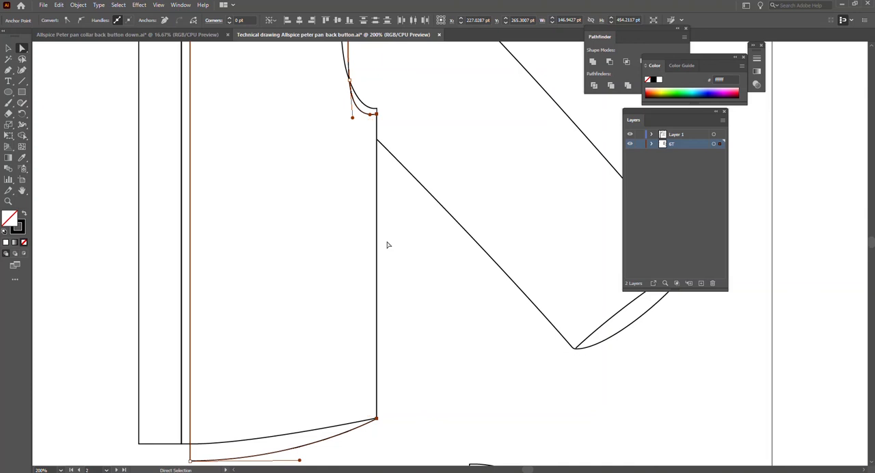
Send the back bodice behind the other garment pieces.
scroll(387, 244, "down", 2)
key("v")
right_click(306, 108)
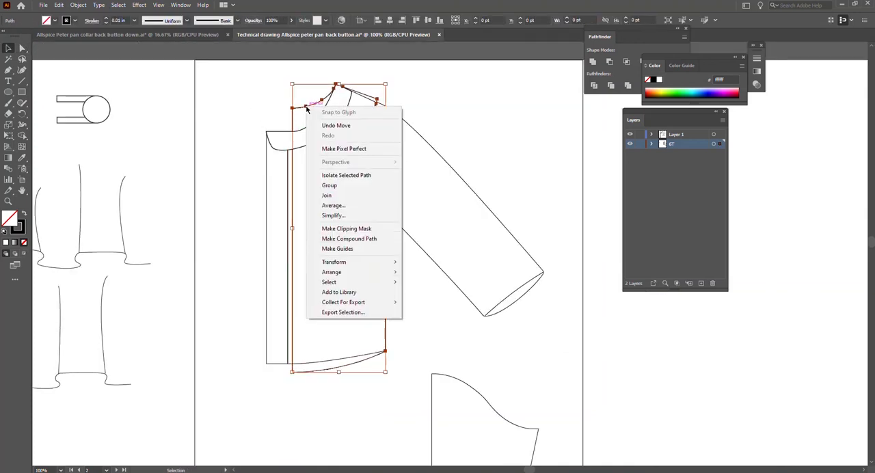
mouse_move(394, 277)
left_click(498, 305)
Fill the front bodice and the sleeve with white, and send the sleeve behind the bodice.
left_click(279, 194)
left_click(303, 364)
left_click(6, 242)
left_click(135, 288)
left_click(411, 128)
left_click(6, 242)
right_click(424, 319)
left_click(504, 437)
Delete the overlapping line along the armhole.
left_click(371, 154)
left_click(436, 153)
left_click(371, 155)
key("Delete")
Place a copy of the back bodice on the neighbouring artboard and move the placket onto it.
left_click_drag(294, 108, 404, 134)
left_click_drag(481, 150, 806, 150)
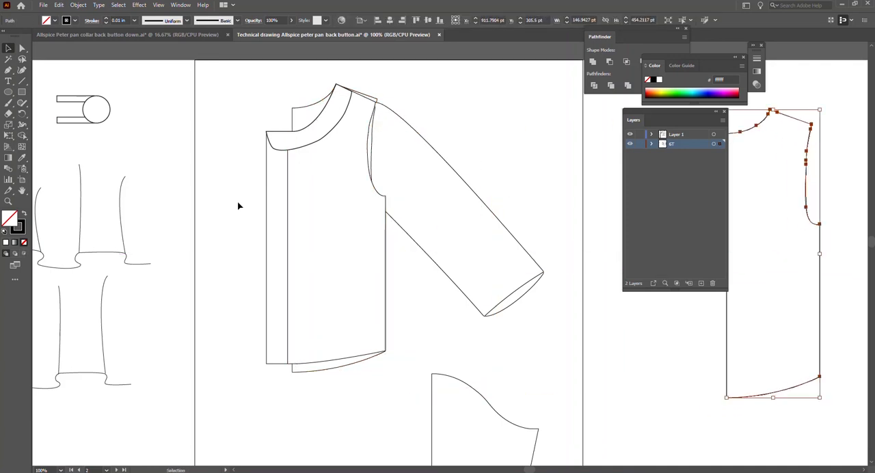
left_click(268, 207)
left_click_drag(267, 201, 741, 218)
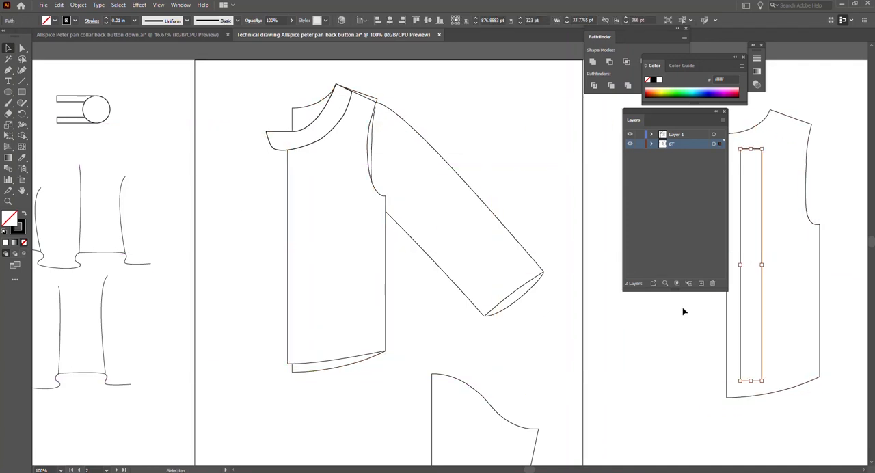
Move the collar so its front corner meets the bodice's centre edge, and shift its lower neckline anchor towards that edge.
left_click(298, 140)
scroll(313, 141, "up", 3)
scroll(316, 164, "up", 2)
key("a")
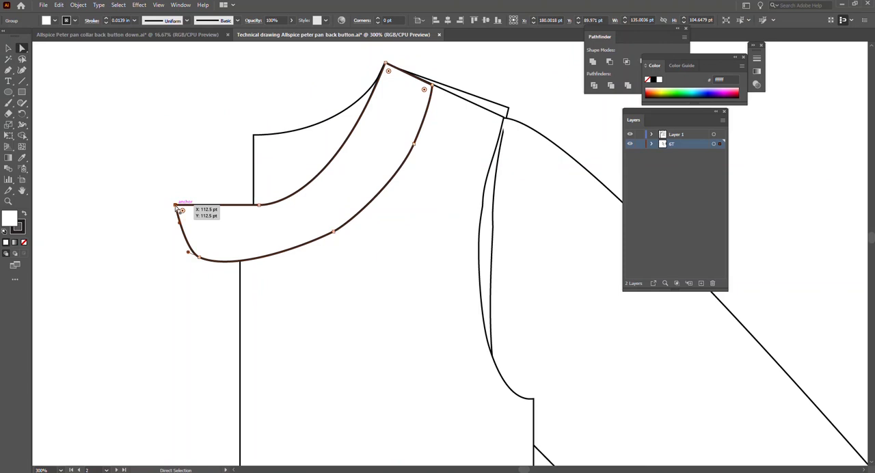
left_click(176, 205)
left_click(199, 258)
key("v")
left_click_drag(377, 202, 438, 202)
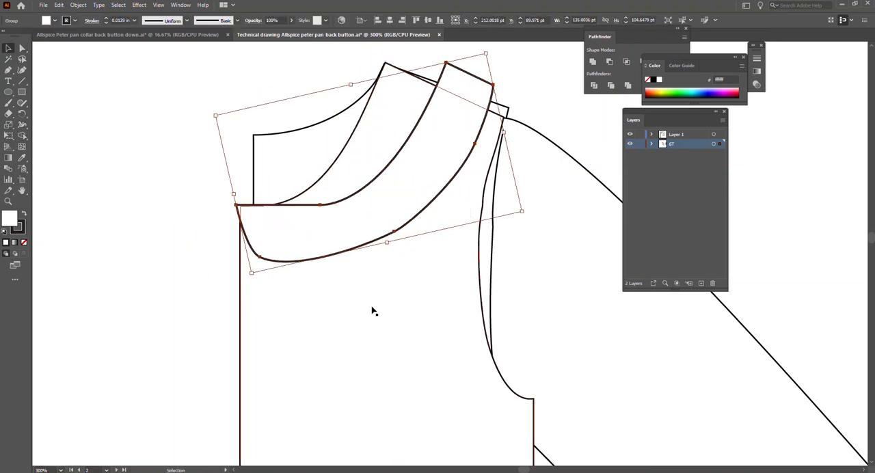
left_click_drag(302, 219, 271, 207)
key("a")
key("ctrl+z")
left_click(329, 207)
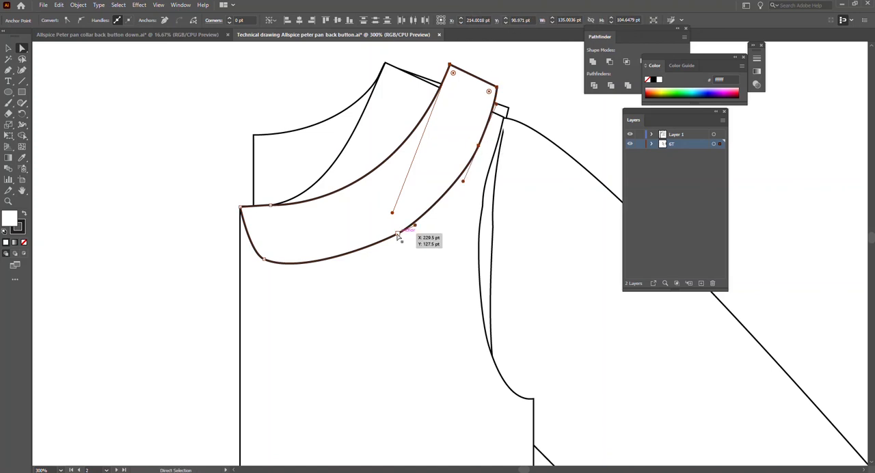
key("v")
key("r")
left_click(240, 207)
left_click_drag(497, 87, 434, 84)
key("ctrl+z")
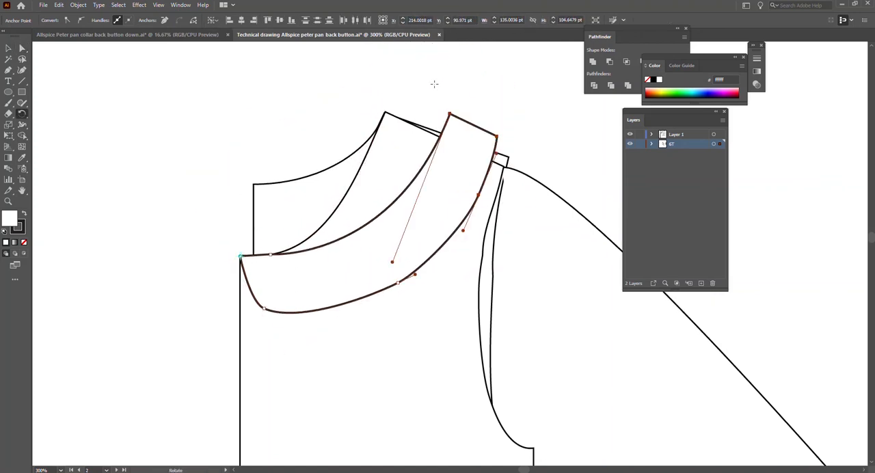
Rotate the collar counterclockwise about its front corner to bring its shoulder end towards the high shoulder point.
key("v")
key("r")
left_click(241, 255)
left_click_drag(497, 136, 412, 91)
key("v")
key("a")
key("Delete")
key("ctrl+z")
key("minus")
left_click(444, 121)
key("ctrl+z")
key("v")
left_click(444, 60, "shift")
left_click(392, 52)
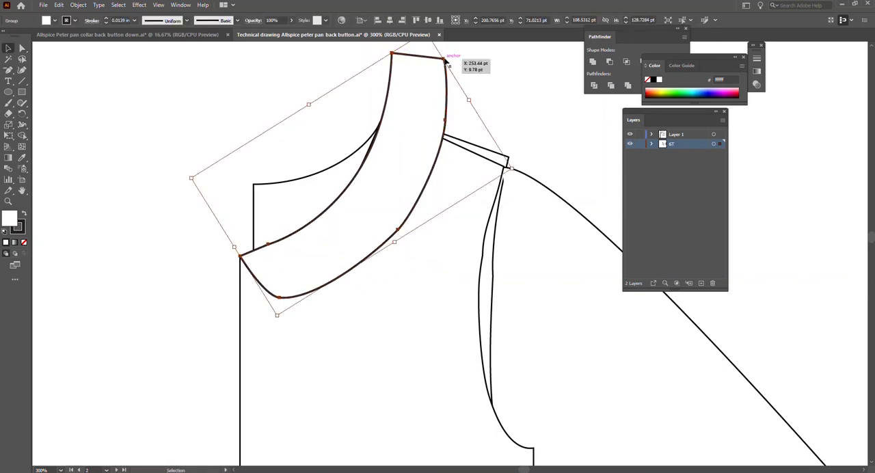
left_click_drag(444, 59, 437, 103)
key("ctrl+z")
Move the collar's two shoulder-end anchors down so the inner one sits on the high shoulder point.
key("a")
left_click(465, 113)
left_click(392, 53)
left_click(443, 58, "shift")
left_click_drag(444, 60, 439, 117)
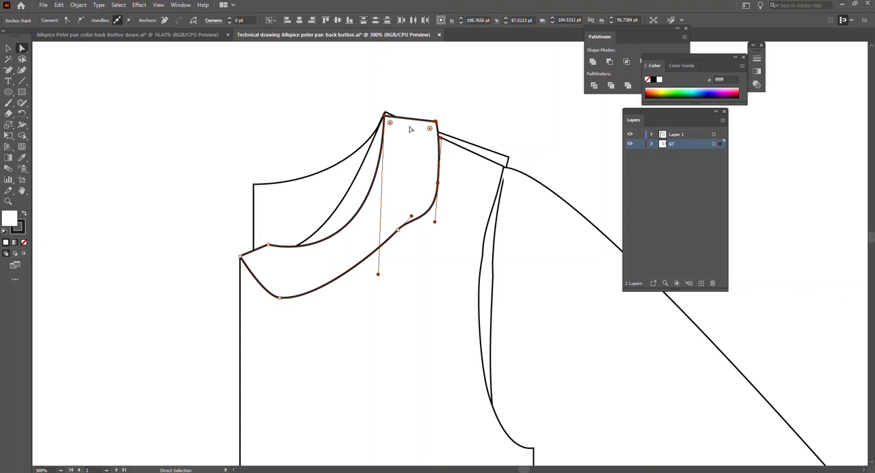
Snap the collar's outer shoulder corner onto the shoulder seam and refine the outer edge just below it.
left_click_drag(440, 181, 434, 179)
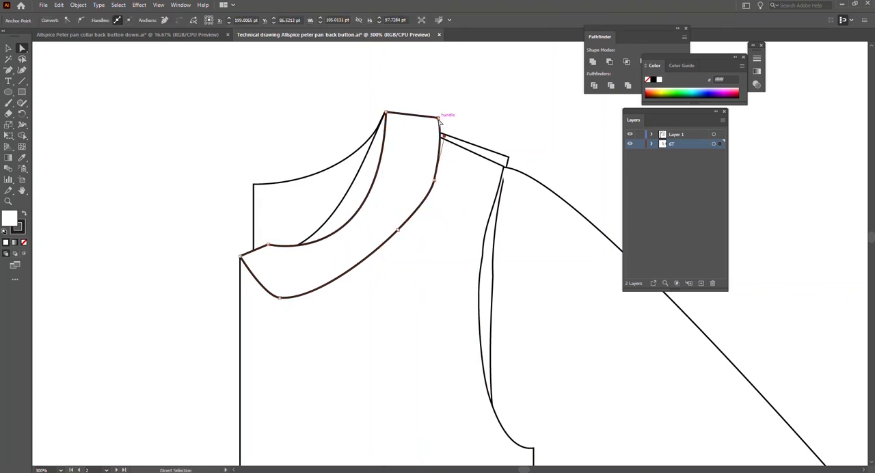
scroll(446, 130, "up", 2)
left_click_drag(402, 98, 402, 95)
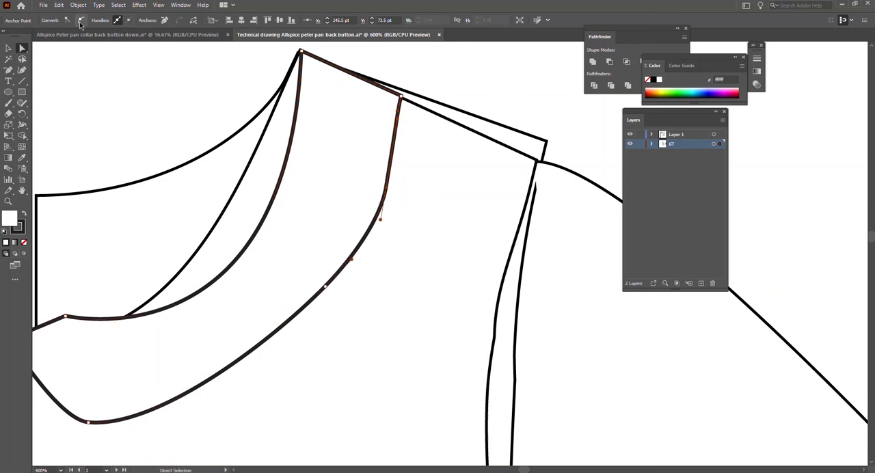
left_click_drag(402, 127, 402, 128)
Reshape the collar's inner curve by lowering its neckline anchor and adjusting the handles from the high shoulder point.
left_click(258, 228)
scroll(296, 273, "up", 1)
left_click_drag(289, 411, 280, 363)
left_click_drag(208, 284, 212, 303)
left_click_drag(281, 363, 298, 317)
scroll(472, 46, "up", 1)
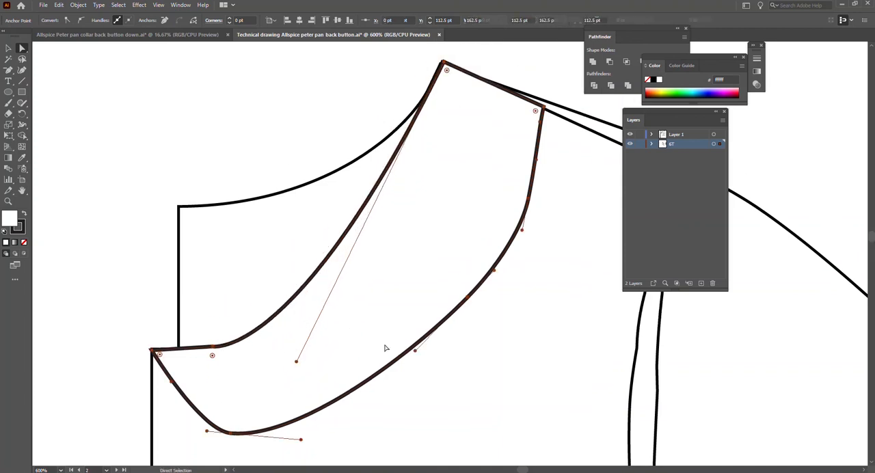
Remove the collar's fill and fit its inner edge to the bodice neckline using an added mid-curve anchor.
key("v")
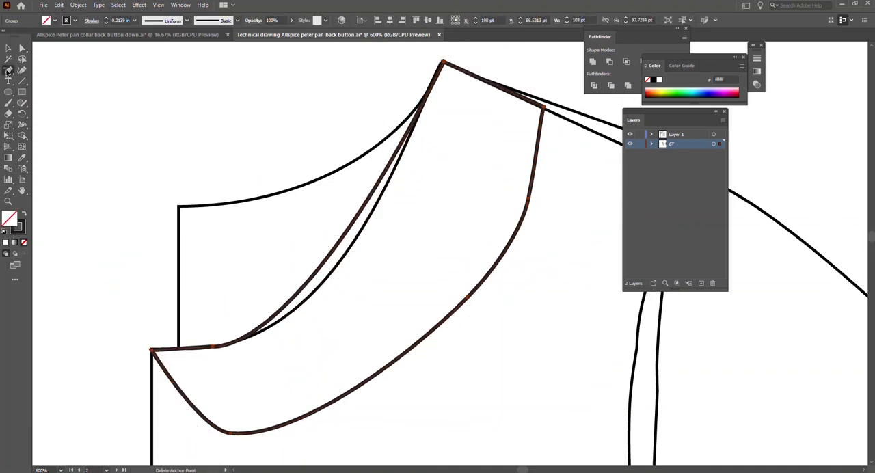
key("a")
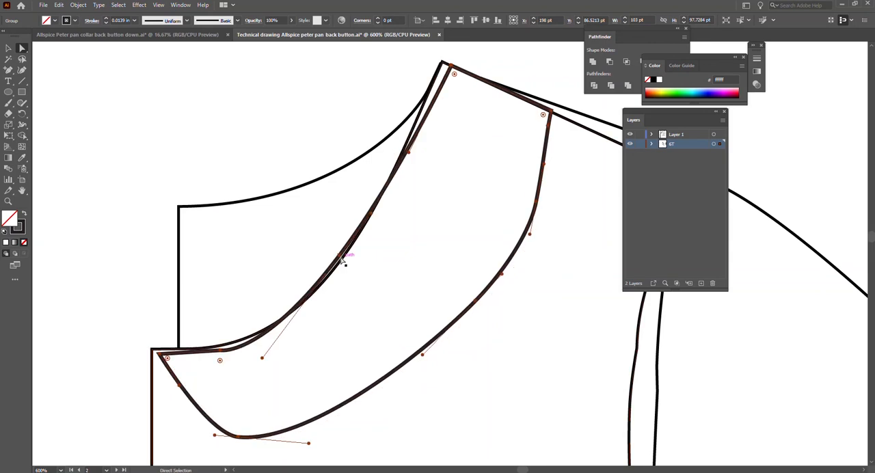
left_click(333, 254)
left_click_drag(333, 254, 283, 321)
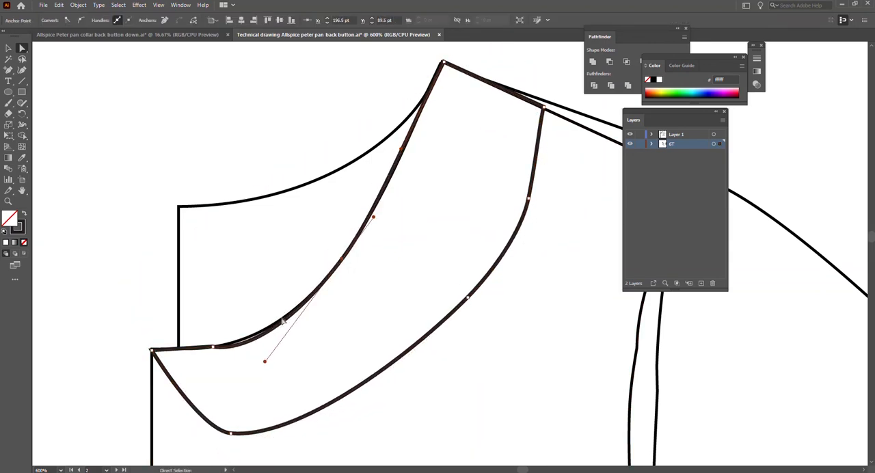
left_click_drag(266, 351, 266, 351)
Smooth the collar's outer edge by moving its two middle anchors inward and adjusting their handles.
mouse_move(531, 200)
left_mouse_down()
mouse_move(522, 195)
mouse_move(528, 201)
left_mouse_up()
key("ctrl+z")
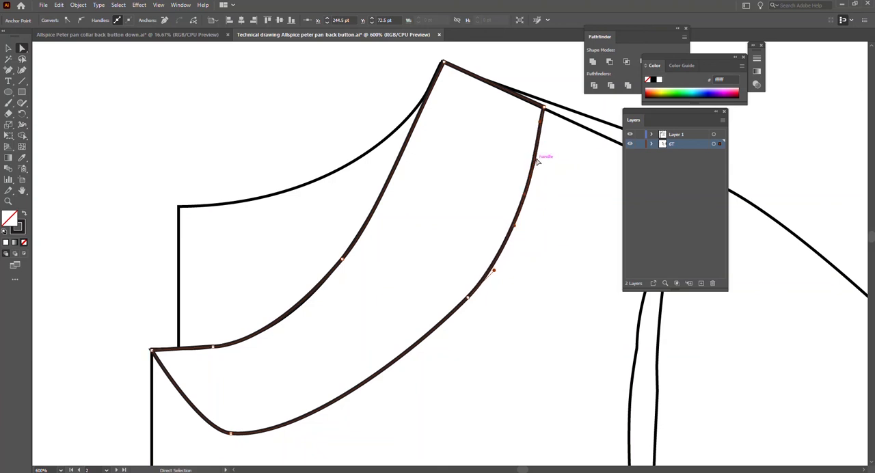
left_click_drag(468, 297, 462, 294)
left_click_drag(525, 194, 522, 193)
left_click(501, 306)
left_click(462, 294)
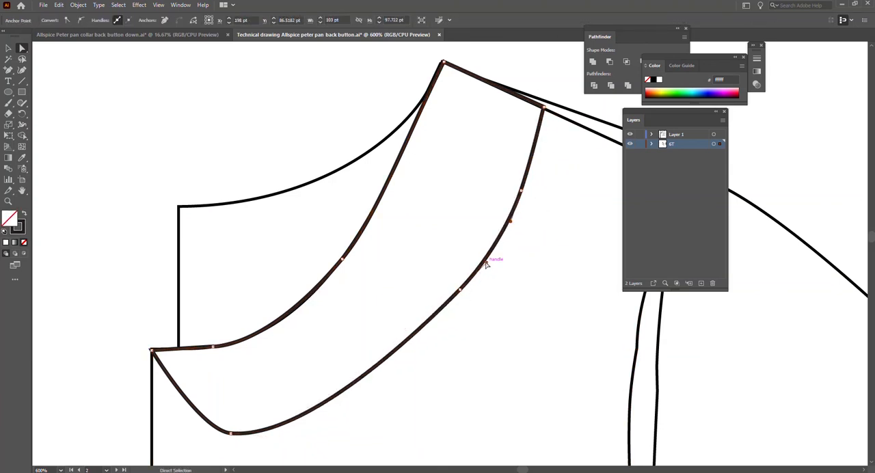
left_click_drag(487, 260, 484, 262)
Remove the overlaid back bodice outline and delete the extra anchor point along the front armhole.
left_click(445, 352)
scroll(443, 351, "down", 3)
scroll(444, 354, "down", 2)
left_click(363, 275)
scroll(411, 253, "down", 3)
left_click(515, 190)
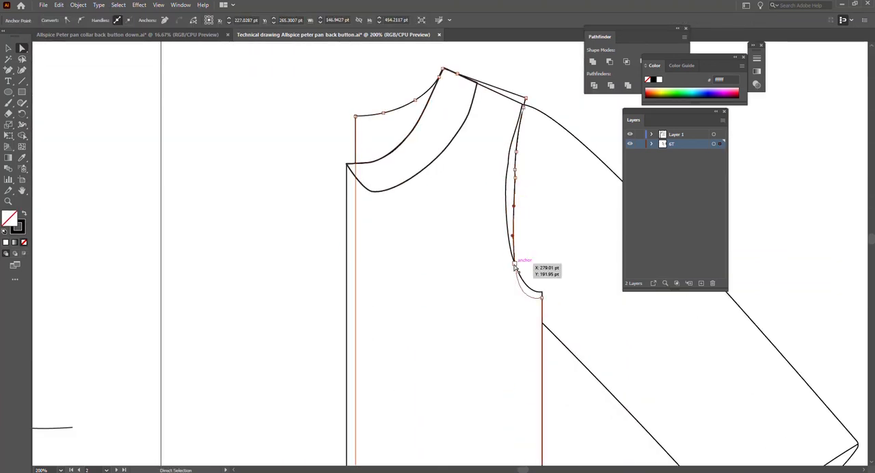
left_click(515, 265)
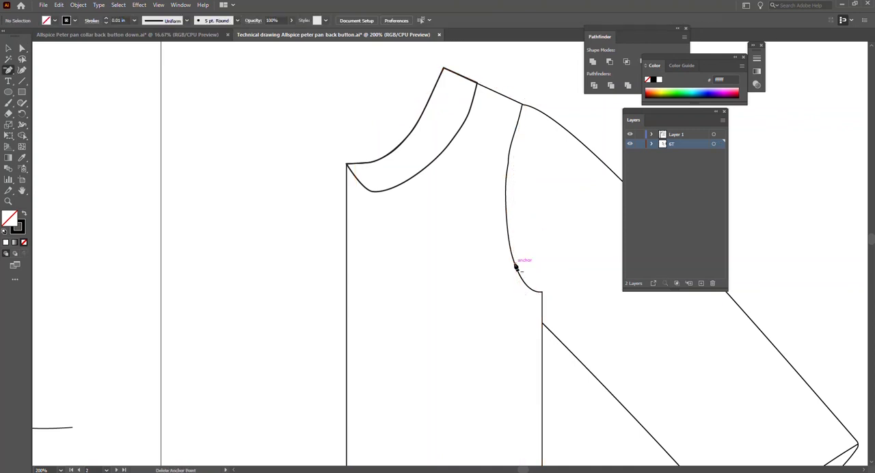
key("v")
scroll(520, 246, "up", 1)
left_click(516, 187)
key("Delete")
left_click(507, 143)
scroll(543, 288, "down", 10)
Fit the placket against the back bodice's centre edge, extending it to 419 pt high to reach the hem.
key("v")
scroll(406, 285, "down", 4)
scroll(417, 277, "right", 3)
left_click_drag(431, 262, 411, 251)
left_click_drag(408, 262, 409, 281)
scroll(415, 289, "up", 7)
left_click_drag(338, 183, 338, 158)
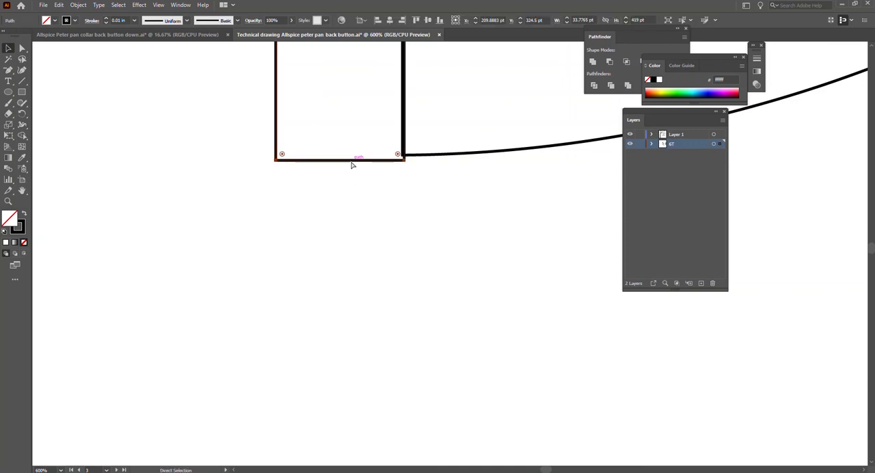
scroll(369, 210, "down", 8)
scroll(294, 171, "left", 3)
Paste a copy of the back bodice with its placket and align it over the half bodice drawing.
left_click(287, 160)
key("ctrl+v")
left_click_drag(445, 230, 300, 134)
scroll(301, 159, "up", 2)
Send the pasted placket behind the front bodice and collar.
left_click(287, 183)
right_click(299, 164)
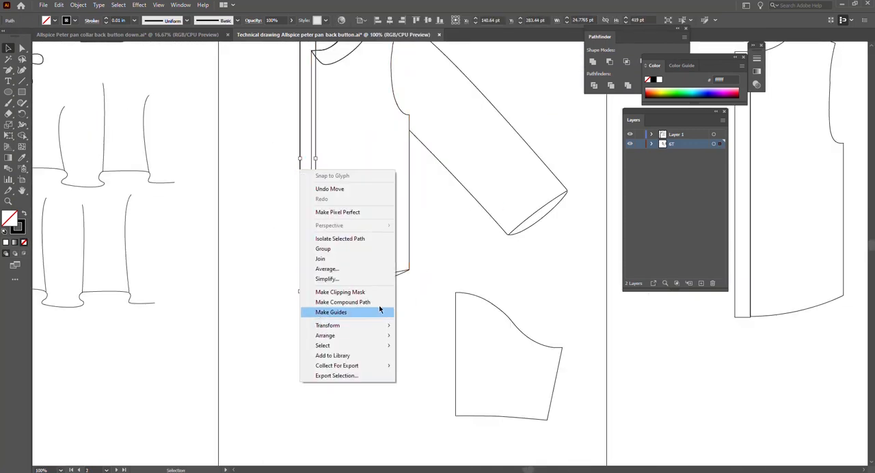
key("Escape")
right_click(300, 230)
mouse_move(358, 394)
left_click(424, 424)
Shorten the placket from its upper edge to 418.94 pt high to meet the back neckline, and save the drawing.
scroll(299, 339, "up", 3)
scroll(300, 110, "up", 4)
left_click_drag(321, 84, 320, 85)
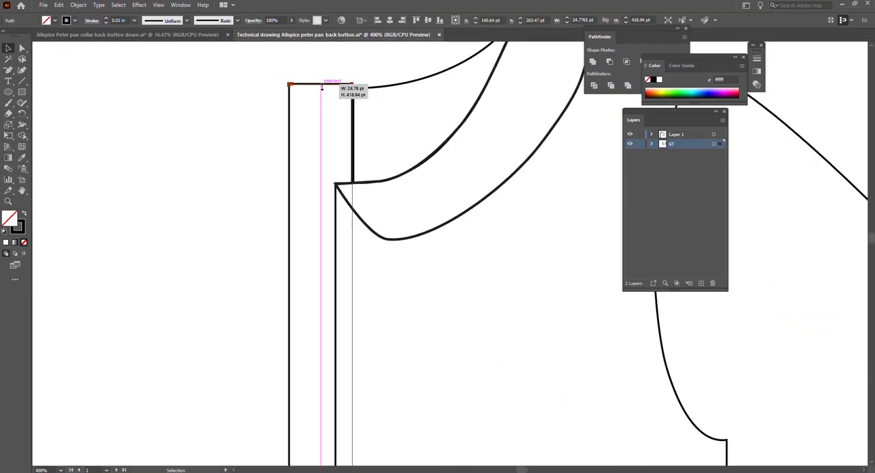
left_click(235, 138)
scroll(273, 159, "down", 3)
scroll(283, 174, "down", 3)
key("ctrl+s")
scroll(493, 263, "down", 3)
scroll(513, 290, "right", 3)
scroll(351, 216, "up", 2)
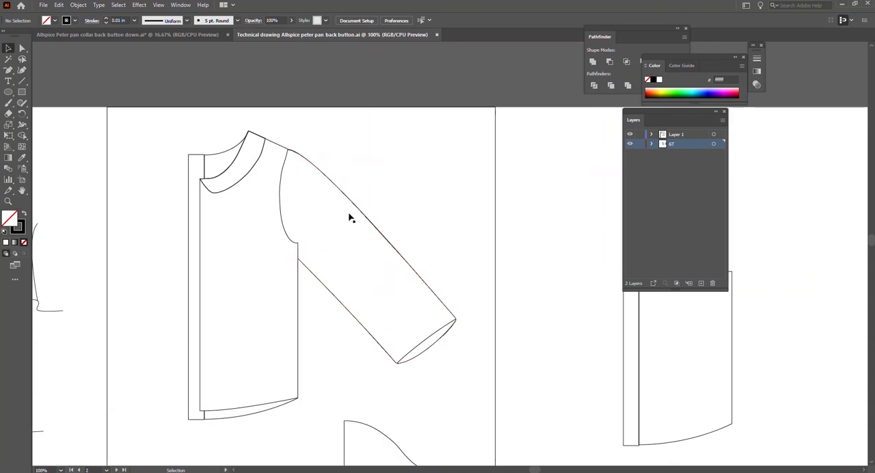
Reflect a copy of the half garment across the vertical axis and join it to the original at the centre front.
left_click(344, 305)
right_click(335, 303)
mouse_move(397, 400)
left_click(499, 377)
left_click(377, 203)
left_click(389, 298)
left_click_drag(385, 303, 104, 362)
left_click(93, 372)
scroll(234, 328, "left", 3)
left_click_drag(210, 139, 410, 256)
left_click_drag(417, 248, 518, 249)
Shift the sleeve hem opening curves on both sleeves so they fit the sleeve ends.
left_click(536, 342)
scroll(468, 358, "down", 2)
left_click(511, 344)
left_click(283, 351, "shift")
left_click_drag(508, 345, 559, 342)
scroll(518, 381, "up", 2)
scroll(512, 378, "right", 2)
key("Down")
key("Down")
key("Down")
key("Down")
key("Down")
key("Right")
key("Right")
key("Right")
key("Right")
key("Right")
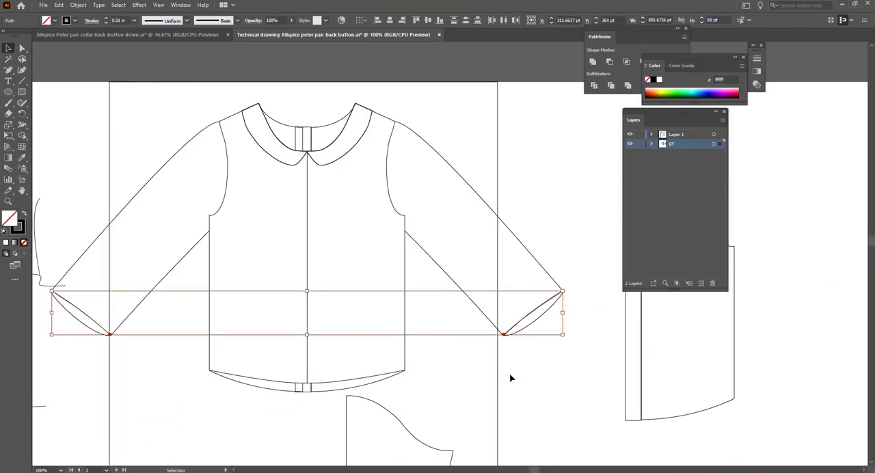
scroll(510, 376, "up", 1)
left_click(507, 379)
Fill the back placket with white and bring it forward over the back bodice, close to the garment's centre line.
scroll(303, 419, "up", 3)
left_click(281, 395)
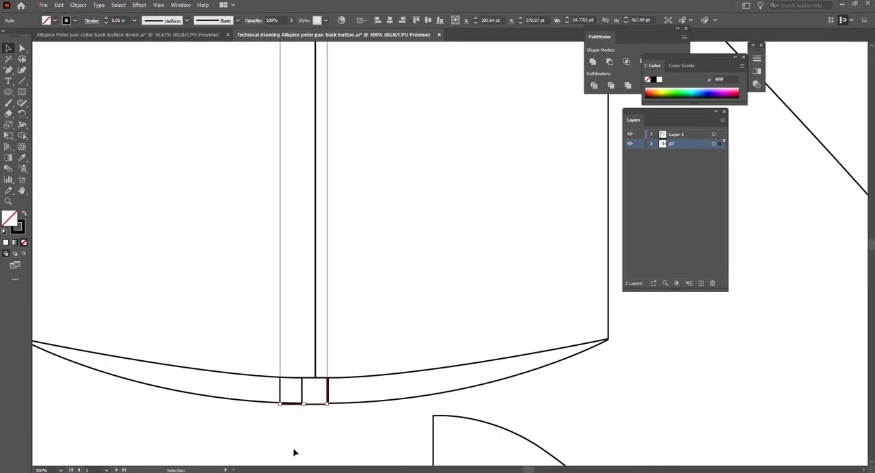
right_click(322, 403)
mouse_move(398, 360)
left_click(448, 368)
right_click(323, 403)
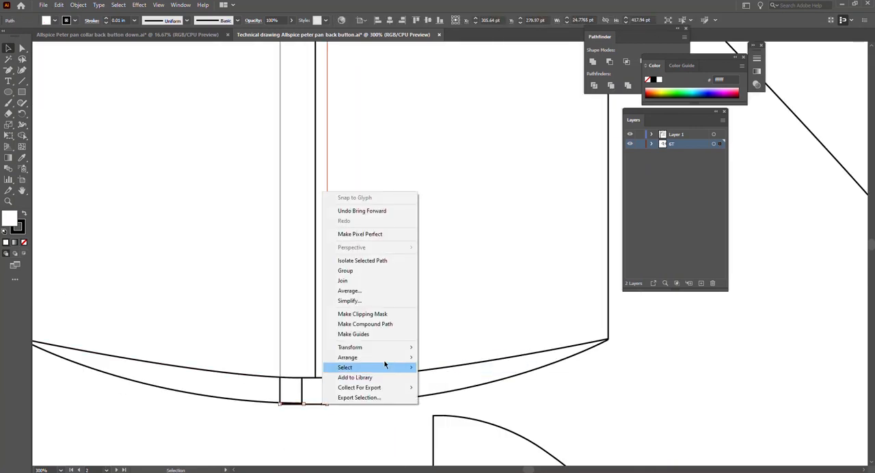
left_click(448, 367)
left_click(282, 435)
left_click_drag(312, 403, 321, 403)
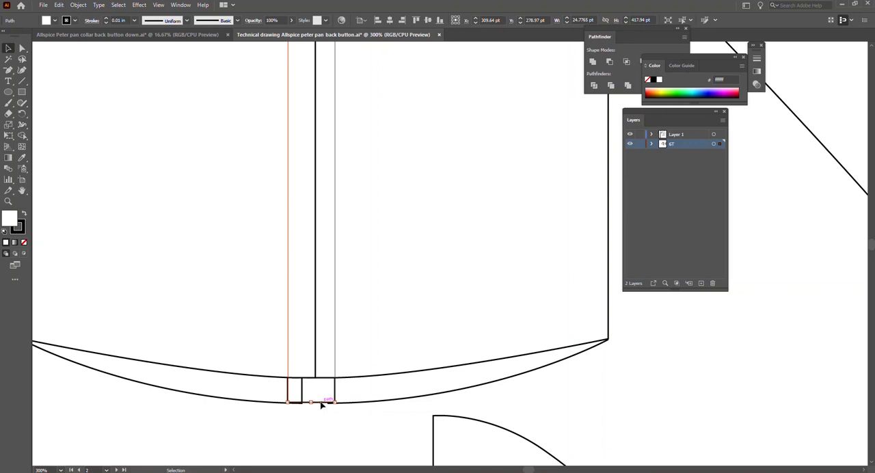
Send the mirrored back bodice half to the back and nudge the placket onto the garment's centre line.
left_click(266, 426)
right_click(252, 403)
mouse_move(327, 354)
left_click(377, 383)
left_click(344, 421)
left_click(304, 389)
key("Right")
key("Right")
left_click(259, 423)
scroll(301, 412, "up", 2)
scroll(301, 413, "down", 2)
left_click(273, 227)
key("ctrl+x")
key("ctrl+v")
key("ctrl+z")
key("ctrl+z")
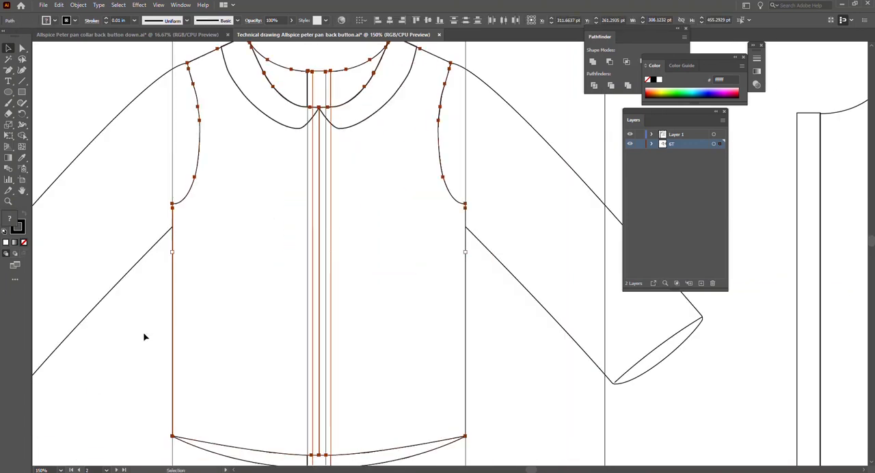
Merge the two front bodice halves into a single shape with the Shape Builder.
left_click(205, 193)
left_click(207, 194)
left_click(448, 190, "shift")
key("shift+m")
left_click_drag(410, 205, 281, 252)
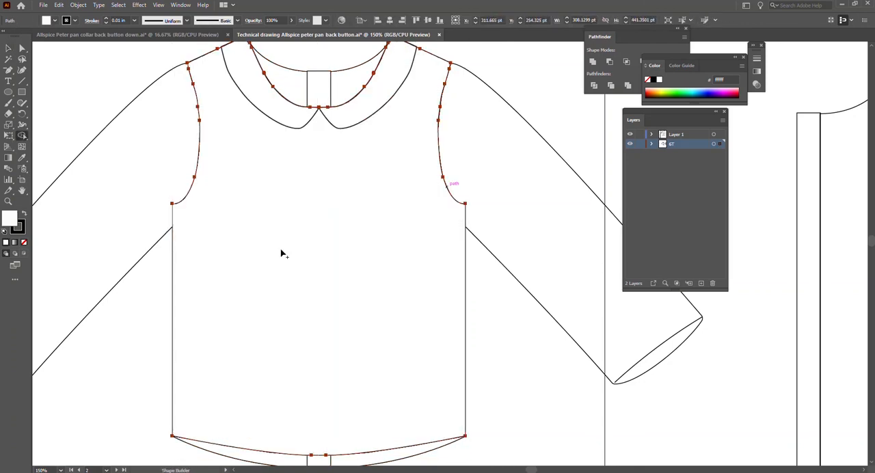
key("v")
key("ctrl+shift+a")
Check the corners where collar, neckline and shoulder meet, and move the misaligned anchor point so the outlines join cleanly.
scroll(374, 285, "up", 1)
scroll(394, 89, "up", 2)
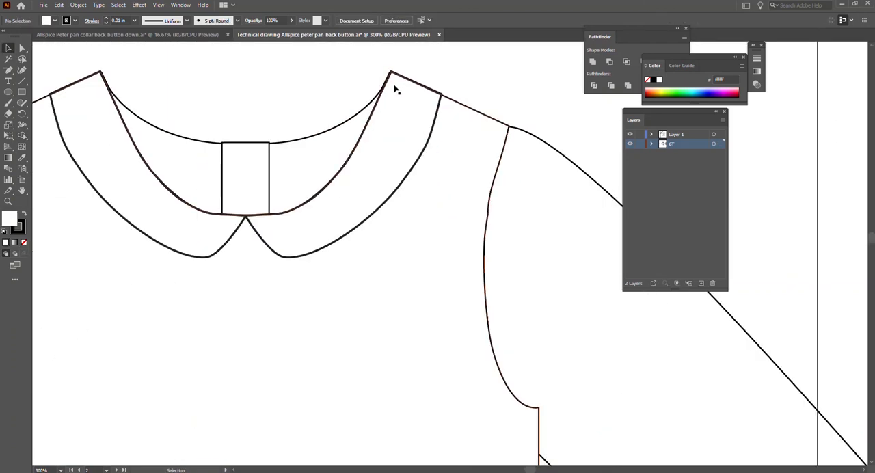
left_click(396, 88)
scroll(396, 89, "up", 1)
key("a")
scroll(395, 88, "up", 3)
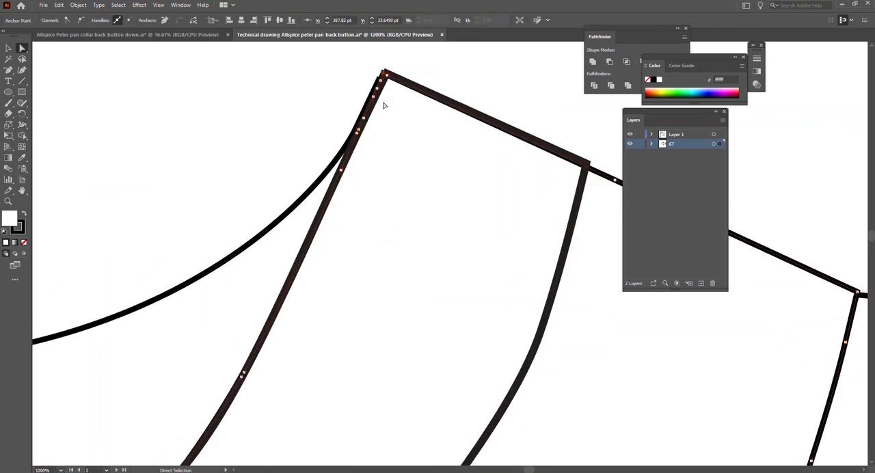
scroll(384, 76, "down", 4)
scroll(113, 155, "left", 1)
left_click(533, 186)
key("v")
left_click(459, 201)
left_click(252, 304, "shift")
key("a")
scroll(62, 160, "up", 3)
left_click(85, 139)
scroll(508, 185, "down", 4)
scroll(445, 144, "up", 3)
scroll(340, 145, "up", 2)
left_click_drag(341, 144, 351, 139)
key("ctrl+shift+a")
Send the mirrored sleeve to the back, behind the bodice.
scroll(453, 154, "down", 6)
scroll(154, 253, "down", 2)
scroll(189, 249, "down", 3)
right_click(162, 272)
mouse_move(205, 240)
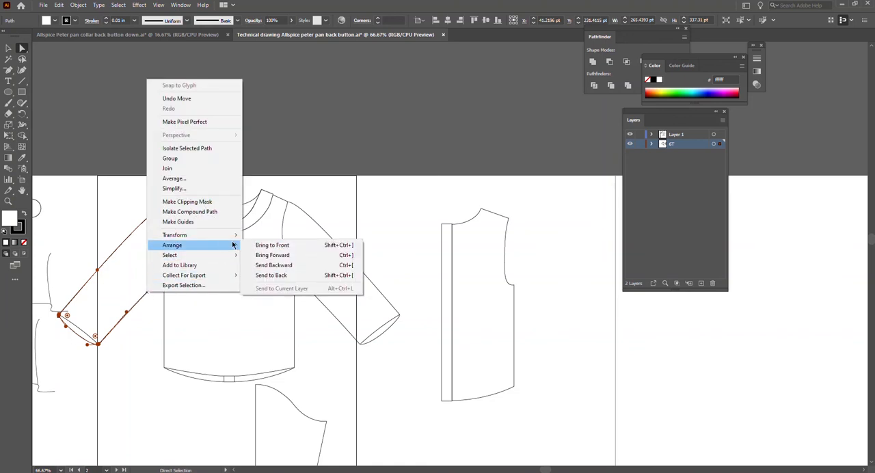
left_click(294, 283)
key("ctrl+shift+a")
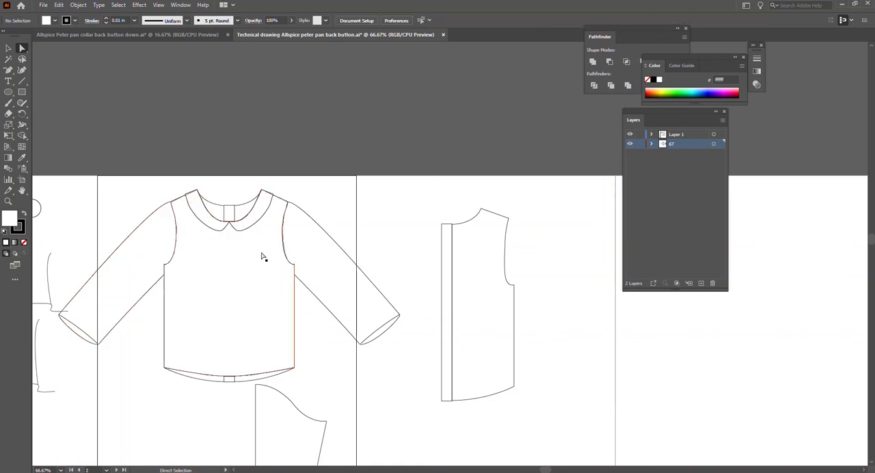
scroll(523, 385, "right", 3)
right_click(363, 254)
mouse_move(403, 410)
left_click(505, 363)
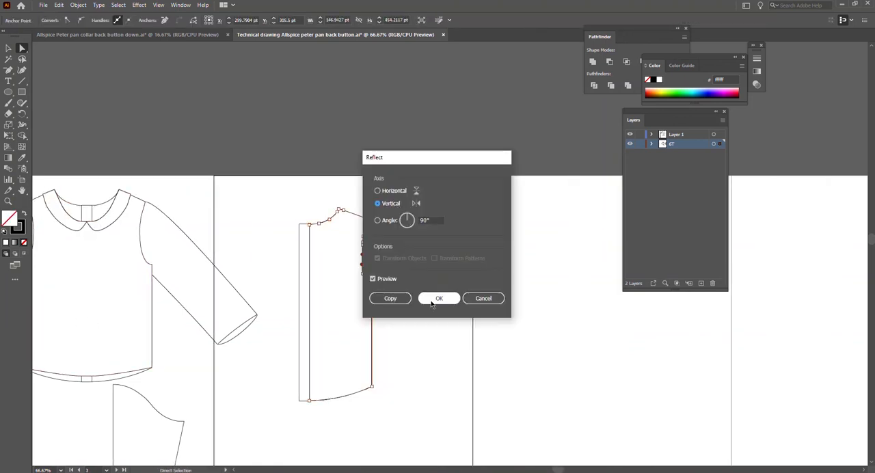
left_click(385, 300)
Reflect a copy of the separate back bodice across the vertical axis and fit it to the placket's other edge.
key("v")
key("ctrl+shift+a")
right_click(362, 252)
mouse_move(410, 406)
left_click(505, 361)
left_click(390, 296)
left_click_drag(372, 254, 298, 254)
left_click_drag(271, 205, 374, 325)
left_click_drag(311, 303, 353, 296)
left_click(435, 224)
Bring the buttonhole over beside the back view and paste a copy of the button there.
scroll(209, 358, "left", 5)
left_click_drag(113, 247, 606, 222)
left_click_drag(115, 251, 134, 279)
key("ctrl+c")
scroll(215, 305, "right", 5)
key("ctrl+v")
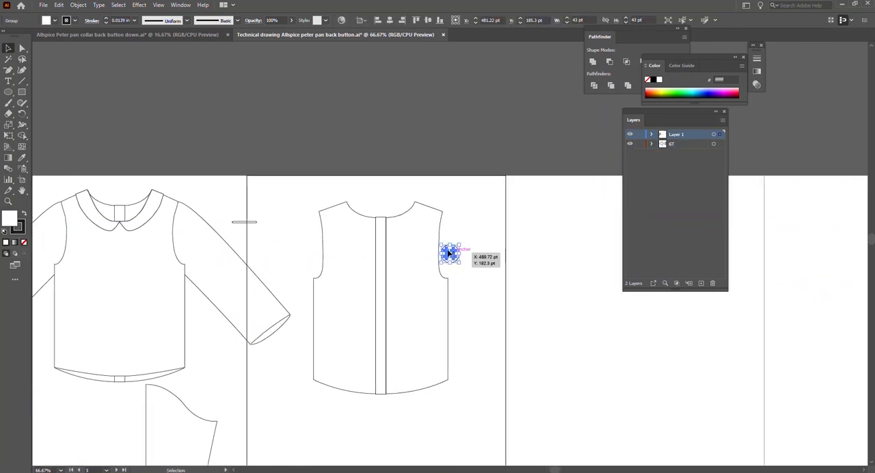
Combine the button with the buttonhole at the upper end of the back placket, about 17.6 by 23.8 pt, and group them.
left_click(257, 222)
left_click_drag(450, 254, 285, 226)
left_click(291, 230, "shift")
scroll(290, 258, "up", 2)
left_click_drag(295, 166, 493, 200)
scroll(494, 198, "left", 1)
left_click_drag(531, 184, 543, 182)
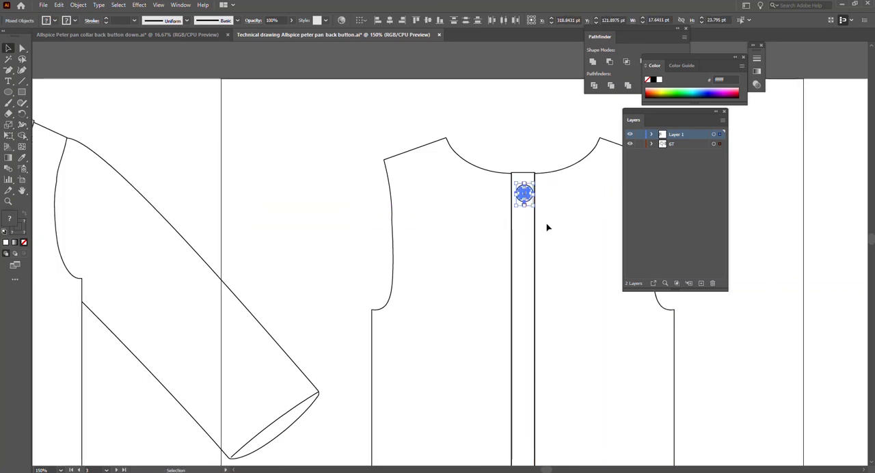
key("ctrl+g")
Place four more copies of the grouped button and buttonhole down the back placket, the lowest near the hem.
scroll(547, 224, "down", 2)
scroll(519, 222, "right", 4)
left_click_drag(370, 199, 370, 199)
scroll(410, 217, "down", 2)
scroll(438, 221, "down", 1)
key("ctrl+v")
left_click(437, 226)
left_click_drag(448, 252, 394, 354)
key("ctrl+v")
key("ctrl+v")
Align the five placket buttons on a common vertical centre line and distribute them evenly between neckline and hem.
left_click(392, 303, "shift")
left_click(392, 223, "shift")
left_click(391, 170, "shift")
left_click(394, 123, "shift")
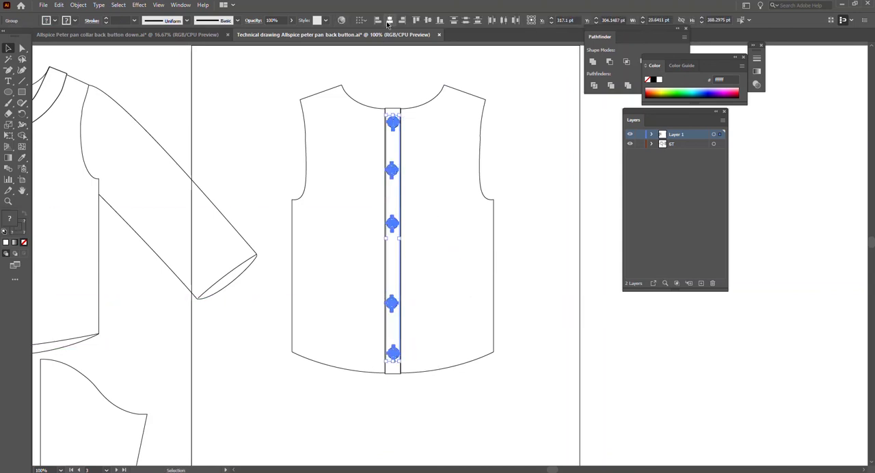
left_click(509, 150)
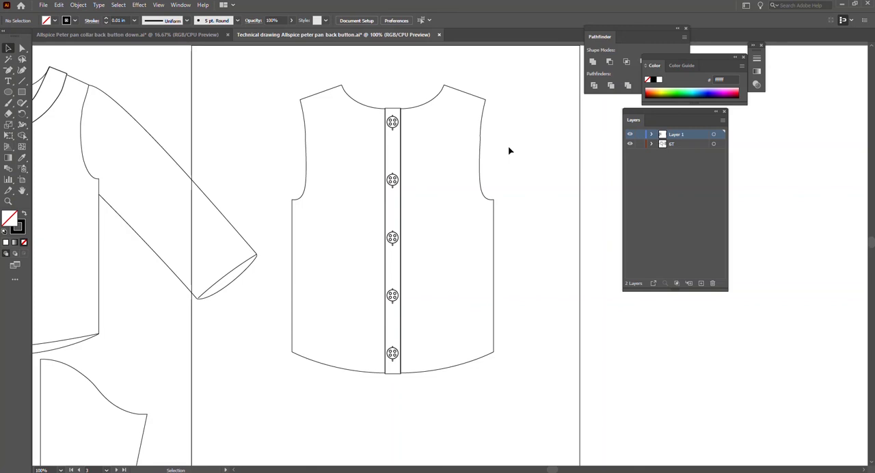
Draw a curved stitching line with the Pen tool just above the front hem, about 306 by 19 pt, from side to side.
scroll(473, 232, "down", 5)
scroll(469, 241, "up", 4)
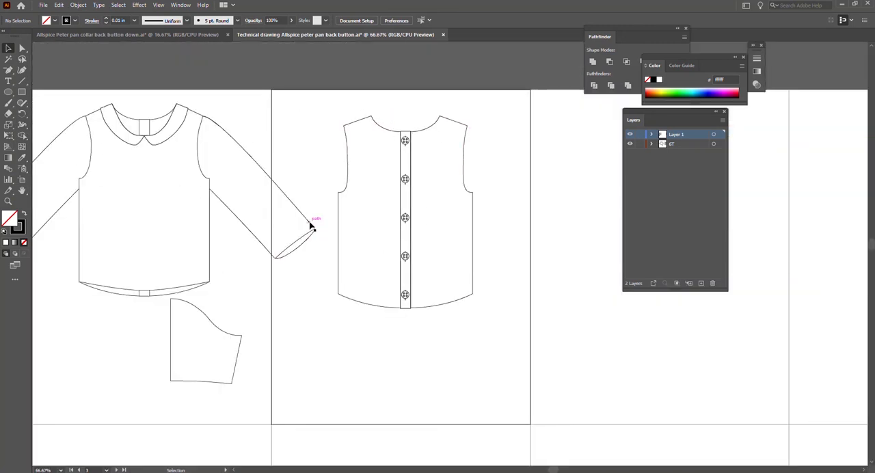
left_click(150, 290)
left_click(58, 108)
left_click(8, 71)
left_click(45, 72)
scroll(106, 287, "up", 2)
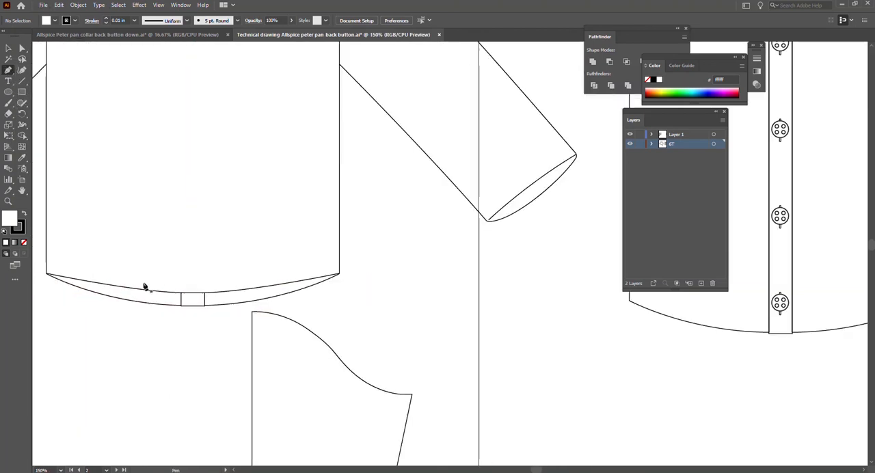
left_click(46, 266)
left_click_drag(414, 244, 488, 226)
Change the front hem's stitching line to a dashed stroke.
key("v")
left_click(89, 21)
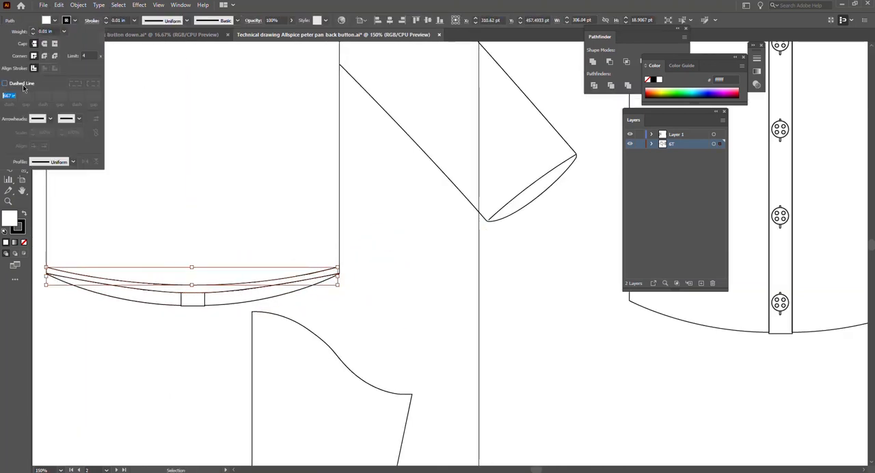
key("Return")
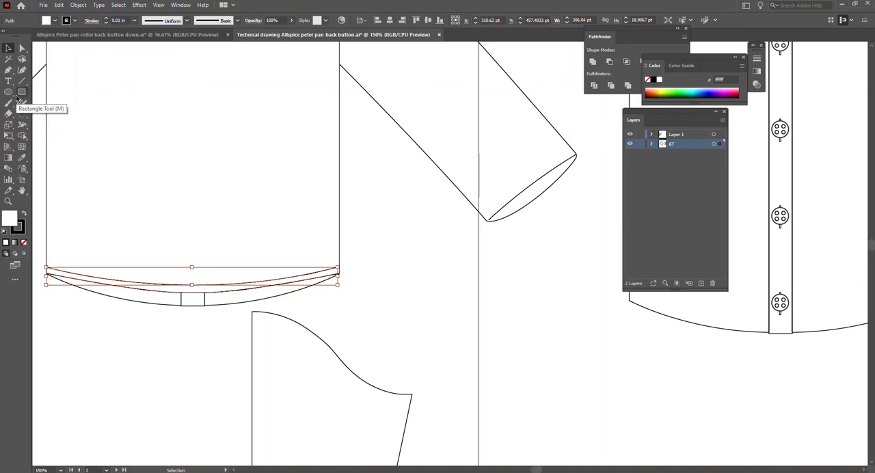
left_click(92, 22)
key("Return")
left_click(96, 399)
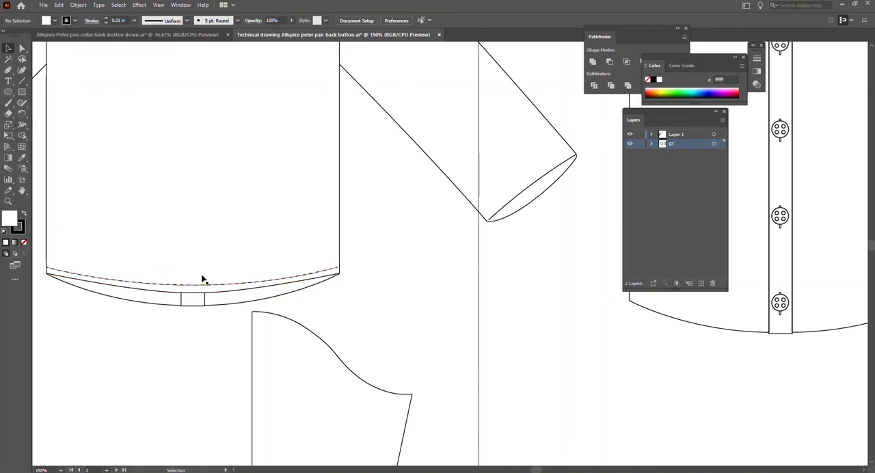
Copy the curved fold lines from the sketched trim elements and place them at the front view's right sleeve cap, beside the armhole seam.
scroll(201, 277, "up", 5)
scroll(287, 329, "left", 4)
scroll(286, 329, "left", 10)
left_click(134, 110)
key("ctrl+c")
scroll(157, 123, "right", 16)
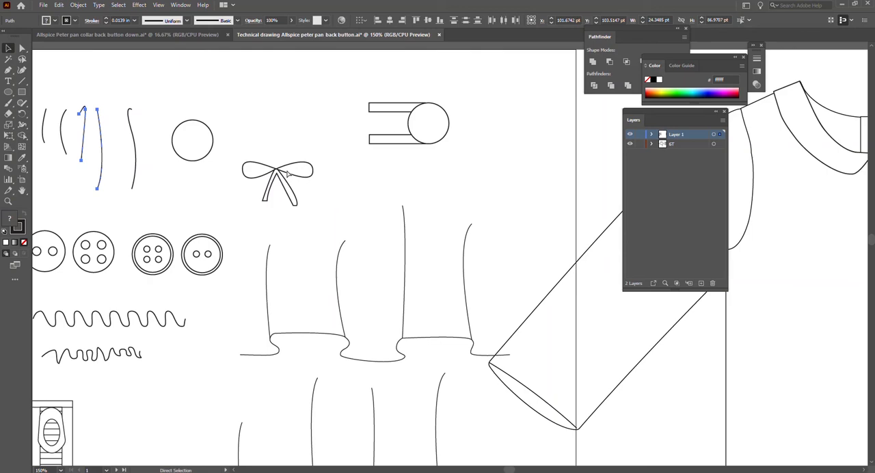
key("ctrl+v")
left_click_drag(461, 299, 196, 142)
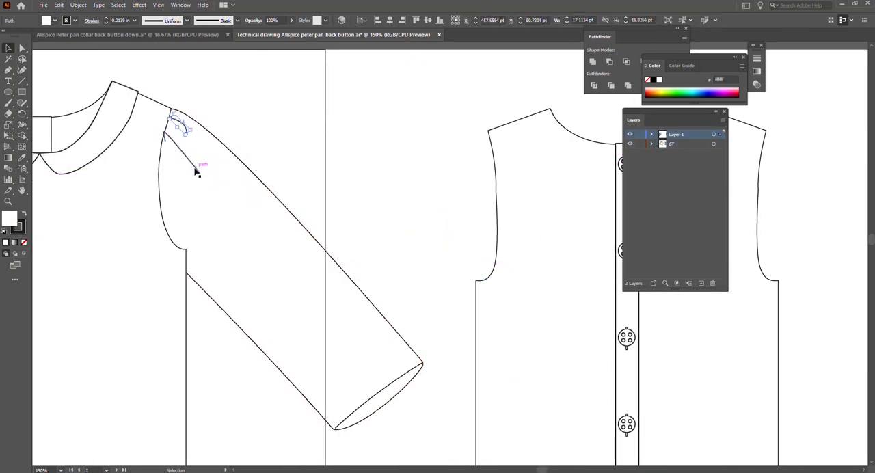
left_click(205, 169)
left_click(265, 115)
scroll(266, 109, "down", 3)
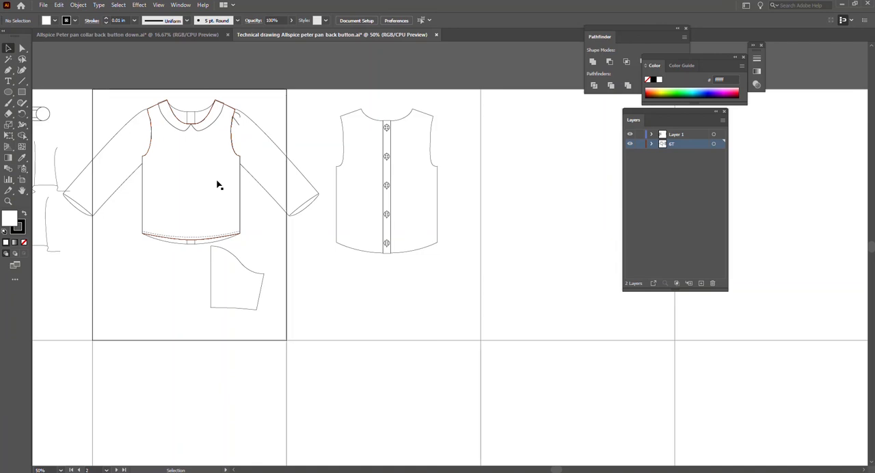